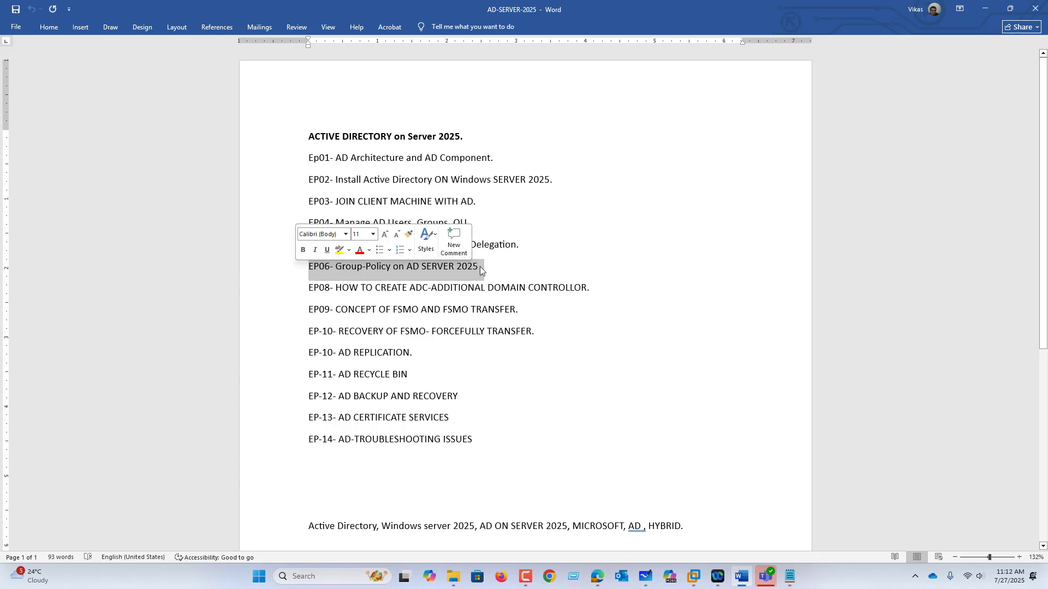
# Leave the Word episode list, review the GPO topic outline in Notepad, and return to the Microsoft Whiteboard canvas
pyautogui.click(987, 10)
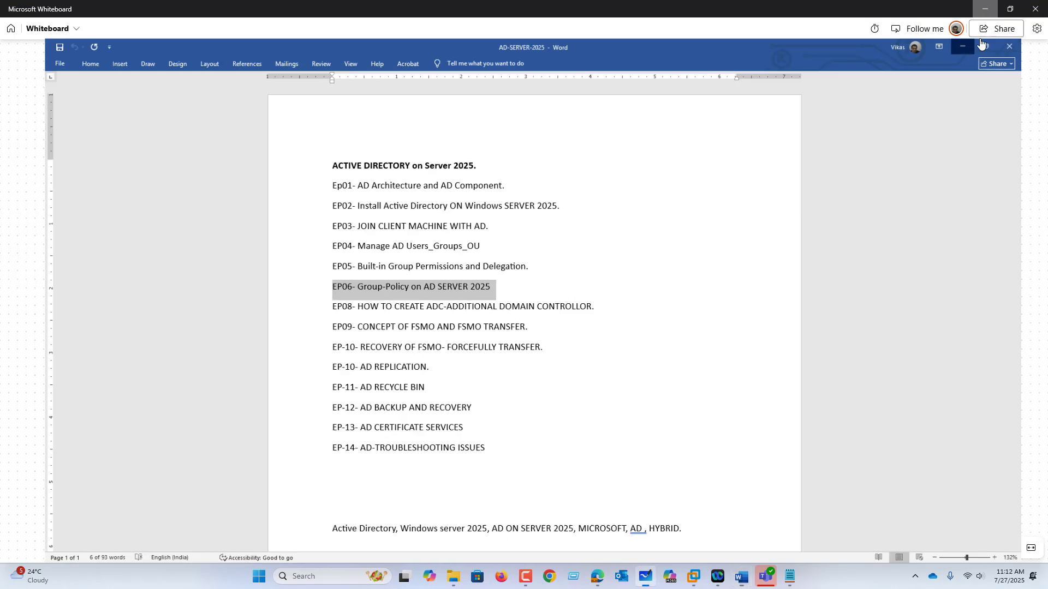
pyautogui.click(790, 578)
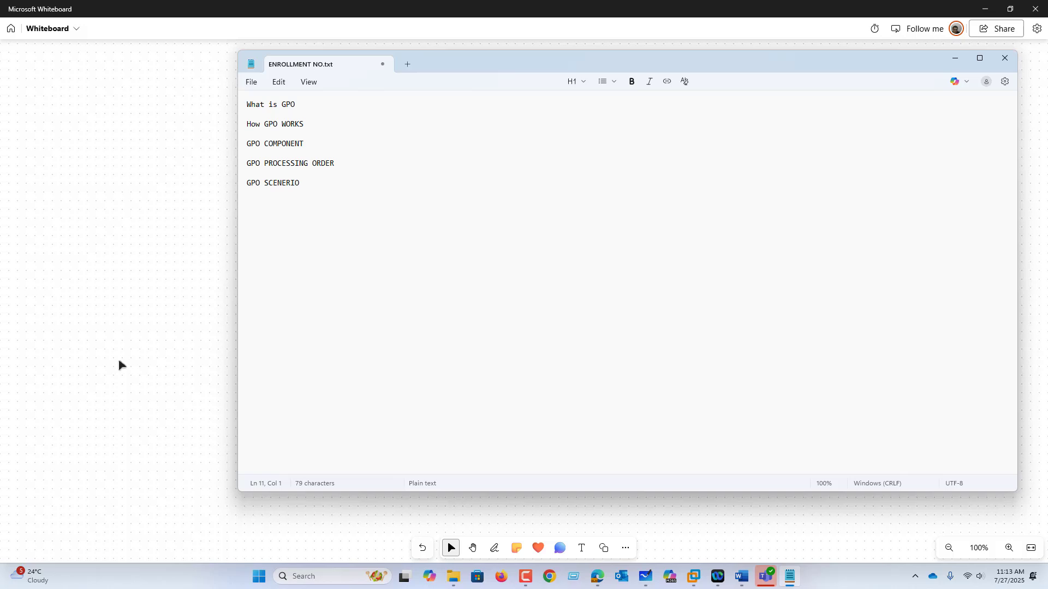
pyautogui.click(136, 358)
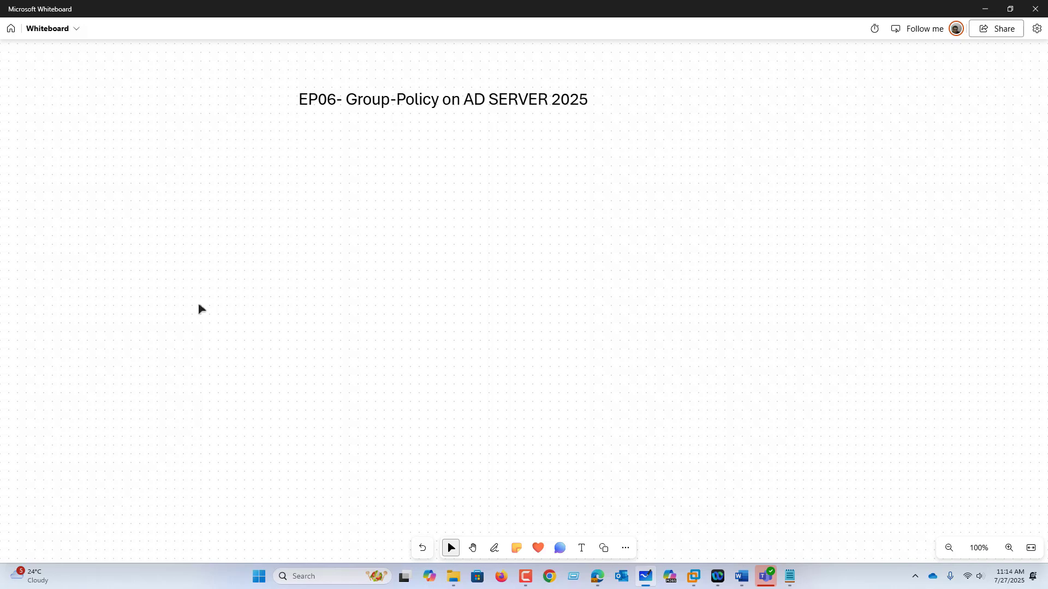
# Handwrite a bulleted "Site" entry in black ink below the EP06 Group-Policy title
pyautogui.click(495, 548)
pyautogui.moveTo(341, 181)
pyautogui.mouseDown()
pyautogui.moveTo(370, 184)
pyautogui.moveTo(360, 192)
pyautogui.mouseUp()
pyautogui.moveTo(378, 180); pyautogui.dragTo(379, 192)
pyautogui.moveTo(376, 171)
pyautogui.mouseDown()
pyautogui.moveTo(392, 191)
pyautogui.moveTo(398, 173)
pyautogui.mouseUp()
pyautogui.moveTo(411, 174); pyautogui.dragTo(413, 187)
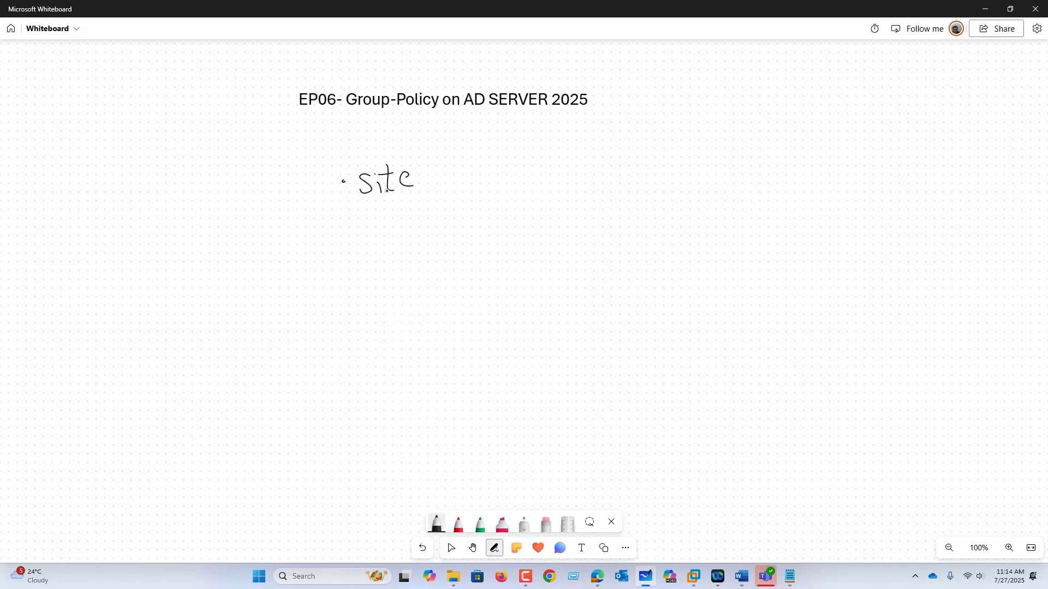
# Mark the Site entry with a circled 1 and handwrite "Local" above it
pyautogui.moveTo(311, 174); pyautogui.dragTo(312, 195)
pyautogui.moveTo(312, 168); pyautogui.dragTo(310, 168)
pyautogui.moveTo(353, 125); pyautogui.dragTo(359, 148)
pyautogui.moveTo(378, 135)
pyautogui.mouseDown()
pyautogui.moveTo(371, 143)
pyautogui.moveTo(379, 137)
pyautogui.mouseUp()
pyautogui.moveTo(394, 129)
pyautogui.mouseDown()
pyautogui.moveTo(393, 147)
pyautogui.moveTo(420, 147)
pyautogui.mouseUp()
# Handwrite "Domain" with a circled 2 and "OU" with a circled 3 below the Site entry
pyautogui.moveTo(308, 228); pyautogui.dragTo(321, 243)
pyautogui.moveTo(318, 220)
pyautogui.mouseDown()
pyautogui.moveTo(303, 250)
pyautogui.moveTo(335, 229)
pyautogui.mouseUp()
pyautogui.moveTo(371, 223); pyautogui.dragTo(372, 242)
pyautogui.moveTo(400, 224); pyautogui.dragTo(408, 238)
pyautogui.moveTo(408, 230); pyautogui.dragTo(446, 239)
pyautogui.moveTo(446, 239); pyautogui.dragTo(458, 239)
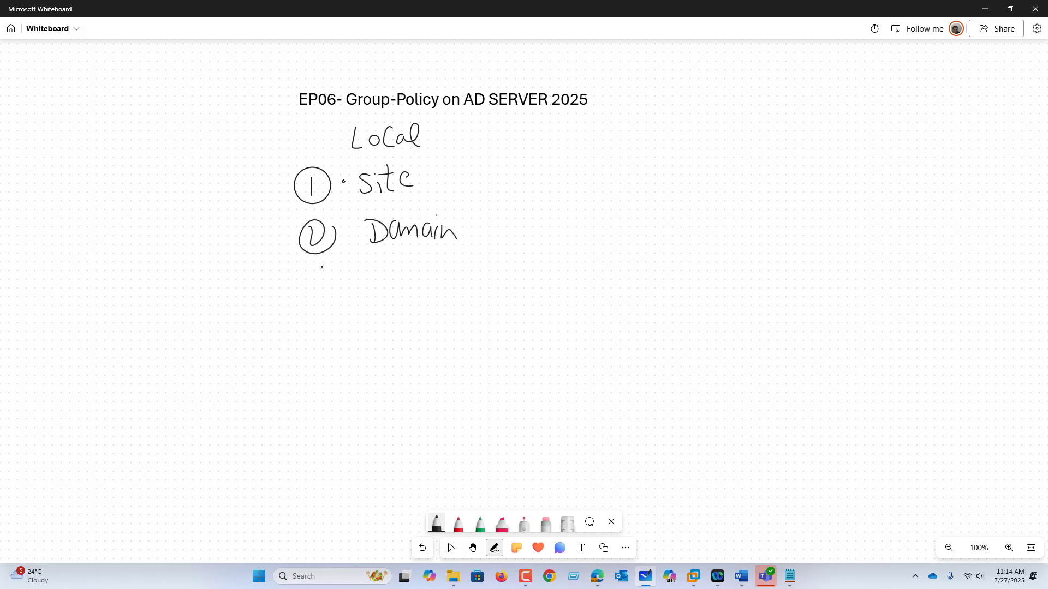
pyautogui.moveTo(315, 267)
pyautogui.mouseDown()
pyautogui.moveTo(328, 273)
pyautogui.moveTo(323, 289)
pyautogui.mouseUp()
pyautogui.moveTo(333, 254); pyautogui.dragTo(306, 288)
pyautogui.moveTo(333, 255)
pyautogui.mouseDown()
pyautogui.moveTo(337, 294)
pyautogui.moveTo(374, 269)
pyautogui.moveTo(405, 266)
pyautogui.mouseUp()
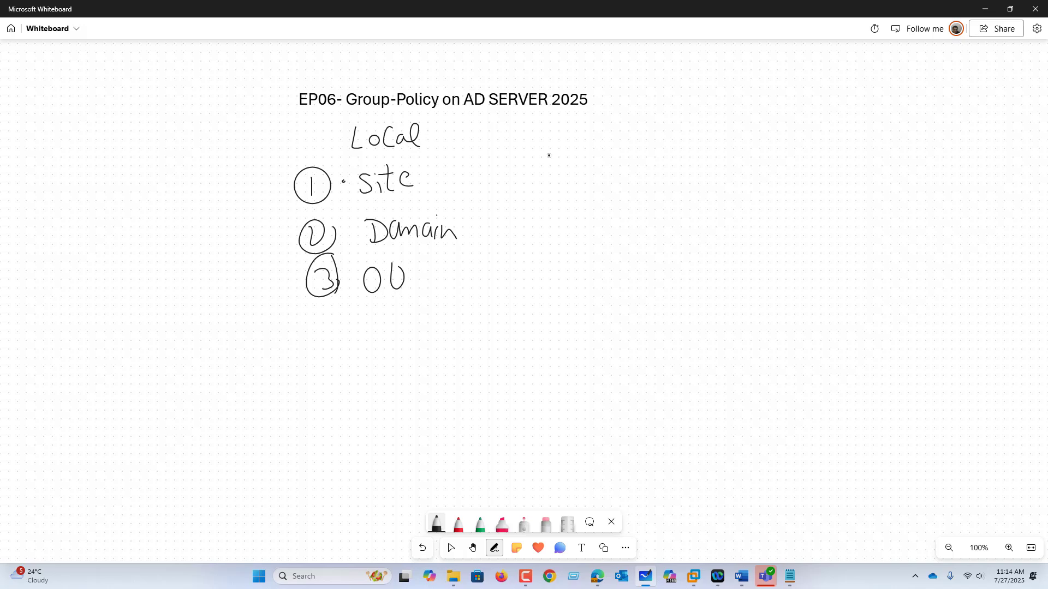
# Open the Local Group Policy Editor by running GPEDIT.MSC
pyautogui.press('super+r')
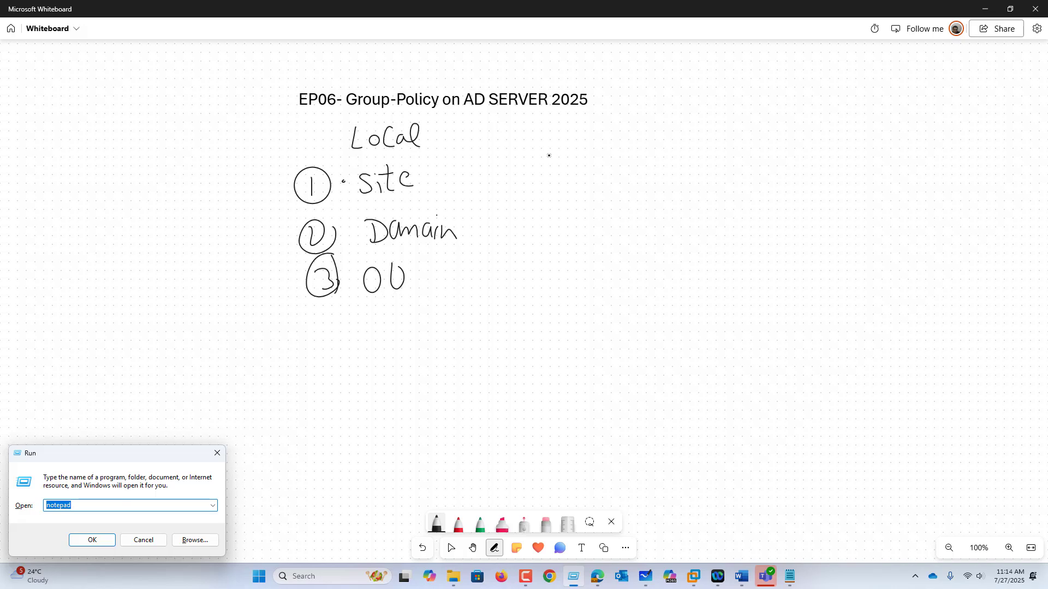
pyautogui.write('DS')
pyautogui.press('BackSpace')
pyautogui.press('BackSpace')
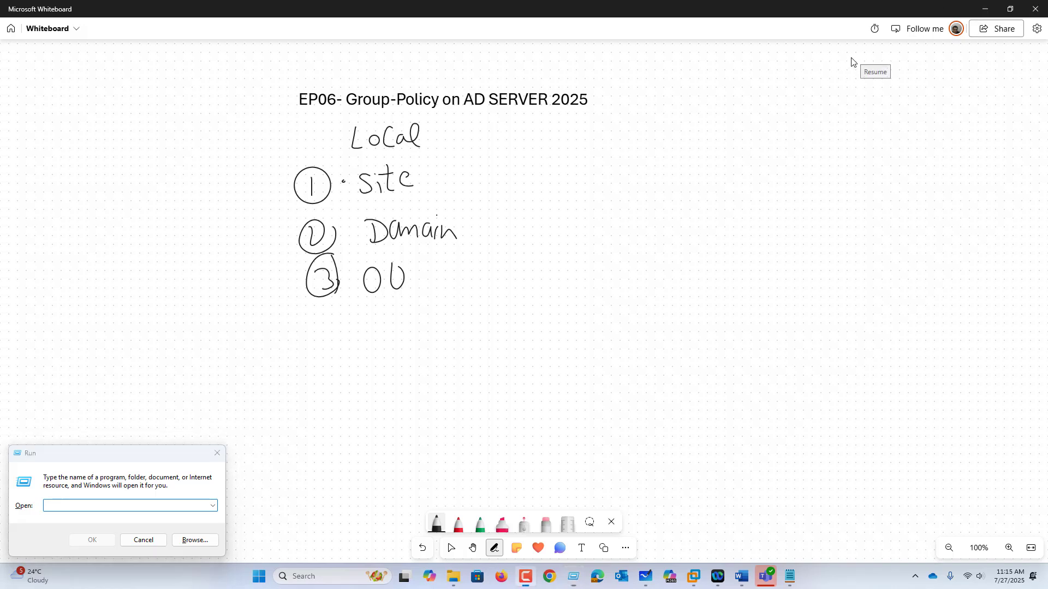
pyautogui.click(183, 502)
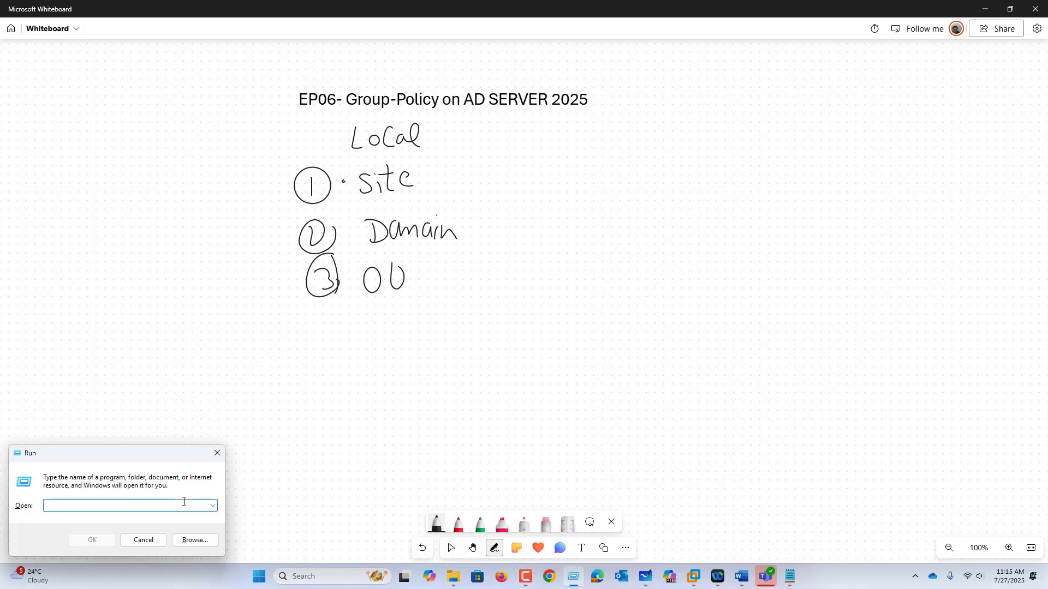
pyautogui.write('GPEDIT.MSC')
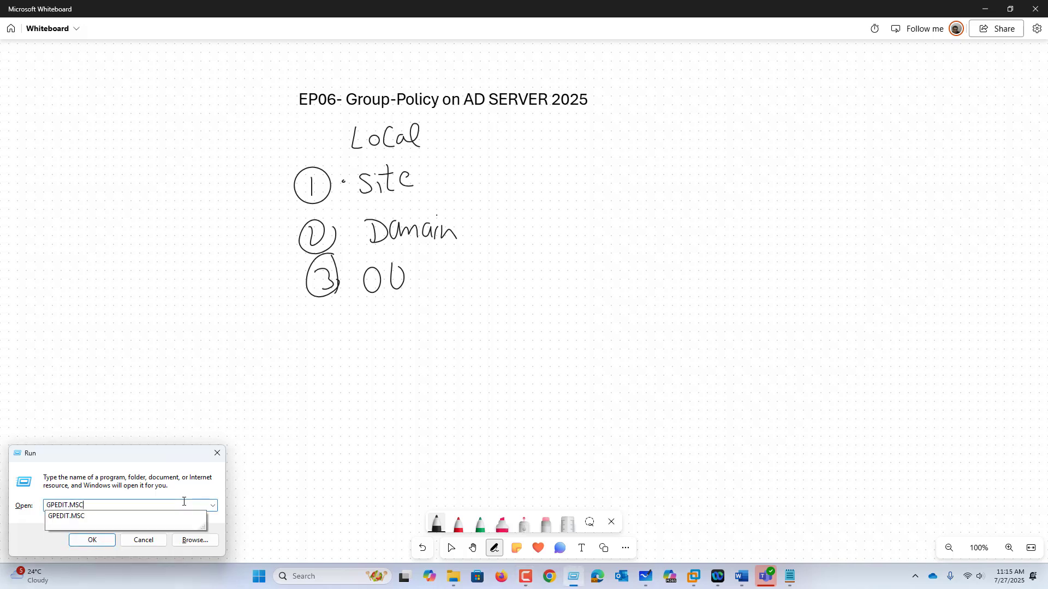
pyautogui.press('Return')
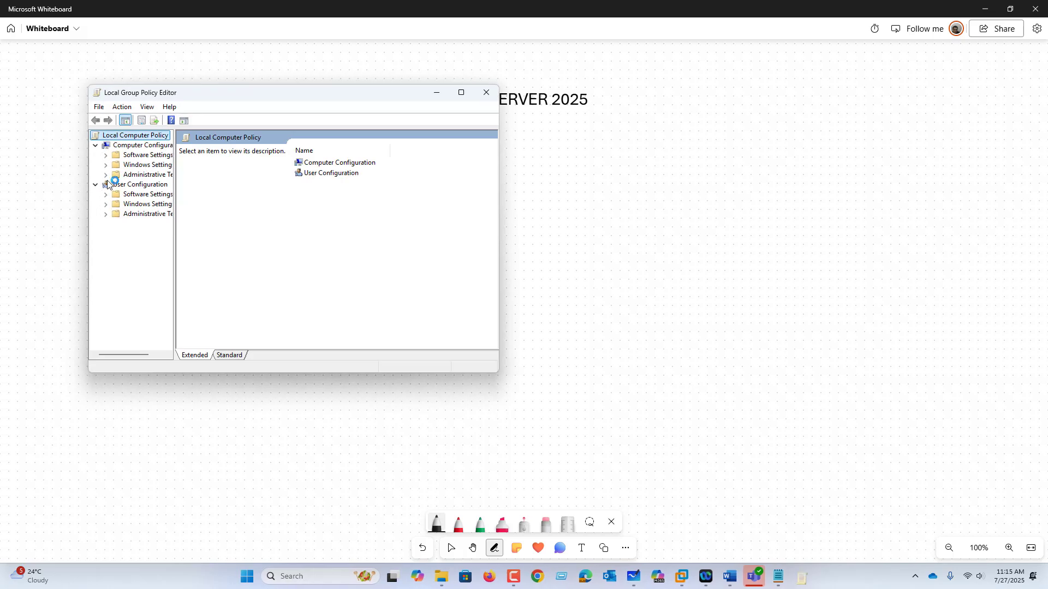
# Maximize the policy editor, widen its tree, view the Computer Configuration node, and close the editor
pyautogui.doubleClick(385, 90)
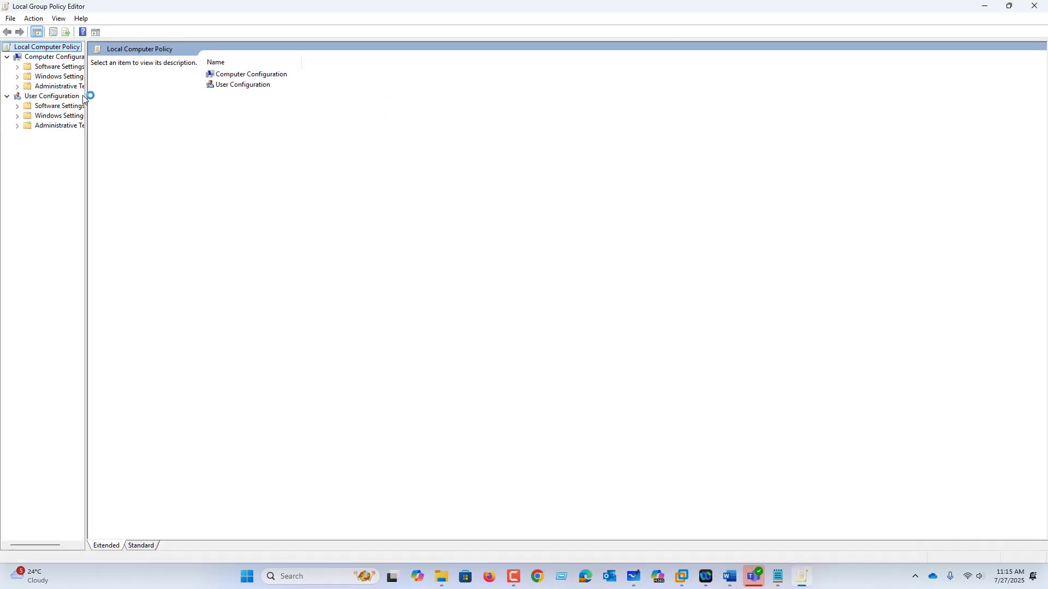
pyautogui.moveTo(86, 105); pyautogui.dragTo(135, 106)
pyautogui.click(48, 58)
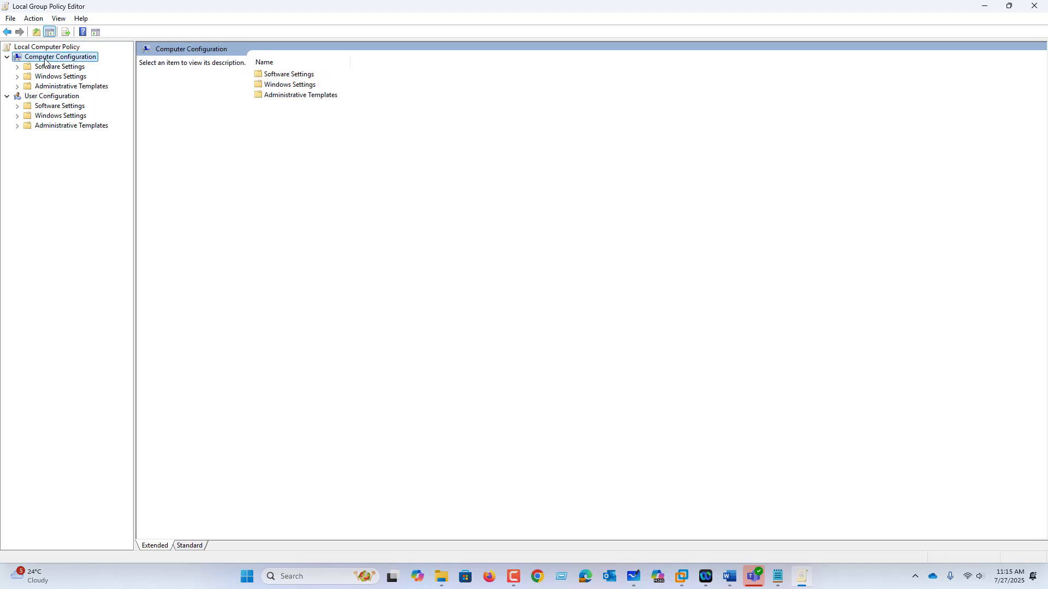
pyautogui.click(1043, 5)
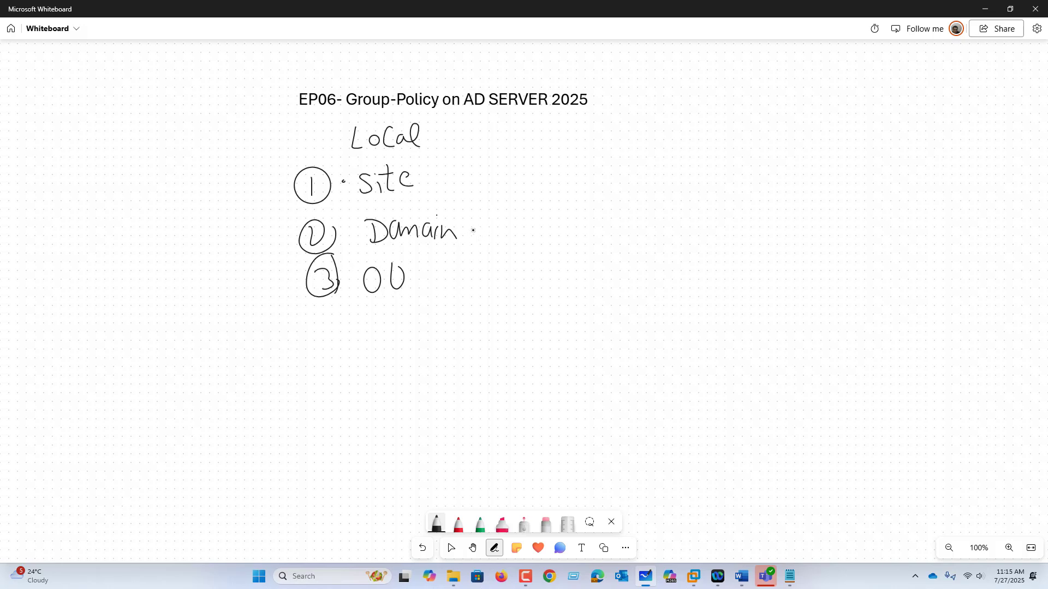
# Draw an arrow from Domain and handwrite "PWD-Policy" at its end
pyautogui.moveTo(466, 231); pyautogui.dragTo(495, 230)
pyautogui.moveTo(485, 223)
pyautogui.mouseDown()
pyautogui.moveTo(501, 227)
pyautogui.moveTo(489, 243)
pyautogui.moveTo(534, 238)
pyautogui.moveTo(535, 229)
pyautogui.mouseUp()
pyautogui.moveTo(551, 221); pyautogui.dragTo(580, 232)
pyautogui.moveTo(585, 222); pyautogui.dragTo(610, 231)
pyautogui.moveTo(614, 219)
pyautogui.mouseDown()
pyautogui.moveTo(621, 230)
pyautogui.moveTo(661, 224)
pyautogui.mouseUp()
pyautogui.click(635, 228)
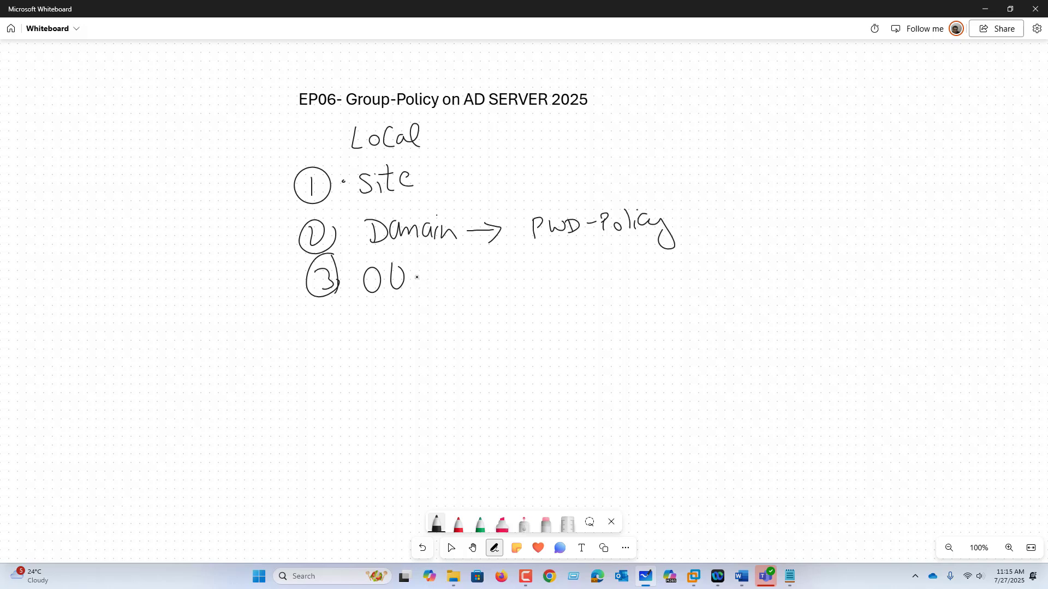
# Draw an arrow after OU, and an arrow after Site leading to the handwritten label "AD-Site"
pyautogui.moveTo(416, 277)
pyautogui.mouseDown()
pyautogui.moveTo(446, 277)
pyautogui.moveTo(440, 287)
pyautogui.mouseUp()
pyautogui.moveTo(413, 179); pyautogui.dragTo(456, 177)
pyautogui.moveTo(461, 172)
pyautogui.mouseDown()
pyautogui.moveTo(461, 185)
pyautogui.moveTo(476, 175)
pyautogui.mouseUp()
pyautogui.moveTo(487, 167); pyautogui.dragTo(476, 184)
pyautogui.moveTo(492, 174)
pyautogui.mouseDown()
pyautogui.moveTo(493, 184)
pyautogui.moveTo(506, 168)
pyautogui.mouseUp()
pyautogui.moveTo(509, 174); pyautogui.dragTo(517, 173)
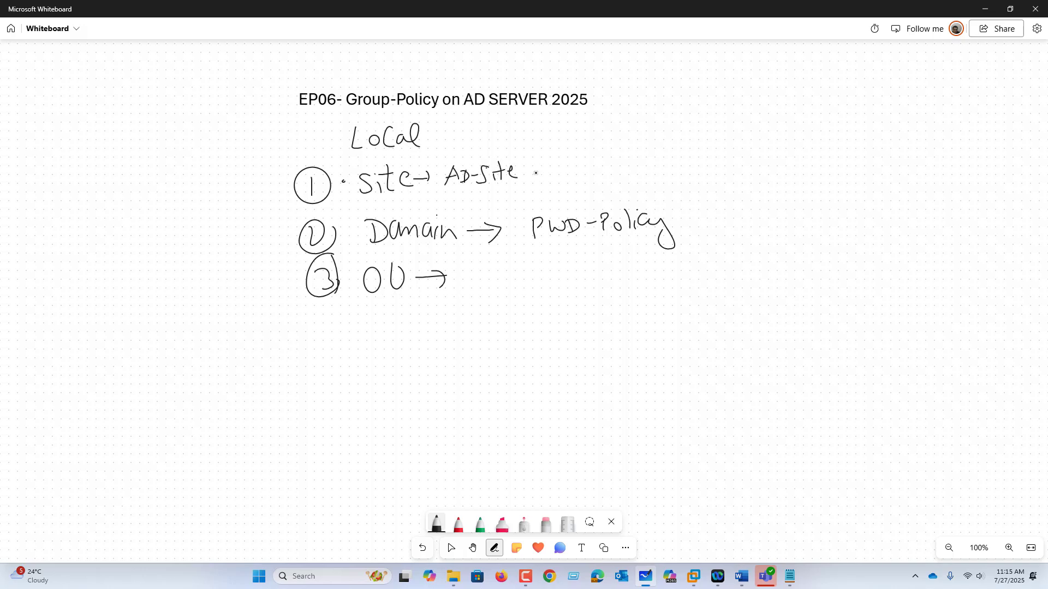
# Draw a long downward arrow beside the list and add check marks to Local, Site, Domain and OU
pyautogui.moveTo(250, 127)
pyautogui.mouseDown()
pyautogui.moveTo(272, 311)
pyautogui.moveTo(279, 292)
pyautogui.mouseUp()
pyautogui.moveTo(431, 123); pyautogui.dragTo(449, 117)
pyautogui.moveTo(539, 158); pyautogui.dragTo(559, 153)
pyautogui.moveTo(486, 214); pyautogui.dragTo(521, 198)
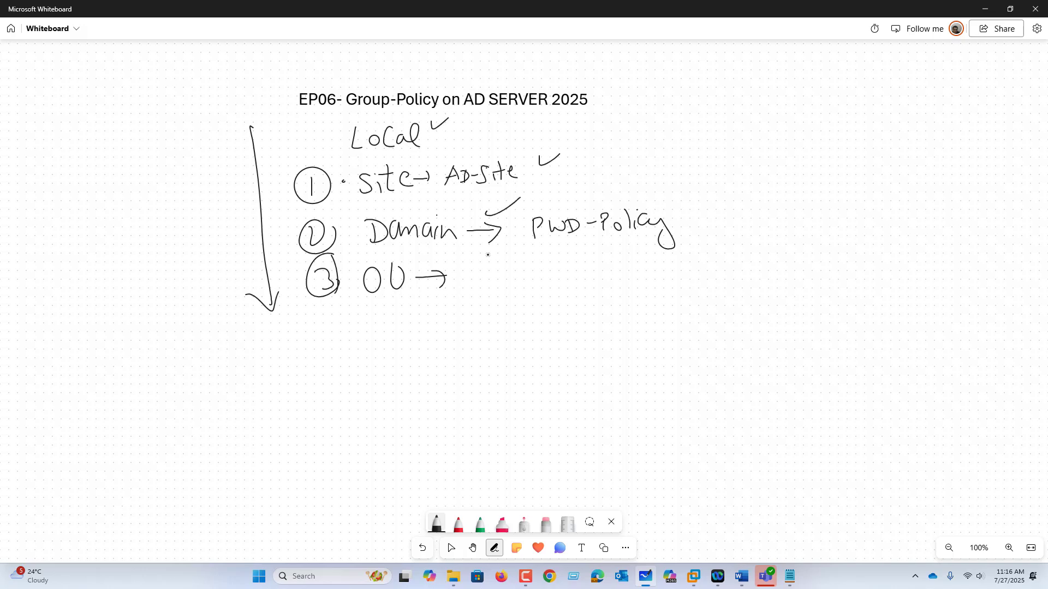
pyautogui.moveTo(456, 283); pyautogui.dragTo(470, 282)
# Handwrite the heading "GPC" in the empty area beyond the OU entry, with a circled 1 and "GPC" as its first item
pyautogui.moveTo(691, 280)
pyautogui.mouseDown()
pyautogui.moveTo(686, 312)
pyautogui.moveTo(697, 309)
pyautogui.mouseUp()
pyautogui.moveTo(692, 282)
pyautogui.mouseDown()
pyautogui.moveTo(699, 295)
pyautogui.moveTo(733, 300)
pyautogui.moveTo(708, 350)
pyautogui.mouseUp()
pyautogui.moveTo(705, 324)
pyautogui.mouseDown()
pyautogui.moveTo(694, 352)
pyautogui.moveTo(706, 324)
pyautogui.mouseUp()
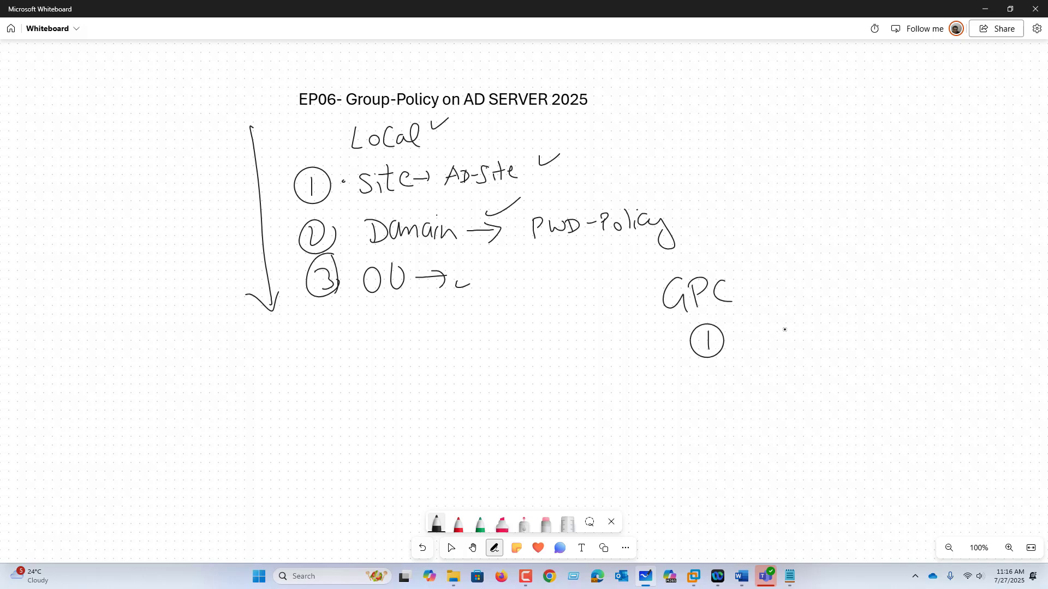
pyautogui.moveTo(766, 323); pyautogui.dragTo(771, 352)
pyautogui.moveTo(783, 328)
pyautogui.mouseDown()
pyautogui.moveTo(785, 348)
pyautogui.moveTo(785, 334)
pyautogui.mouseUp()
pyautogui.moveTo(810, 322)
pyautogui.mouseDown()
pyautogui.moveTo(800, 332)
pyautogui.moveTo(820, 342)
pyautogui.mouseUp()
# Add "GPT" with a circled 2 as the second item of the component list
pyautogui.moveTo(714, 375)
pyautogui.mouseDown()
pyautogui.moveTo(700, 388)
pyautogui.moveTo(728, 376)
pyautogui.mouseUp()
pyautogui.moveTo(767, 364)
pyautogui.mouseDown()
pyautogui.moveTo(755, 391)
pyautogui.moveTo(772, 392)
pyautogui.mouseUp()
pyautogui.moveTo(775, 389)
pyautogui.mouseDown()
pyautogui.moveTo(788, 376)
pyautogui.moveTo(775, 378)
pyautogui.mouseUp()
pyautogui.moveTo(799, 362); pyautogui.dragTo(815, 360)
pyautogui.moveTo(810, 361); pyautogui.dragTo(812, 382)
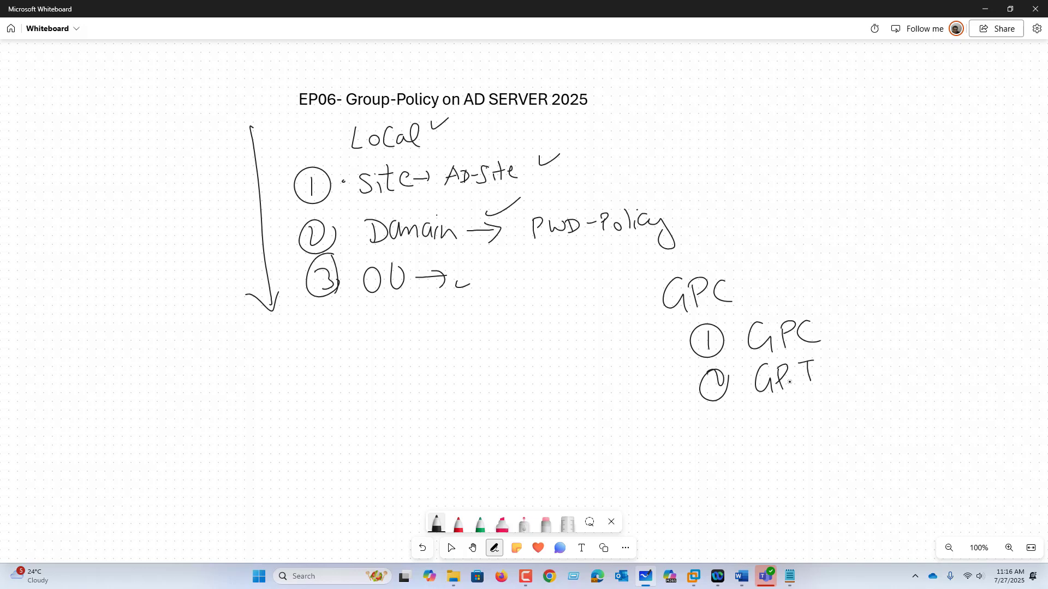
# Handwrite "ADMX" with a circled 3 and "Security" with a circled 4 in the component list
pyautogui.moveTo(709, 418)
pyautogui.mouseDown()
pyautogui.moveTo(713, 439)
pyautogui.moveTo(711, 415)
pyautogui.mouseUp()
pyautogui.moveTo(738, 420)
pyautogui.mouseDown()
pyautogui.moveTo(736, 441)
pyautogui.moveTo(752, 421)
pyautogui.mouseUp()
pyautogui.moveTo(743, 427); pyautogui.dragTo(757, 436)
pyautogui.moveTo(757, 415)
pyautogui.mouseDown()
pyautogui.moveTo(763, 432)
pyautogui.moveTo(801, 426)
pyautogui.mouseUp()
pyautogui.moveTo(801, 409); pyautogui.dragTo(794, 426)
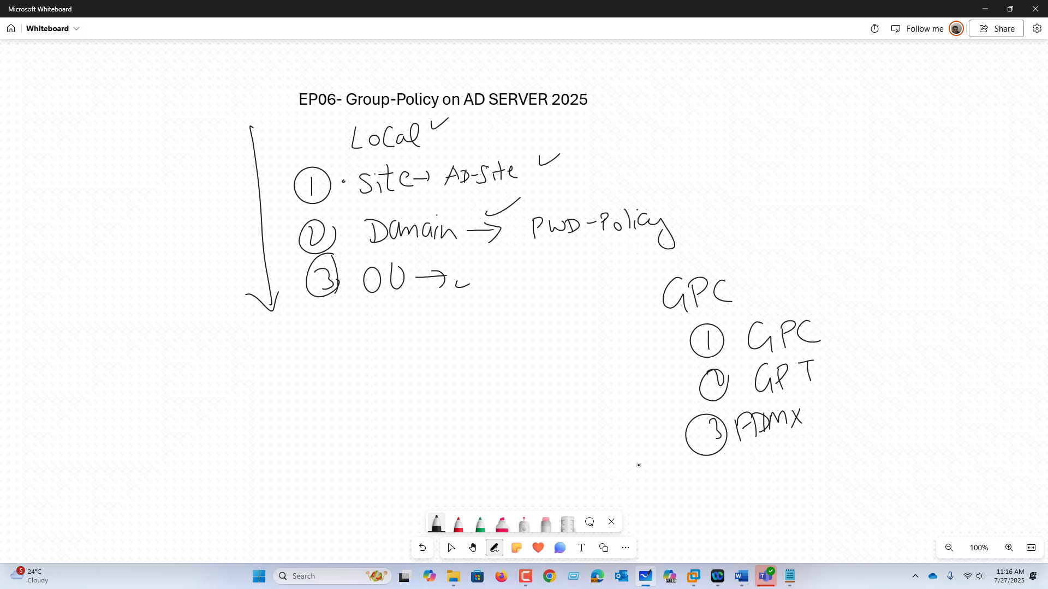
pyautogui.moveTo(722, 469)
pyautogui.mouseDown()
pyautogui.moveTo(719, 485)
pyautogui.moveTo(721, 463)
pyautogui.moveTo(757, 494)
pyautogui.moveTo(790, 453)
pyautogui.moveTo(811, 474)
pyautogui.moveTo(836, 441)
pyautogui.moveTo(835, 485)
pyautogui.mouseUp()
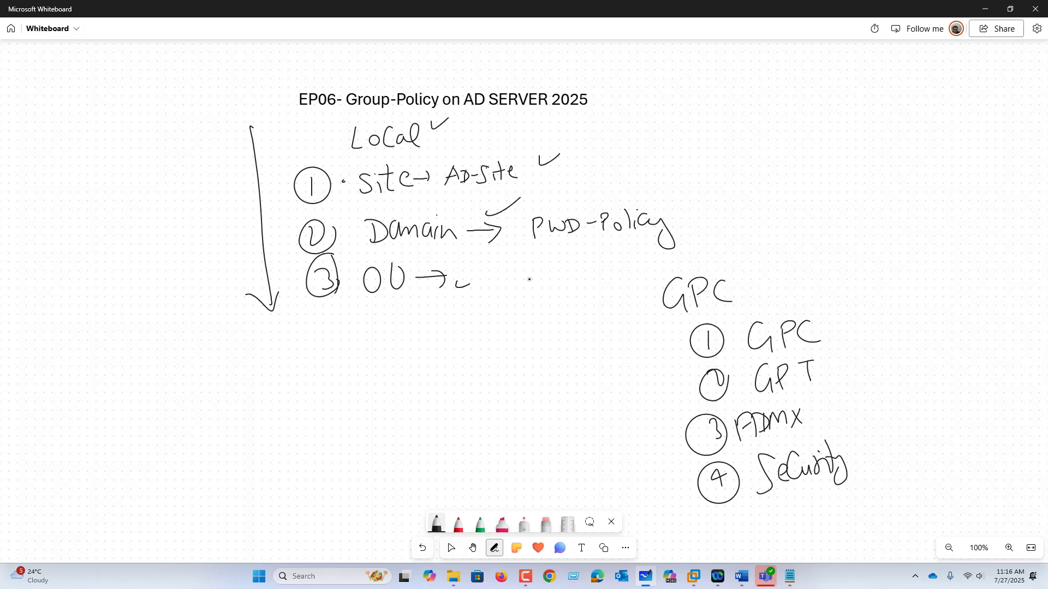
# Draw a bent arrow down from OU and a short arrow with a dot after Security
pyautogui.moveTo(399, 288); pyautogui.dragTo(420, 324)
pyautogui.moveTo(855, 452)
pyautogui.mouseDown()
pyautogui.moveTo(874, 446)
pyautogui.moveTo(872, 460)
pyautogui.mouseUp()
pyautogui.click(899, 440)
# Add "WMI" with a circled 5 below Security and draw an arrow after it
pyautogui.moveTo(732, 512)
pyautogui.mouseDown()
pyautogui.moveTo(719, 514)
pyautogui.moveTo(720, 537)
pyautogui.mouseUp()
pyautogui.moveTo(725, 510)
pyautogui.mouseDown()
pyautogui.moveTo(710, 524)
pyautogui.moveTo(733, 533)
pyautogui.mouseUp()
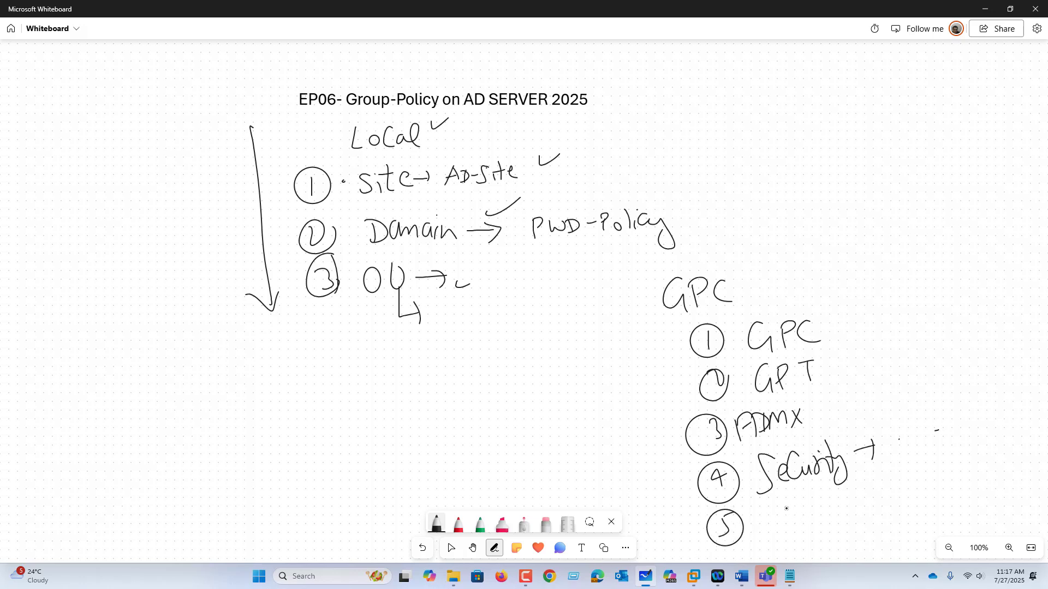
pyautogui.moveTo(766, 508)
pyautogui.mouseDown()
pyautogui.moveTo(813, 511)
pyautogui.moveTo(825, 496)
pyautogui.mouseUp()
pyautogui.moveTo(819, 497); pyautogui.dragTo(815, 518)
pyautogui.moveTo(811, 519); pyautogui.dragTo(830, 515)
pyautogui.moveTo(846, 501); pyautogui.dragTo(871, 492)
pyautogui.moveTo(873, 481); pyautogui.dragTo(874, 512)
# Clear all content from the whiteboard canvas
pyautogui.rightClick(549, 461)
pyautogui.click(557, 473)
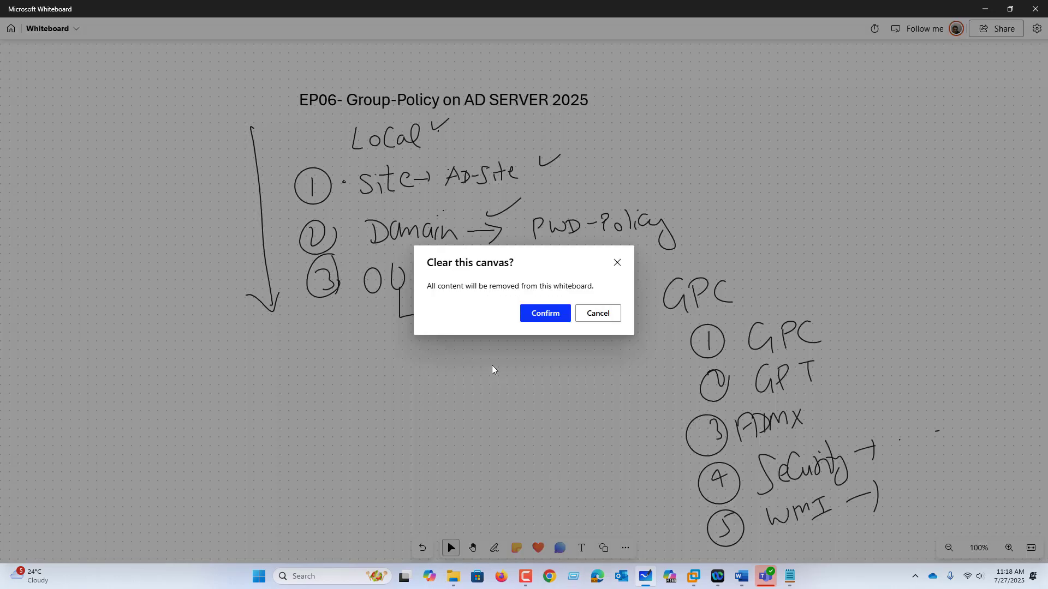
pyautogui.click(540, 312)
# Switch to the AD01 virtual machine in VMware Workstation, unlock it, and sign in with the administrator account password
pyautogui.click(695, 578)
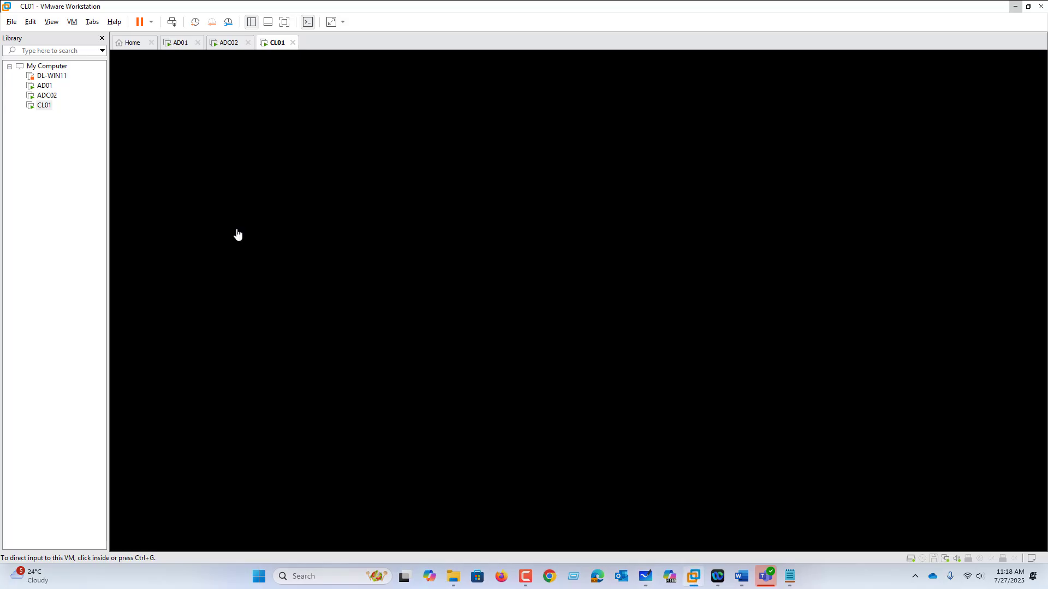
pyautogui.click(186, 47)
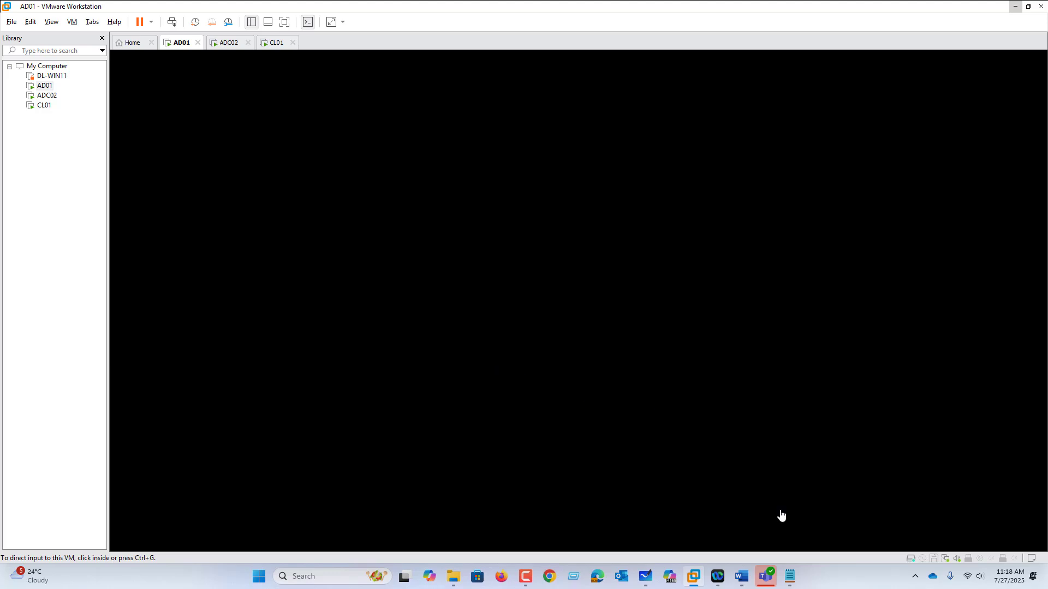
pyautogui.click(383, 298)
pyautogui.hotkey('ctrl', 'alt')
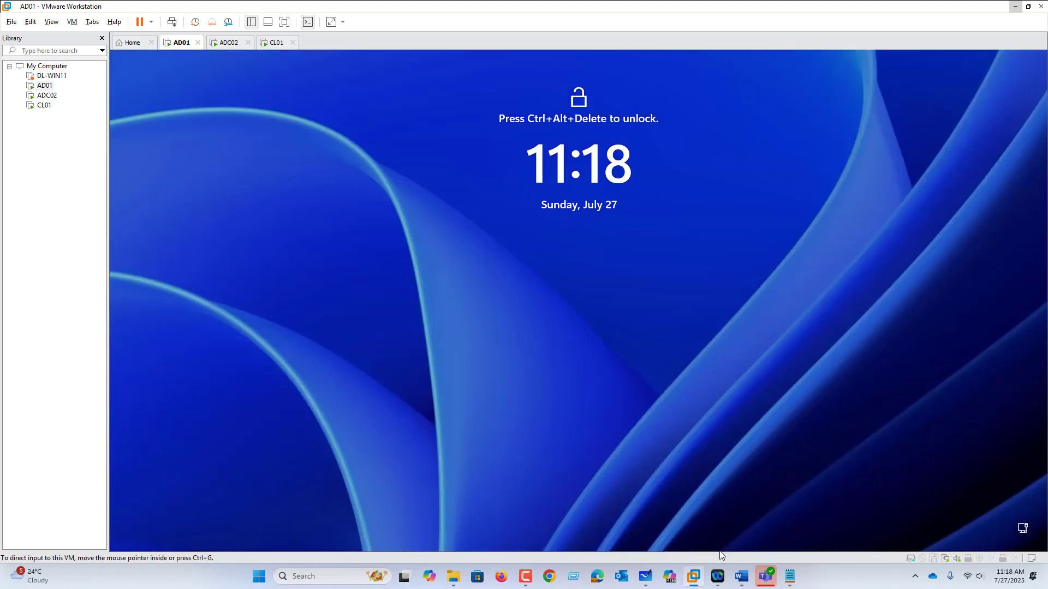
pyautogui.click(74, 25)
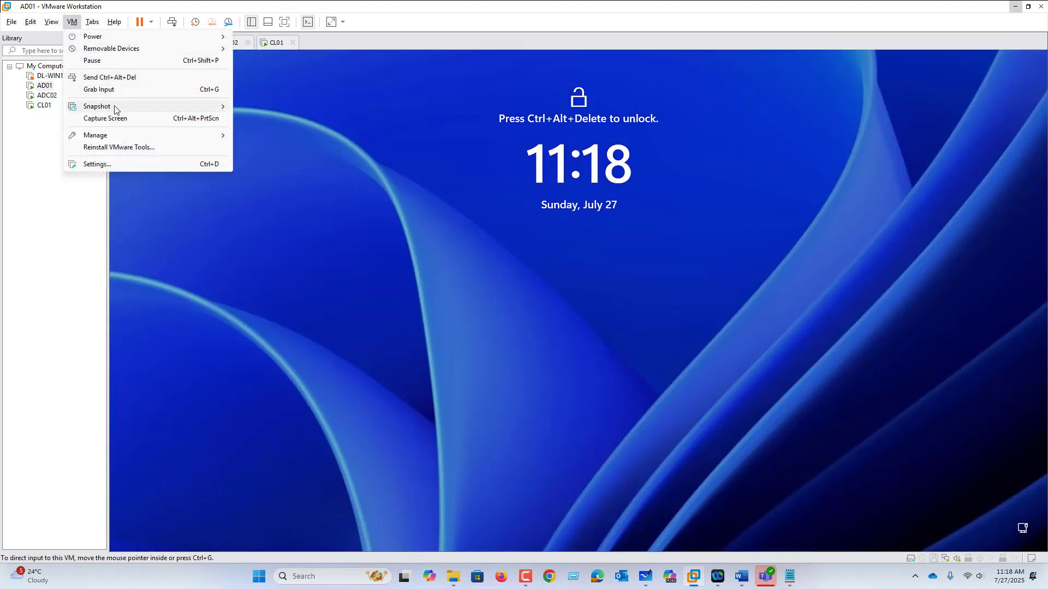
pyautogui.click(120, 80)
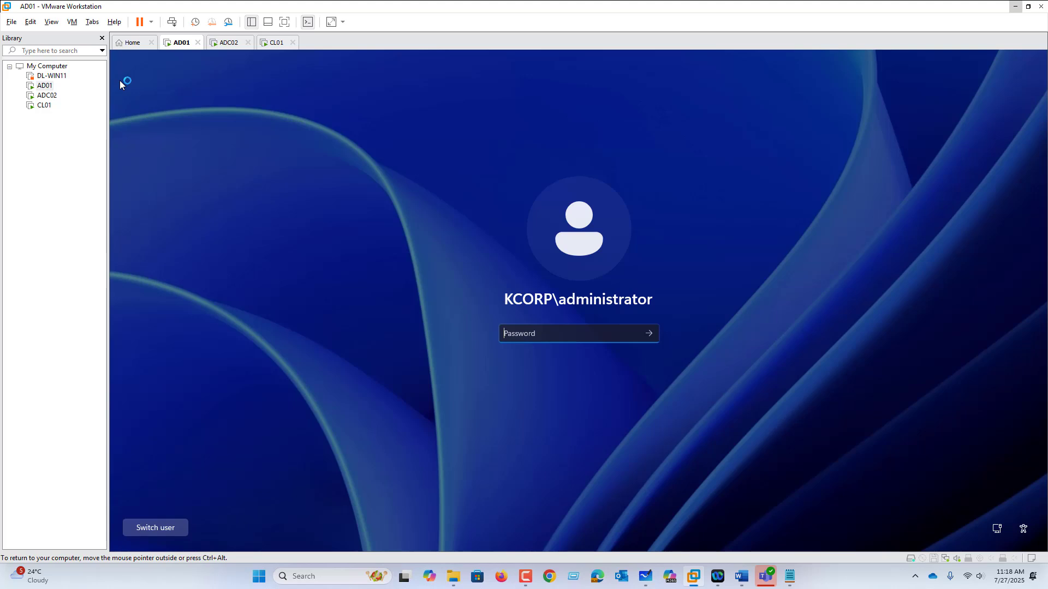
pyautogui.write('•••••••')
pyautogui.press('Return')
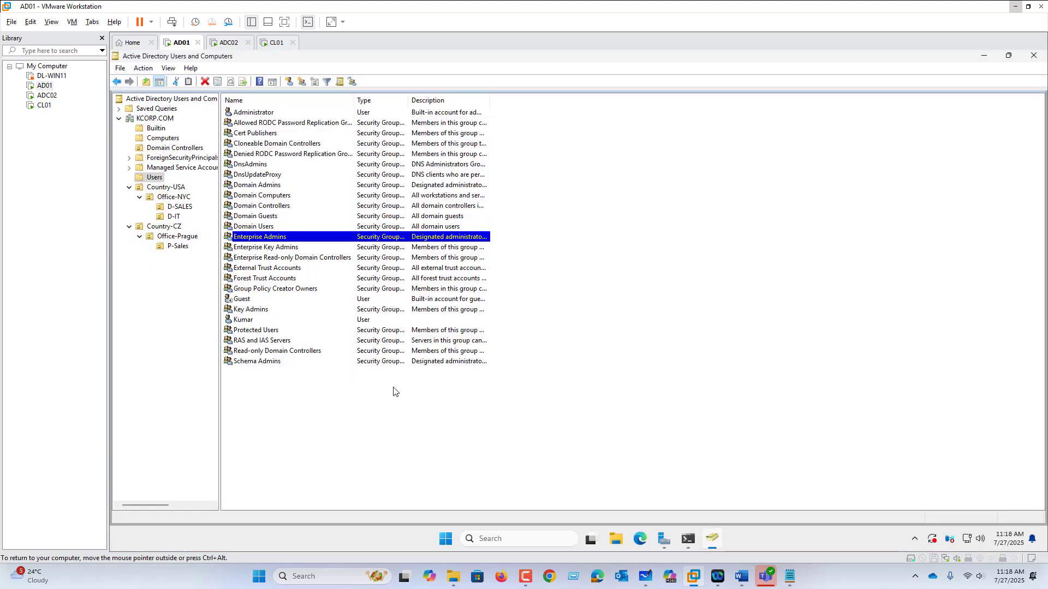
# Examine the contents of the Country-USA, Office-NYC, D-SALES and D-IT organizational units
pyautogui.click(166, 188)
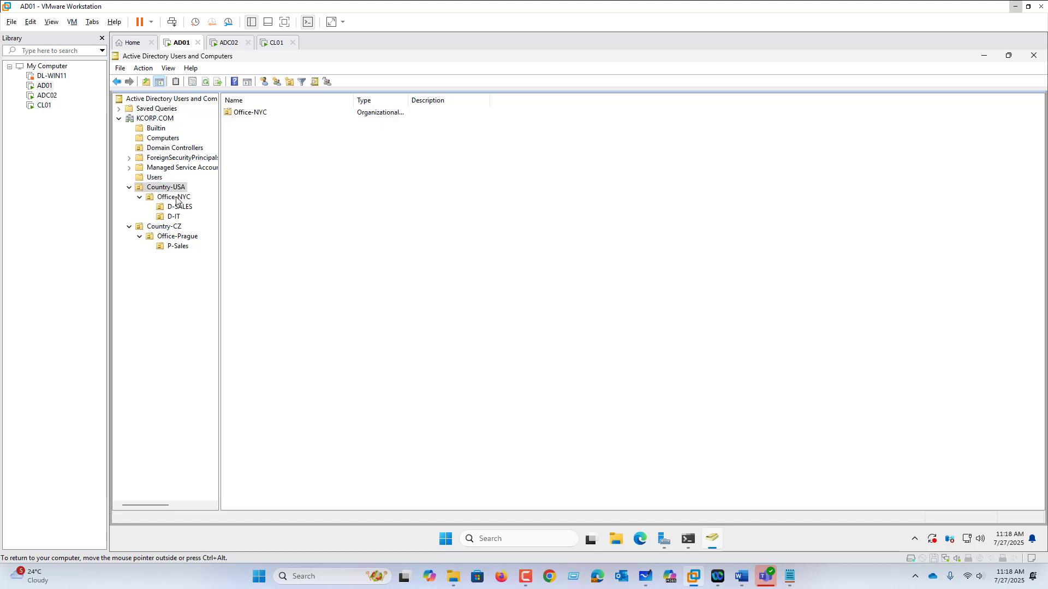
pyautogui.click(178, 199)
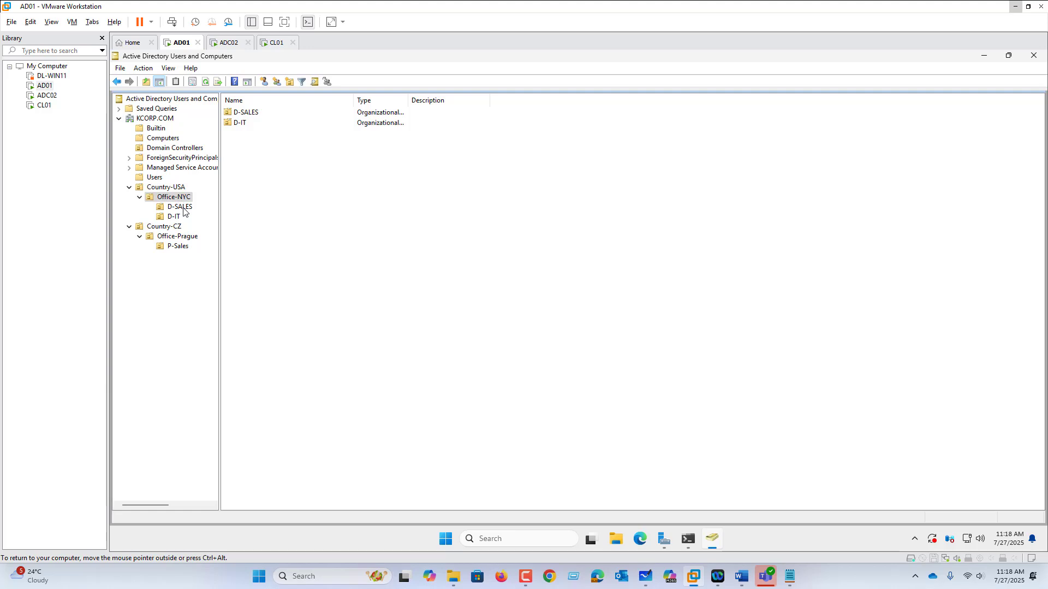
pyautogui.click(184, 208)
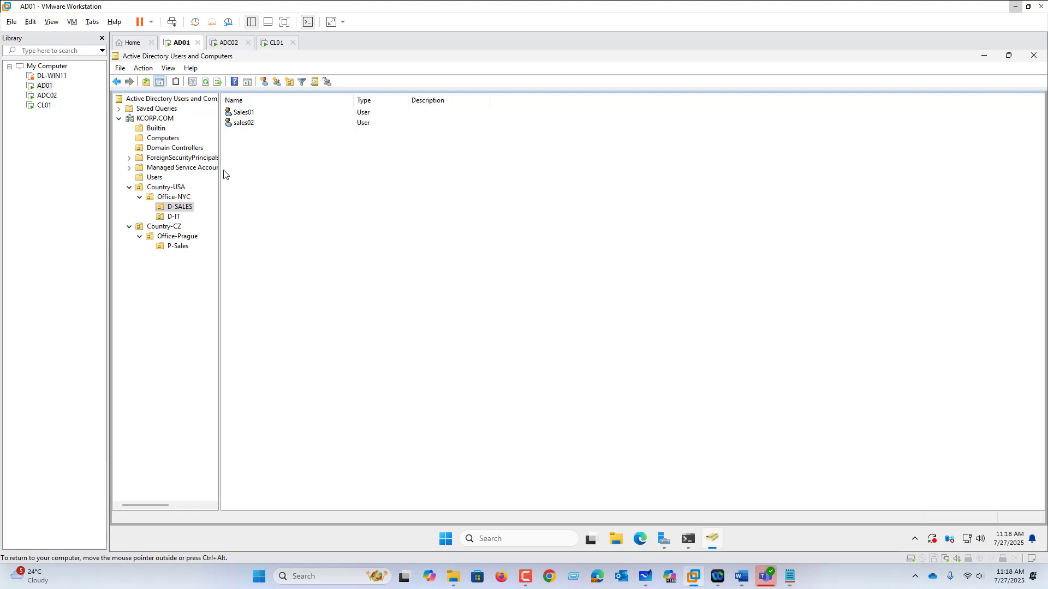
pyautogui.click(182, 217)
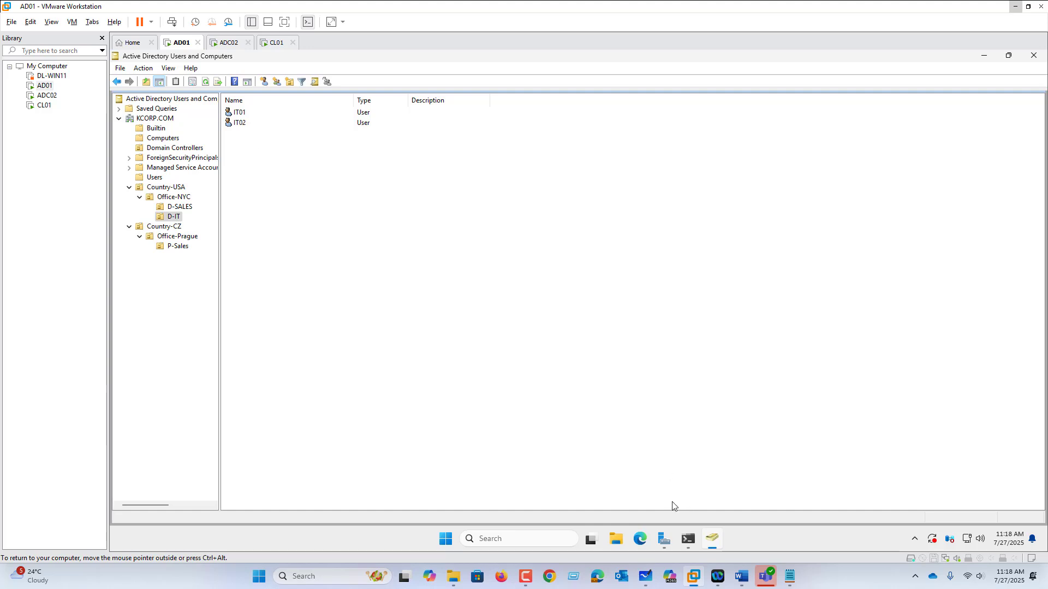
# Switch to Microsoft Whiteboard and draw in black a circle labelled "US" connected to a lower circle labelled "NYC-office"
pyautogui.click(644, 580)
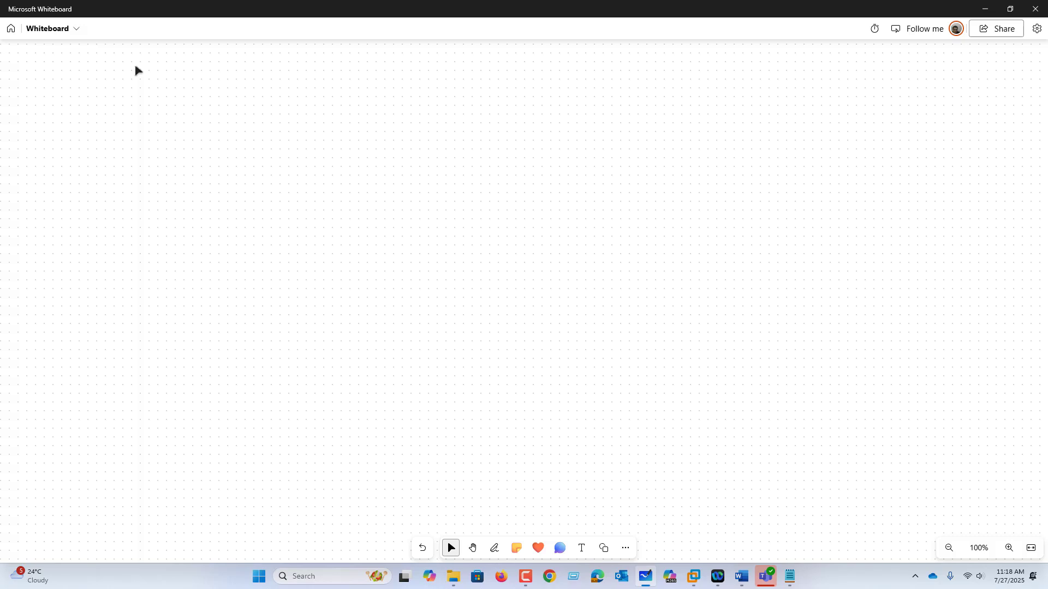
pyautogui.click(493, 548)
pyautogui.click(436, 525)
pyautogui.press('Escape')
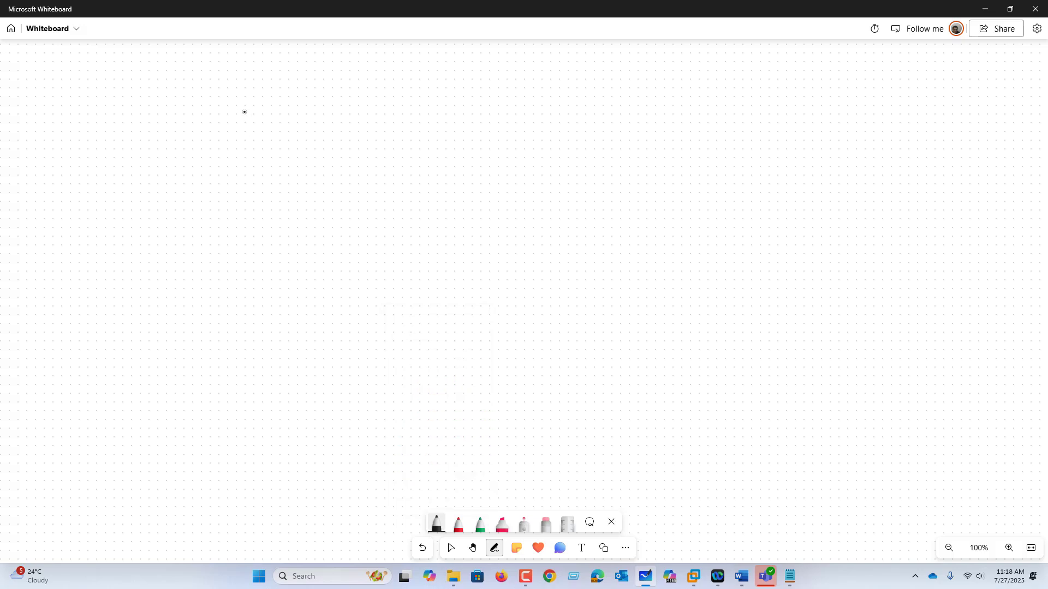
pyautogui.moveTo(244, 102)
pyautogui.mouseDown()
pyautogui.moveTo(296, 110)
pyautogui.moveTo(312, 127)
pyautogui.moveTo(254, 166)
pyautogui.moveTo(332, 166)
pyautogui.moveTo(312, 153)
pyautogui.moveTo(351, 174)
pyautogui.moveTo(376, 163)
pyautogui.moveTo(368, 191)
pyautogui.mouseUp()
pyautogui.moveTo(397, 168)
pyautogui.mouseDown()
pyautogui.moveTo(397, 189)
pyautogui.moveTo(412, 178)
pyautogui.mouseUp()
pyautogui.moveTo(428, 168)
pyautogui.mouseDown()
pyautogui.moveTo(441, 187)
pyautogui.moveTo(444, 173)
pyautogui.mouseUp()
pyautogui.moveTo(468, 158); pyautogui.dragTo(459, 185)
pyautogui.moveTo(454, 172); pyautogui.dragTo(471, 183)
pyautogui.moveTo(481, 170)
pyautogui.mouseDown()
pyautogui.moveTo(484, 184)
pyautogui.moveTo(502, 180)
pyautogui.mouseUp()
# Draw two boxes branching below the NYC-office circle and label the upper one "D-Sales" with an arrow
pyautogui.moveTo(316, 194)
pyautogui.mouseDown()
pyautogui.moveTo(382, 240)
pyautogui.moveTo(382, 260)
pyautogui.moveTo(434, 221)
pyautogui.mouseUp()
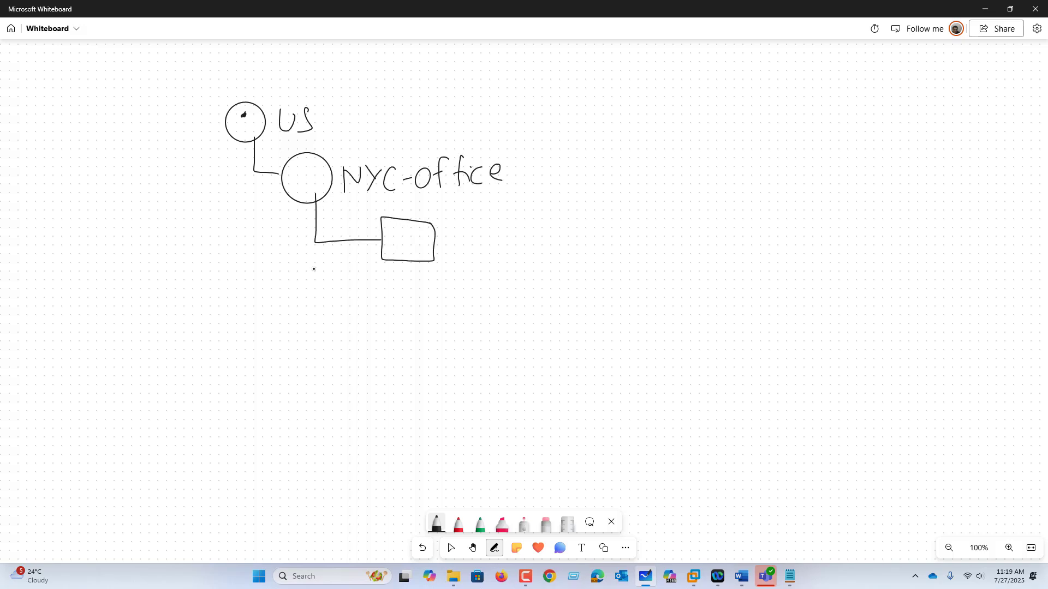
pyautogui.moveTo(322, 242); pyautogui.dragTo(377, 298)
pyautogui.moveTo(435, 283)
pyautogui.mouseDown()
pyautogui.moveTo(385, 281)
pyautogui.moveTo(438, 299)
pyautogui.moveTo(442, 281)
pyautogui.mouseUp()
pyautogui.moveTo(440, 239)
pyautogui.mouseDown()
pyautogui.moveTo(462, 239)
pyautogui.moveTo(457, 252)
pyautogui.mouseUp()
pyautogui.moveTo(477, 233)
pyautogui.mouseDown()
pyautogui.moveTo(472, 251)
pyautogui.moveTo(510, 238)
pyautogui.moveTo(514, 249)
pyautogui.moveTo(542, 248)
pyautogui.mouseUp()
pyautogui.moveTo(552, 225)
pyautogui.mouseDown()
pyautogui.moveTo(550, 251)
pyautogui.moveTo(590, 232)
pyautogui.mouseUp()
# Draw an arrow from the lower box and label it "D-IT"
pyautogui.moveTo(447, 300); pyautogui.dragTo(463, 299)
pyautogui.moveTo(466, 295)
pyautogui.mouseDown()
pyautogui.moveTo(465, 310)
pyautogui.moveTo(483, 311)
pyautogui.mouseUp()
pyautogui.moveTo(474, 293); pyautogui.dragTo(478, 312)
pyautogui.moveTo(508, 304); pyautogui.dragTo(519, 303)
pyautogui.moveTo(523, 293)
pyautogui.mouseDown()
pyautogui.moveTo(543, 291)
pyautogui.moveTo(536, 313)
pyautogui.mouseUp()
pyautogui.moveTo(524, 315); pyautogui.dragTo(565, 293)
pyautogui.moveTo(557, 295); pyautogui.dragTo(559, 315)
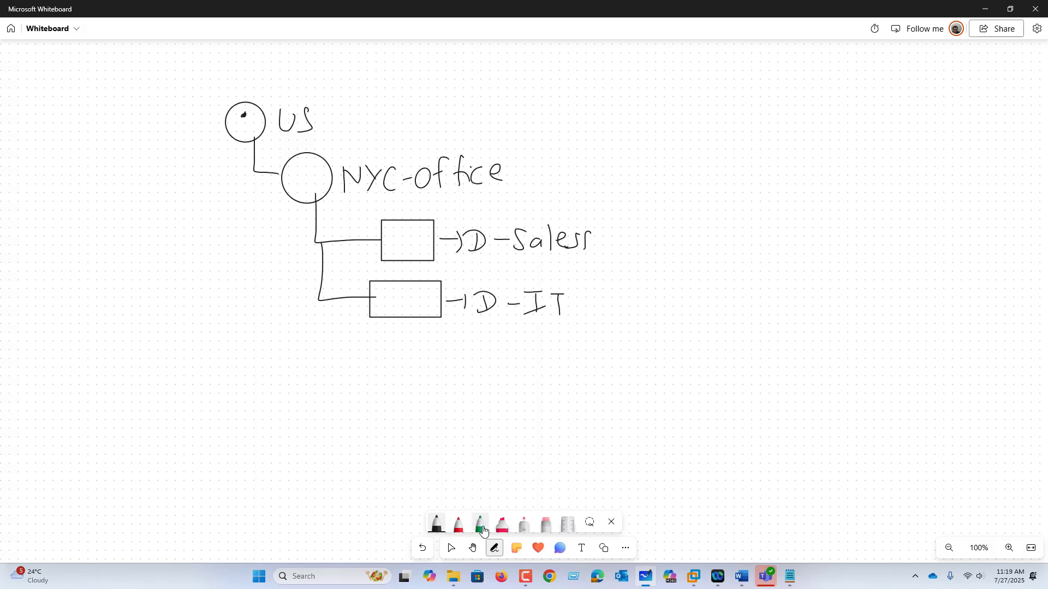
# Frame the D-Sales, D-IT and NYC-office labels with the pink highlighter
pyautogui.click(501, 524)
pyautogui.moveTo(460, 218)
pyautogui.mouseDown()
pyautogui.moveTo(527, 270)
pyautogui.moveTo(570, 213)
pyautogui.moveTo(463, 215)
pyautogui.mouseUp()
pyautogui.moveTo(468, 275)
pyautogui.mouseDown()
pyautogui.moveTo(584, 282)
pyautogui.moveTo(470, 283)
pyautogui.mouseUp()
pyautogui.moveTo(339, 141)
pyautogui.mouseDown()
pyautogui.moveTo(335, 210)
pyautogui.moveTo(500, 202)
pyautogui.moveTo(511, 141)
pyautogui.moveTo(346, 141)
pyautogui.moveTo(339, 152)
pyautogui.mouseUp()
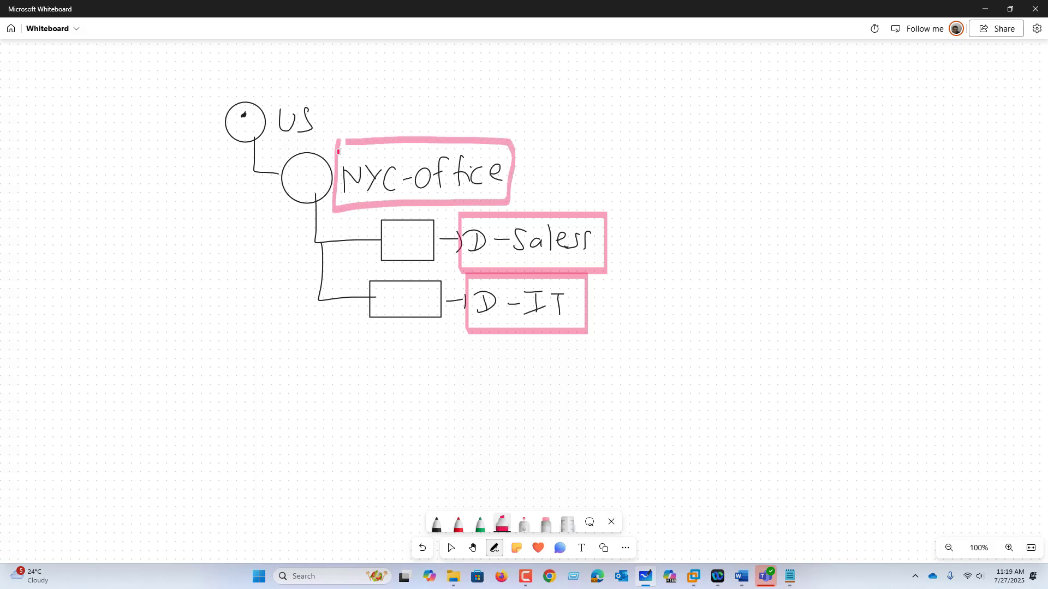
# Draw a black arrow from D-Sales to the text "Sales01" and add a stick figure after it
pyautogui.click(436, 523)
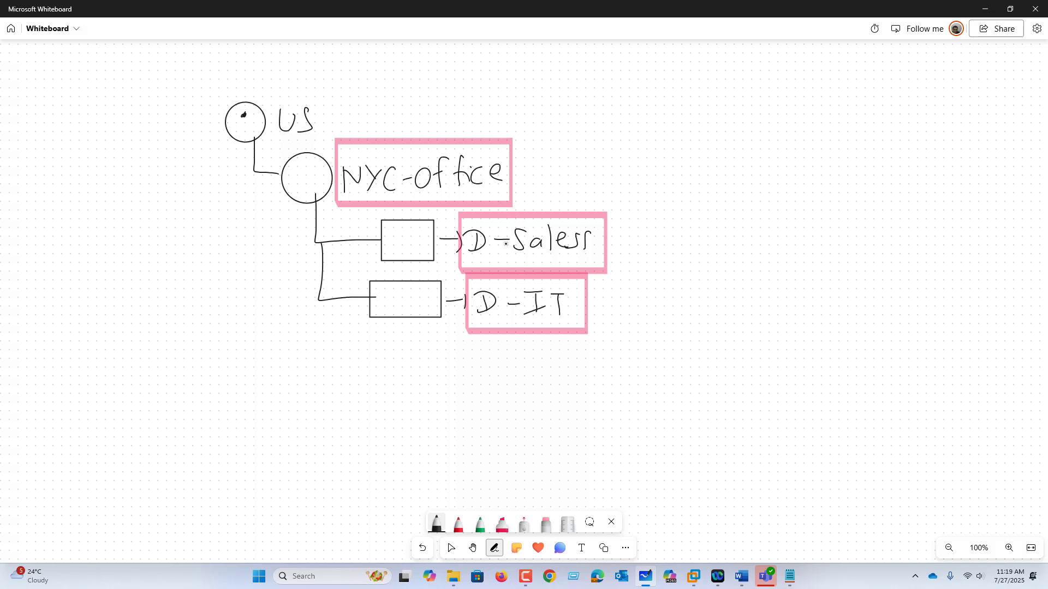
pyautogui.moveTo(610, 246); pyautogui.dragTo(713, 249)
pyautogui.moveTo(721, 227); pyautogui.dragTo(713, 252)
pyautogui.moveTo(730, 230)
pyautogui.mouseDown()
pyautogui.moveTo(742, 249)
pyautogui.moveTo(771, 231)
pyautogui.mouseUp()
pyautogui.moveTo(786, 215)
pyautogui.mouseDown()
pyautogui.moveTo(778, 225)
pyautogui.moveTo(787, 215)
pyautogui.moveTo(801, 244)
pyautogui.mouseUp()
pyautogui.moveTo(782, 244); pyautogui.dragTo(792, 261)
# Draw an arrow from D-IT to the text "IT01" and add a stick figure after it
pyautogui.moveTo(603, 317); pyautogui.dragTo(626, 327)
pyautogui.moveTo(667, 300); pyautogui.dragTo(648, 329)
pyautogui.moveTo(677, 316); pyautogui.dragTo(687, 327)
pyautogui.moveTo(692, 318)
pyautogui.mouseDown()
pyautogui.moveTo(701, 315)
pyautogui.moveTo(647, 325)
pyautogui.moveTo(658, 304)
pyautogui.moveTo(660, 329)
pyautogui.mouseUp()
pyautogui.click(546, 524)
pyautogui.click(436, 524)
pyautogui.moveTo(647, 331); pyautogui.dragTo(689, 306)
pyautogui.moveTo(683, 309)
pyautogui.mouseDown()
pyautogui.moveTo(685, 332)
pyautogui.moveTo(699, 312)
pyautogui.mouseUp()
pyautogui.moveTo(713, 309)
pyautogui.mouseDown()
pyautogui.moveTo(715, 330)
pyautogui.moveTo(732, 320)
pyautogui.mouseUp()
pyautogui.moveTo(763, 300); pyautogui.dragTo(775, 323)
pyautogui.moveTo(763, 326); pyautogui.dragTo(763, 338)
pyautogui.moveTo(769, 326); pyautogui.dragTo(773, 338)
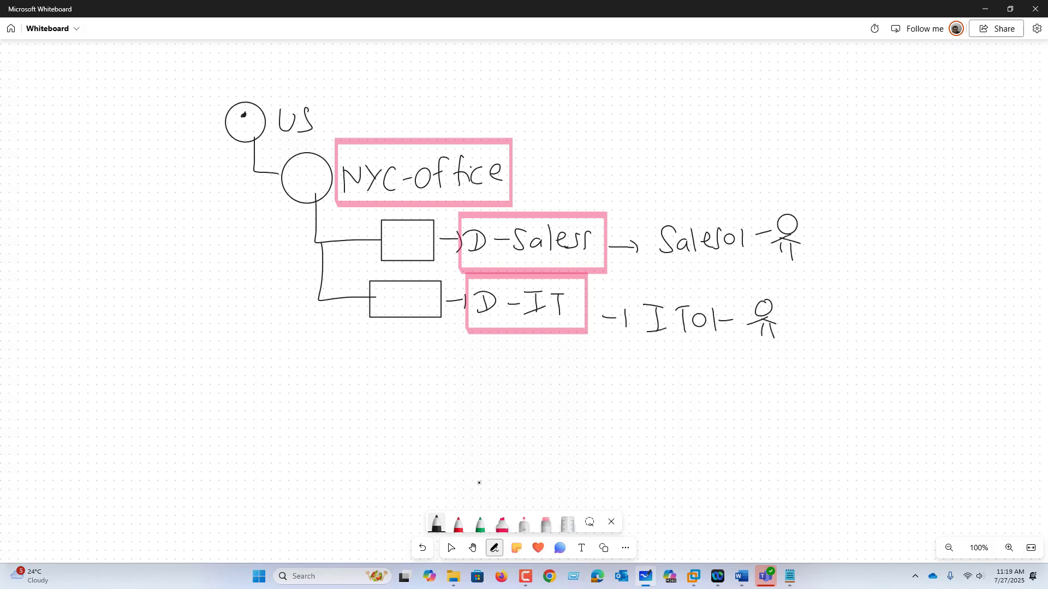
# Frame the stick figures beside IT01 and Sales01 with the pink highlighter
pyautogui.click(508, 522)
pyautogui.moveTo(739, 299)
pyautogui.mouseDown()
pyautogui.moveTo(793, 298)
pyautogui.moveTo(740, 306)
pyautogui.mouseUp()
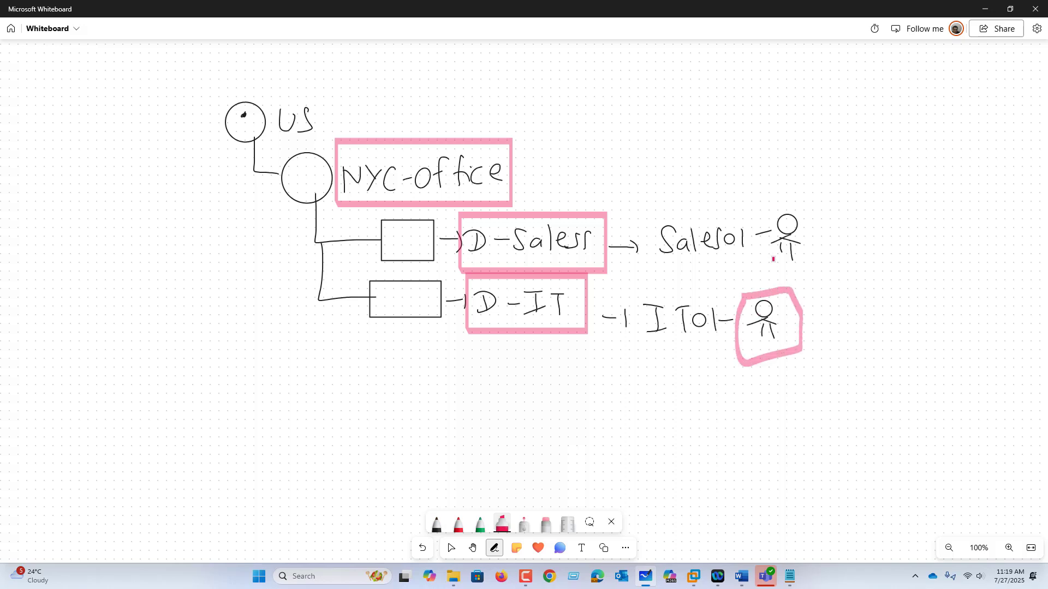
pyautogui.moveTo(773, 212)
pyautogui.mouseDown()
pyautogui.moveTo(768, 246)
pyautogui.moveTo(795, 205)
pyautogui.moveTo(749, 215)
pyautogui.mouseUp()
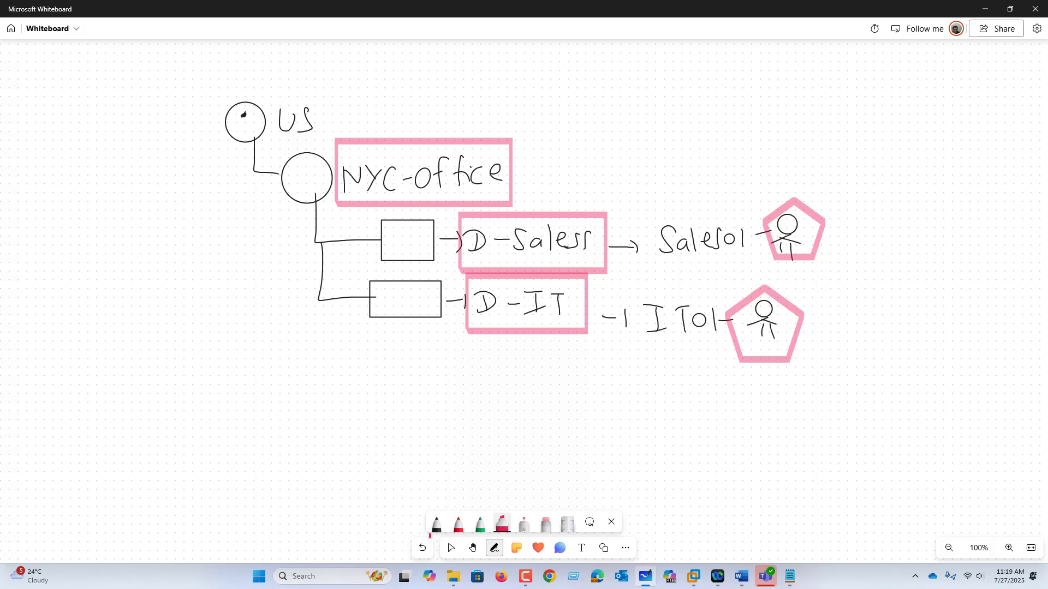
# Draw a black line from NYC-office to a box reading "Pol-01", with two branches ending in small circles
pyautogui.click(436, 524)
pyautogui.moveTo(509, 144)
pyautogui.mouseDown()
pyautogui.moveTo(669, 133)
pyautogui.moveTo(671, 119)
pyautogui.mouseUp()
pyautogui.moveTo(682, 117); pyautogui.dragTo(690, 121)
pyautogui.moveTo(697, 107)
pyautogui.mouseDown()
pyautogui.moveTo(697, 130)
pyautogui.moveTo(709, 119)
pyautogui.mouseUp()
pyautogui.moveTo(720, 109)
pyautogui.mouseDown()
pyautogui.moveTo(737, 107)
pyautogui.moveTo(738, 126)
pyautogui.mouseUp()
pyautogui.moveTo(729, 129)
pyautogui.mouseDown()
pyautogui.moveTo(752, 124)
pyautogui.moveTo(682, 96)
pyautogui.moveTo(724, 143)
pyautogui.moveTo(746, 98)
pyautogui.moveTo(812, 96)
pyautogui.moveTo(812, 141)
pyautogui.mouseUp()
pyautogui.moveTo(828, 91); pyautogui.dragTo(827, 91)
pyautogui.moveTo(825, 134); pyautogui.dragTo(824, 136)
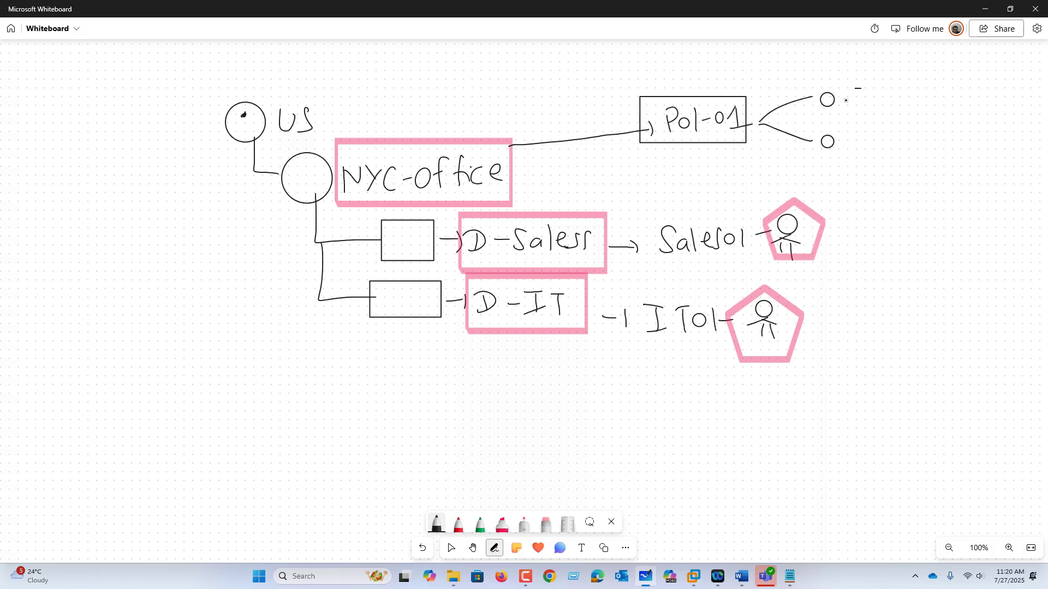
# Write "CTRL-P-Deny" beside the upper circle branching from Pol-01
pyautogui.moveTo(861, 89); pyautogui.dragTo(846, 106)
pyautogui.moveTo(866, 87)
pyautogui.mouseDown()
pyautogui.moveTo(879, 88)
pyautogui.moveTo(874, 106)
pyautogui.mouseUp()
pyautogui.moveTo(885, 90)
pyautogui.mouseDown()
pyautogui.moveTo(889, 104)
pyautogui.moveTo(910, 107)
pyautogui.mouseUp()
pyautogui.moveTo(910, 96); pyautogui.dragTo(916, 95)
pyautogui.moveTo(921, 92)
pyautogui.mouseDown()
pyautogui.moveTo(921, 101)
pyautogui.moveTo(994, 111)
pyautogui.mouseUp()
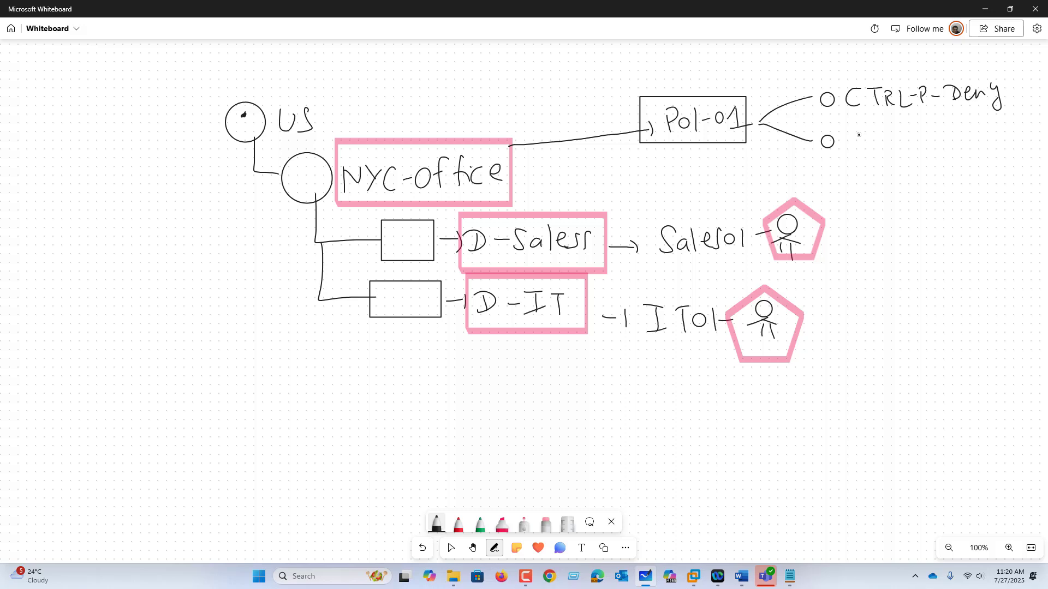
# Write "Recycle bin -Deny" beside the lower circle branching from Pol-01
pyautogui.moveTo(858, 130); pyautogui.dragTo(867, 149)
pyautogui.moveTo(873, 140); pyautogui.dragTo(891, 153)
pyautogui.moveTo(907, 137); pyautogui.dragTo(913, 146)
pyautogui.moveTo(919, 139); pyautogui.dragTo(939, 143)
pyautogui.moveTo(946, 132)
pyautogui.mouseDown()
pyautogui.moveTo(947, 141)
pyautogui.moveTo(989, 139)
pyautogui.mouseUp()
pyautogui.moveTo(1001, 132); pyautogui.dragTo(1015, 135)
pyautogui.moveTo(1017, 128); pyautogui.dragTo(1025, 142)
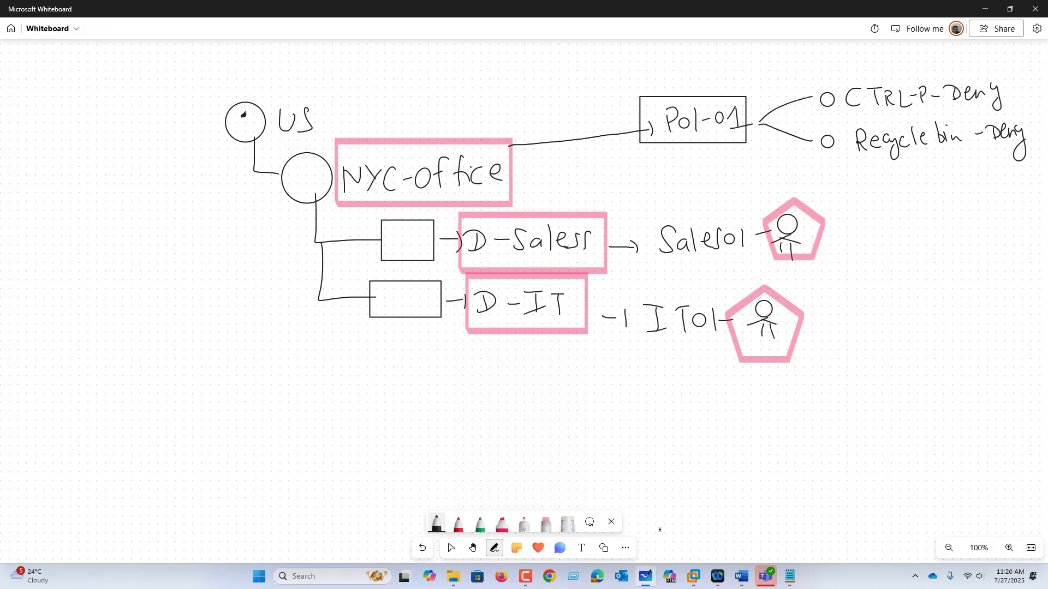
# Change the highlighter colour to light blue and frame the Sales01 and IT01 labels with it
pyautogui.click(502, 524)
pyautogui.click(502, 524)
pyautogui.click(462, 471)
pyautogui.click(658, 213)
pyautogui.moveTo(653, 214)
pyautogui.mouseDown()
pyautogui.moveTo(753, 265)
pyautogui.moveTo(757, 218)
pyautogui.moveTo(653, 217)
pyautogui.mouseUp()
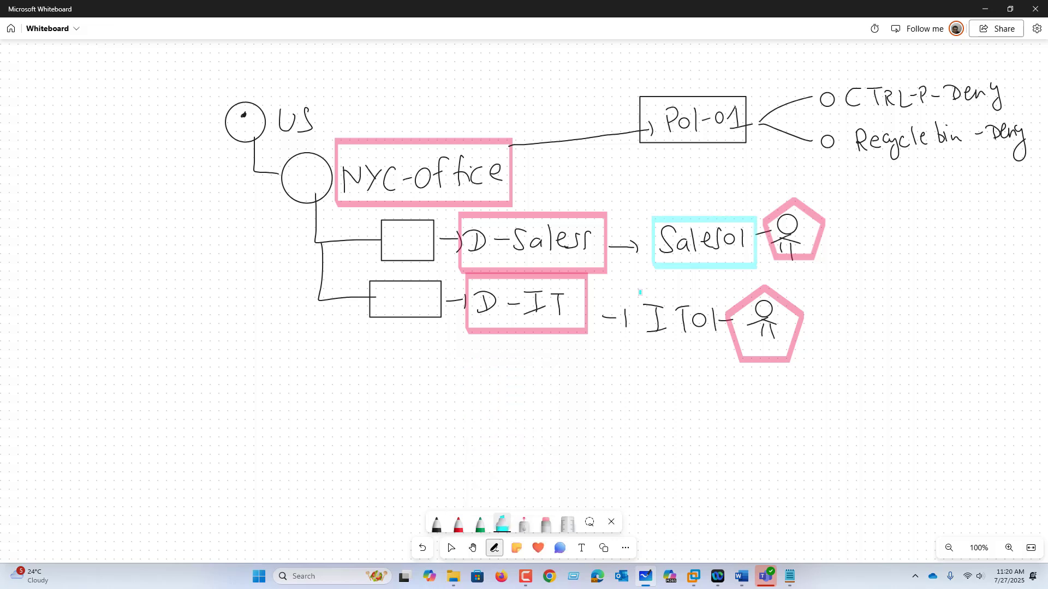
pyautogui.moveTo(640, 290)
pyautogui.mouseDown()
pyautogui.moveTo(714, 347)
pyautogui.moveTo(643, 292)
pyautogui.mouseUp()
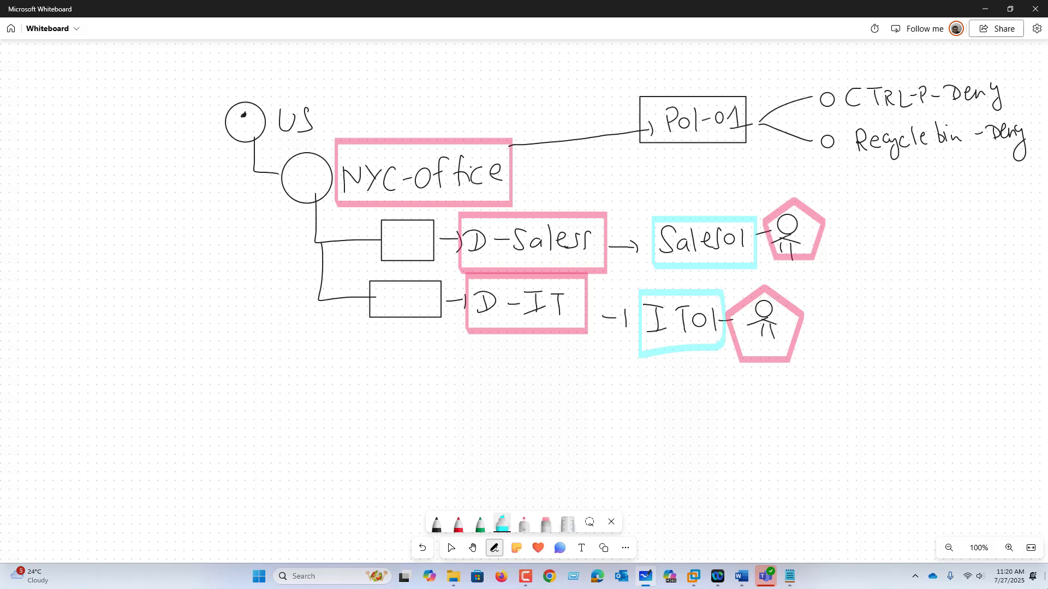
# Switch to the AD01 virtual machine in VMware Workstation and open Group Policy Management from Server Manager, maximized
pyautogui.click(693, 576)
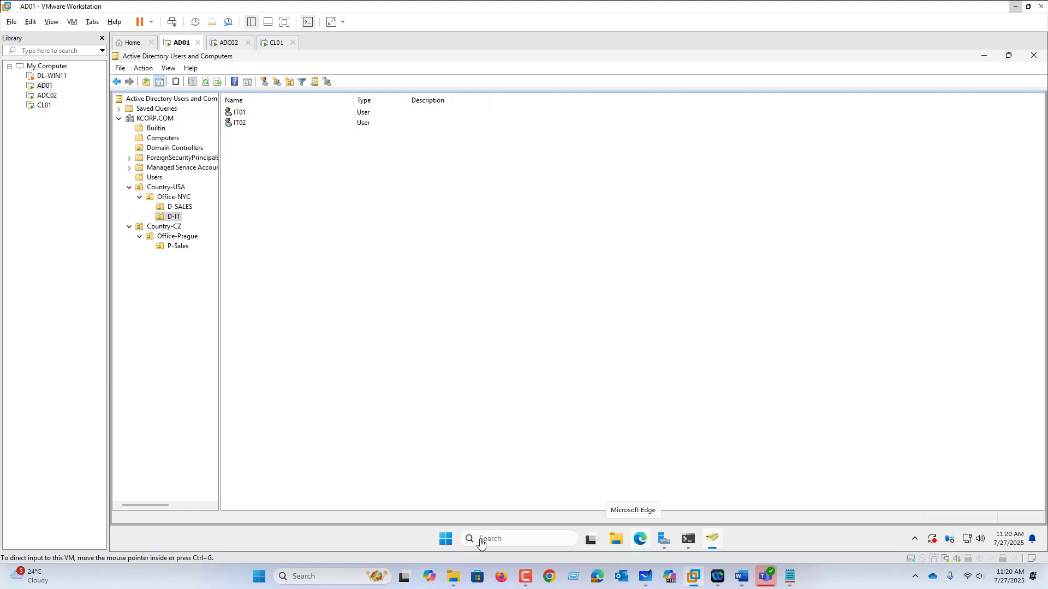
pyautogui.click(662, 540)
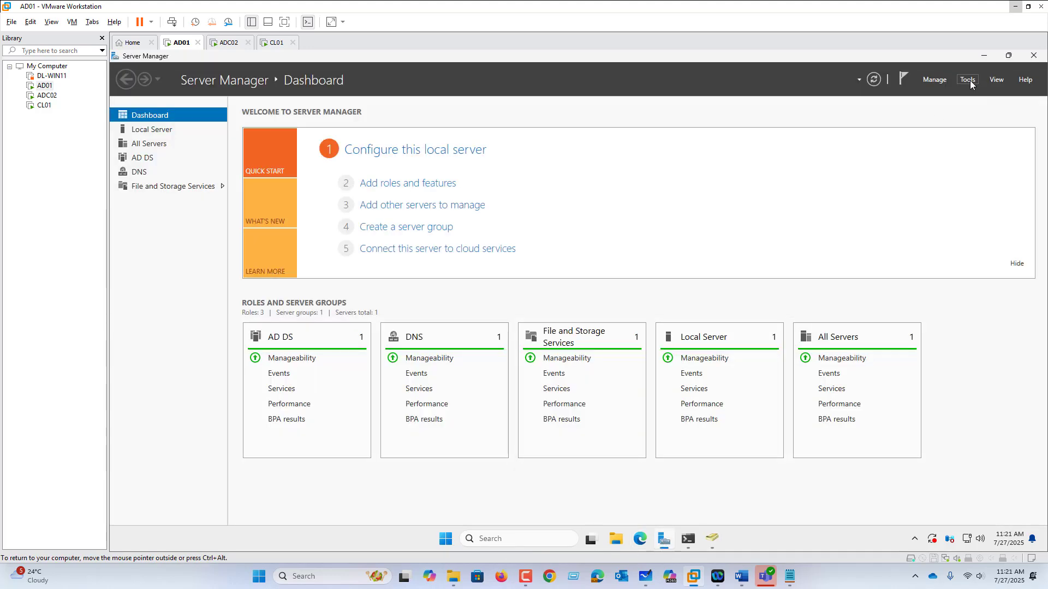
pyautogui.click(969, 81)
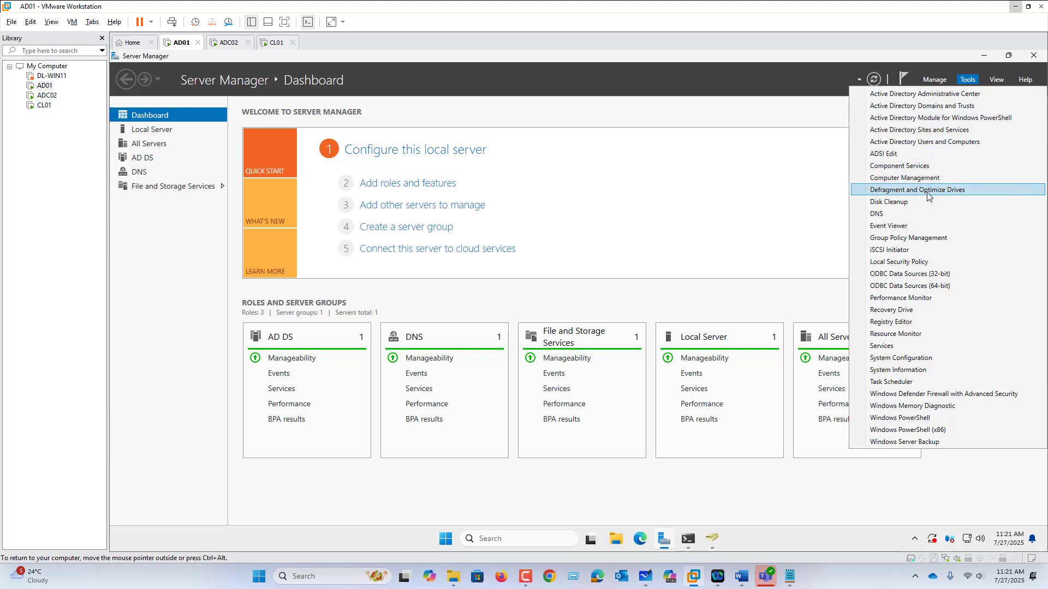
pyautogui.click(917, 240)
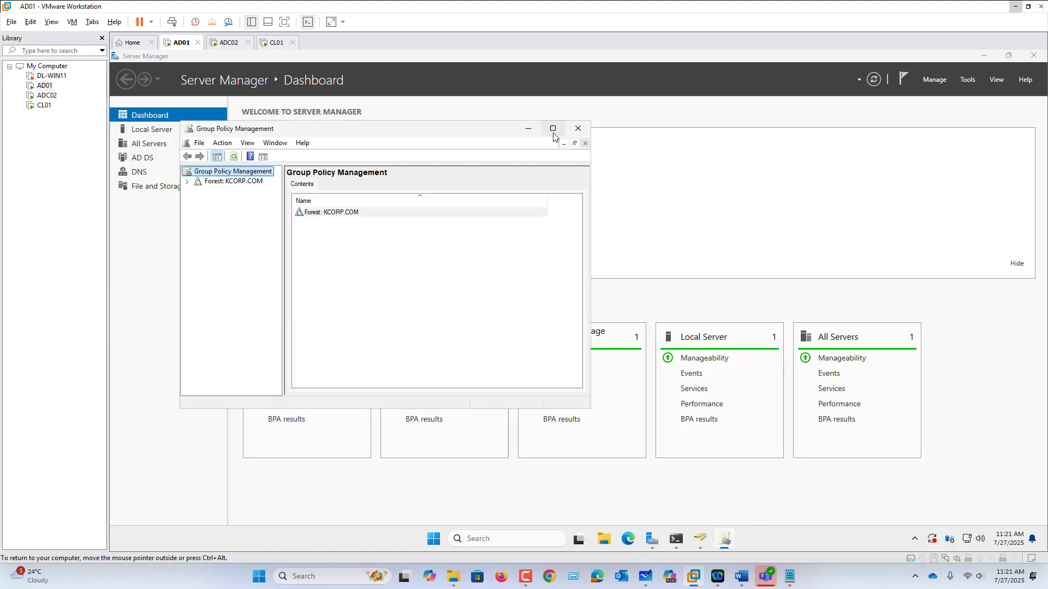
pyautogui.click(553, 134)
# Expand the forest down to the KCORP.COM domain and widen the console tree to show full names
pyautogui.click(115, 107)
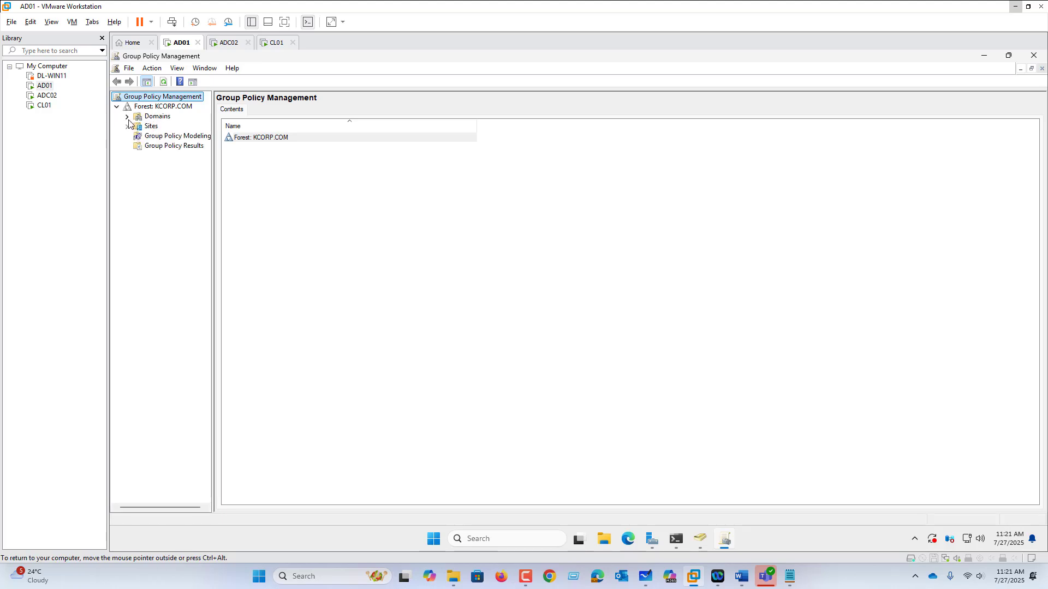
pyautogui.click(128, 117)
pyautogui.click(137, 126)
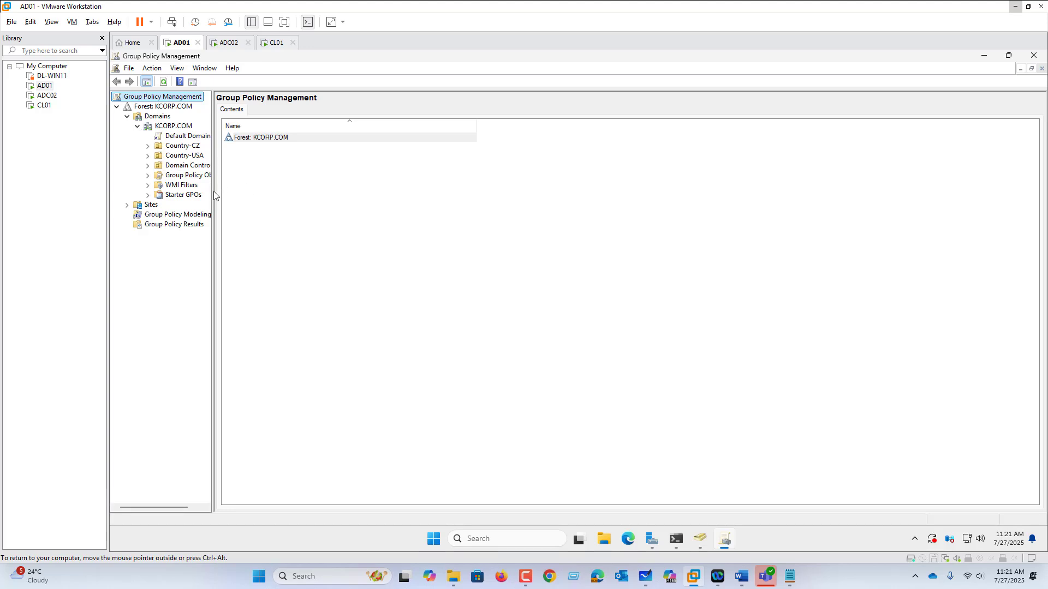
pyautogui.moveTo(213, 198); pyautogui.dragTo(307, 200)
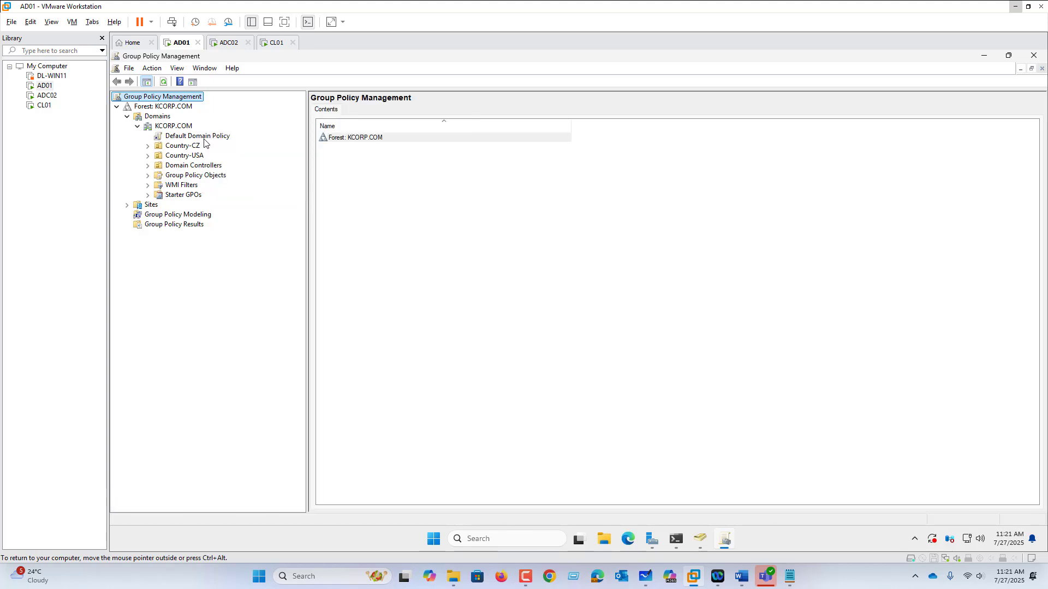
# Examine the scope of the Default Domain Policy and the Default Domain Controllers Policy
pyautogui.click(205, 140)
pyautogui.click(643, 315)
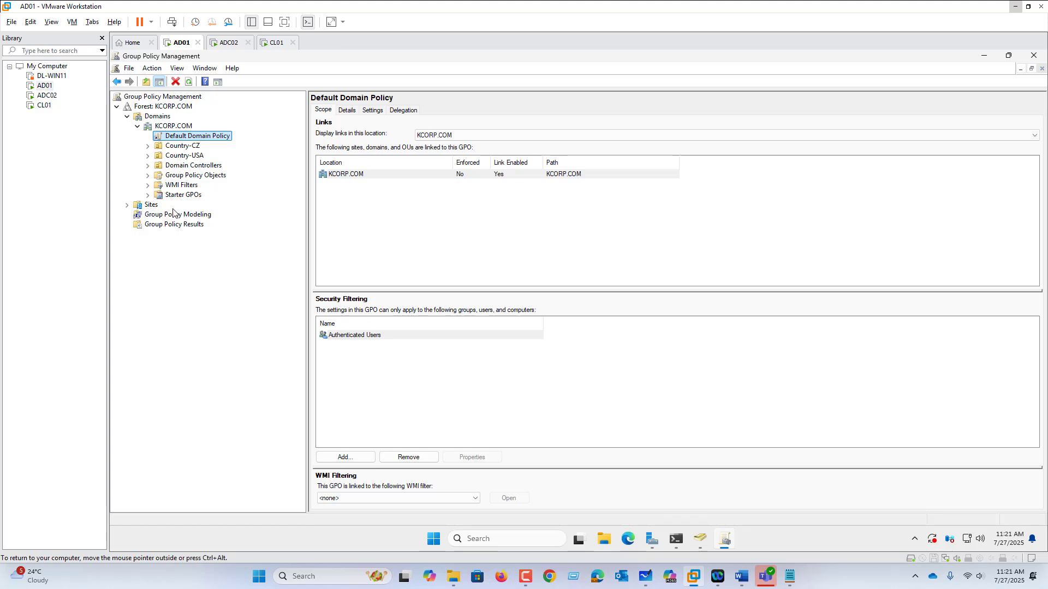
pyautogui.click(148, 167)
pyautogui.click(192, 176)
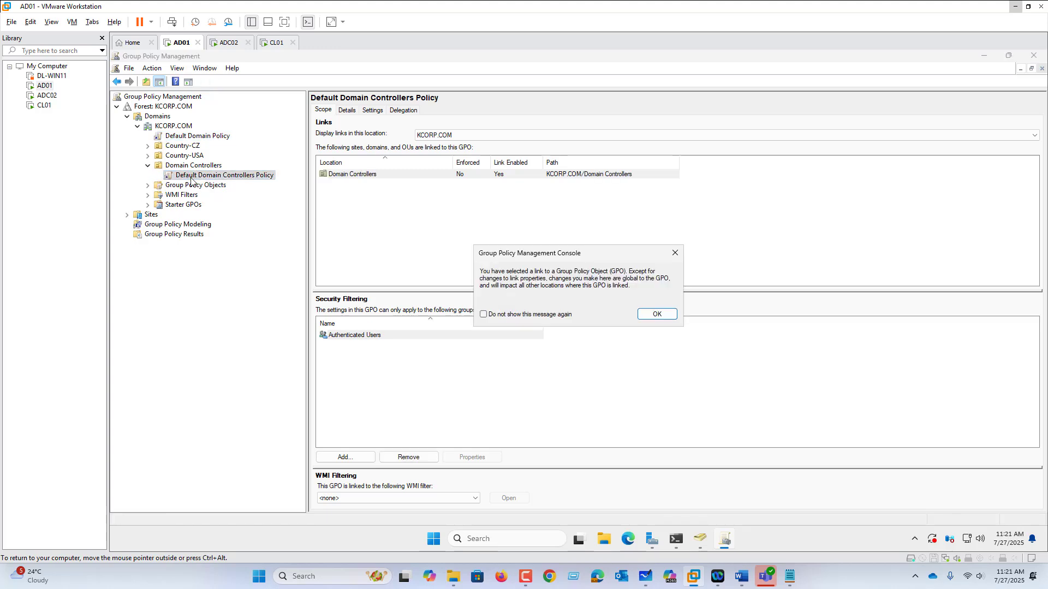
pyautogui.click(657, 314)
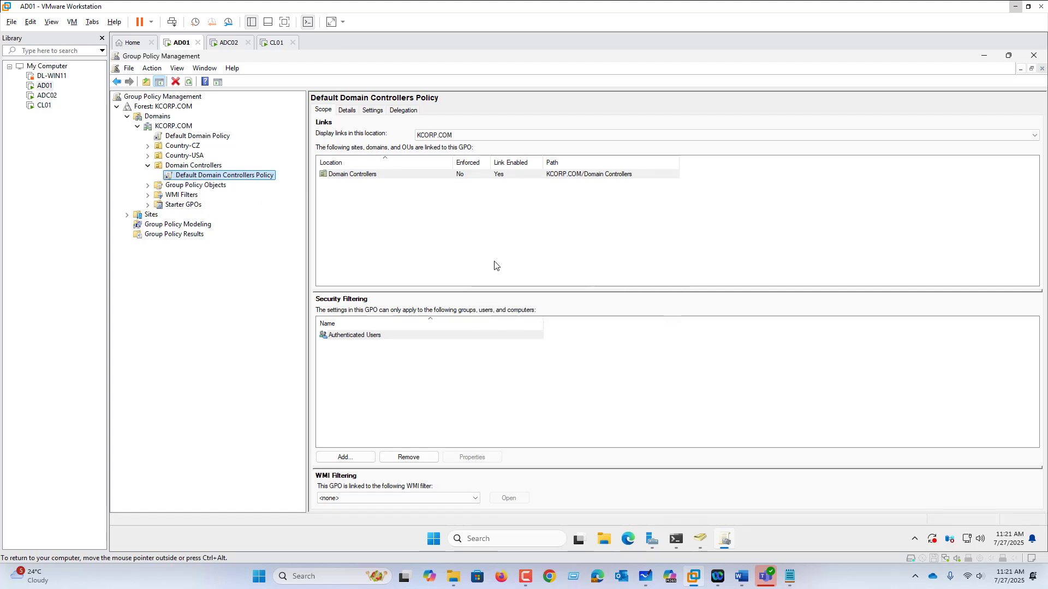
# Create a GPO named POL01-NYC-OFFICE-BASELINE linked to the Office-NYC organizational unit under Country-USA
pyautogui.click(147, 156)
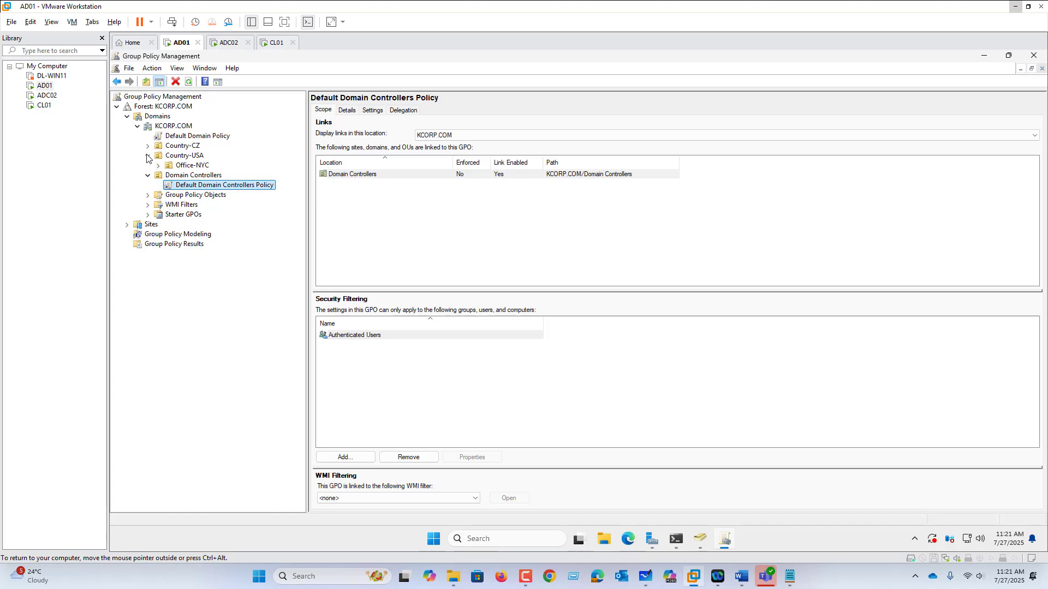
pyautogui.click(158, 166)
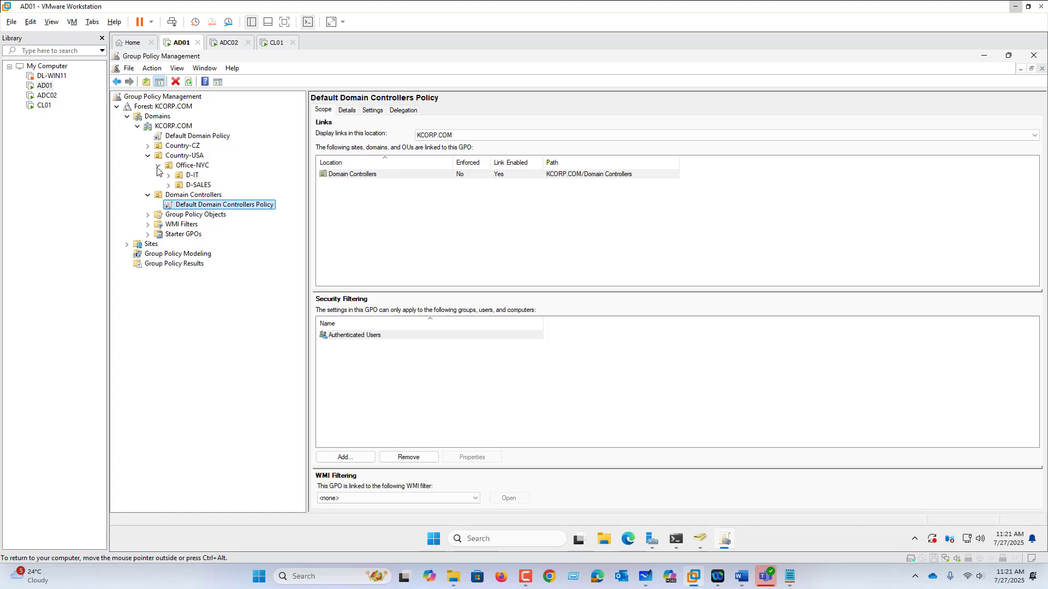
pyautogui.click(198, 167)
pyautogui.rightClick(198, 170)
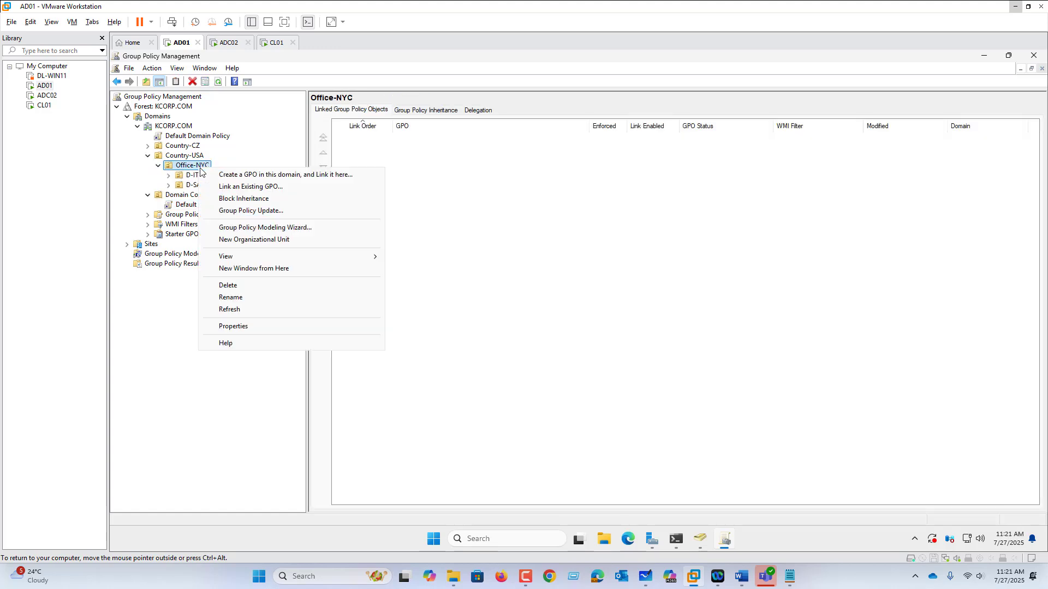
pyautogui.click(228, 175)
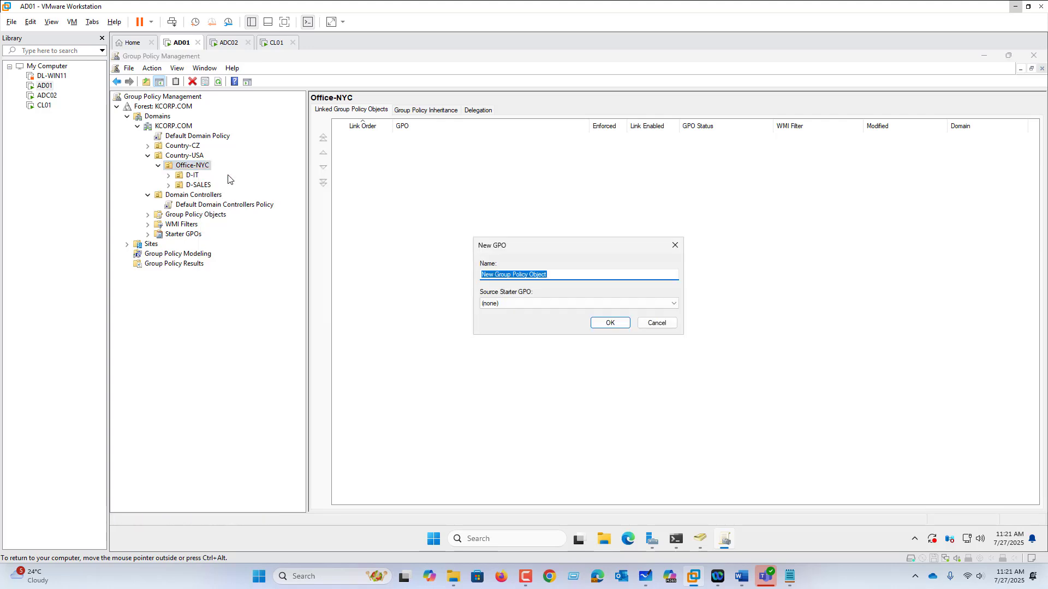
pyautogui.write('POL01-NYC-OFFICE-BASELINE')
pyautogui.press('Return')
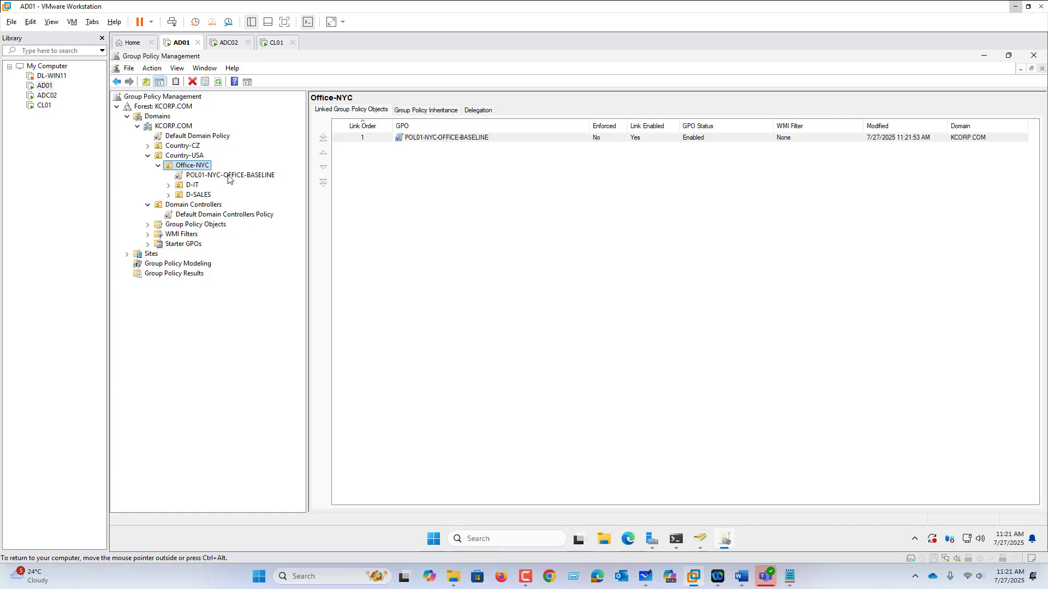
# Open the POL01-NYC-OFFICE-BASELINE policy for editing and maximize the Group Policy Management Editor
pyautogui.click(235, 177)
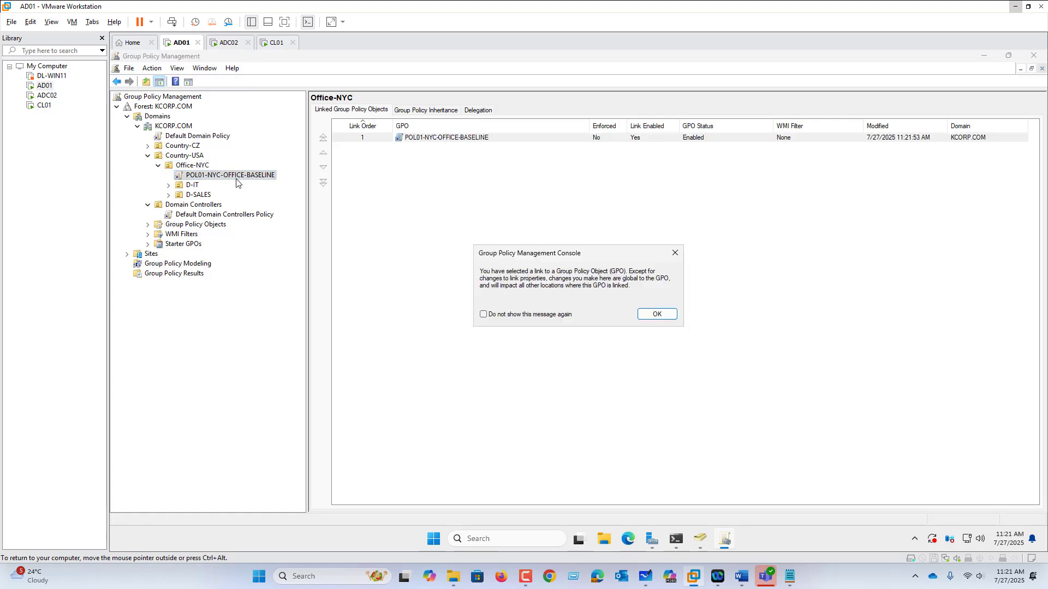
pyautogui.click(657, 314)
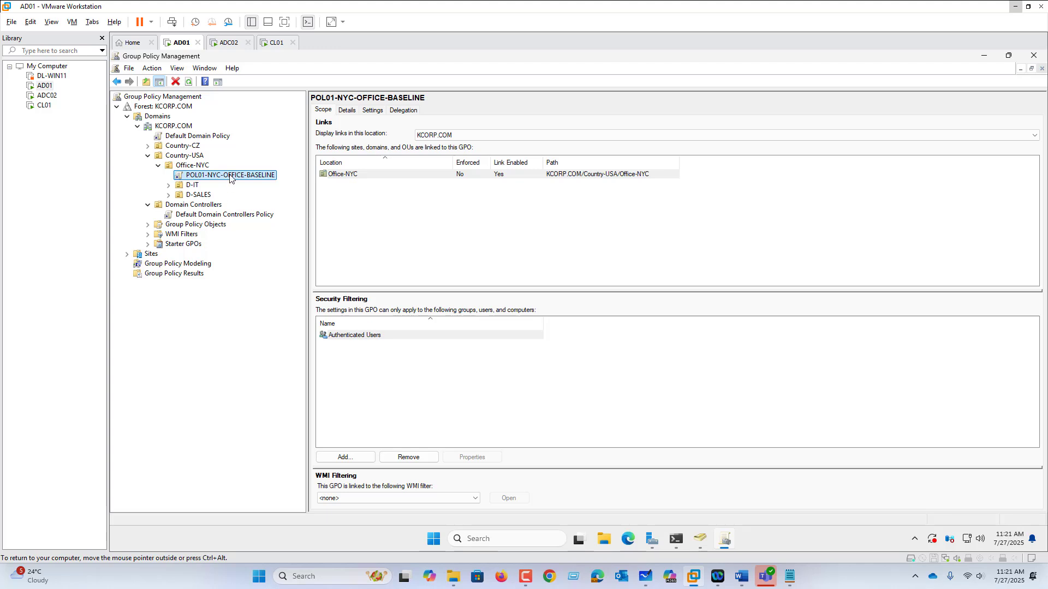
pyautogui.rightClick(231, 176)
pyautogui.click(248, 183)
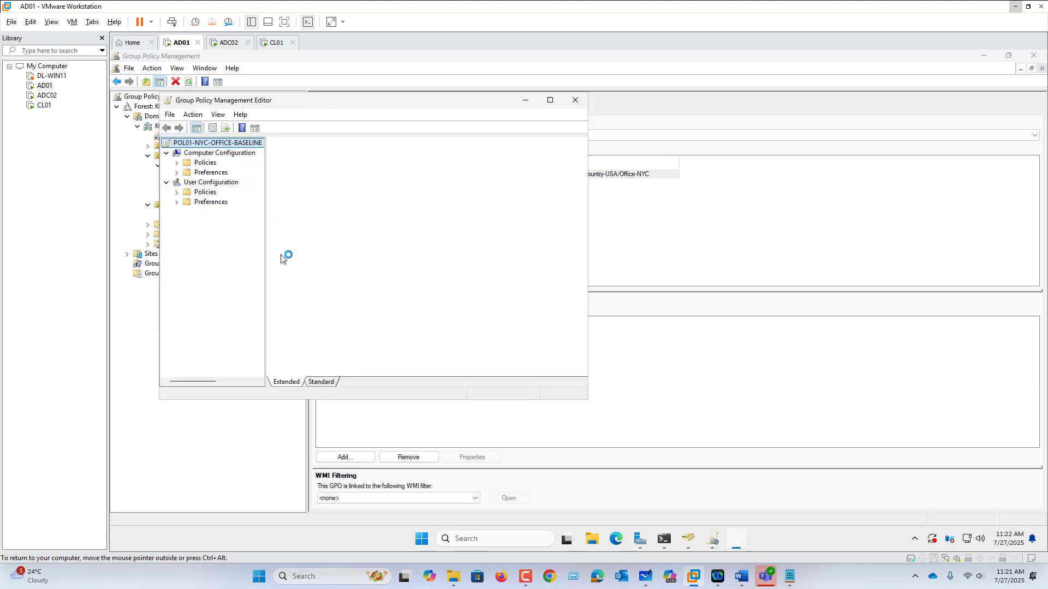
pyautogui.moveTo(428, 100); pyautogui.dragTo(619, 99)
pyautogui.click(741, 99)
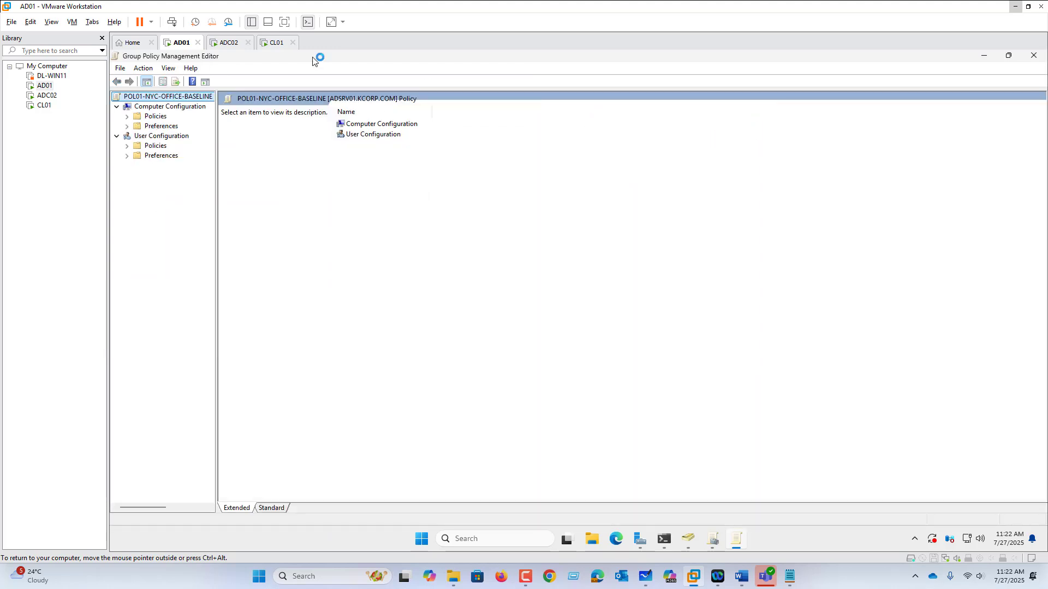
# Expand Software Settings, Windows Settings and Administrative Templates under the User Configuration policies, and widen the console tree
pyautogui.click(173, 107)
pyautogui.click(156, 138)
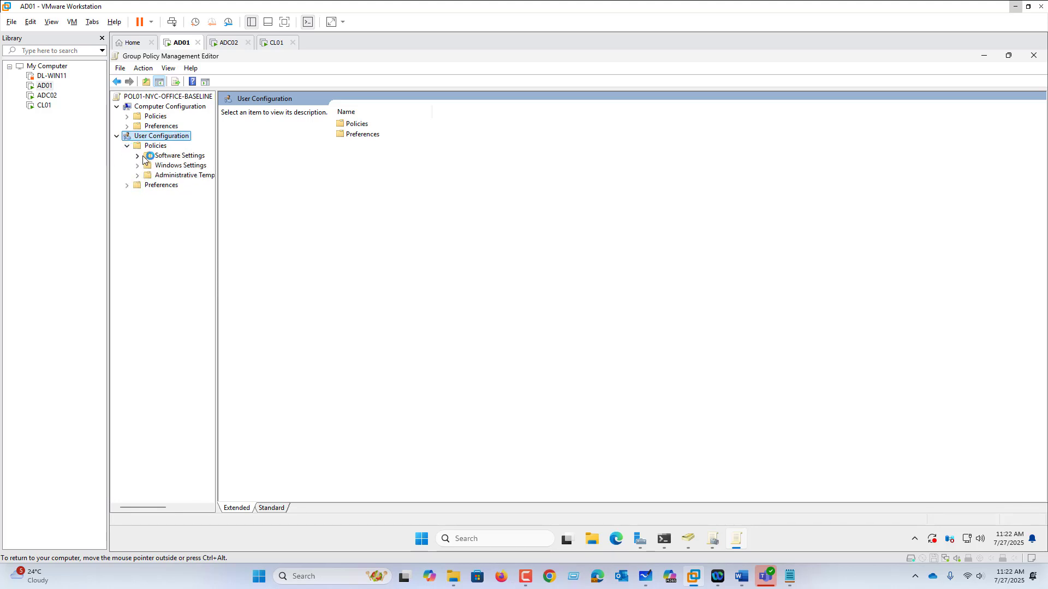
pyautogui.click(138, 157)
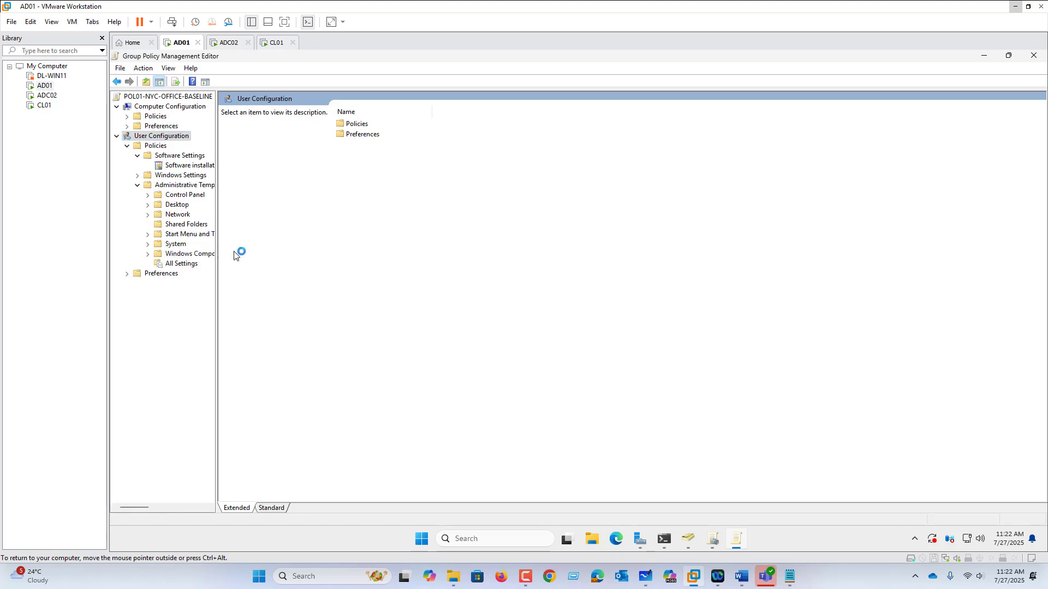
pyautogui.moveTo(217, 256); pyautogui.dragTo(279, 265)
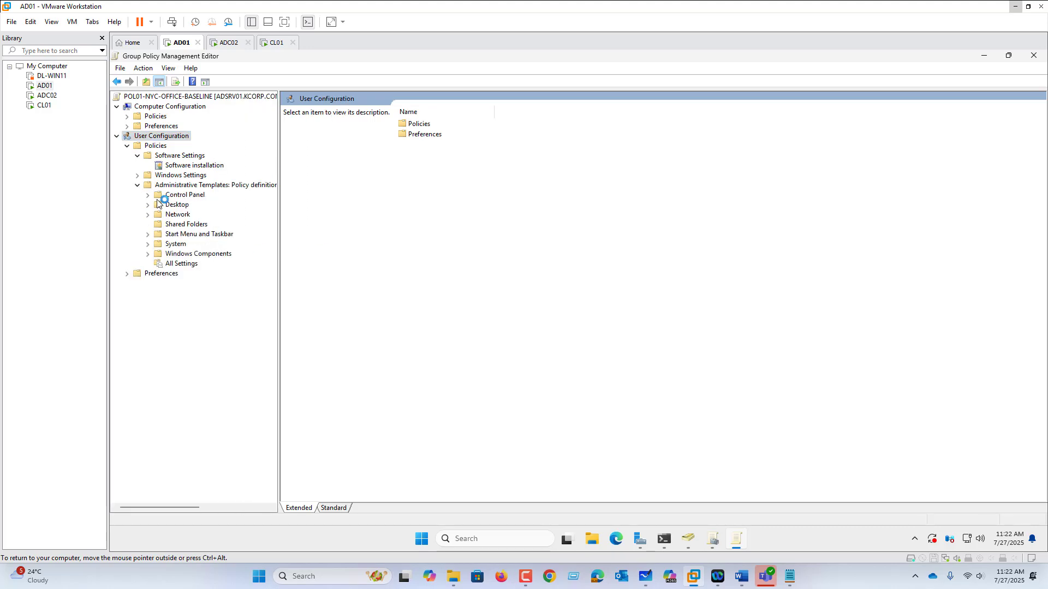
pyautogui.click(137, 175)
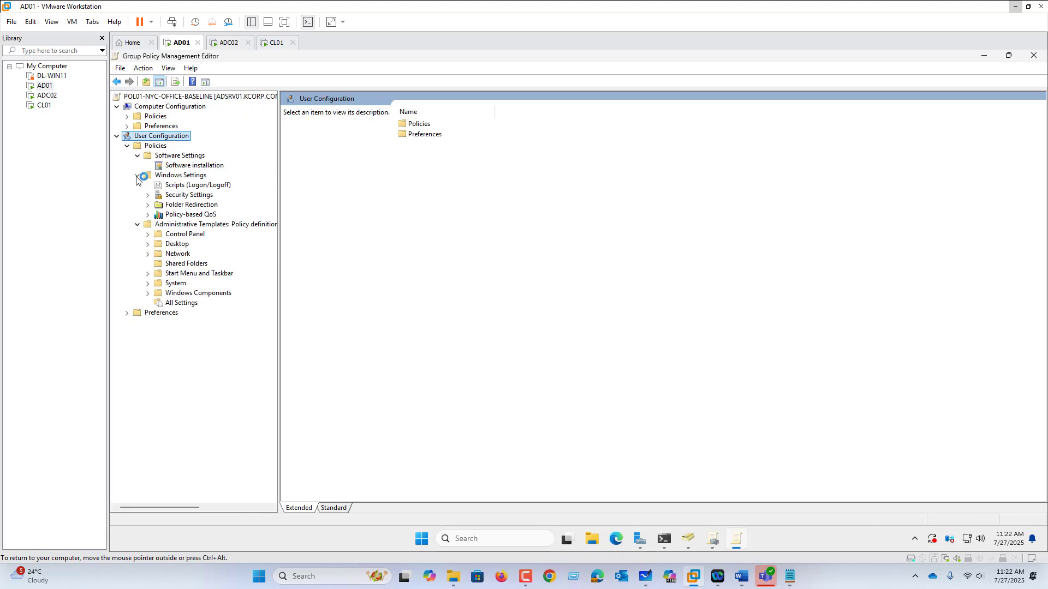
pyautogui.click(191, 205)
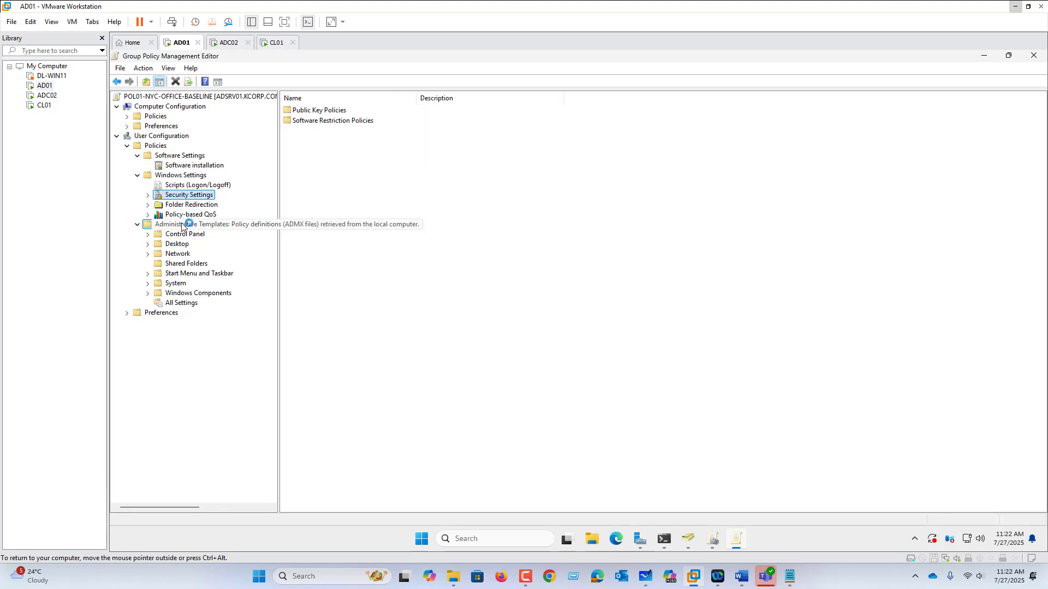
pyautogui.click(184, 224)
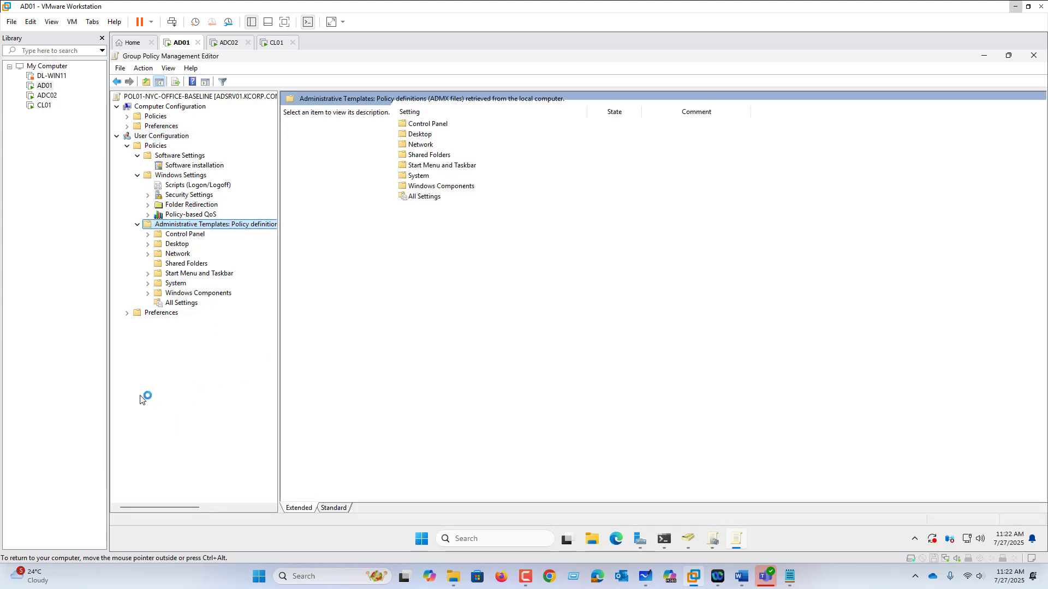
# Enable the user policy "Prohibit access to Control Panel and PC settings" in the Control Panel administrative templates
pyautogui.click(186, 235)
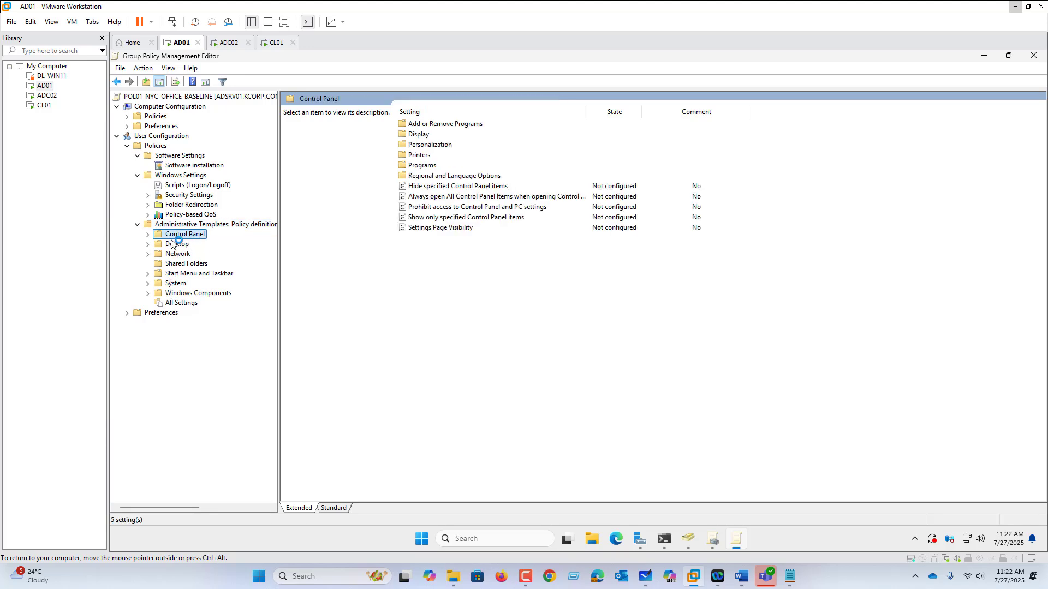
pyautogui.click(444, 208)
pyautogui.doubleClick(444, 208)
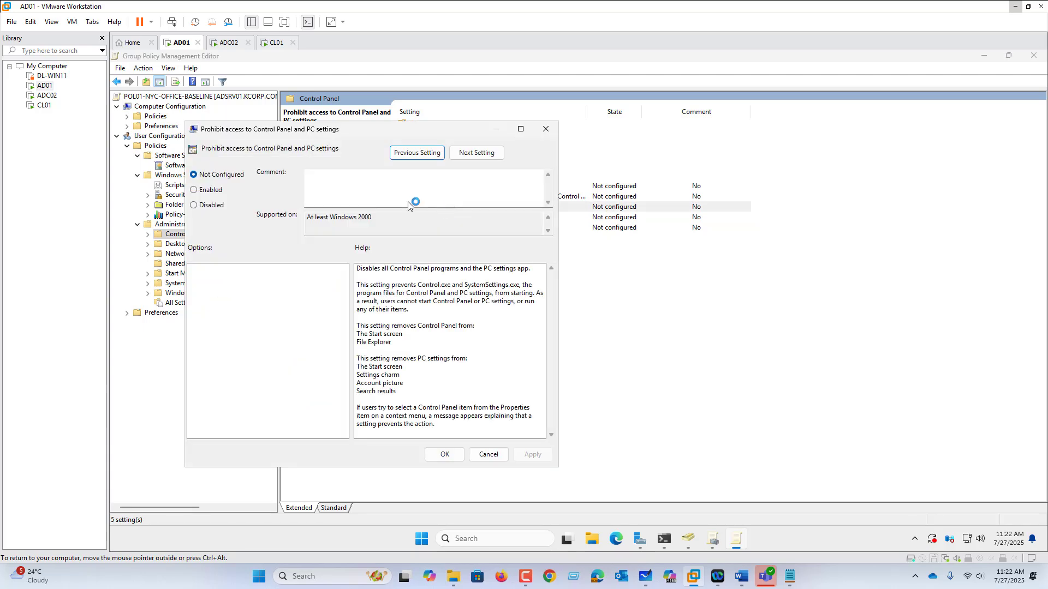
pyautogui.click(215, 190)
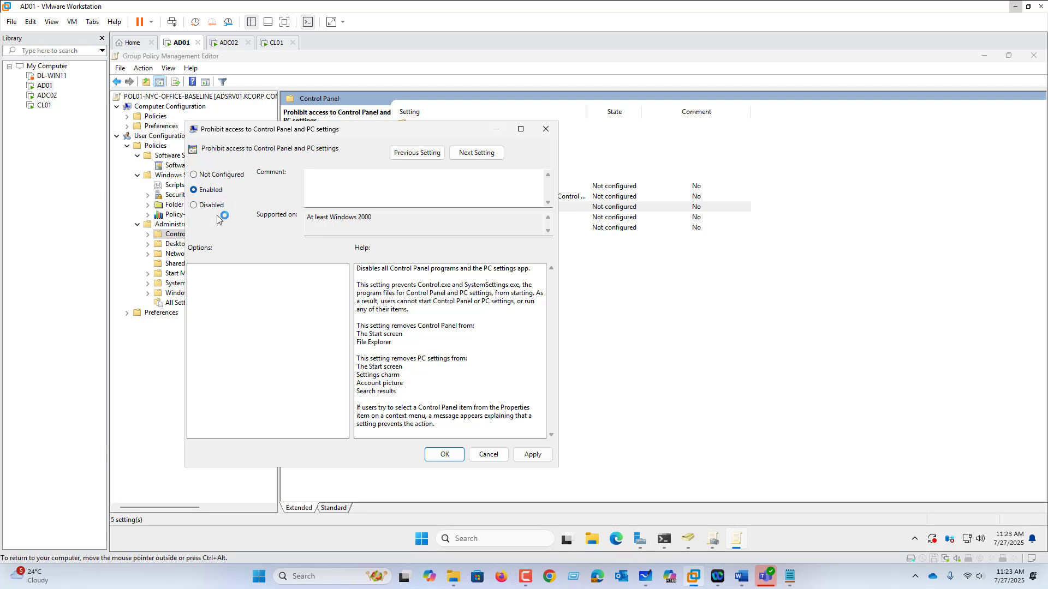
pyautogui.click(443, 455)
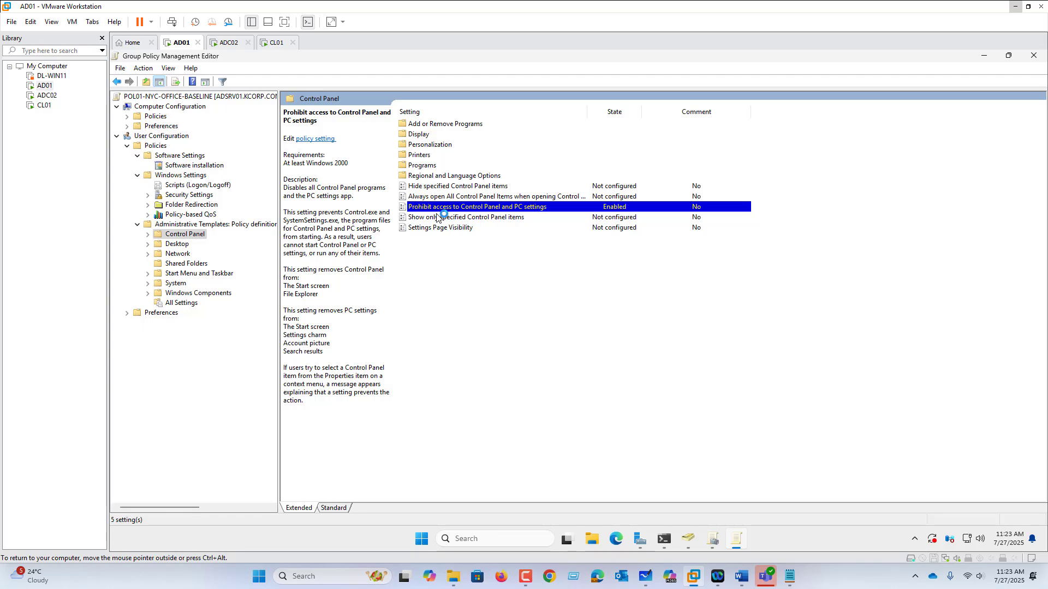
# Enable the user policy "Remove Recycle Bin icon from desktop" in the Desktop administrative templates
pyautogui.click(179, 245)
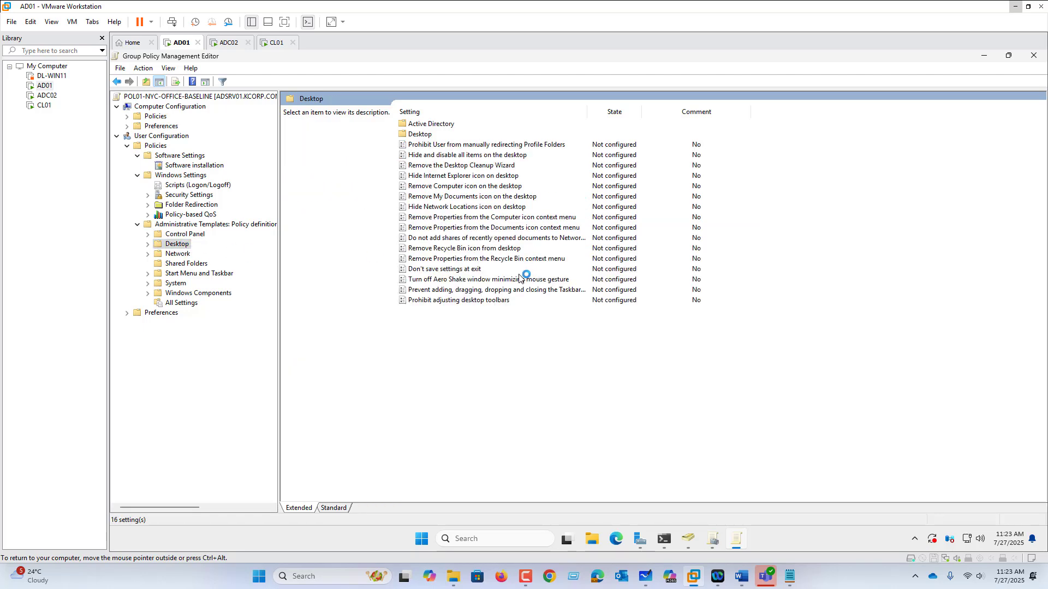
pyautogui.doubleClick(487, 250)
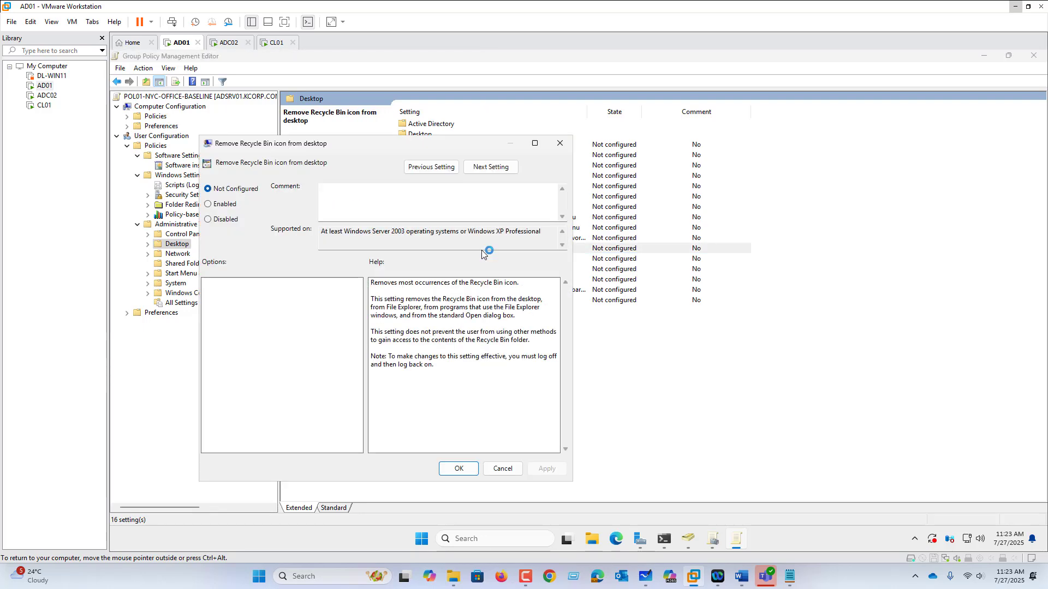
pyautogui.click(231, 205)
pyautogui.click(458, 469)
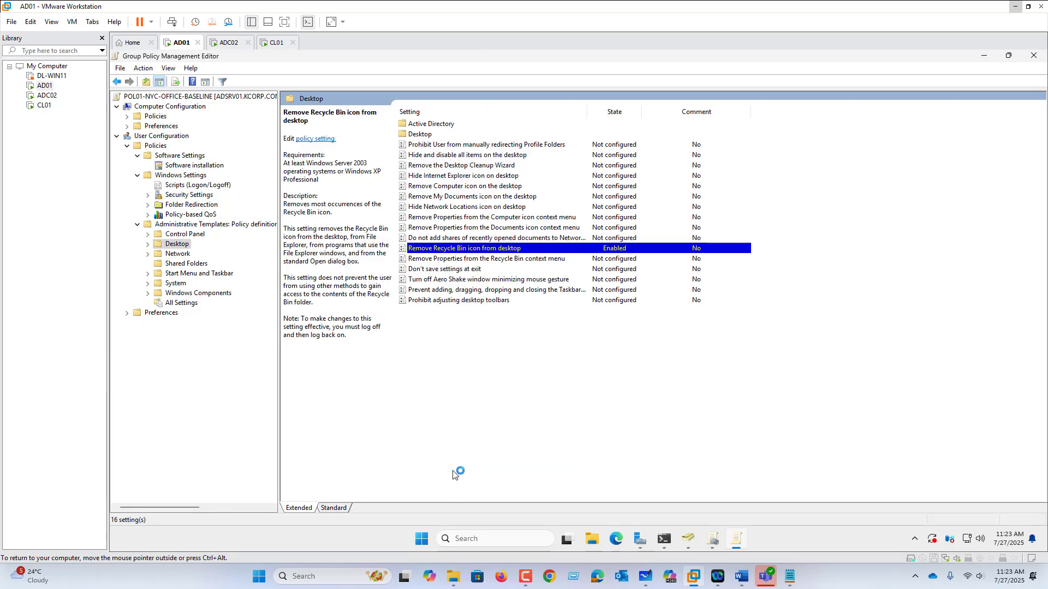
# Examine the user policy settings available under Start Menu and Taskbar and under System
pyautogui.click(191, 273)
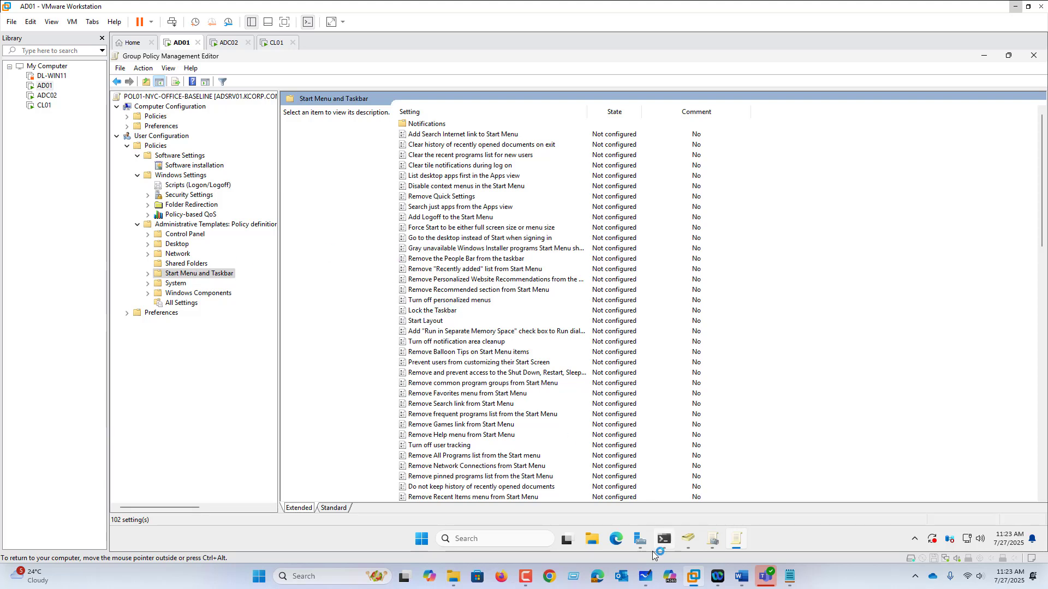
pyautogui.rightClick(808, 543)
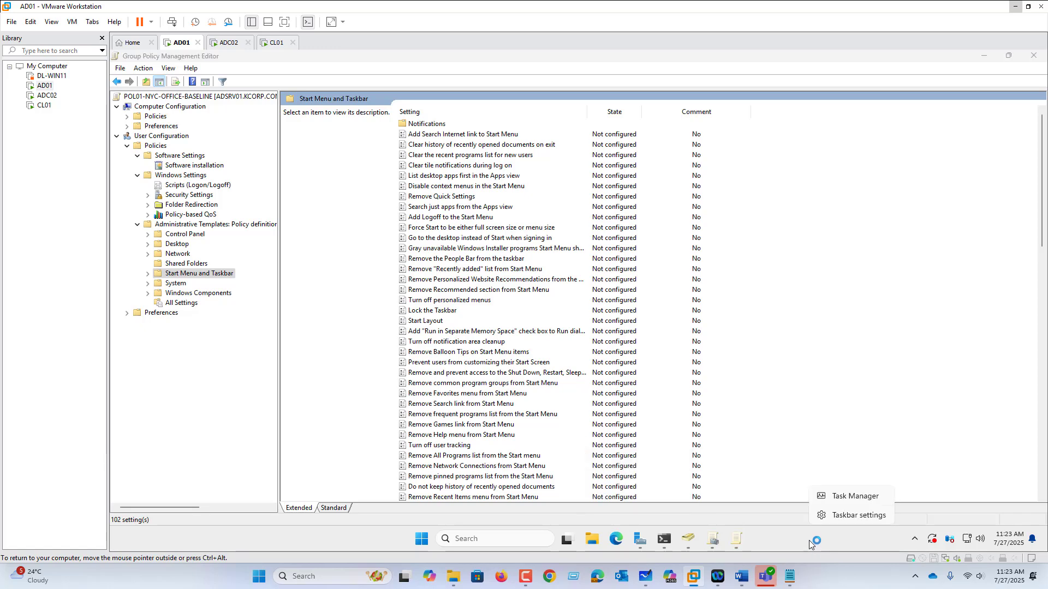
pyautogui.click(475, 376)
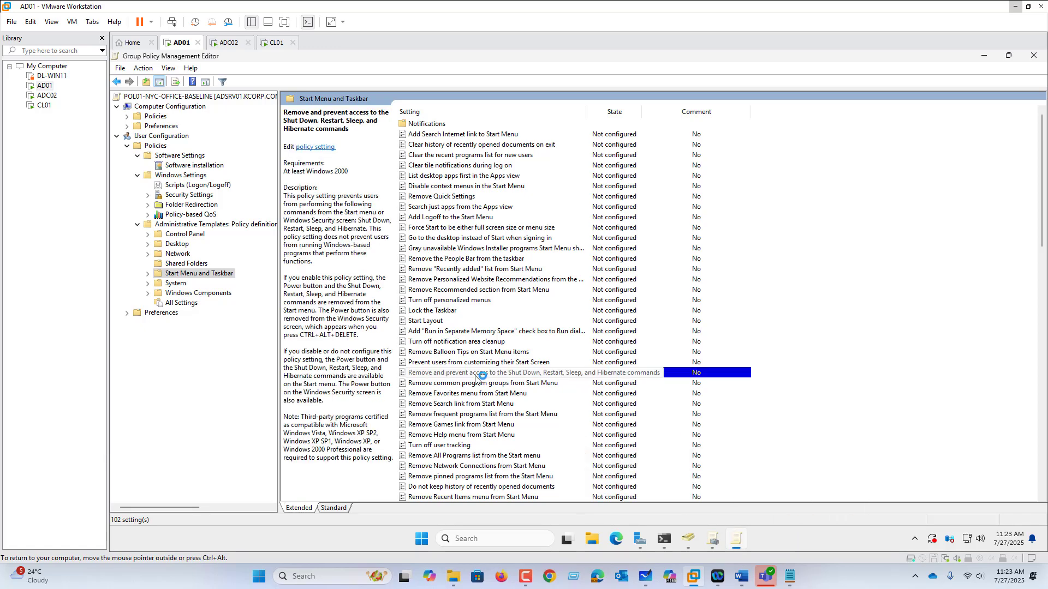
pyautogui.scroll(-1, 476, 376)
pyautogui.scroll(-2, 464, 374)
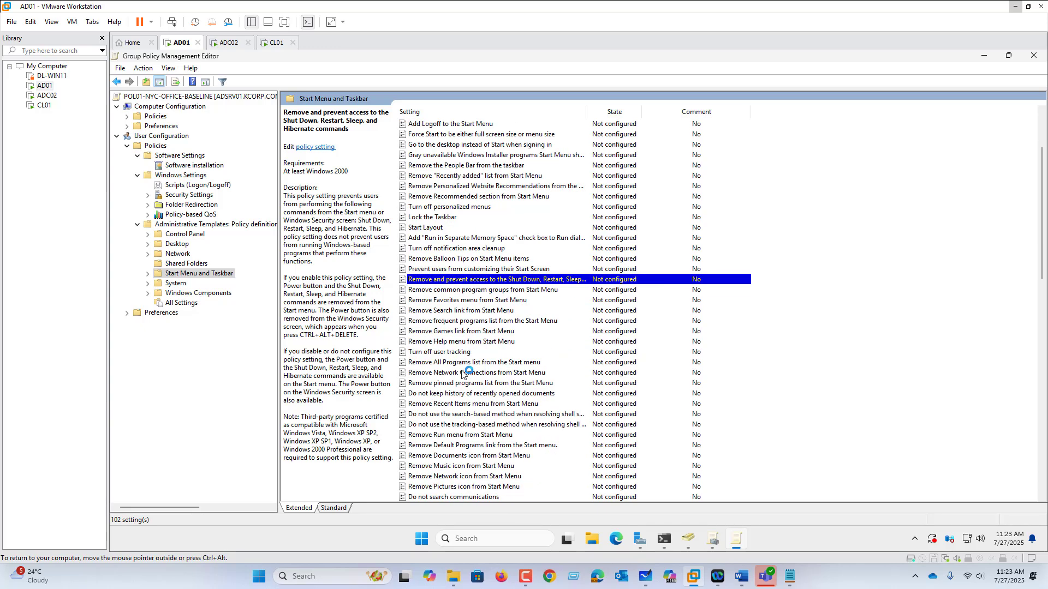
pyautogui.scroll(-3, 462, 374)
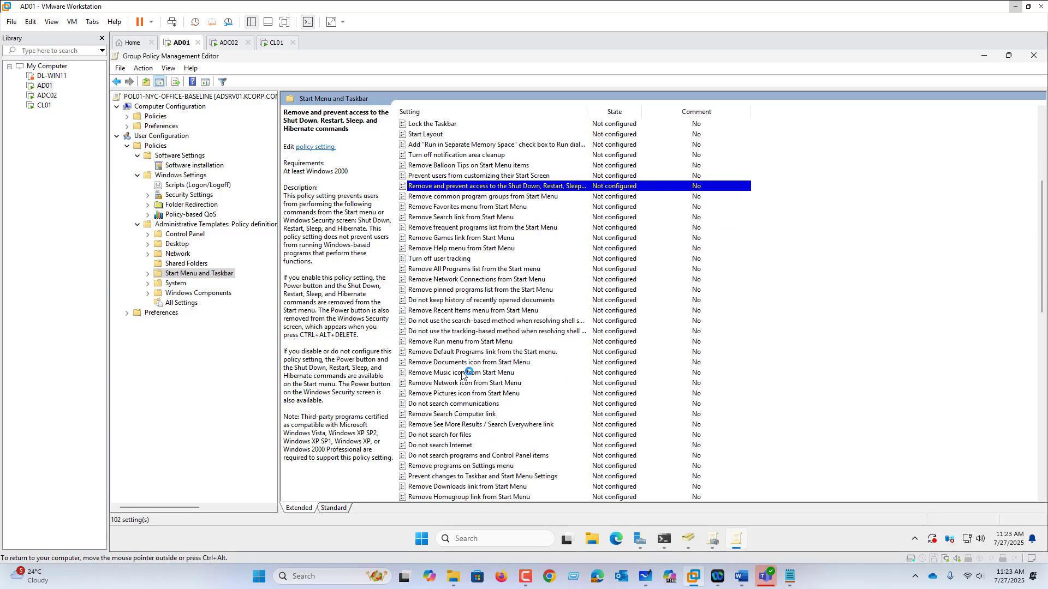
pyautogui.scroll(4, 462, 374)
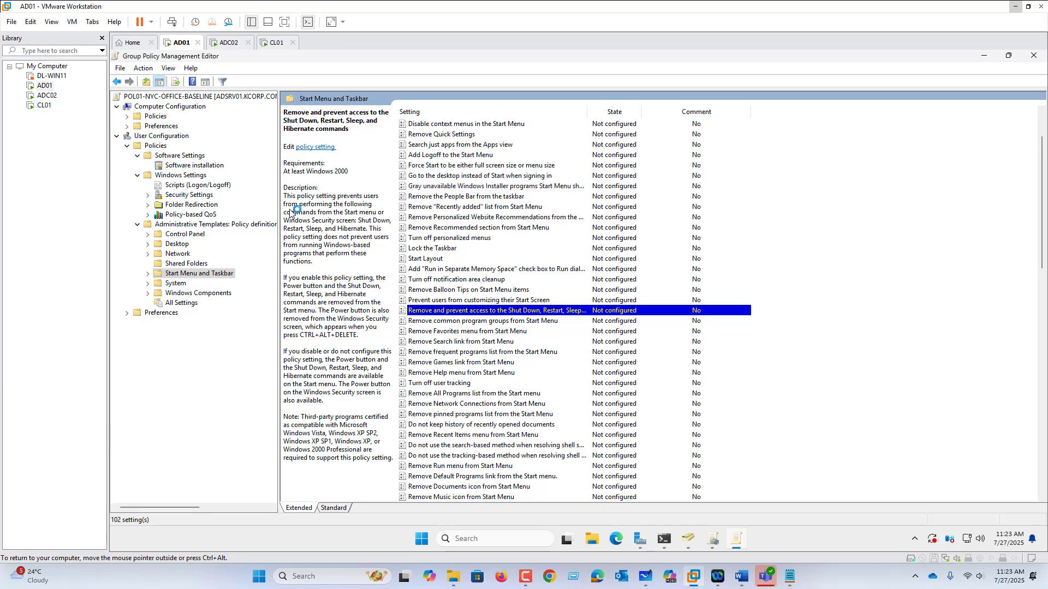
pyautogui.click(176, 284)
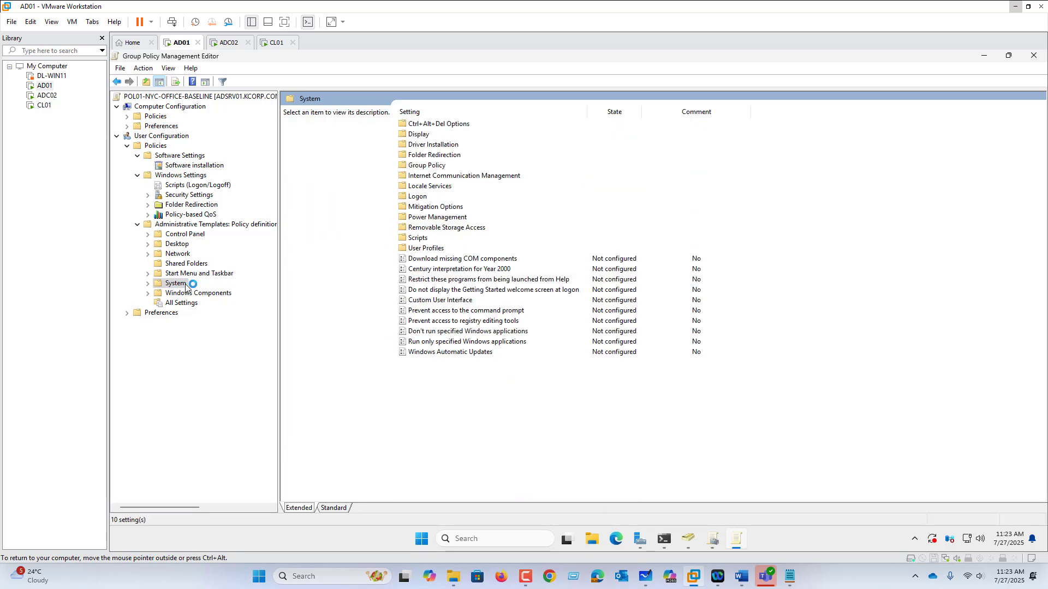
pyautogui.click(192, 274)
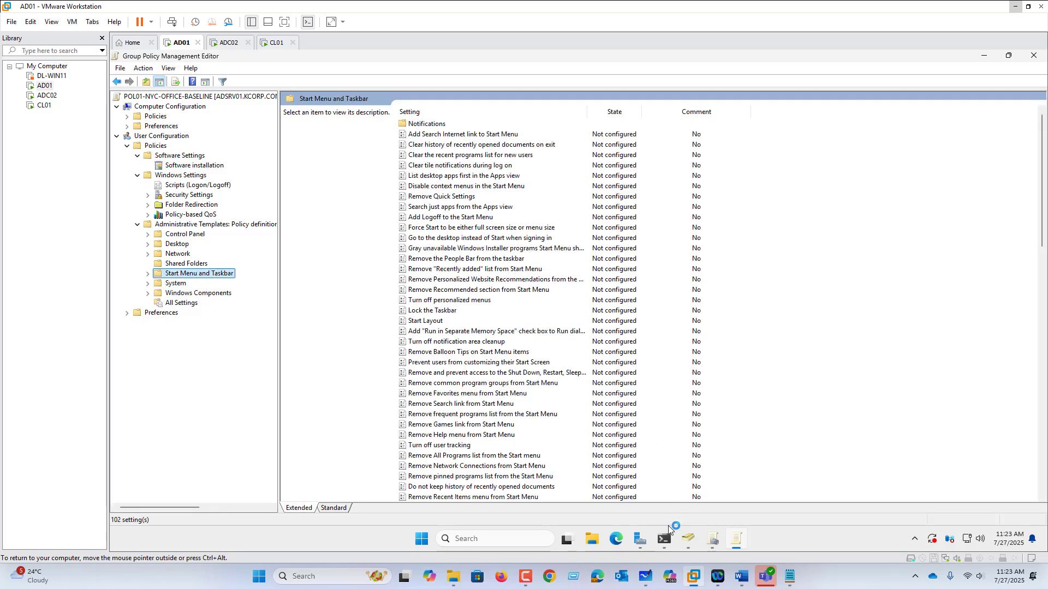
# Force a Group Policy update on the domain controller by running GPUPDATE /FORCE in PowerShell
pyautogui.click(665, 538)
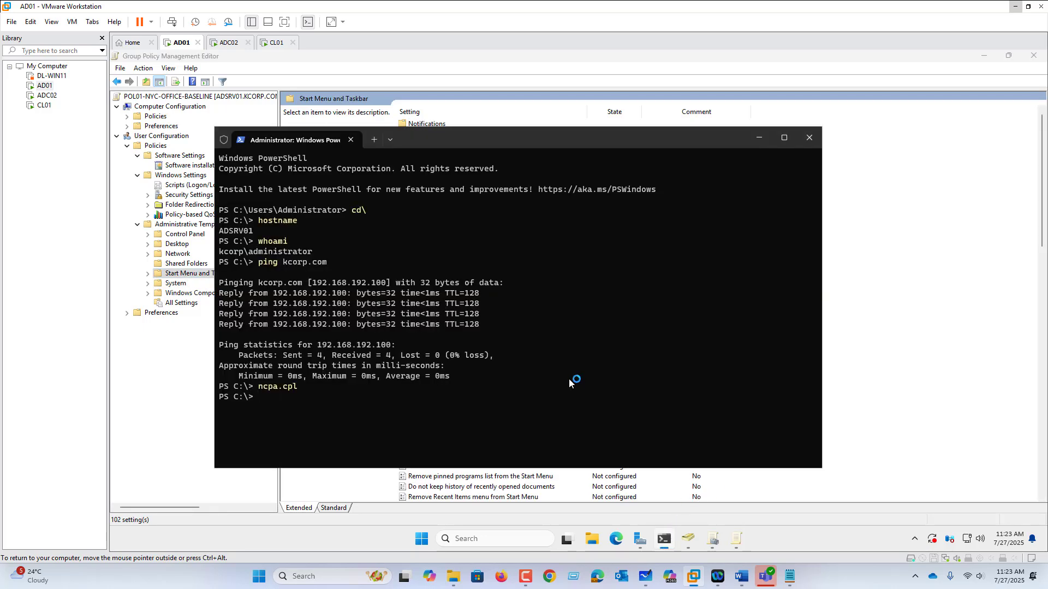
pyautogui.write('GPUPDATE /FORCE')
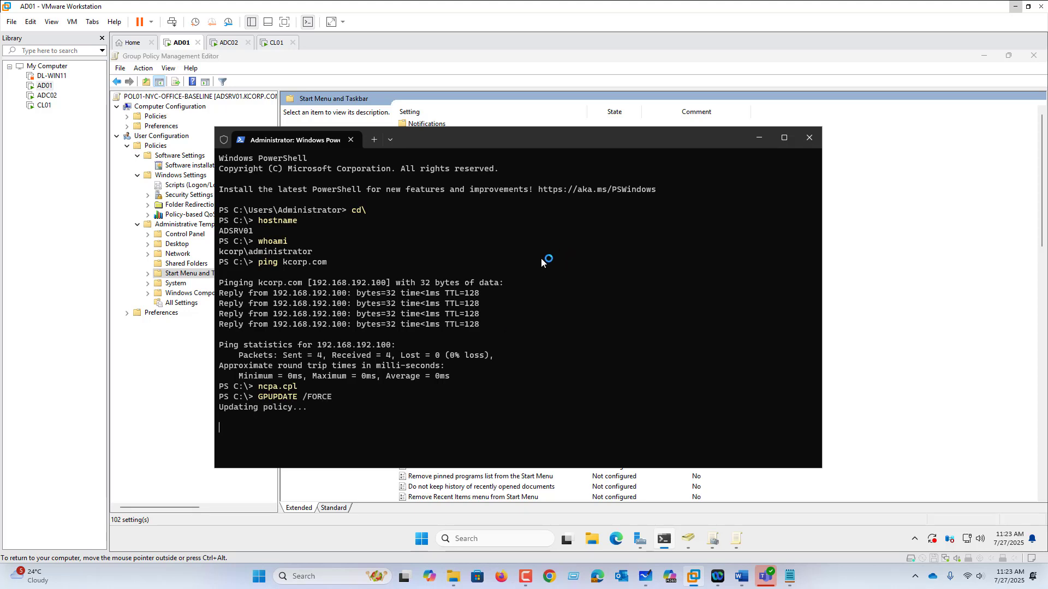
# Switch to Active Directory Users and Computers and reset the account password of user IT01 in the D-IT unit
pyautogui.click(692, 540)
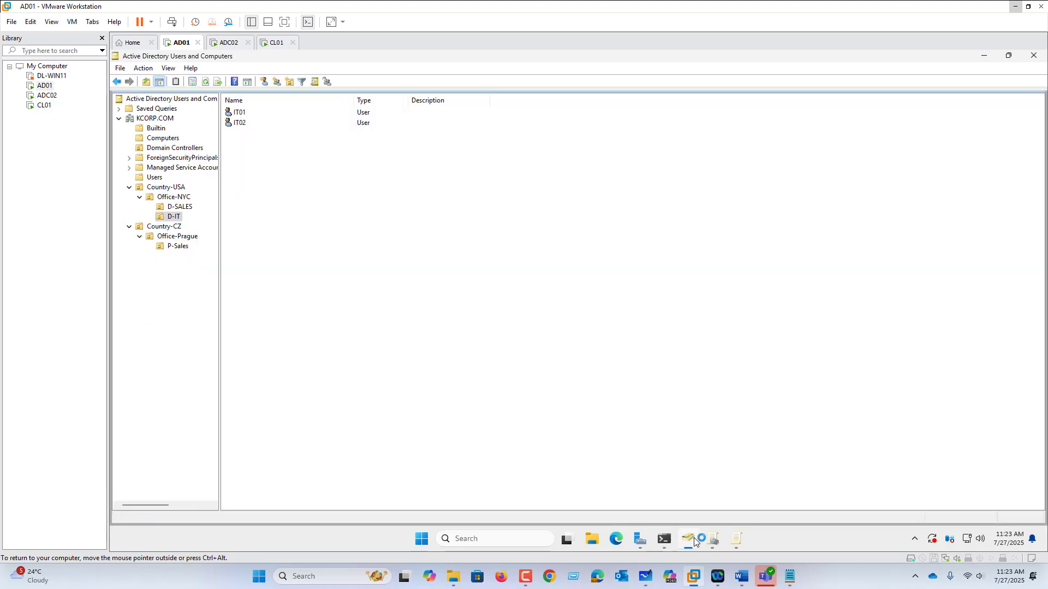
pyautogui.click(235, 112)
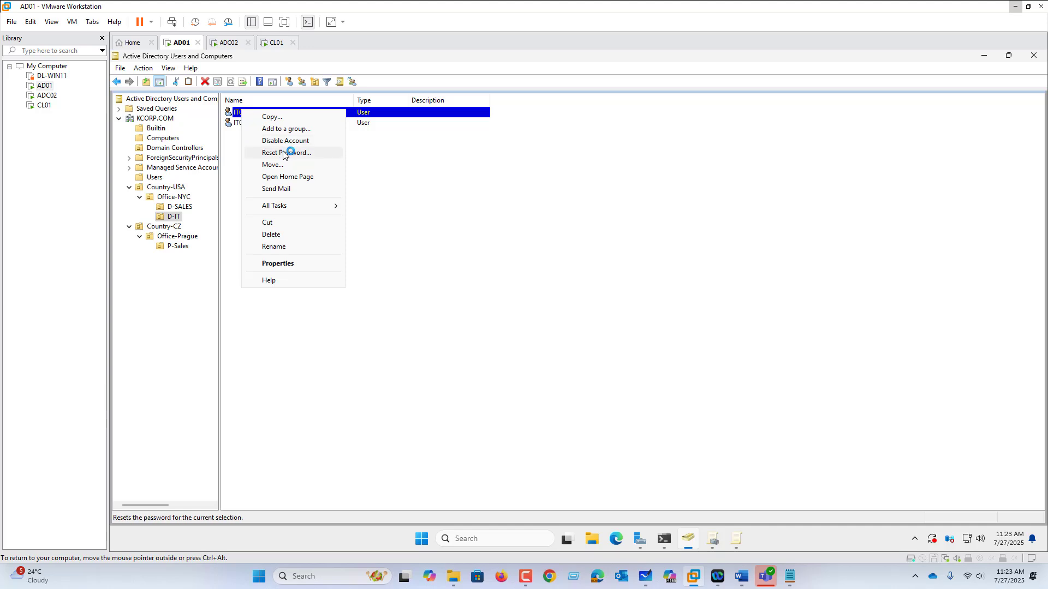
pyautogui.click(283, 152)
pyautogui.write('•')
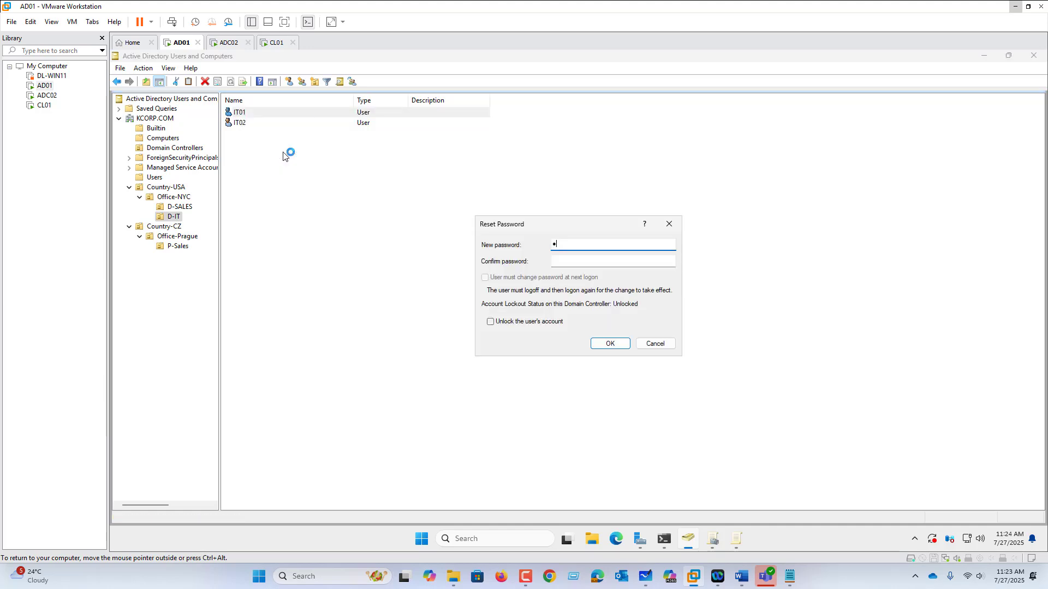
pyautogui.write('•••••••')
pyautogui.press('Tab')
pyautogui.write('•••')
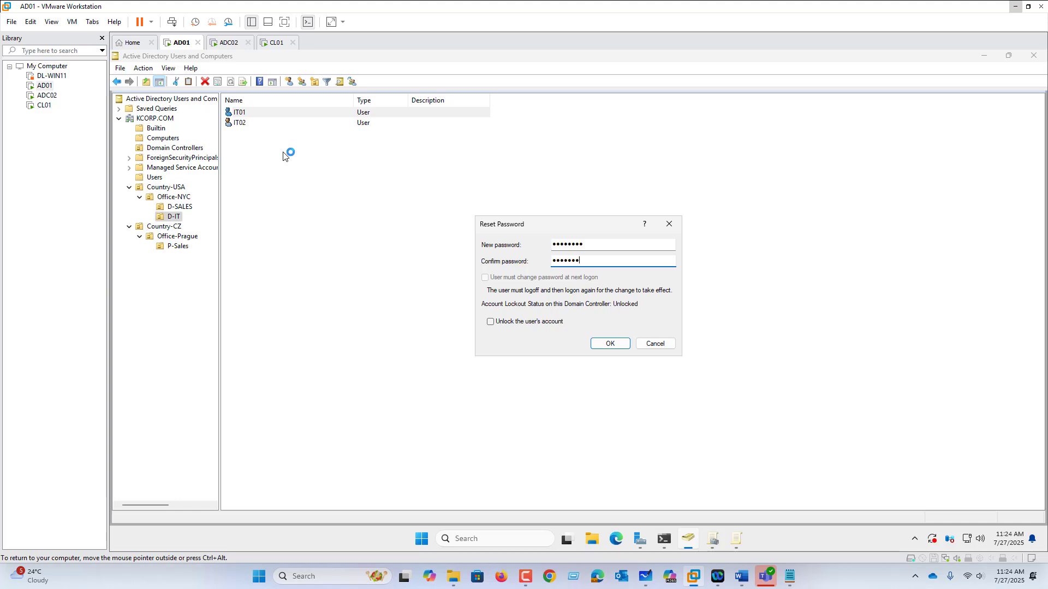
pyautogui.write('•')
pyautogui.press('Return')
pyautogui.click(633, 337)
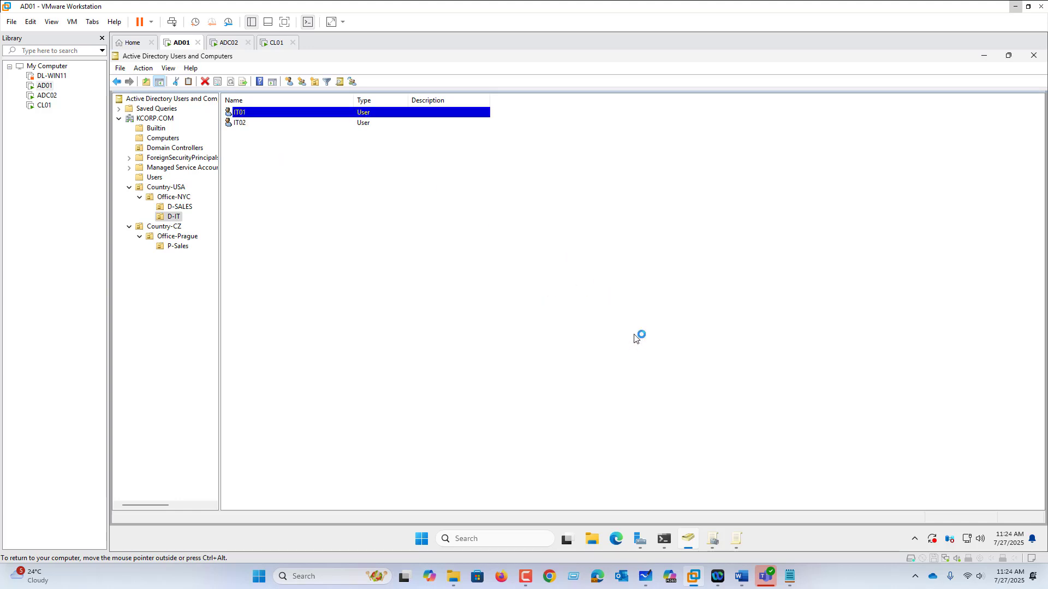
# Reset the account password of user Sales01 in the D-SALES organizational unit
pyautogui.click(188, 207)
pyautogui.rightClick(261, 114)
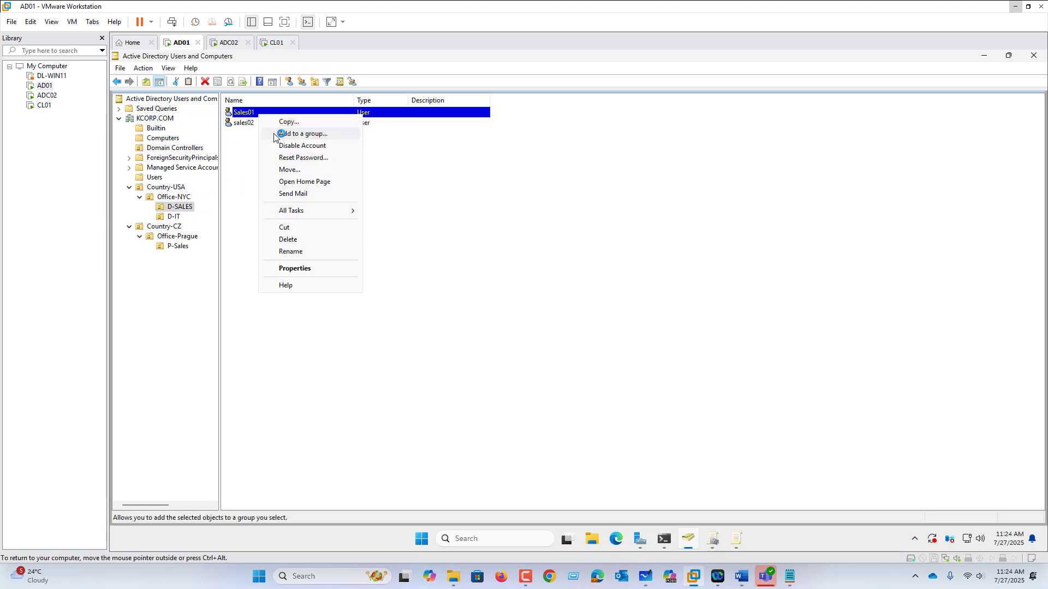
pyautogui.click(294, 158)
pyautogui.write('•••')
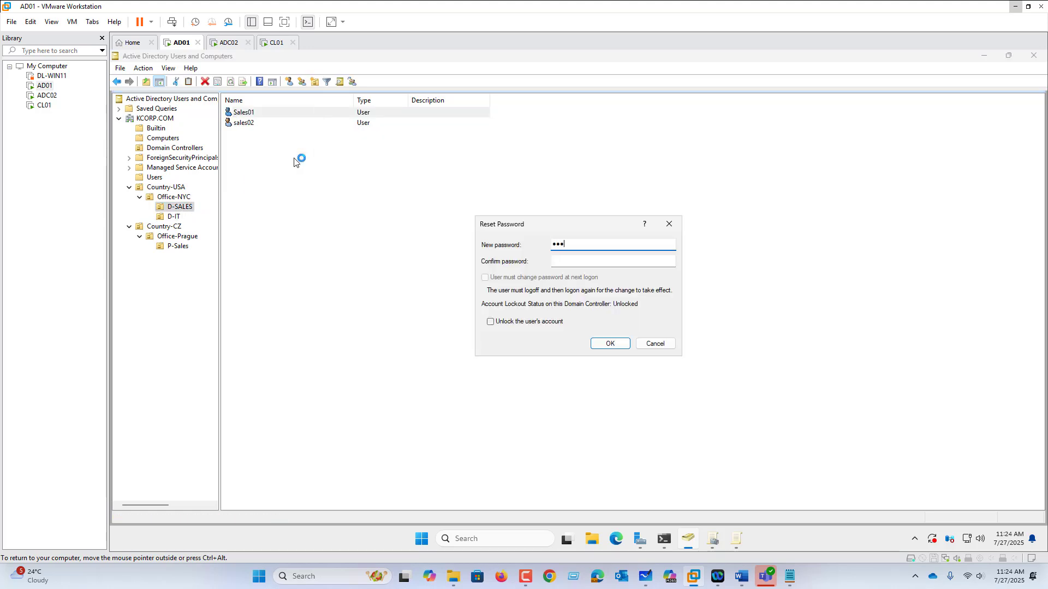
pyautogui.write('•••••')
pyautogui.press('Tab')
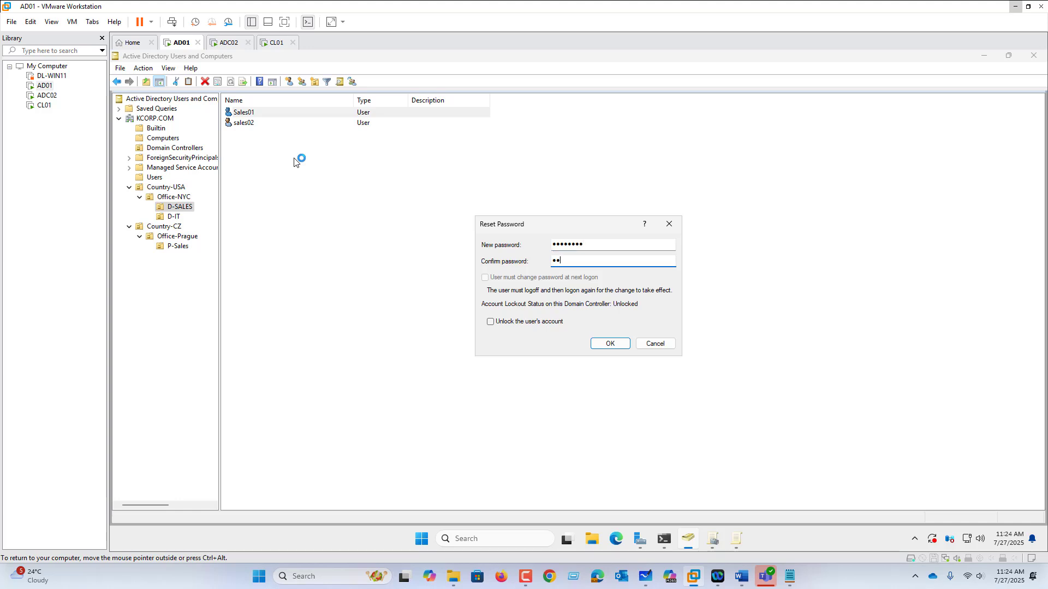
pyautogui.write('••••••••')
pyautogui.press('Return')
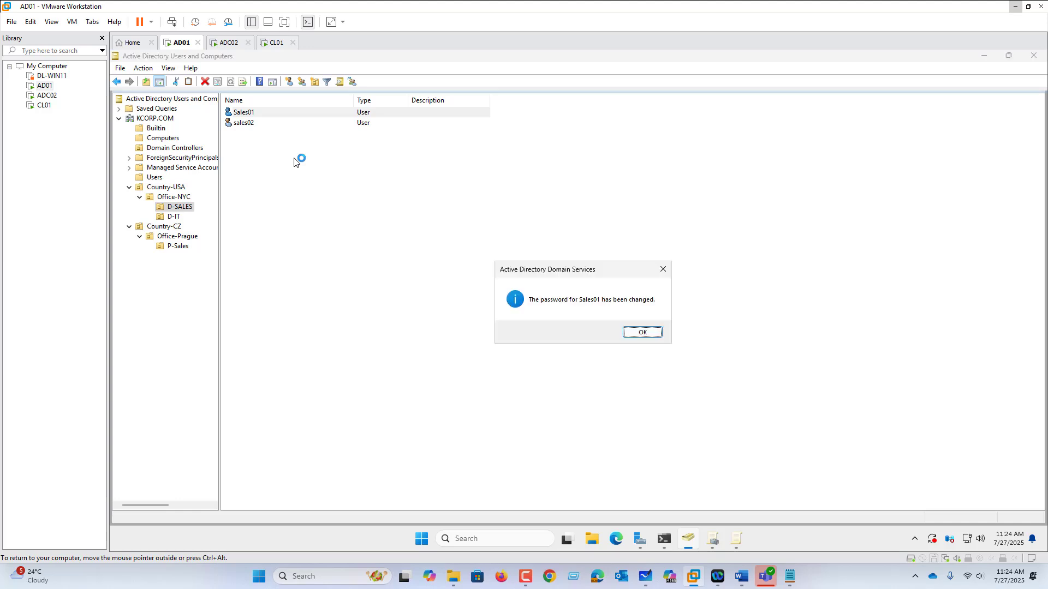
# Switch to the ADC02 virtual machine and unlock its current session by entering the account password
pyautogui.click(229, 44)
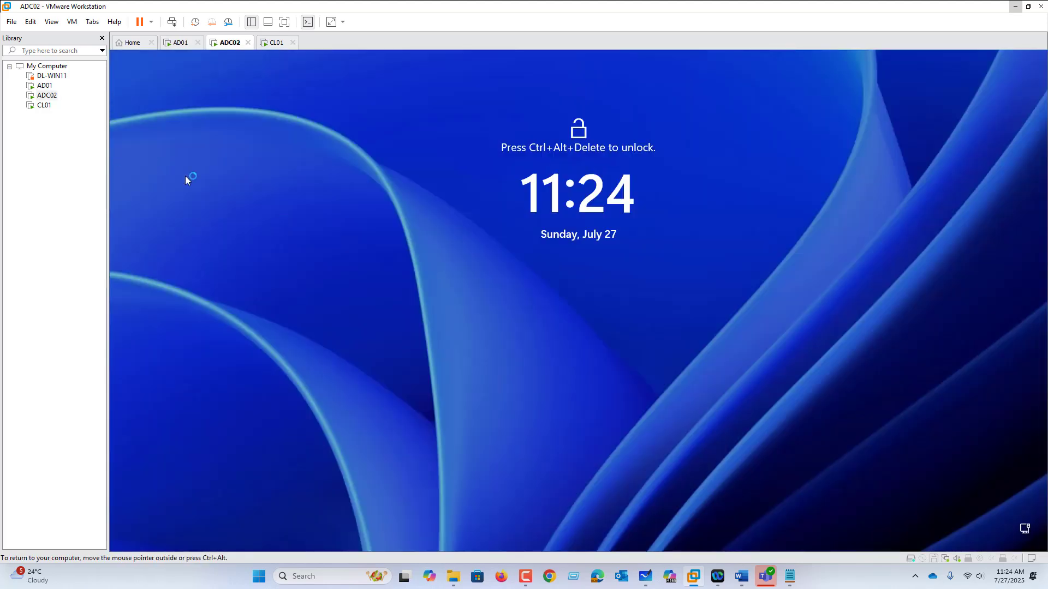
pyautogui.click(76, 23)
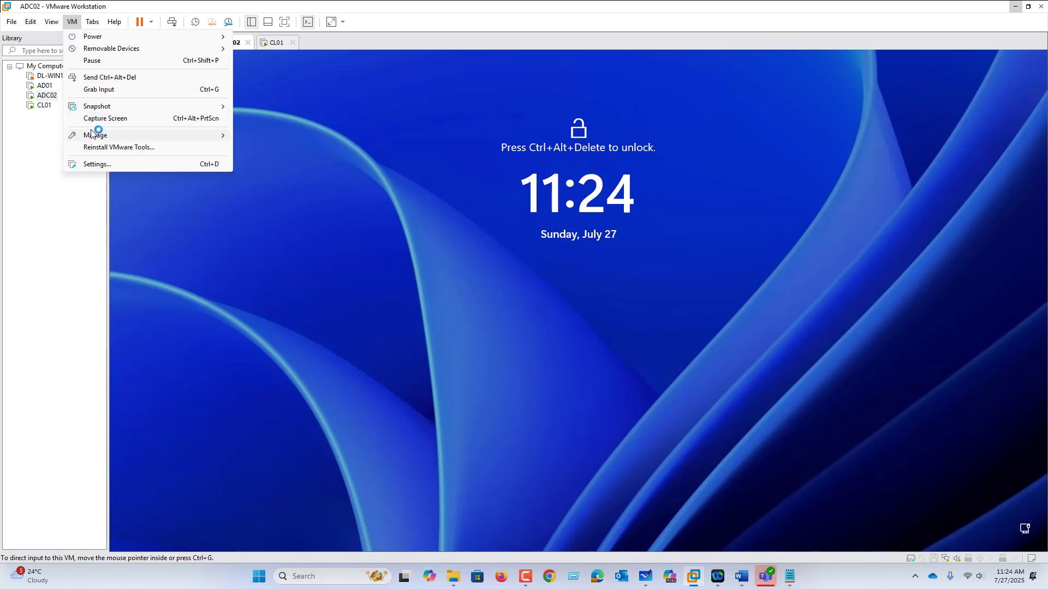
pyautogui.click(101, 77)
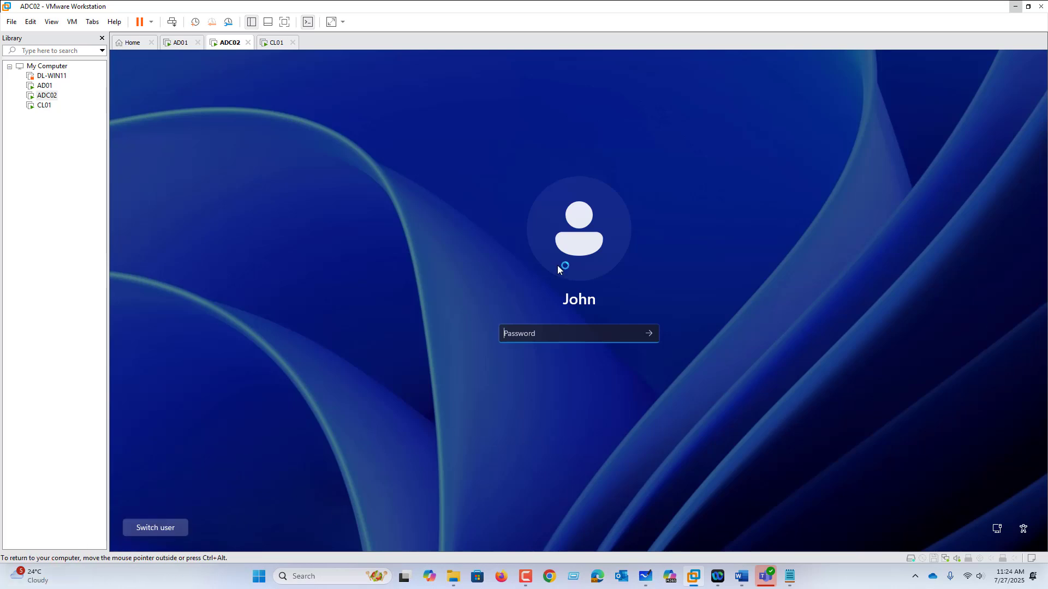
pyautogui.write('••')
pyautogui.press('Return')
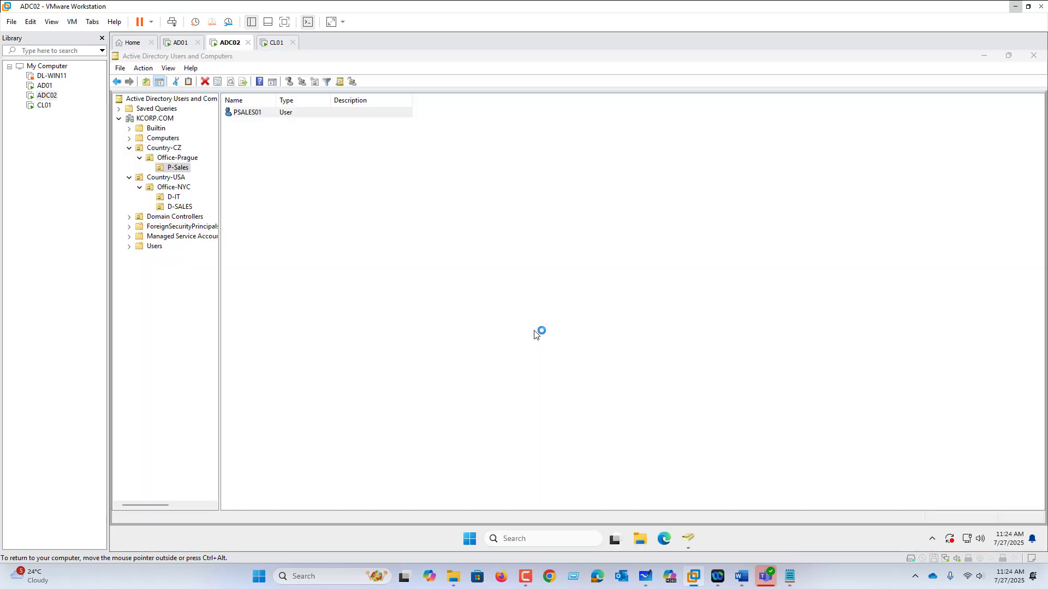
# Sign the current account out of Windows on ADC02
pyautogui.rightClick(473, 539)
pyautogui.moveTo(489, 492)
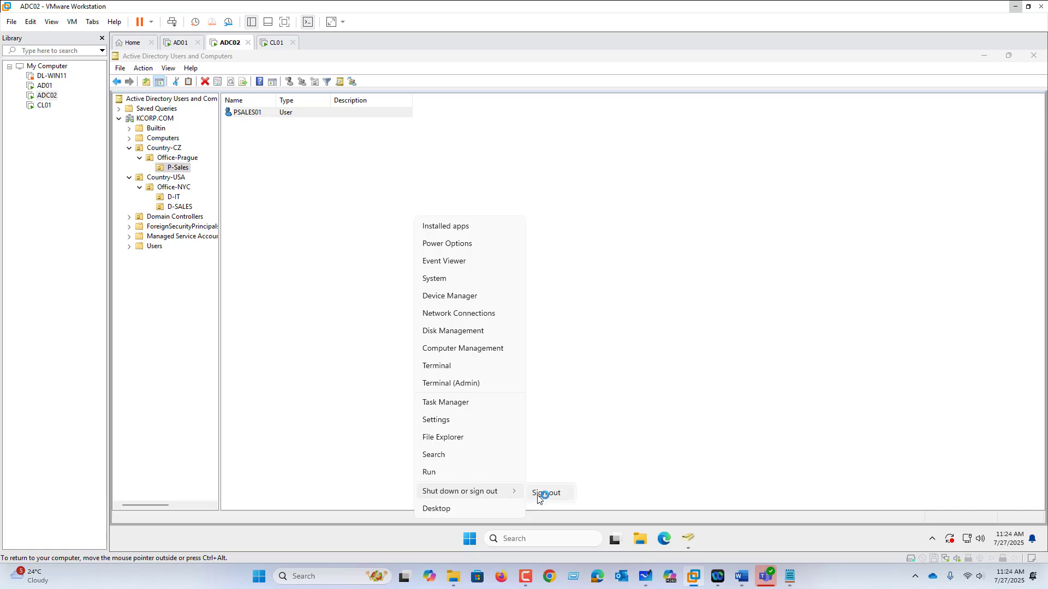
pyautogui.click(541, 493)
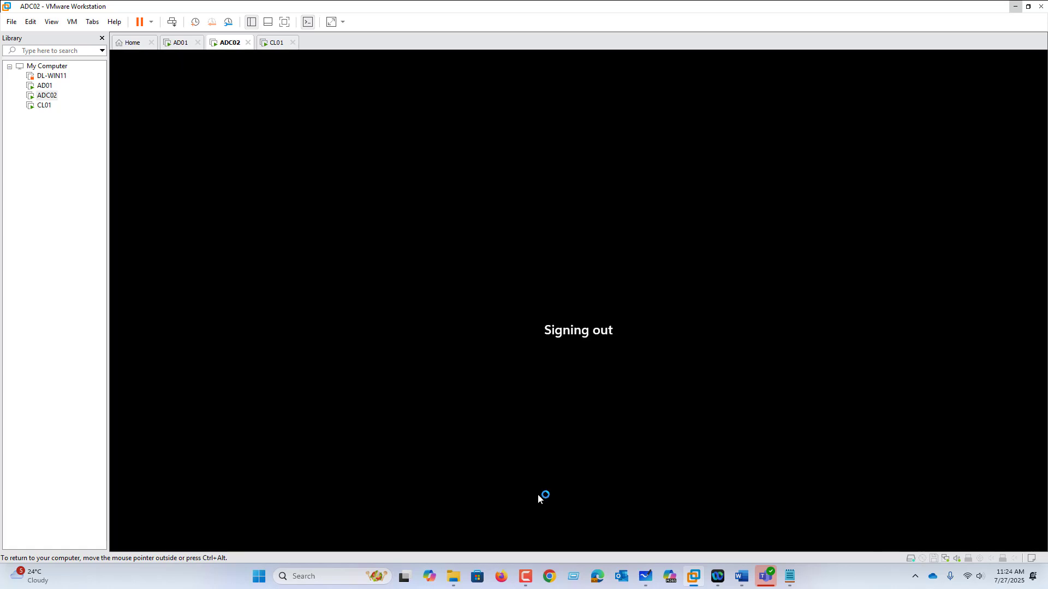
# Sign in to ADC02 as another user with the domain account SALES01 and its account password
pyautogui.click(72, 23)
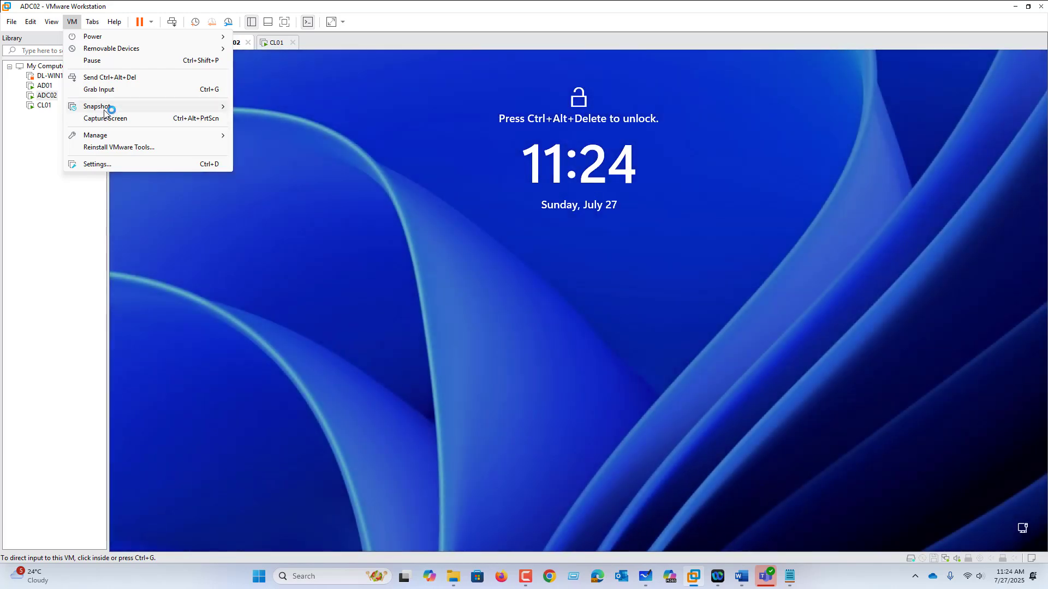
pyautogui.click(121, 77)
pyautogui.click(576, 302)
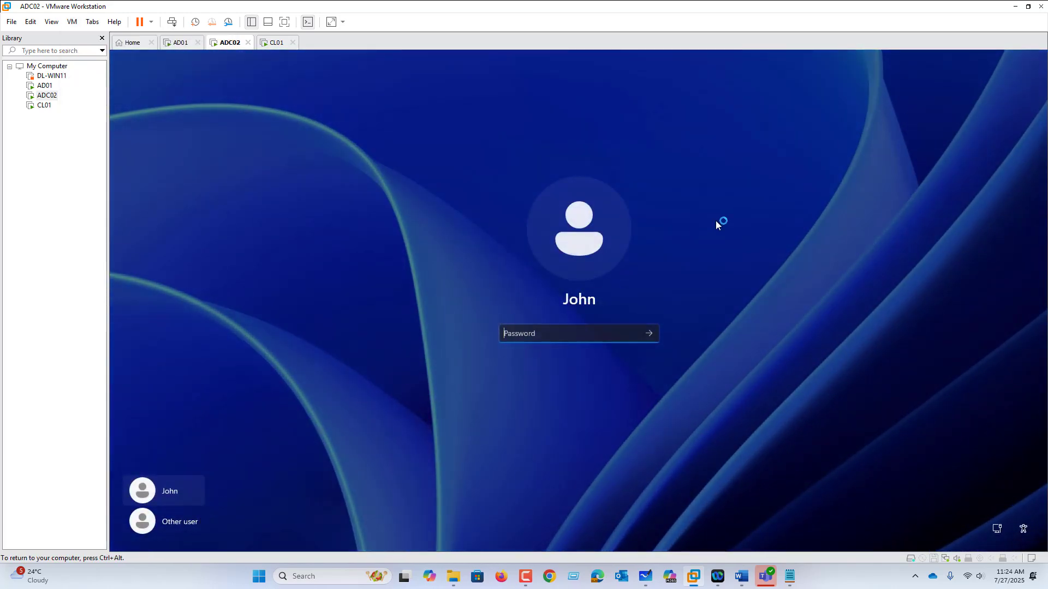
pyautogui.click(175, 520)
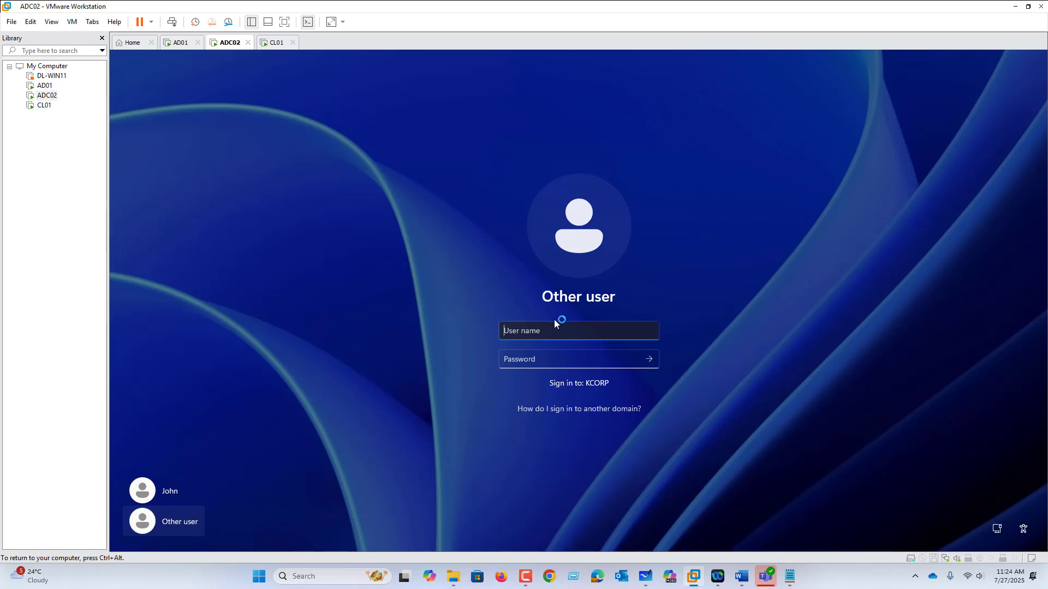
pyautogui.write('SALES01')
pyautogui.press('Tab')
pyautogui.press('capslock')
pyautogui.write('Pa$')
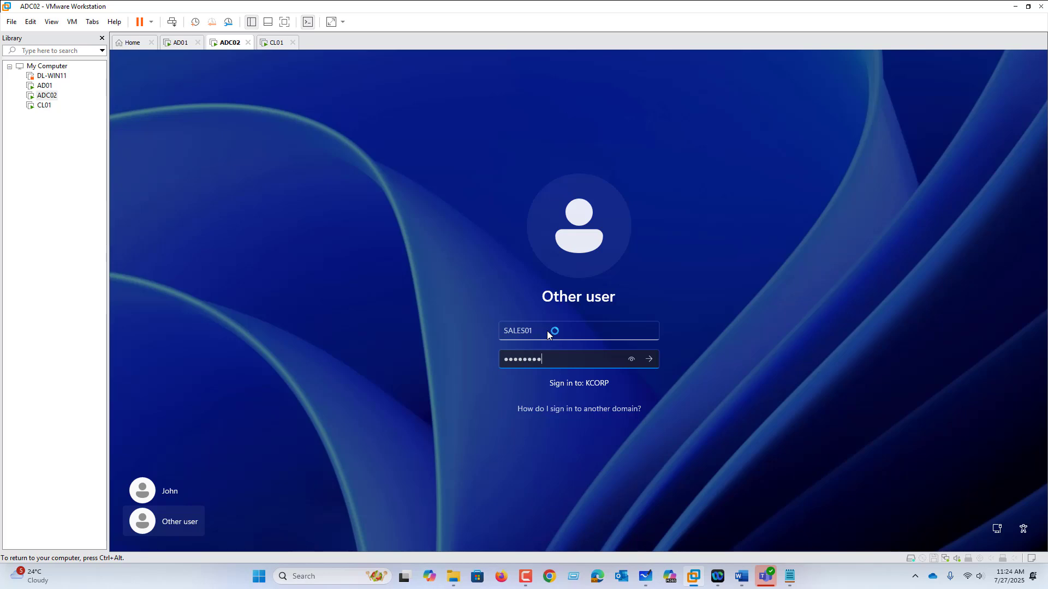
pyautogui.press('Return')
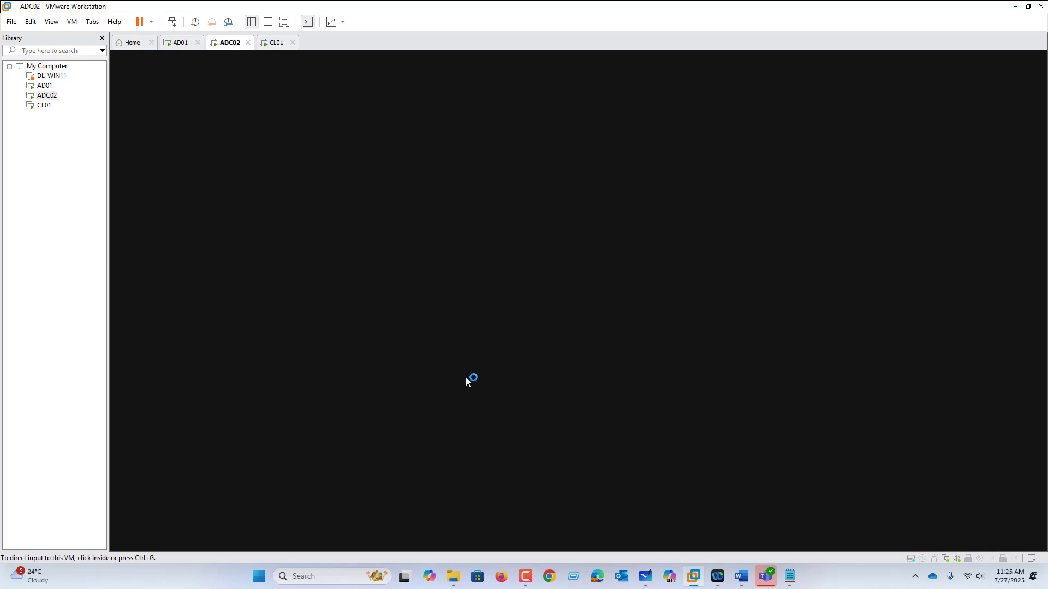
# Switch to Notepad, add the line "LAB01- IMPLEMENT POLICY." below the GPO topics in ENROLLMENT NO.txt, and return to ADC02
pyautogui.click(791, 580)
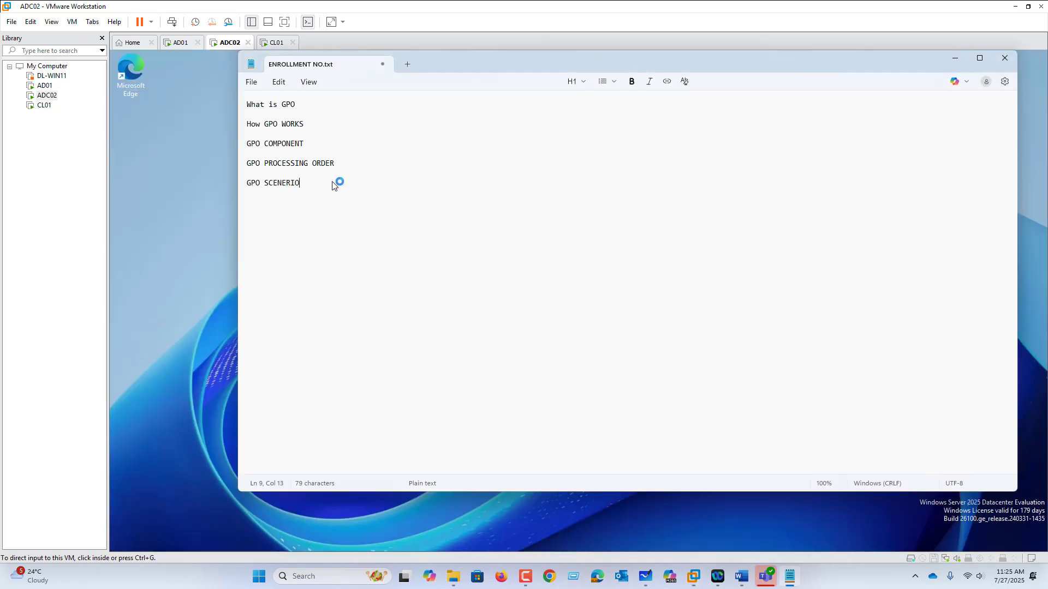
pyautogui.press('Return')
pyautogui.press('Return')
pyautogui.write('LAB01- IMPLEMEN')
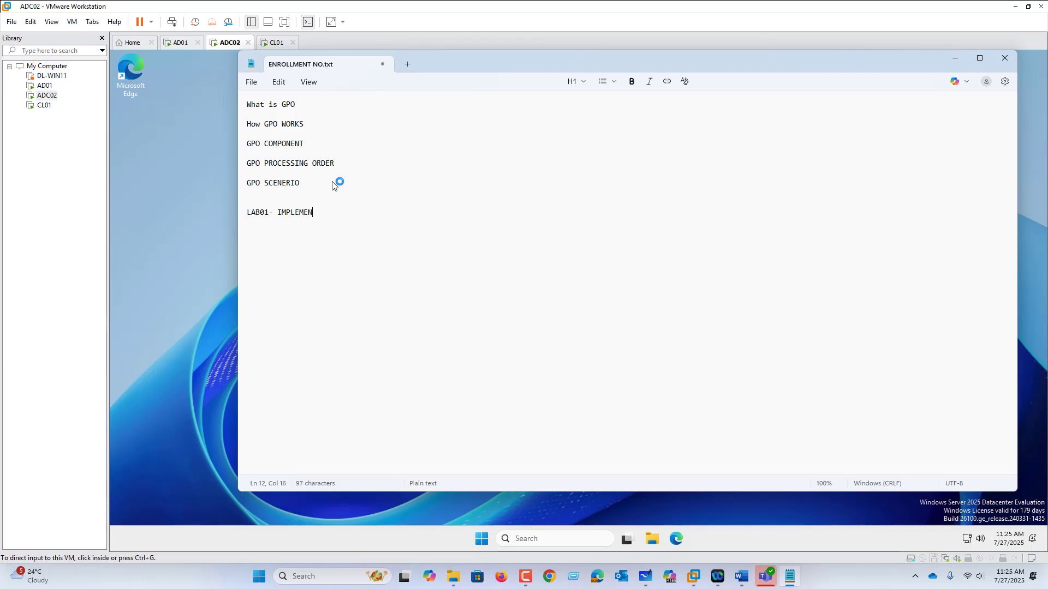
pyautogui.write('T POLICY.')
pyautogui.press('Return')
pyautogui.click(166, 266)
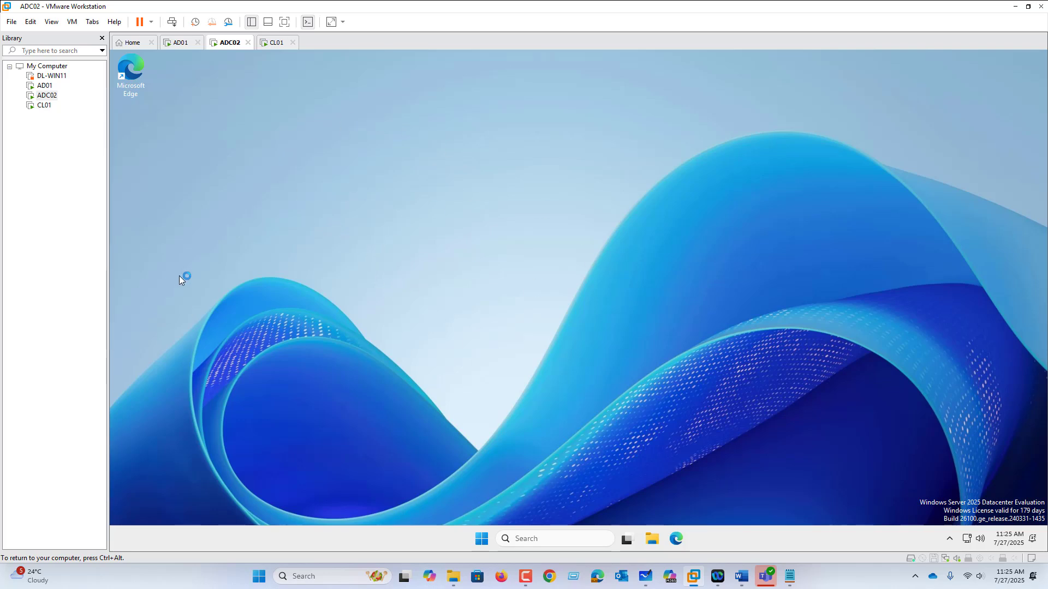
# Test the baseline restrictions as Sales01 by trying to open Control Panel and searching for "recy"
pyautogui.click(481, 539)
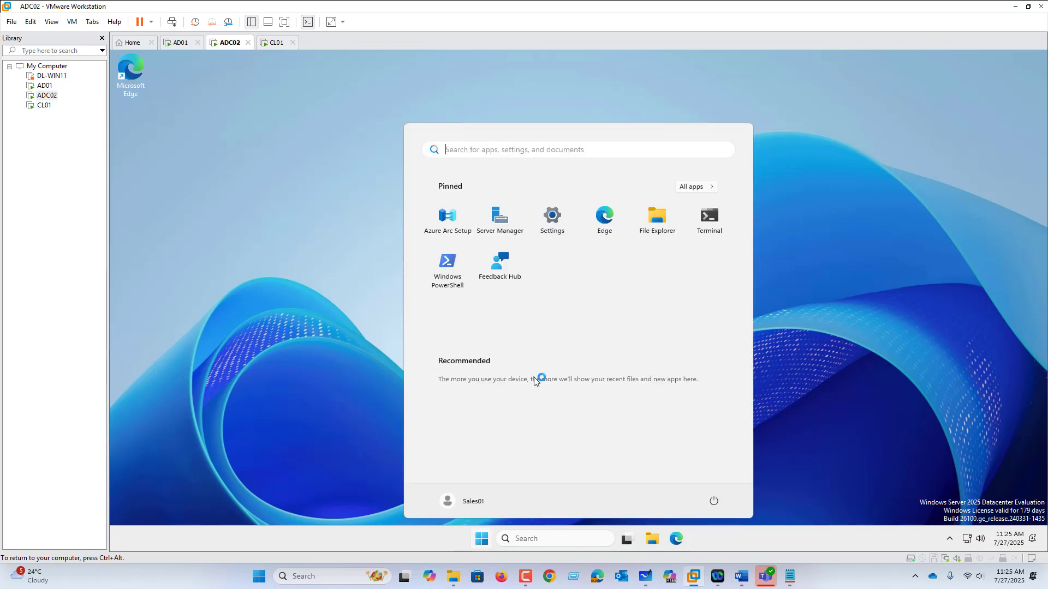
pyautogui.write('con')
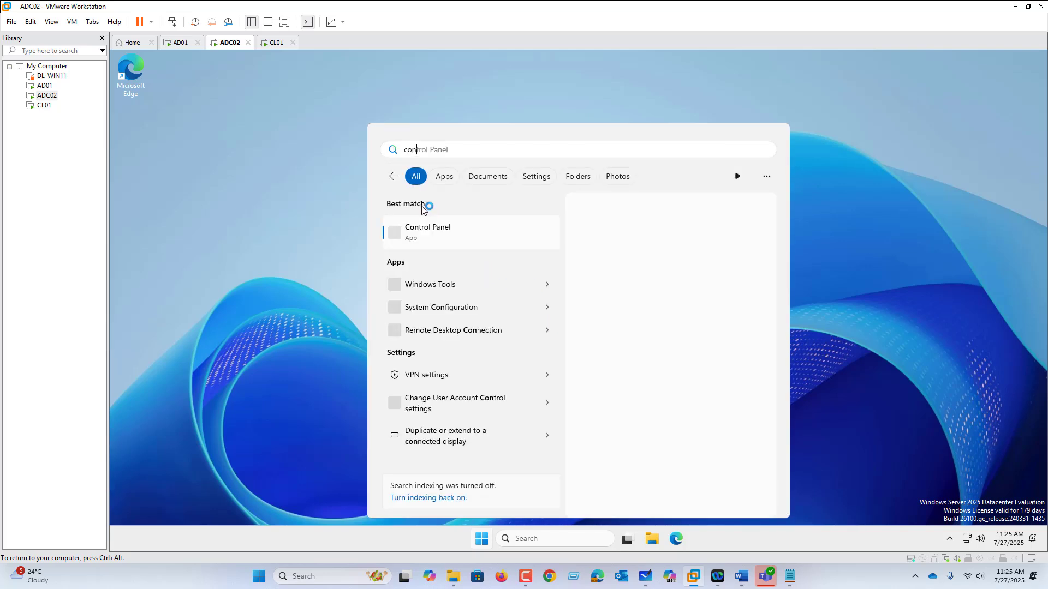
pyautogui.click(435, 233)
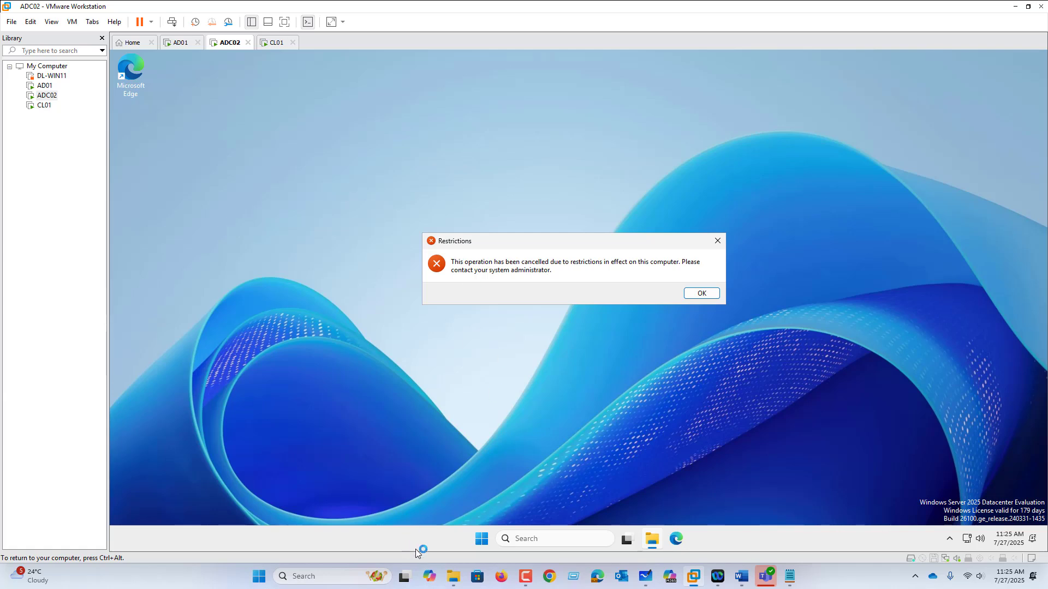
pyautogui.click(481, 540)
pyautogui.write('recy')
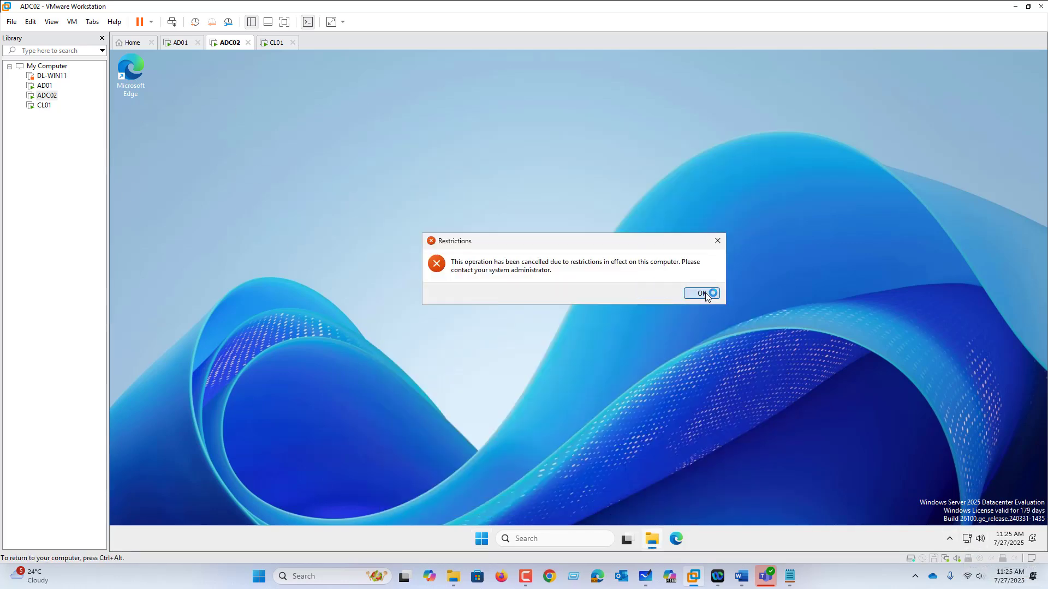
pyautogui.click(702, 294)
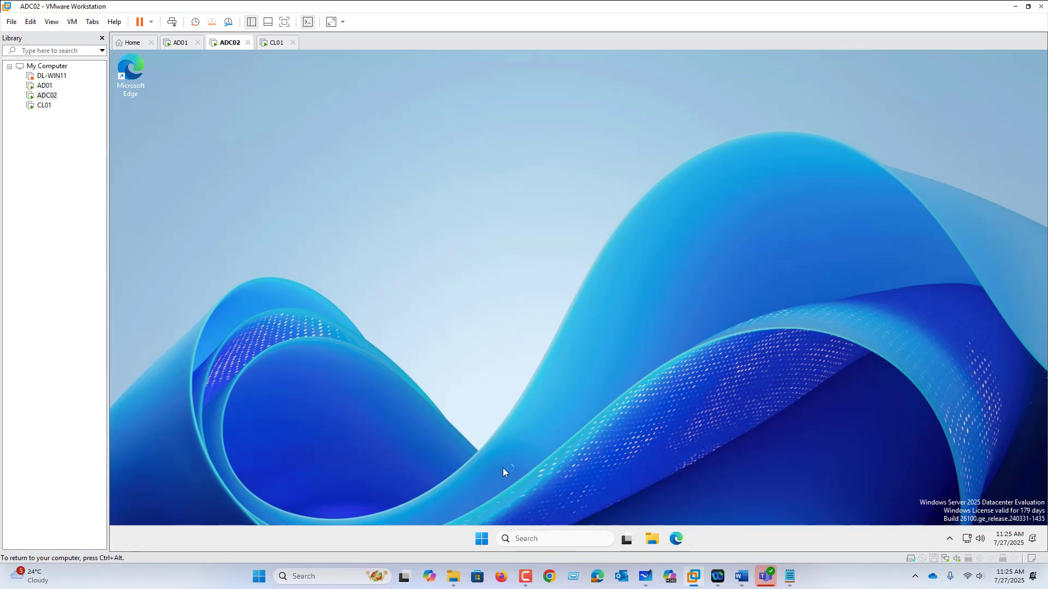
# Review the Control Panel and Desktop user policies of POL01-NYC-OFFICE-BASELINE on AD01 and compare them with the desktop on ADC02
pyautogui.click(183, 43)
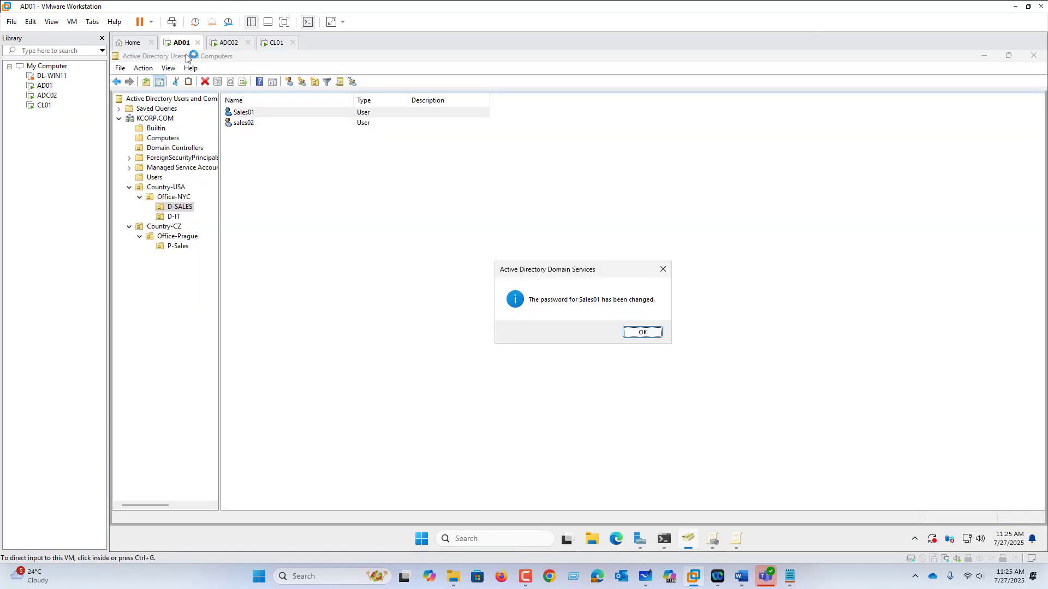
pyautogui.click(641, 332)
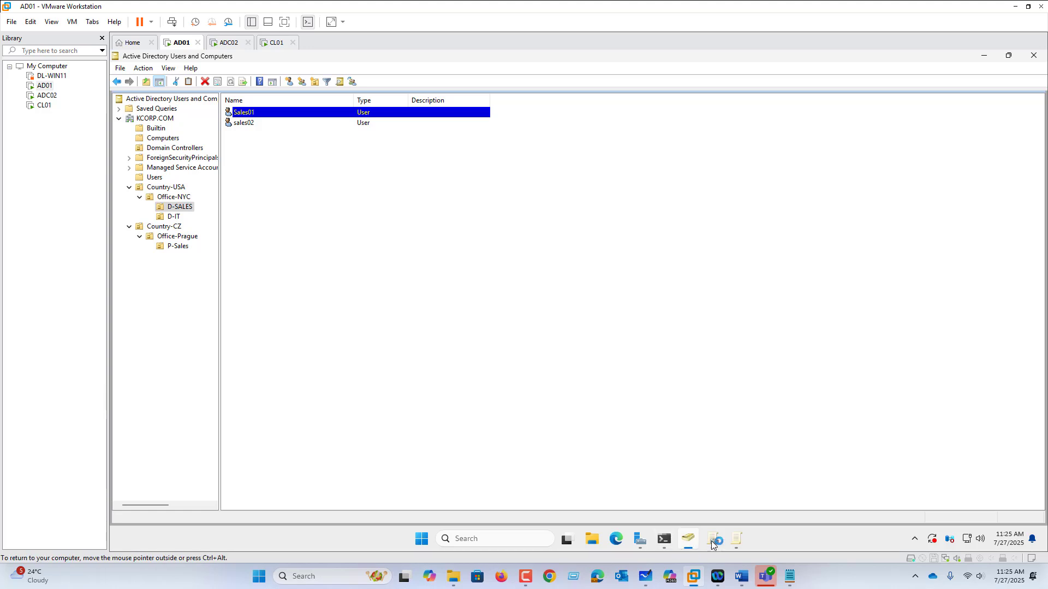
pyautogui.click(713, 540)
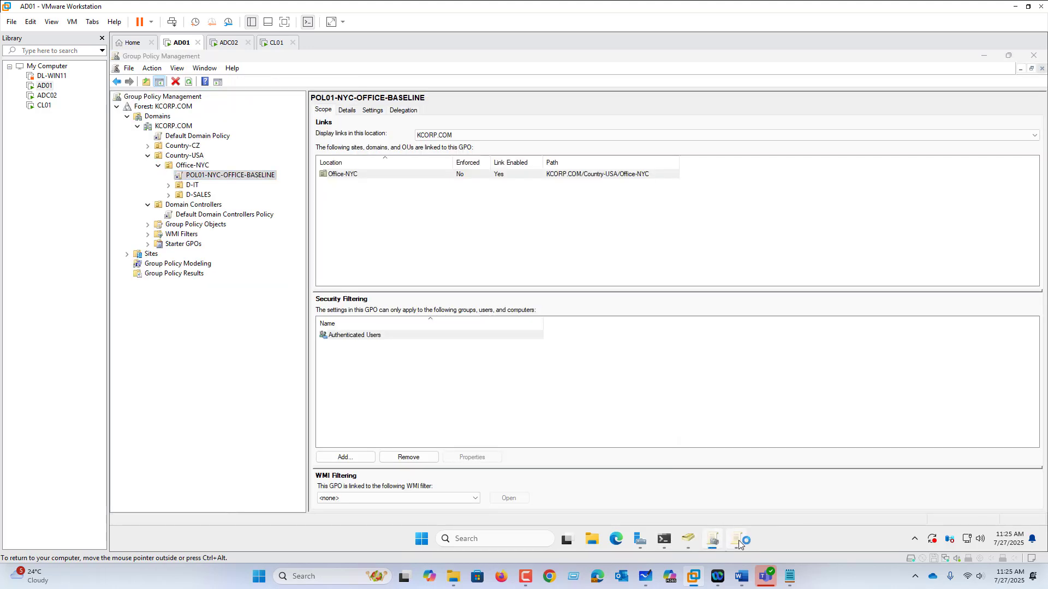
pyautogui.click(737, 540)
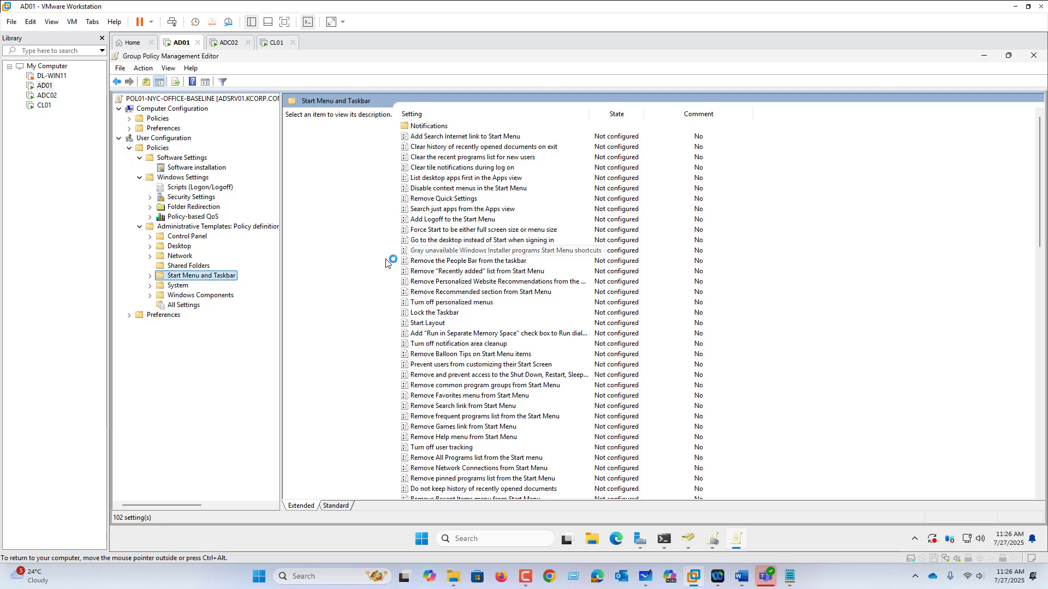
pyautogui.click(188, 256)
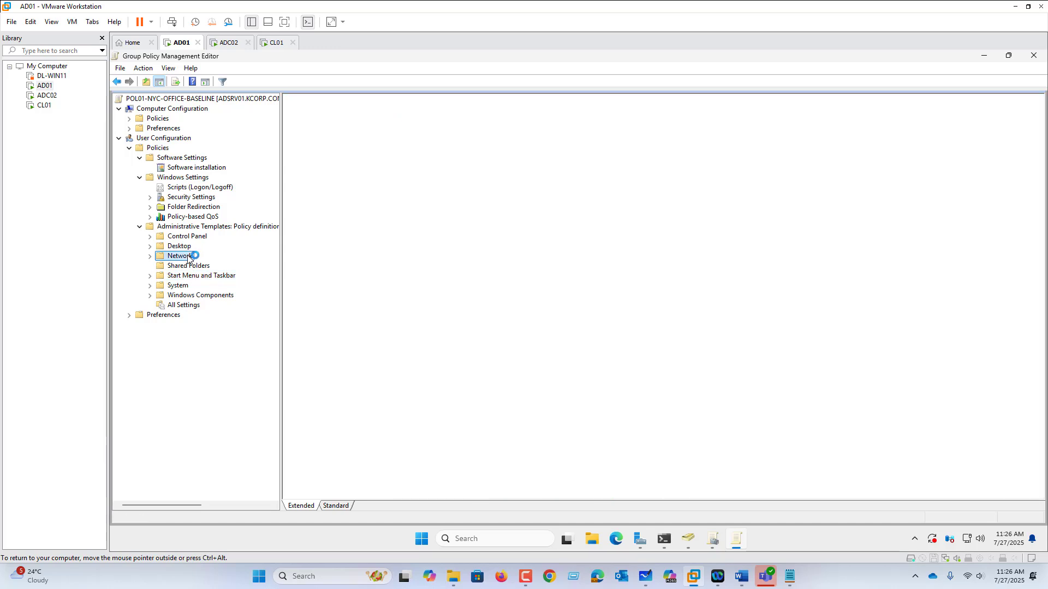
pyautogui.click(188, 237)
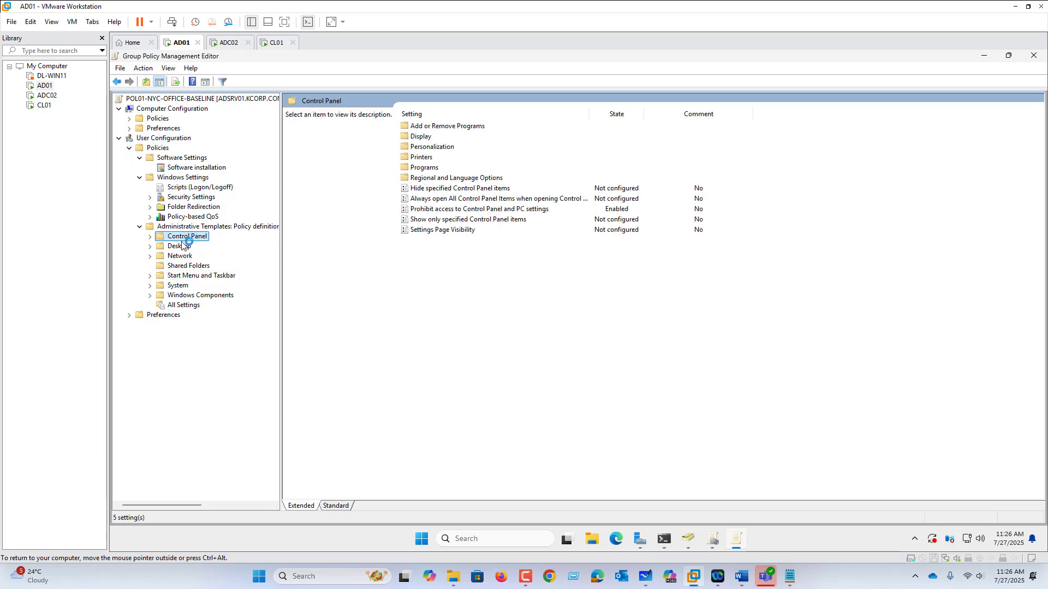
pyautogui.click(179, 247)
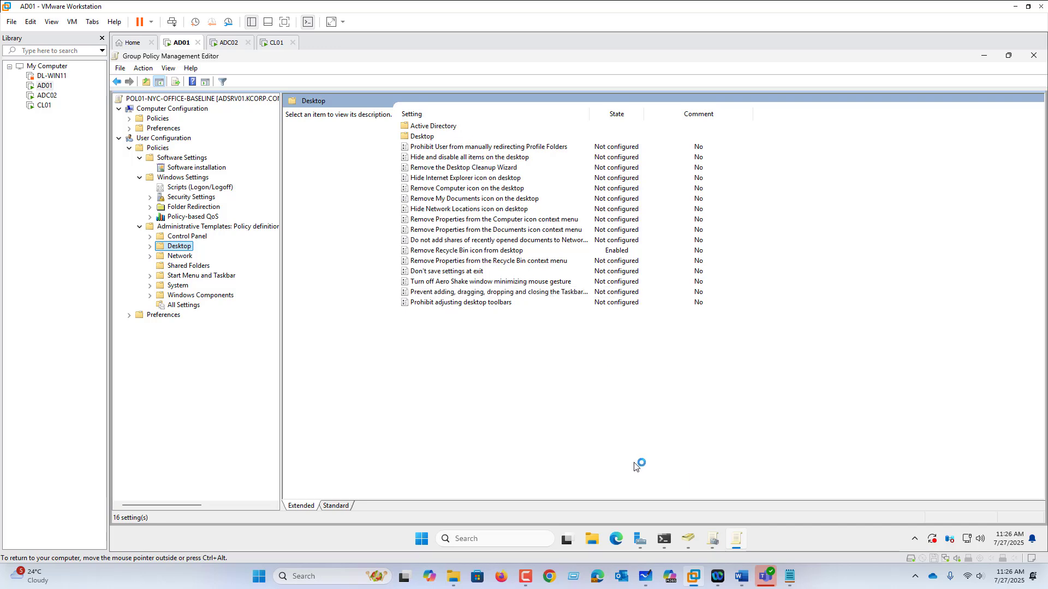
pyautogui.click(230, 42)
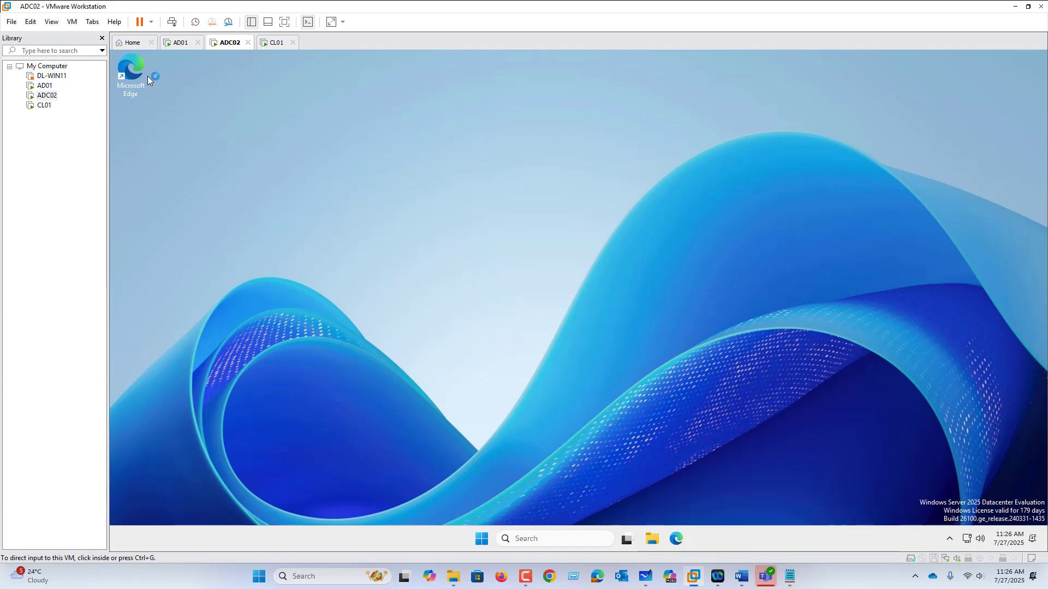
# On AD01, enable the Desktop user policy "Hide and disable all items on the desktop" in POL01-NYC-OFFICE-BASELINE
pyautogui.click(181, 42)
pyautogui.doubleClick(460, 158)
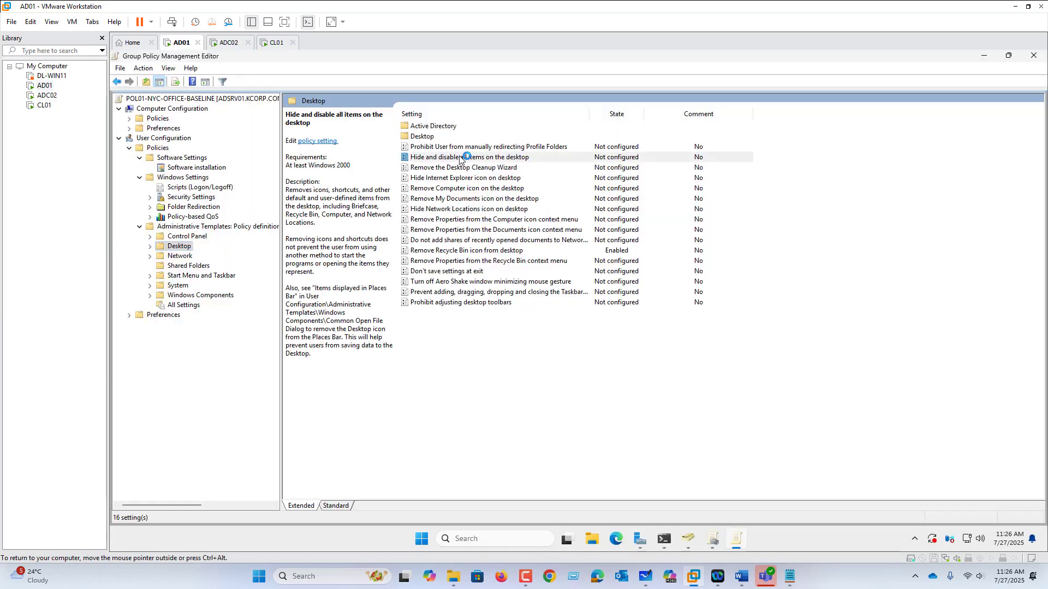
pyautogui.click(245, 217)
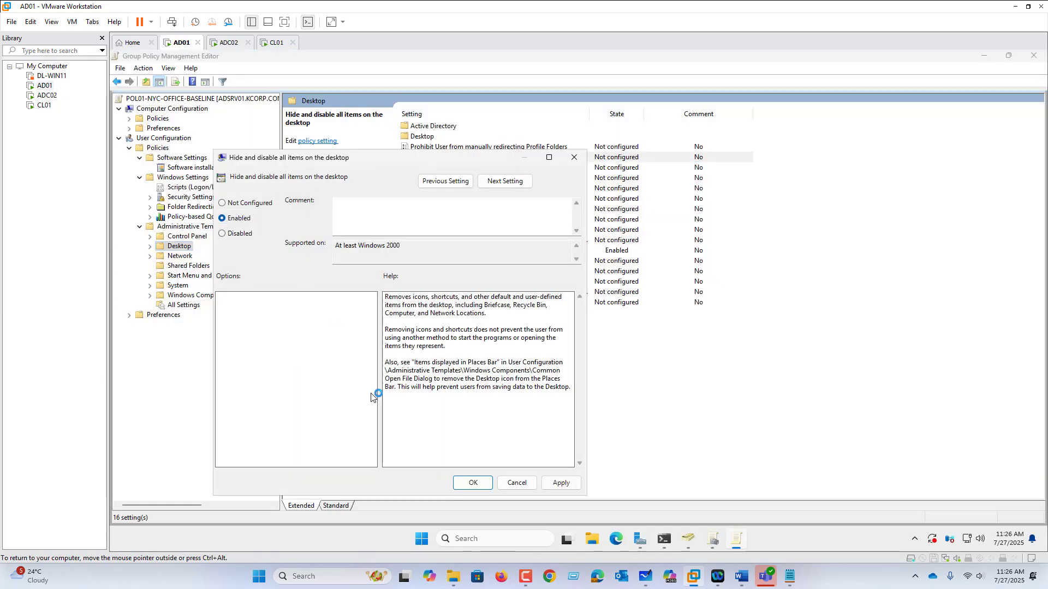
pyautogui.click(468, 478)
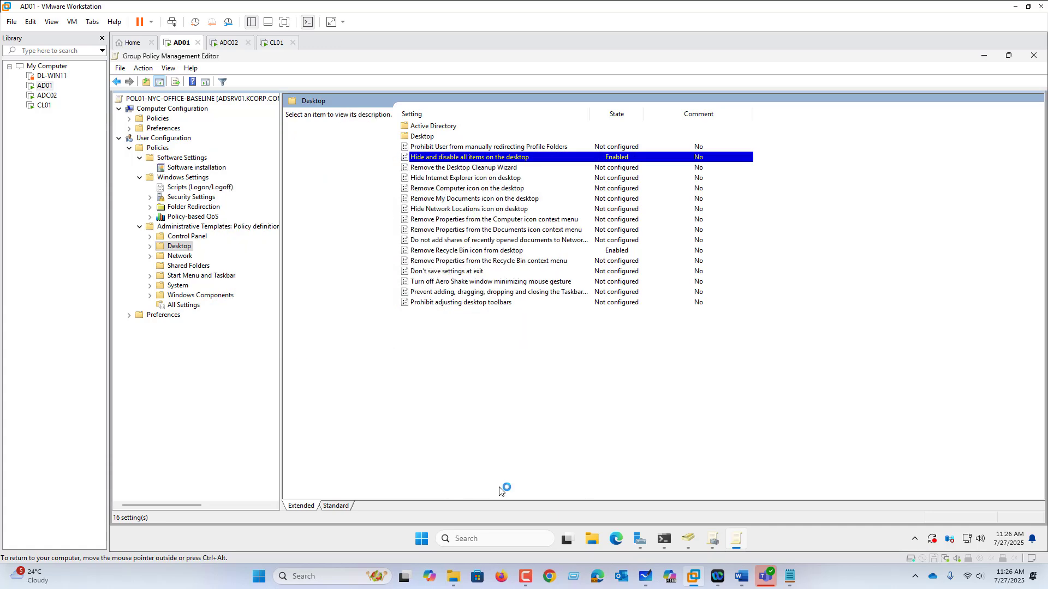
# Force another Group Policy update on AD01 by running GPUPDATE /FORCE in PowerShell
pyautogui.click(664, 539)
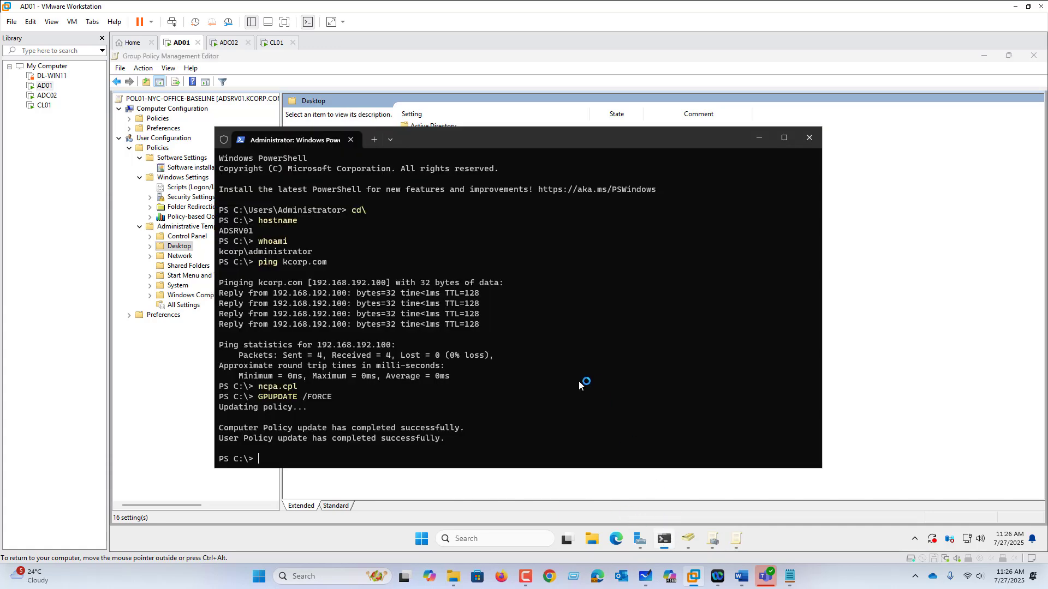
pyautogui.press('Up')
pyautogui.press('Return')
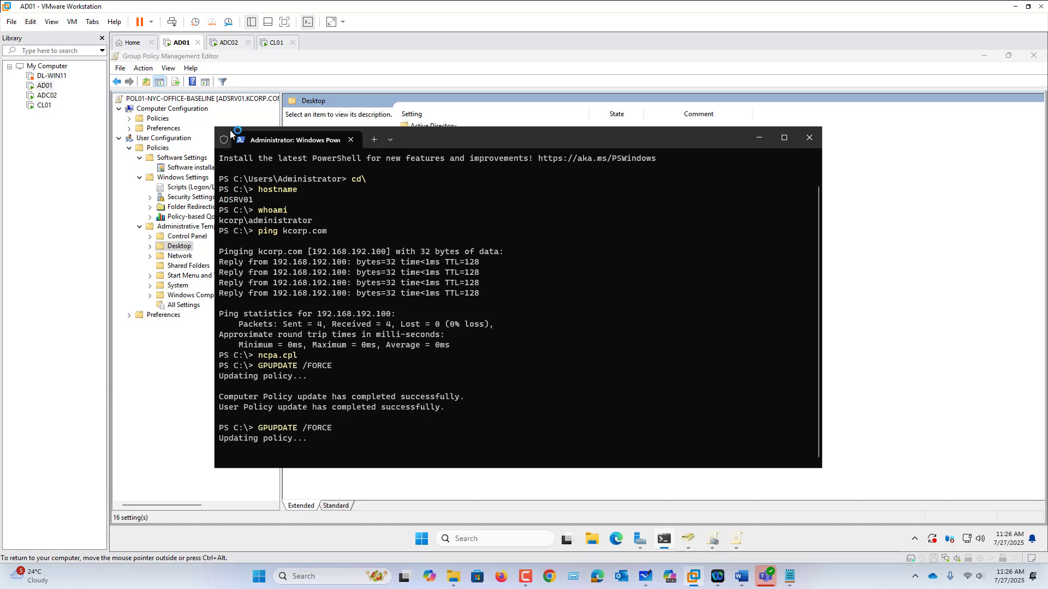
# Unlock the CL01 virtual machine by entering the signed-in account's password
pyautogui.click(274, 44)
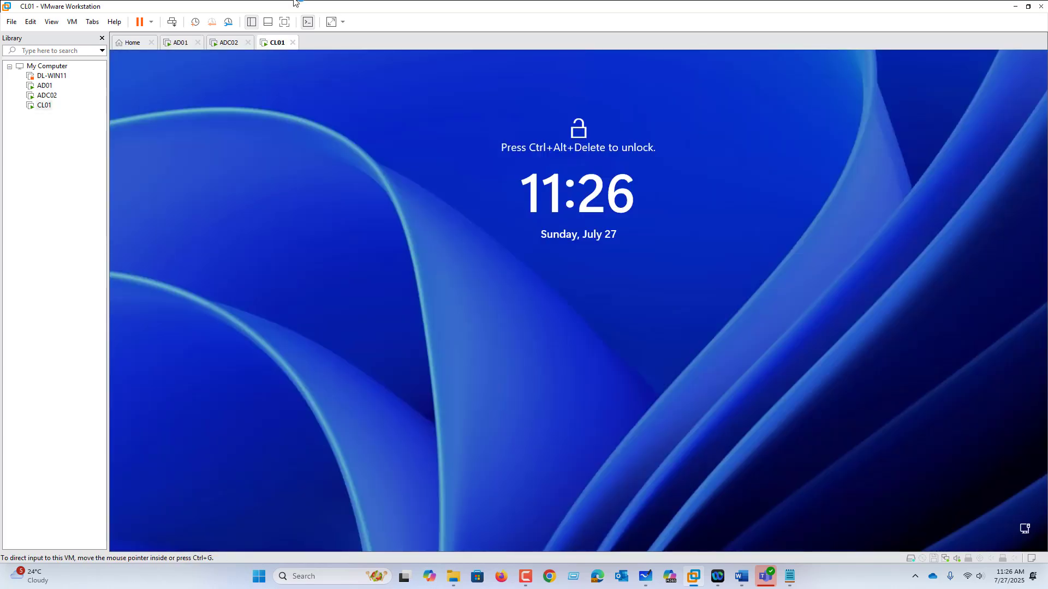
pyautogui.click(79, 23)
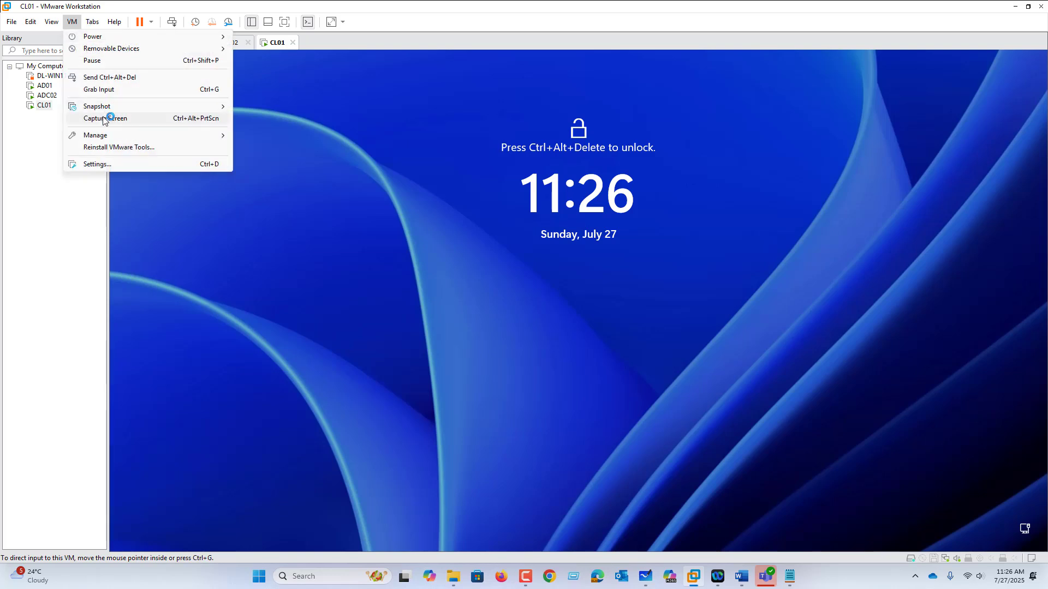
pyautogui.click(128, 77)
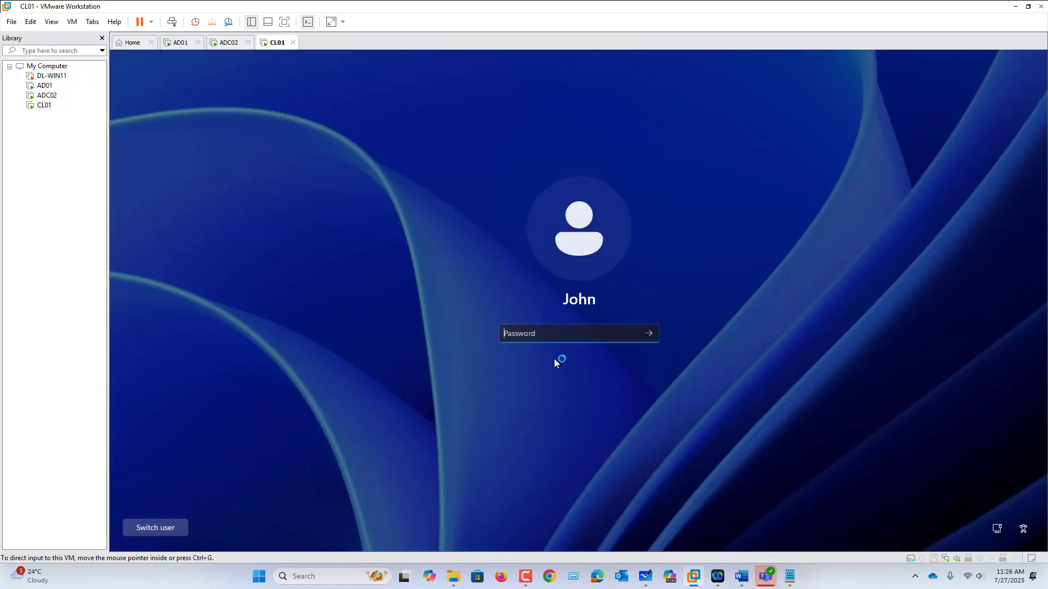
pyautogui.click(513, 339)
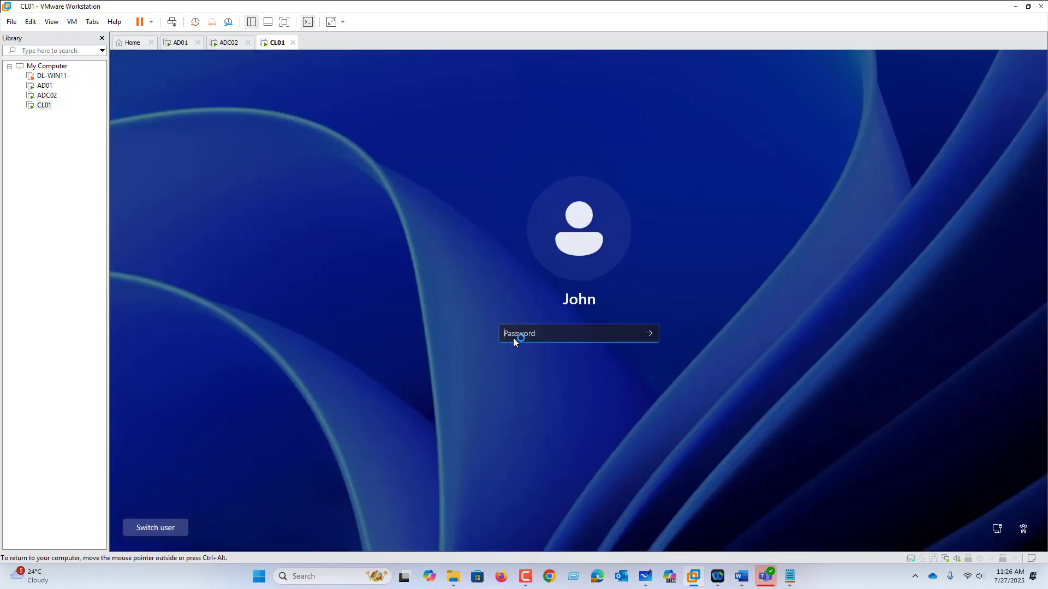
pyautogui.write('P')
pyautogui.press('Return')
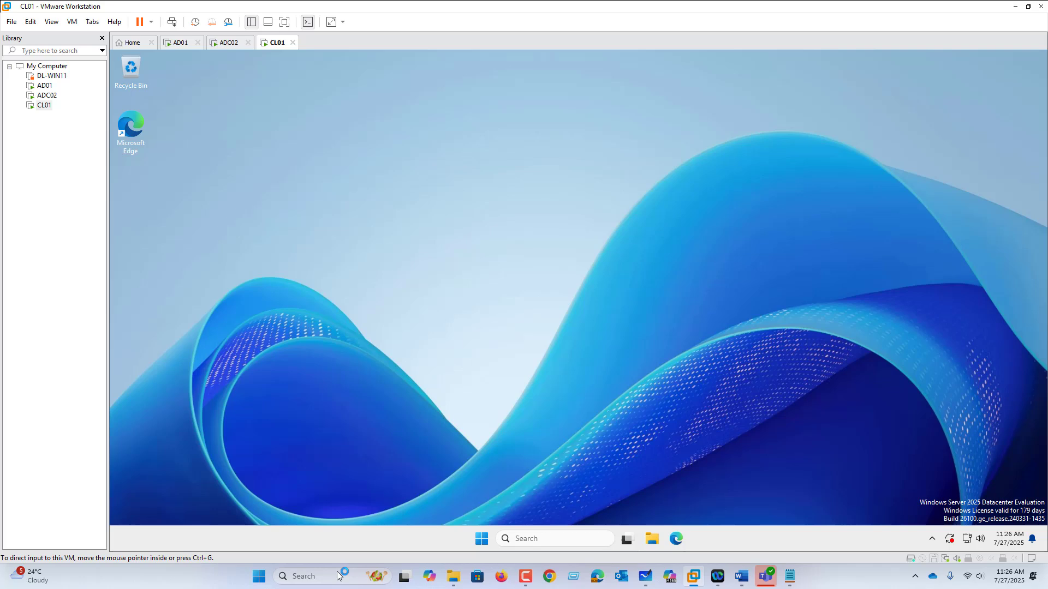
# Sign the current user out of CL01
pyautogui.rightClick(481, 542)
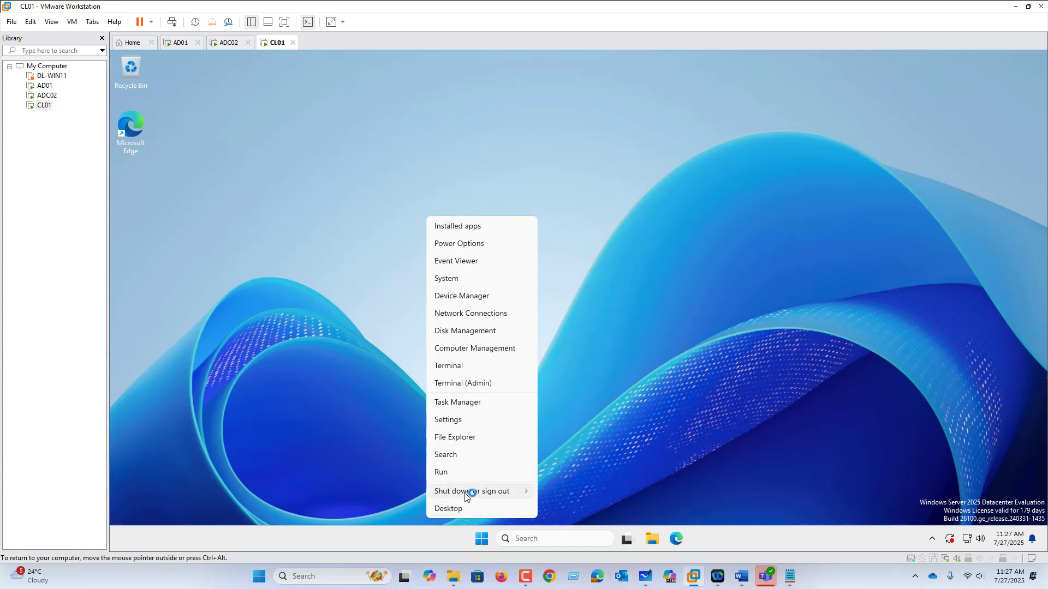
pyautogui.moveTo(470, 491)
pyautogui.click(565, 493)
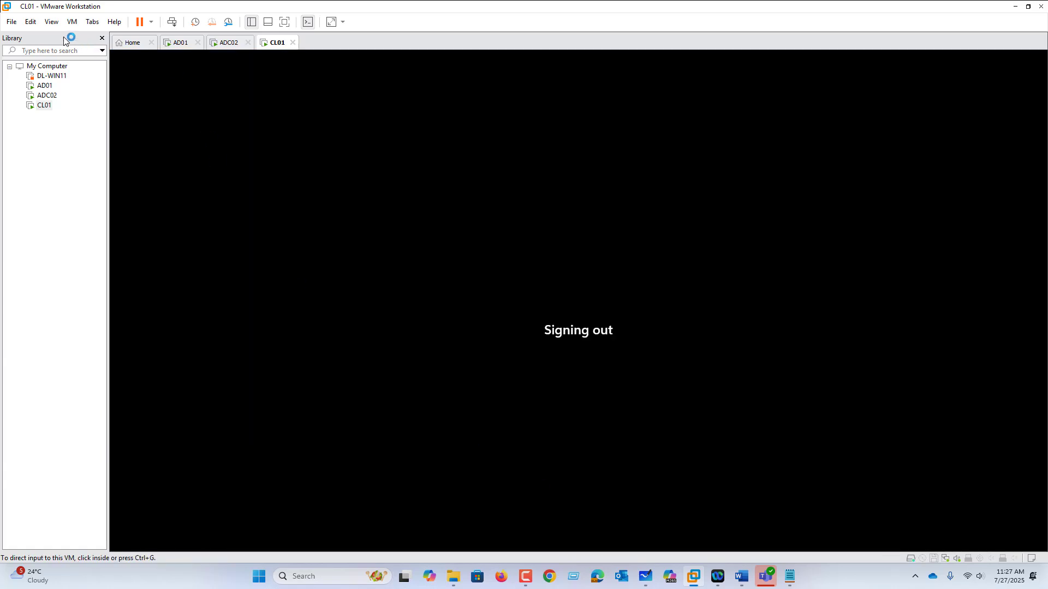
# Sign in to CL01 as another user, IT01, in the KCORP domain by entering the account password
pyautogui.click(75, 22)
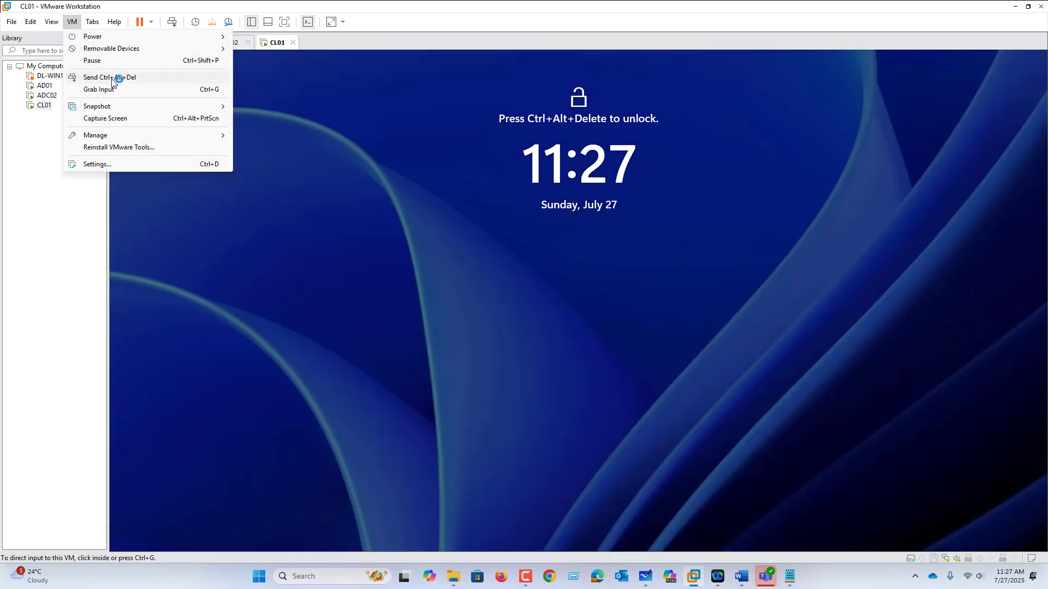
pyautogui.click(116, 76)
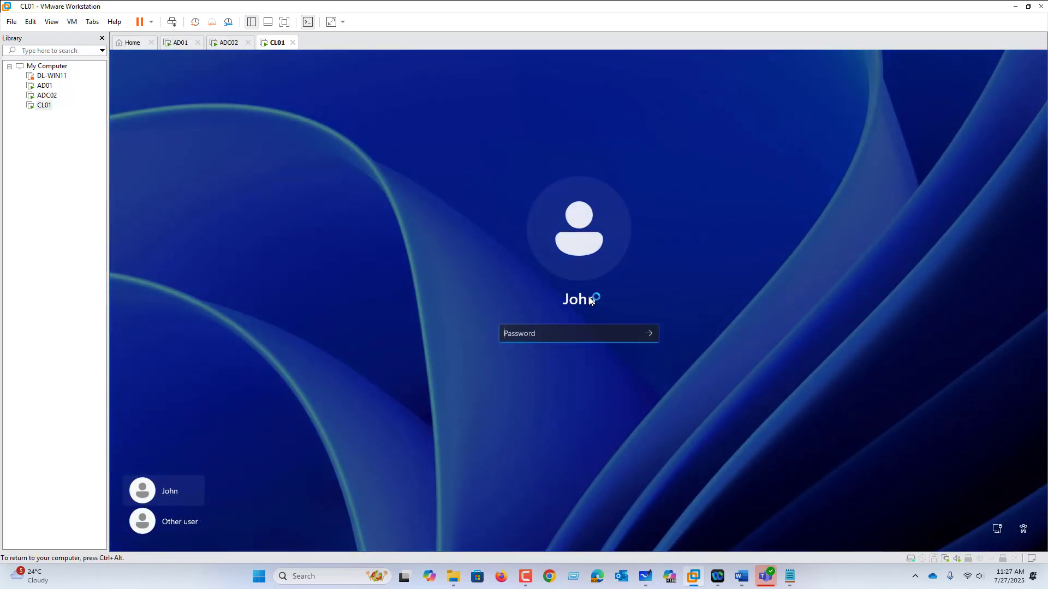
pyautogui.click(177, 525)
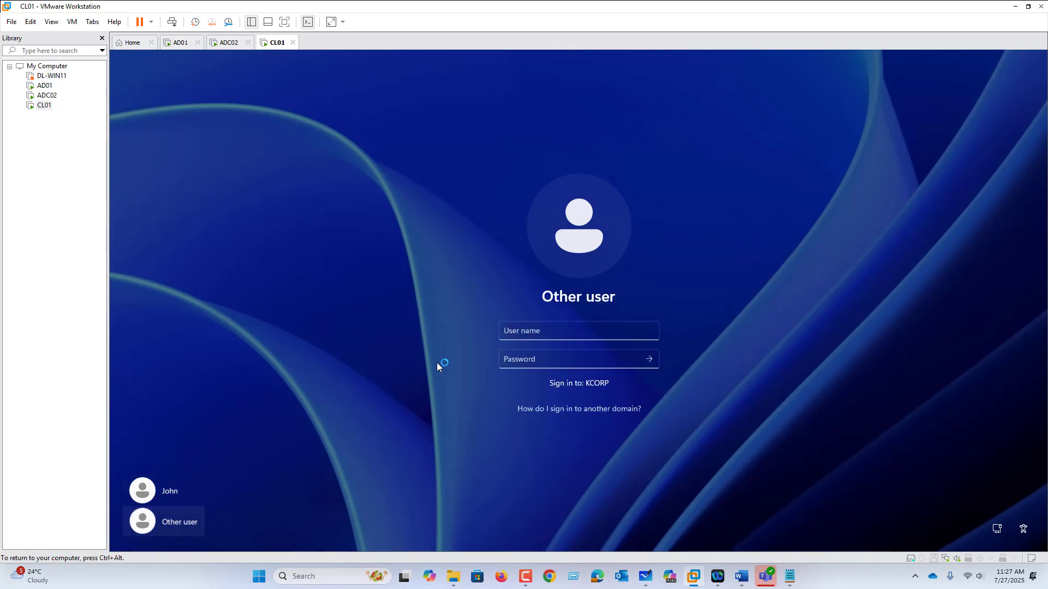
pyautogui.click(518, 332)
pyautogui.write('IT01')
pyautogui.press('Tab')
pyautogui.write('P')
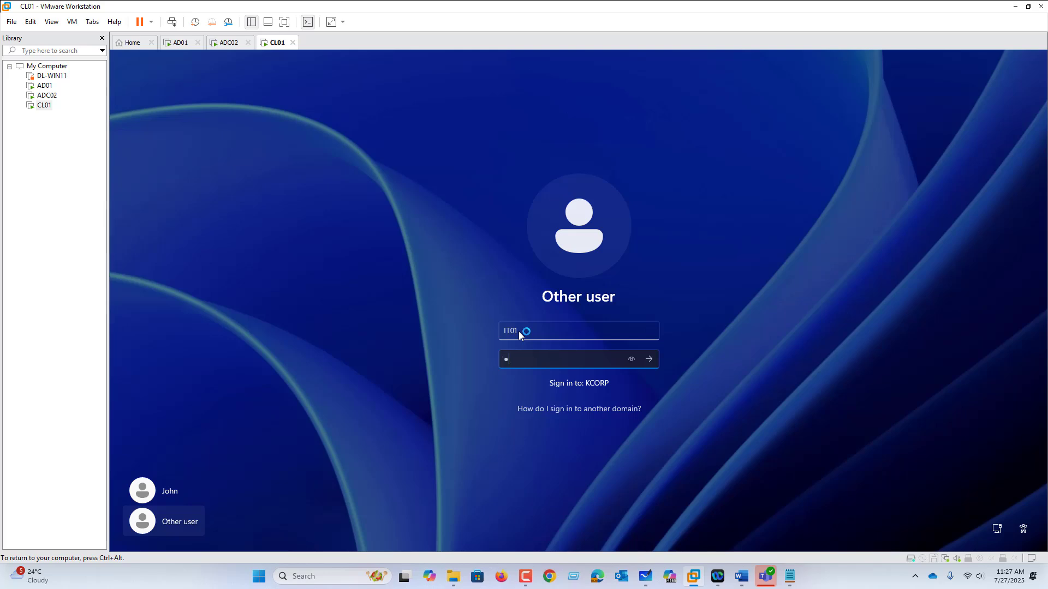
pyautogui.press('Return')
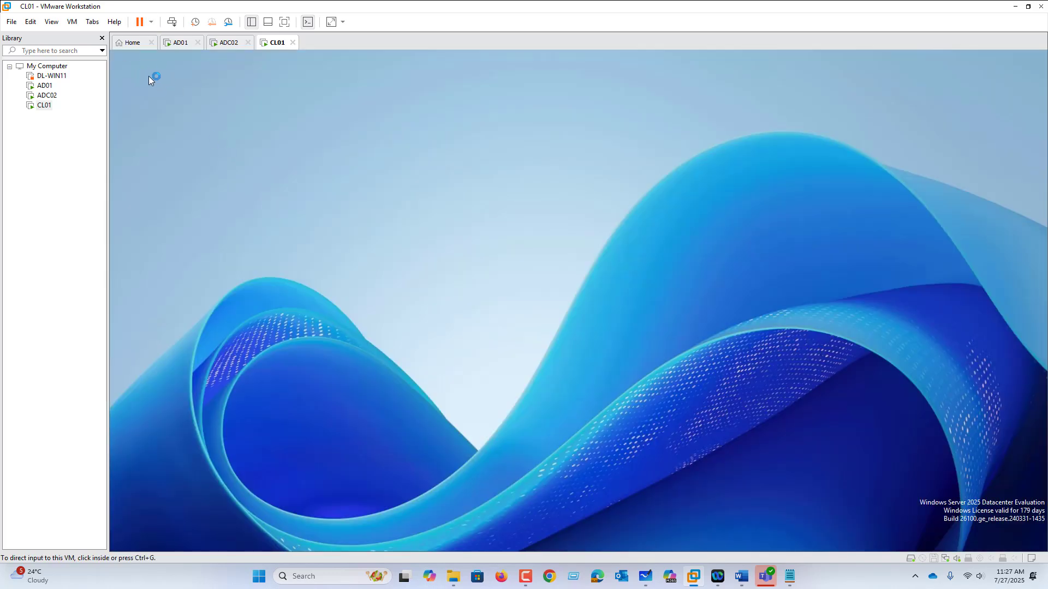
# Test the baseline restrictions on CL01 as IT01 by searching for "con" and trying to open Control Panel
pyautogui.click(300, 238)
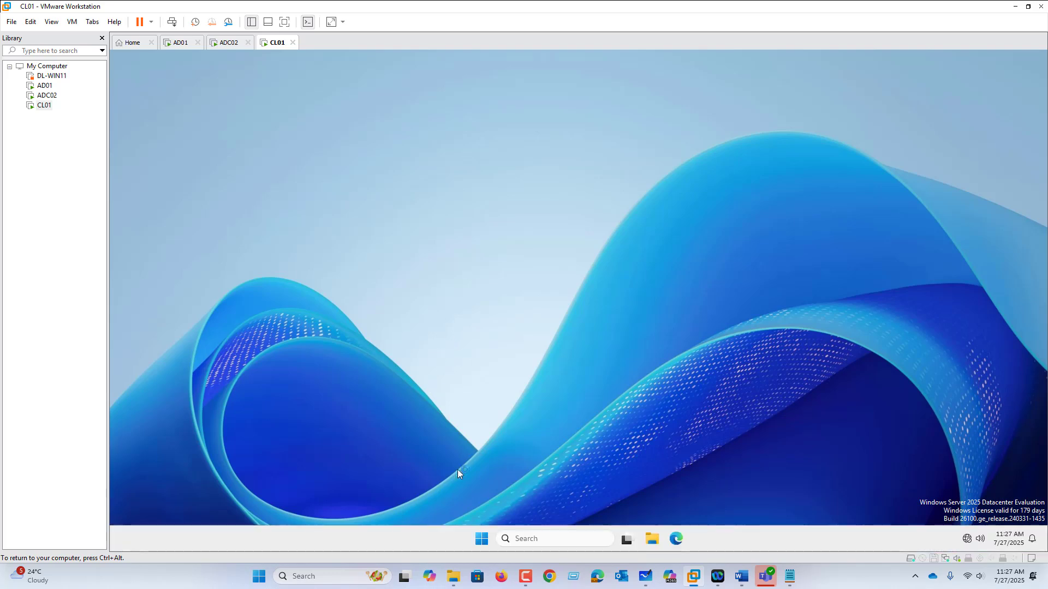
pyautogui.click(482, 540)
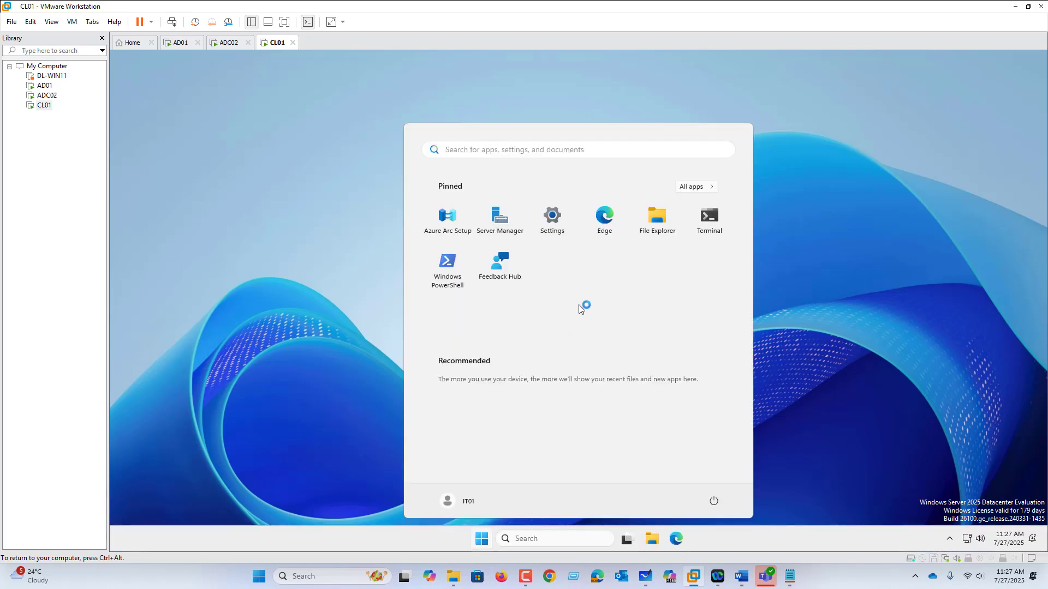
pyautogui.write('con')
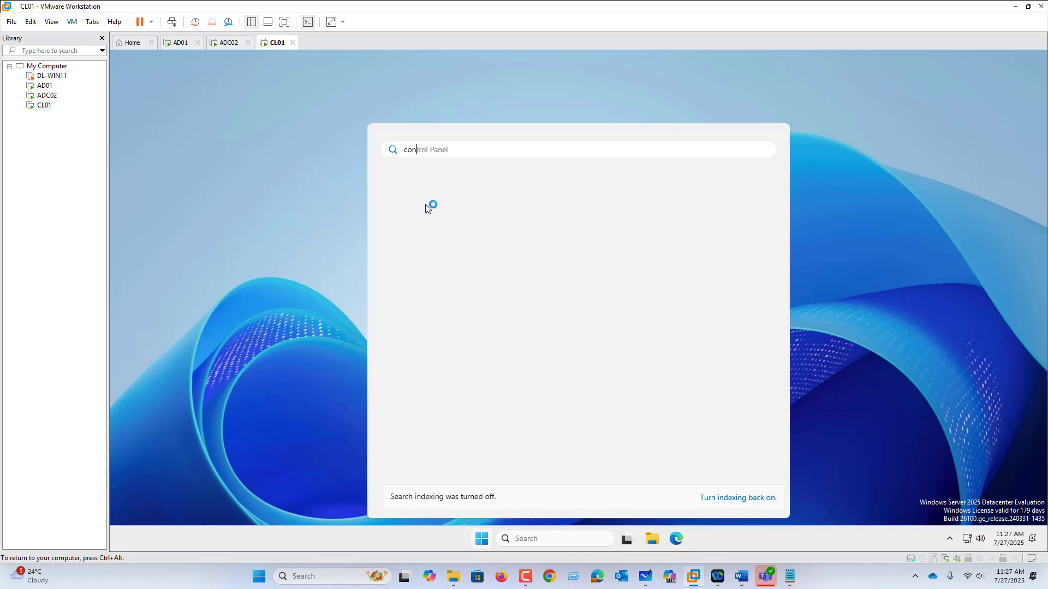
pyautogui.click(426, 229)
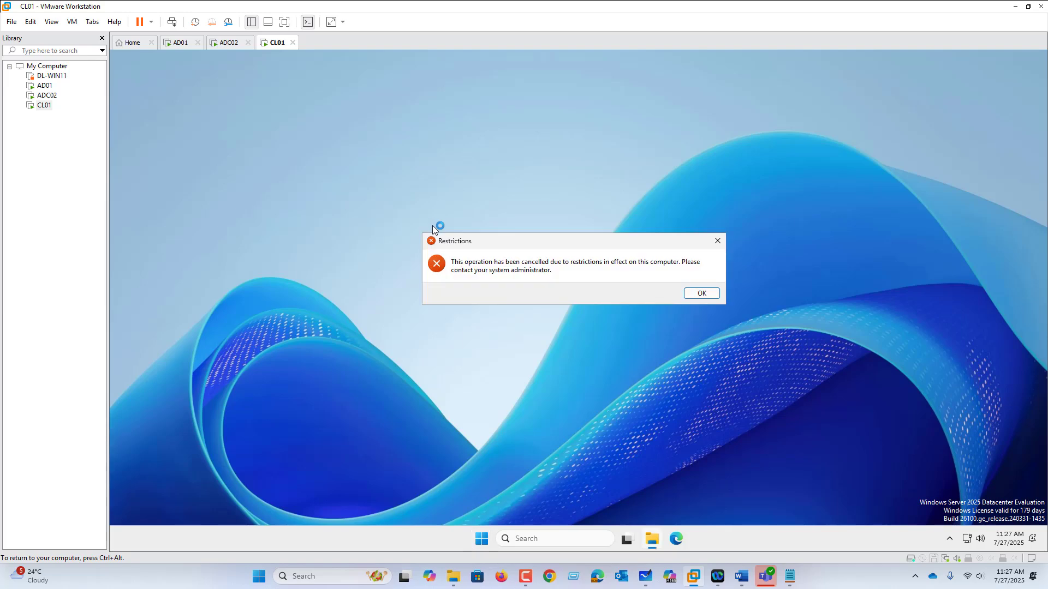
# In Microsoft Whiteboard, use a green pen to mark both department boxes, add a circled tick at Pol-01, and write "Policy-Inheritance" under the deny rules
pyautogui.click(178, 42)
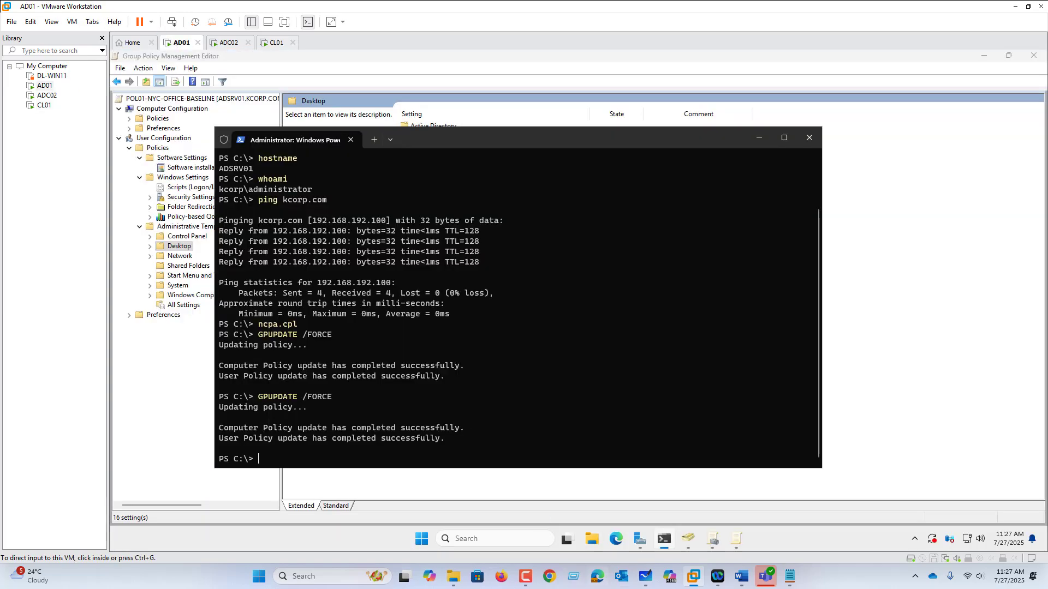
pyautogui.click(646, 577)
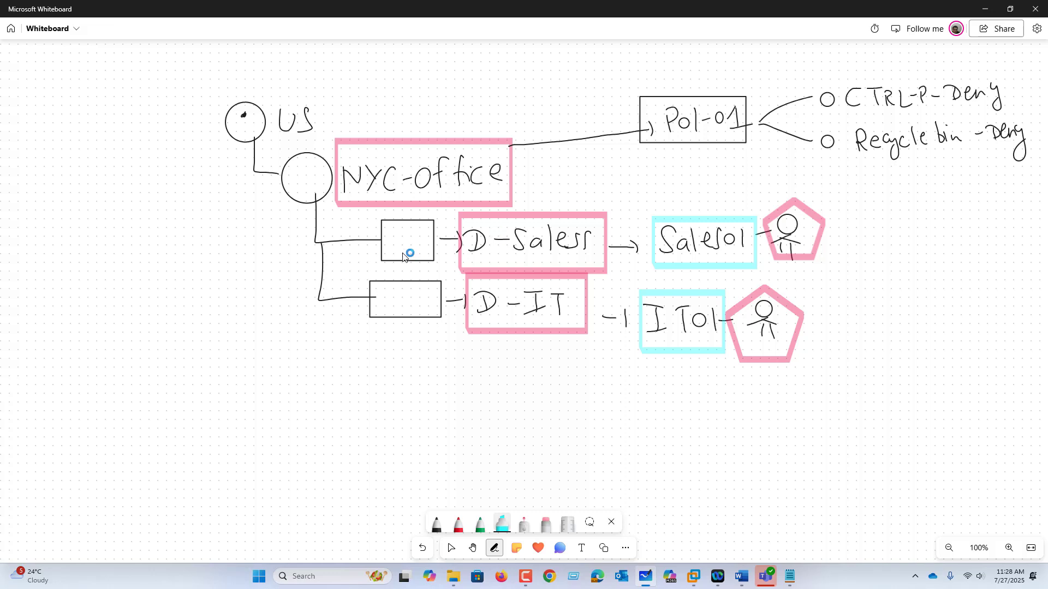
pyautogui.click(486, 523)
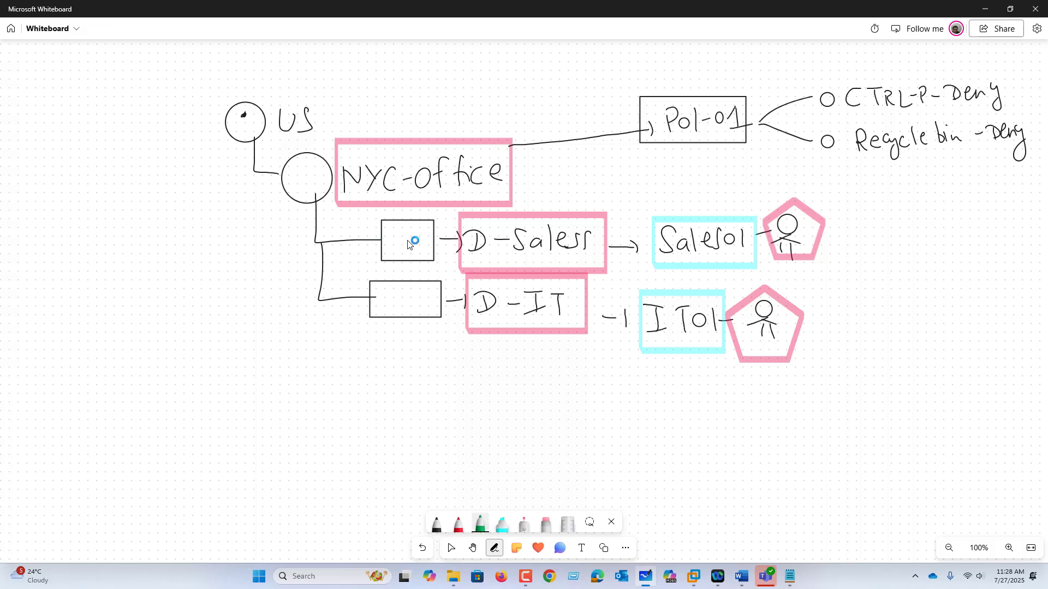
pyautogui.moveTo(408, 246); pyautogui.dragTo(407, 243)
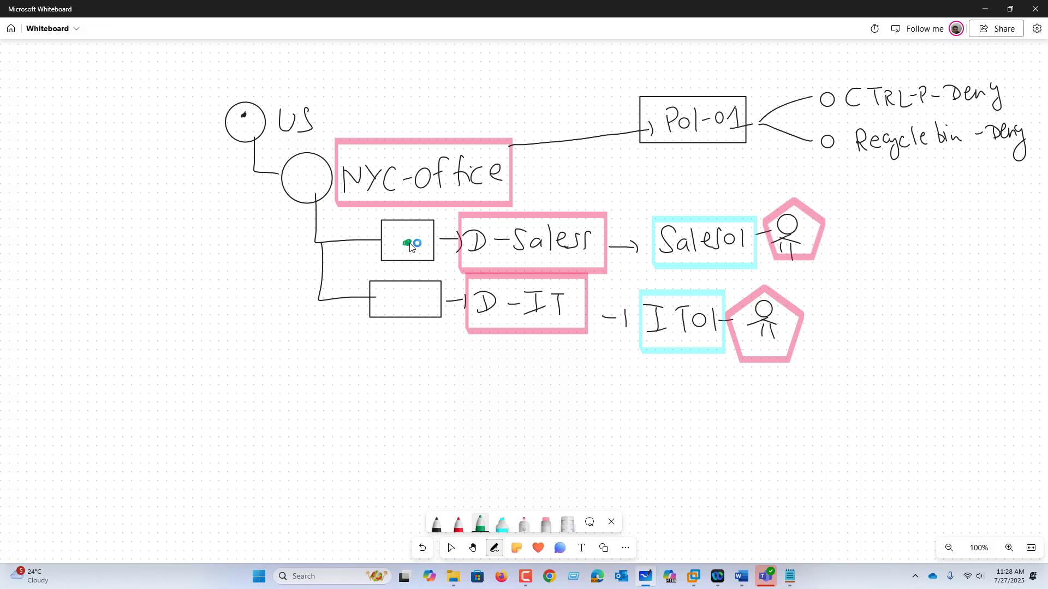
pyautogui.click(416, 303)
pyautogui.moveTo(748, 90); pyautogui.dragTo(767, 81)
pyautogui.moveTo(839, 173); pyautogui.dragTo(1025, 171)
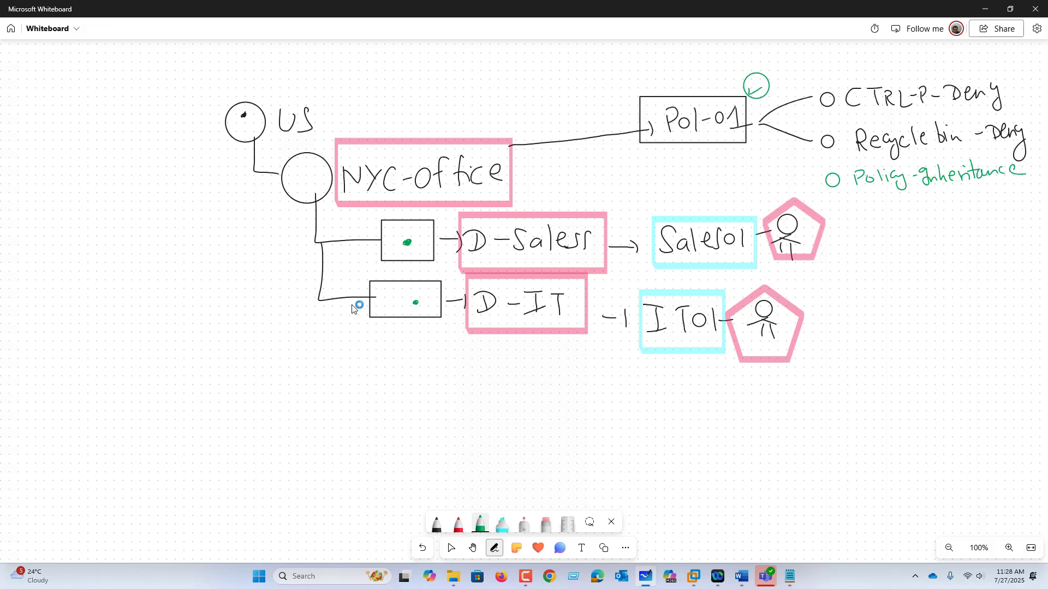
# Draw a green connector down from D-IT to a small box containing an X
pyautogui.moveTo(543, 328); pyautogui.dragTo(542, 405)
pyautogui.moveTo(542, 405)
pyautogui.mouseDown()
pyautogui.moveTo(573, 398)
pyautogui.moveTo(569, 413)
pyautogui.mouseUp()
pyautogui.moveTo(591, 392); pyautogui.dragTo(607, 417)
pyautogui.moveTo(607, 394); pyautogui.dragTo(598, 418)
pyautogui.moveTo(622, 384)
pyautogui.mouseDown()
pyautogui.moveTo(580, 390)
pyautogui.moveTo(631, 421)
pyautogui.moveTo(622, 386)
pyautogui.mouseUp()
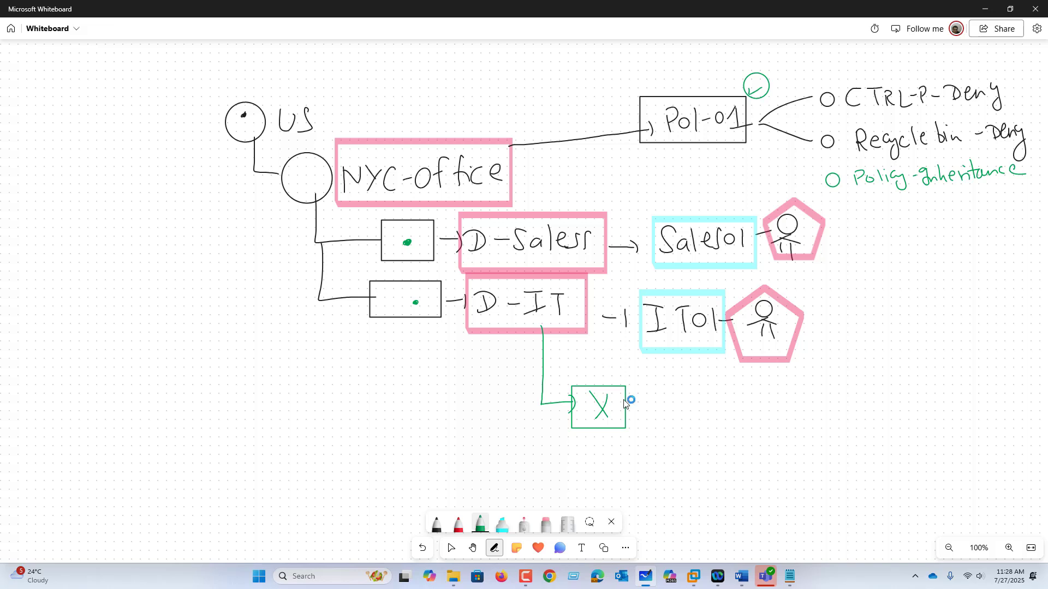
# Back on AD01 in VMware Workstation, block inheritance on the D-IT OU under Office-NYC in Group Policy Management
pyautogui.click(694, 576)
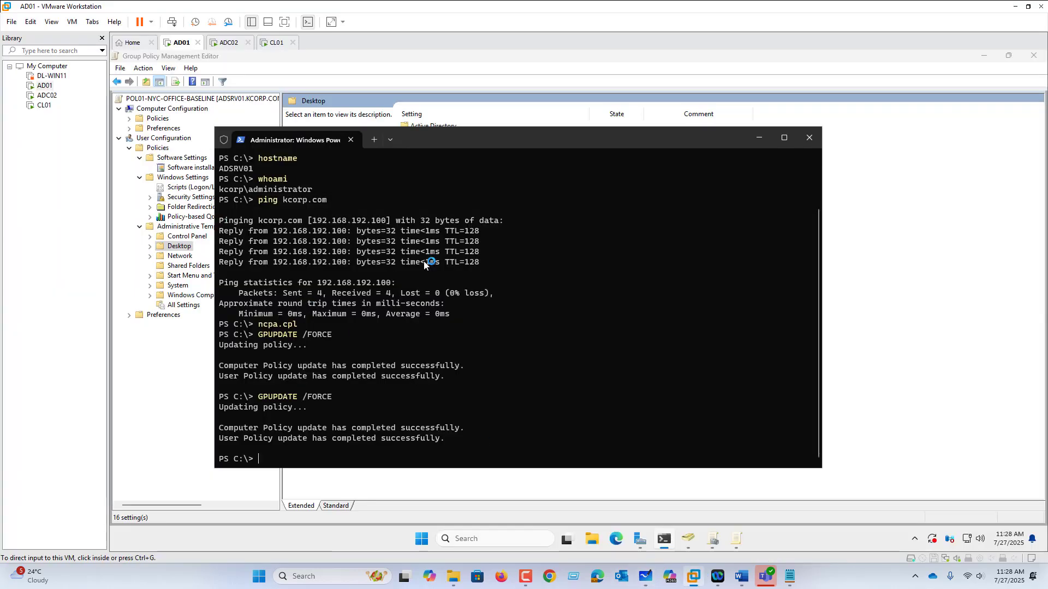
pyautogui.click(756, 138)
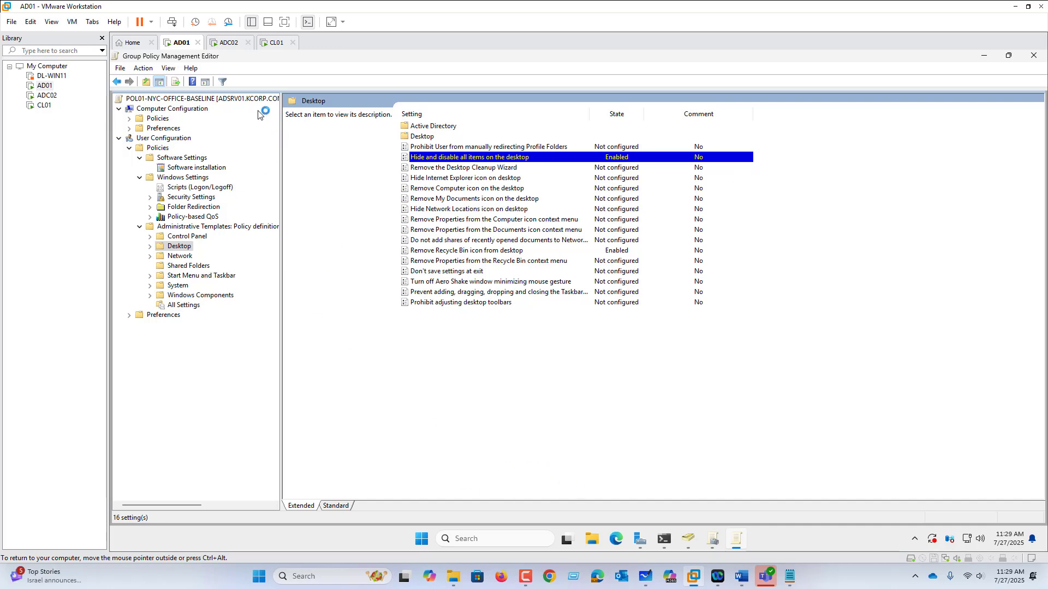
pyautogui.click(713, 540)
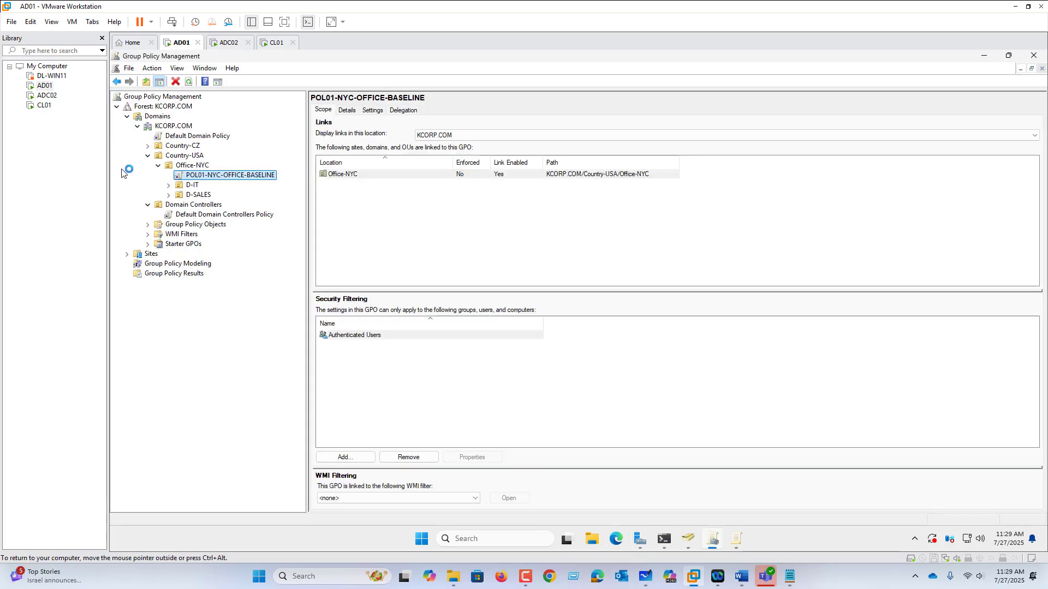
pyautogui.click(194, 186)
pyautogui.rightClick(194, 186)
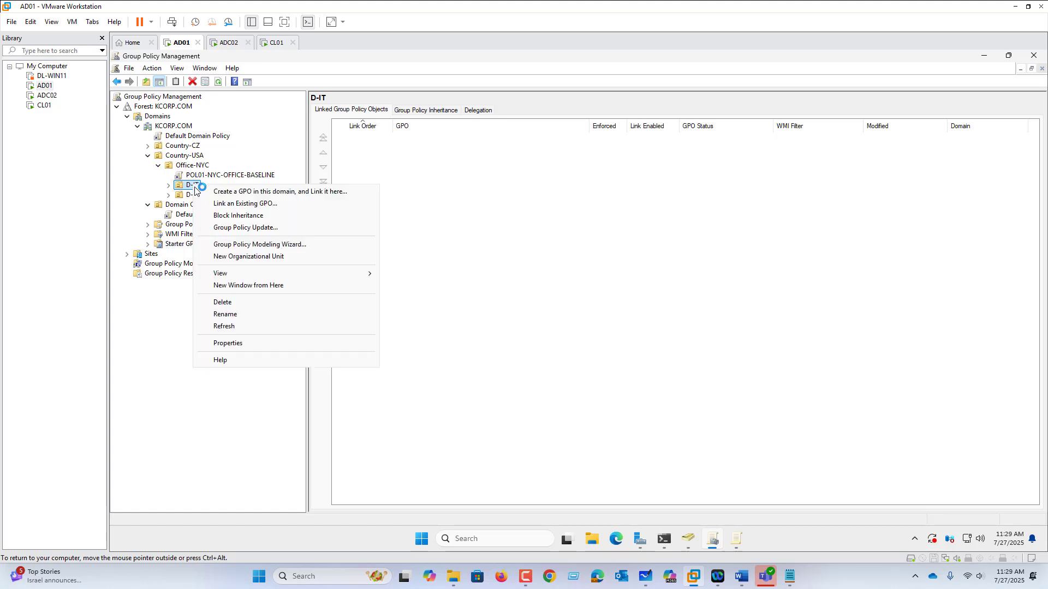
pyautogui.click(227, 215)
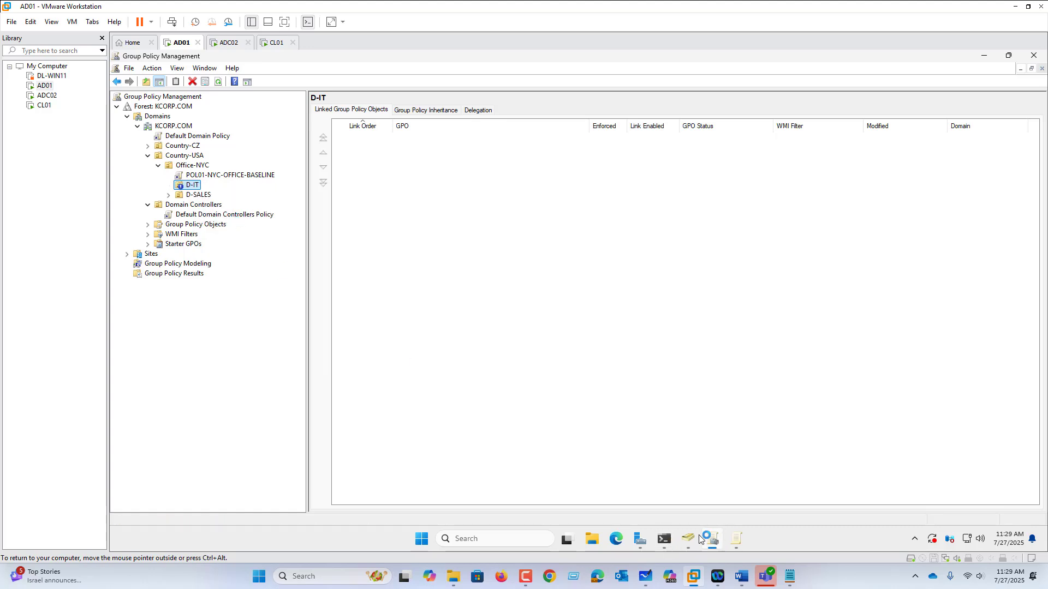
# Rerun GPUPDATE /FORCE in PowerShell on AD01 and move its window clear of the Group Policy Management tree
pyautogui.click(664, 541)
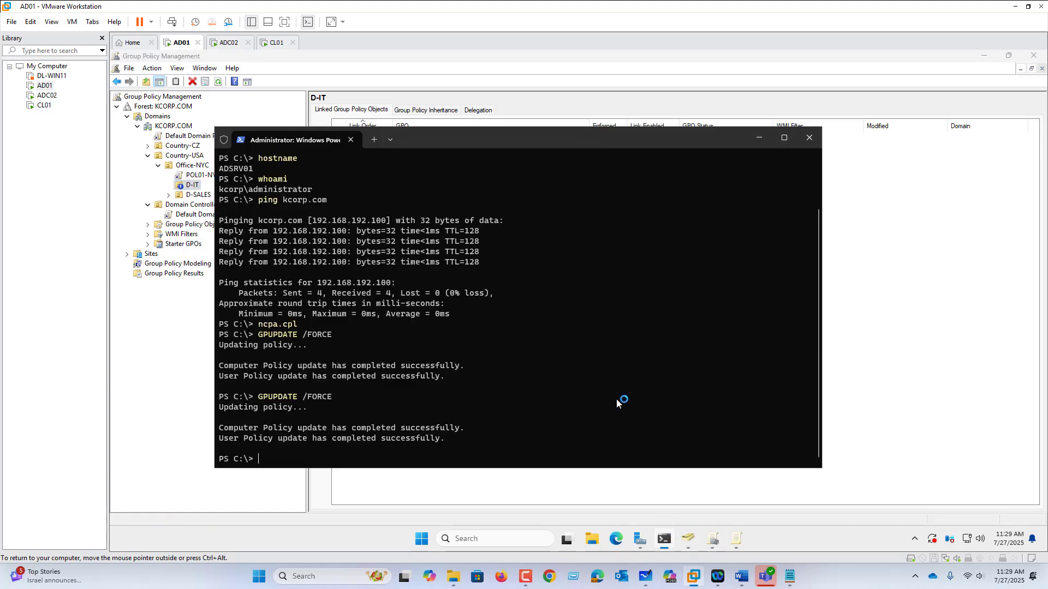
pyautogui.press('Up')
pyautogui.press('Return')
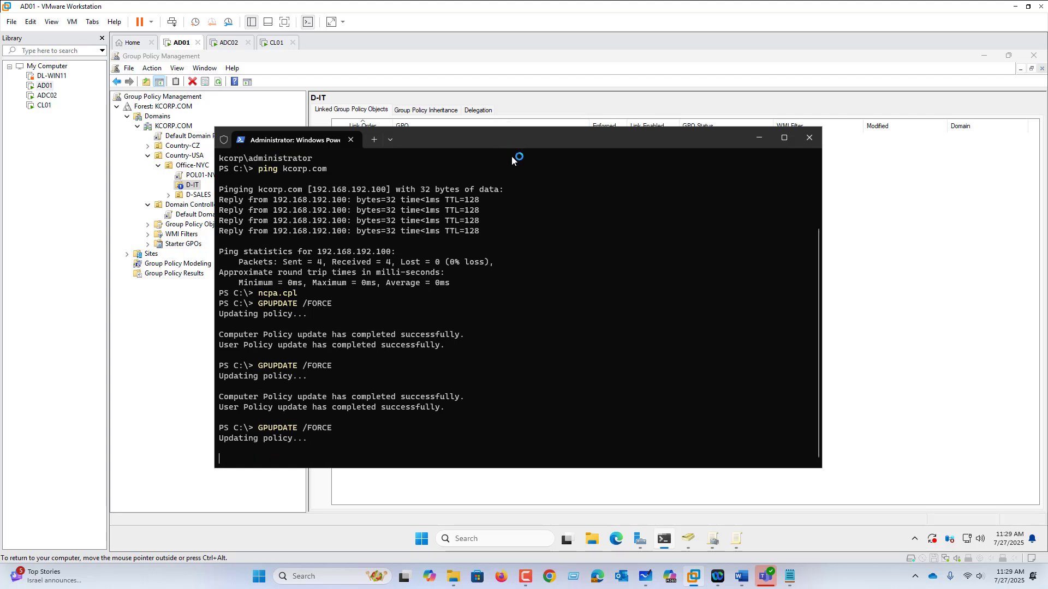
pyautogui.moveTo(516, 142); pyautogui.dragTo(642, 142)
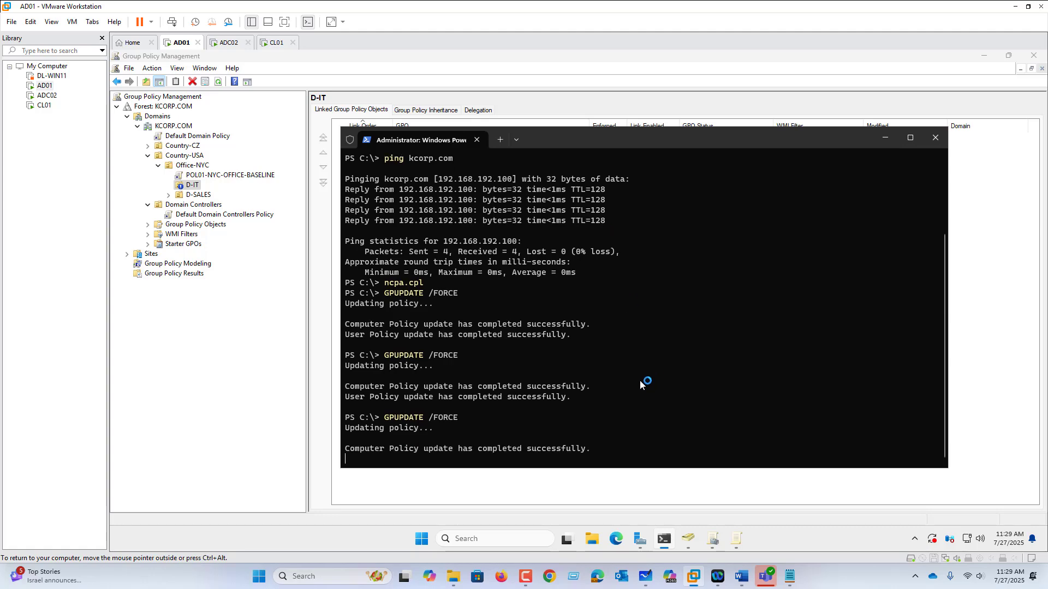
# Sign IT01 out of CL01 despite the open Restrictions message
pyautogui.click(277, 46)
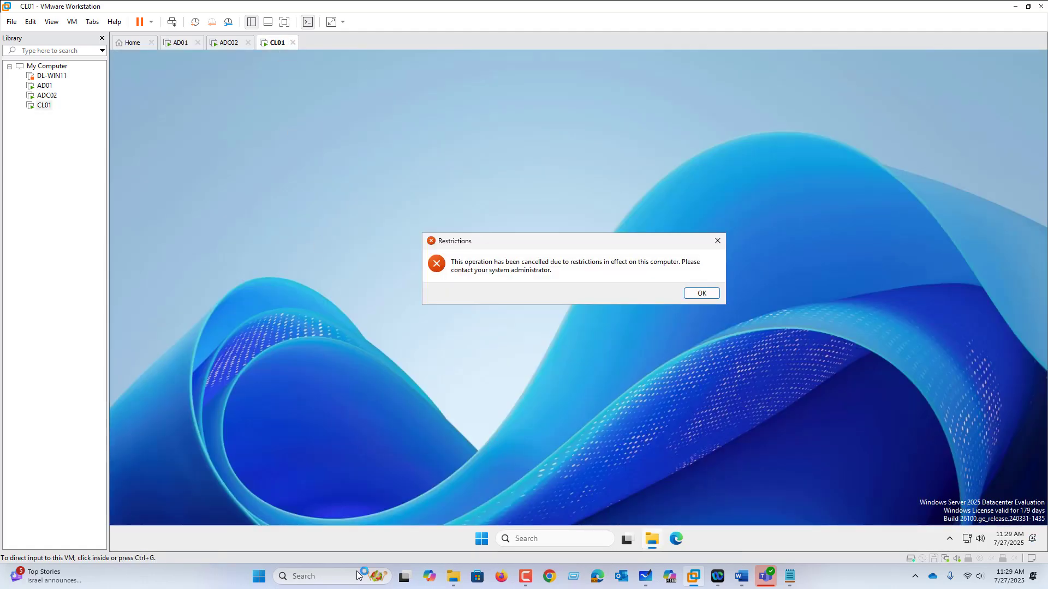
pyautogui.rightClick(481, 539)
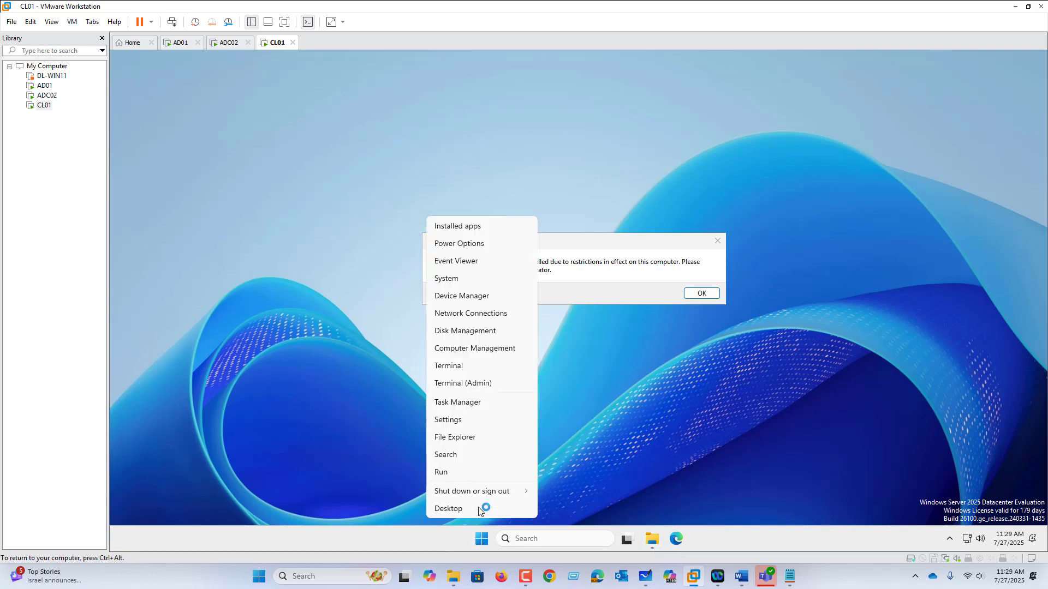
pyautogui.moveTo(482, 495)
pyautogui.click(553, 495)
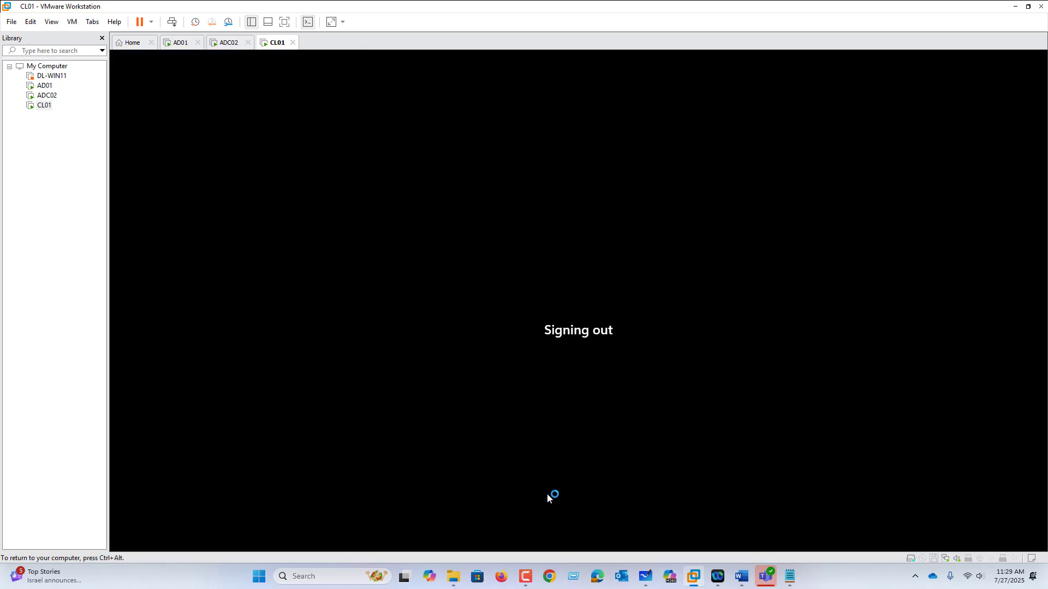
pyautogui.click(76, 22)
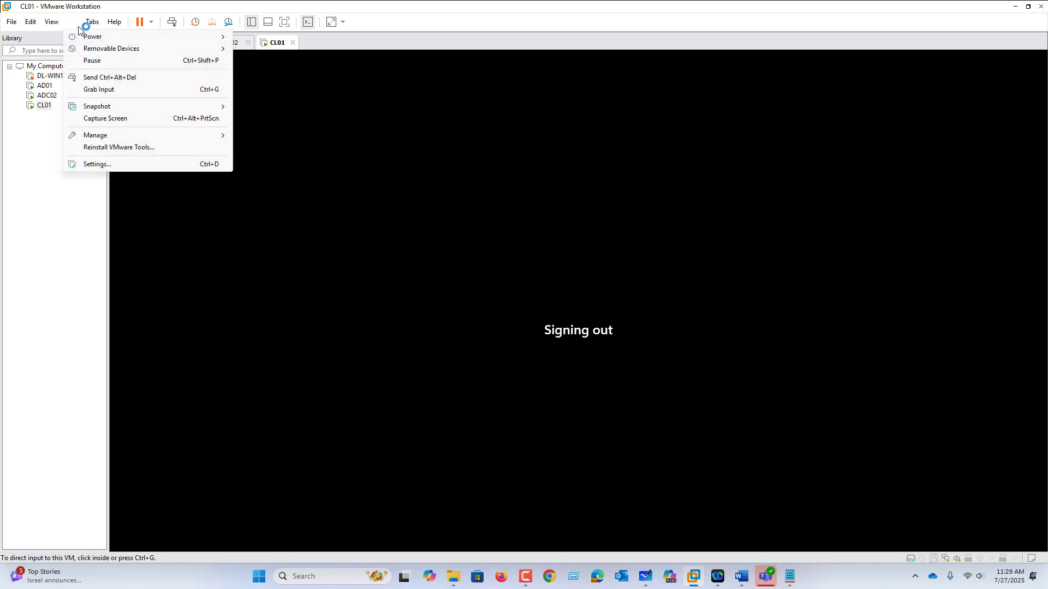
pyautogui.click(107, 77)
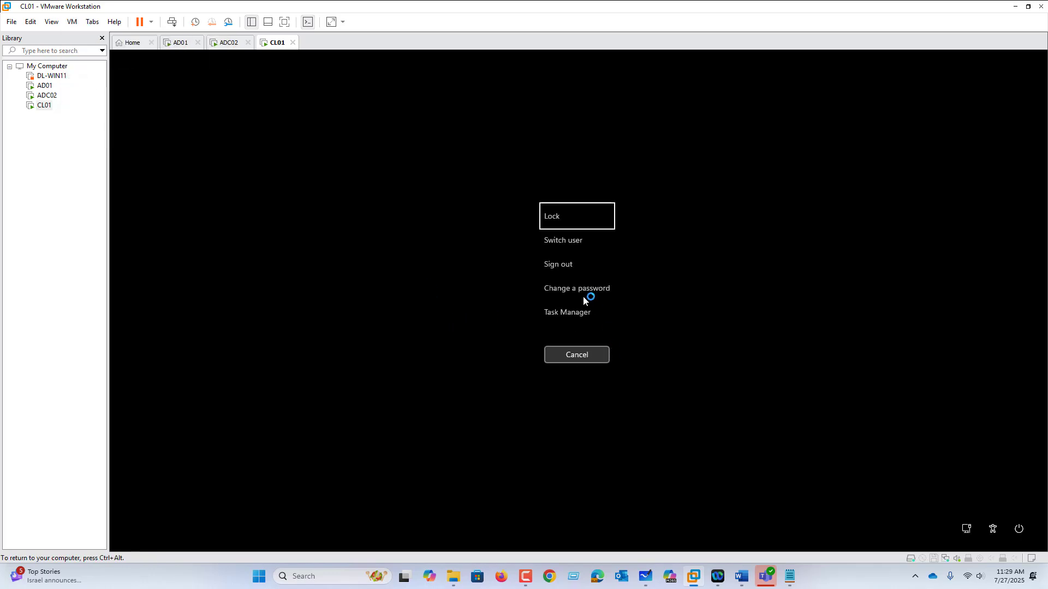
pyautogui.click(566, 267)
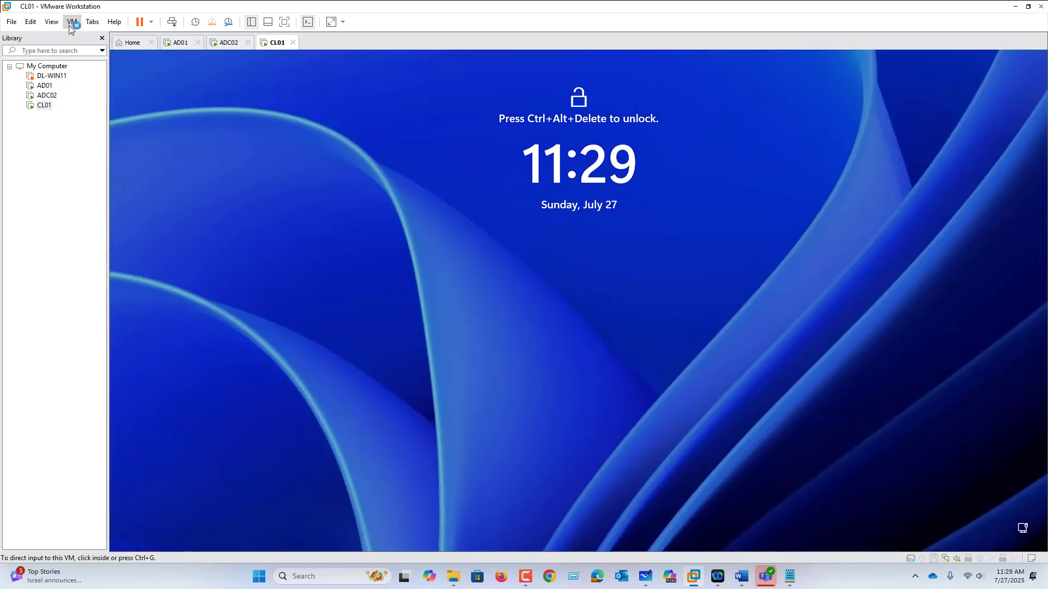
# Try to sign in to CL01 as IT01 with the account password
pyautogui.click(71, 22)
pyautogui.click(91, 78)
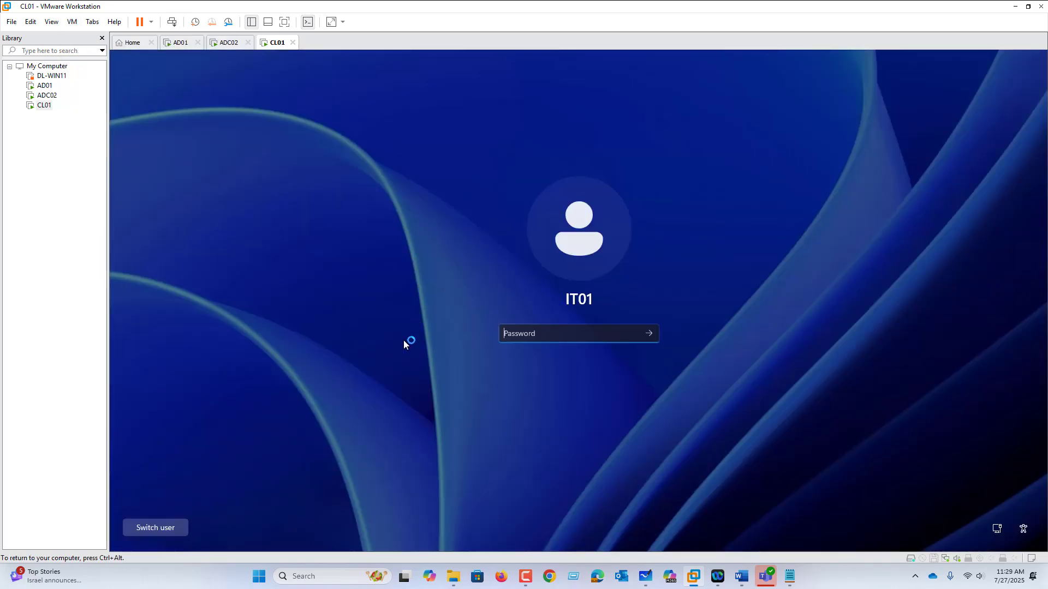
pyautogui.write('••••••••')
pyautogui.press('Return')
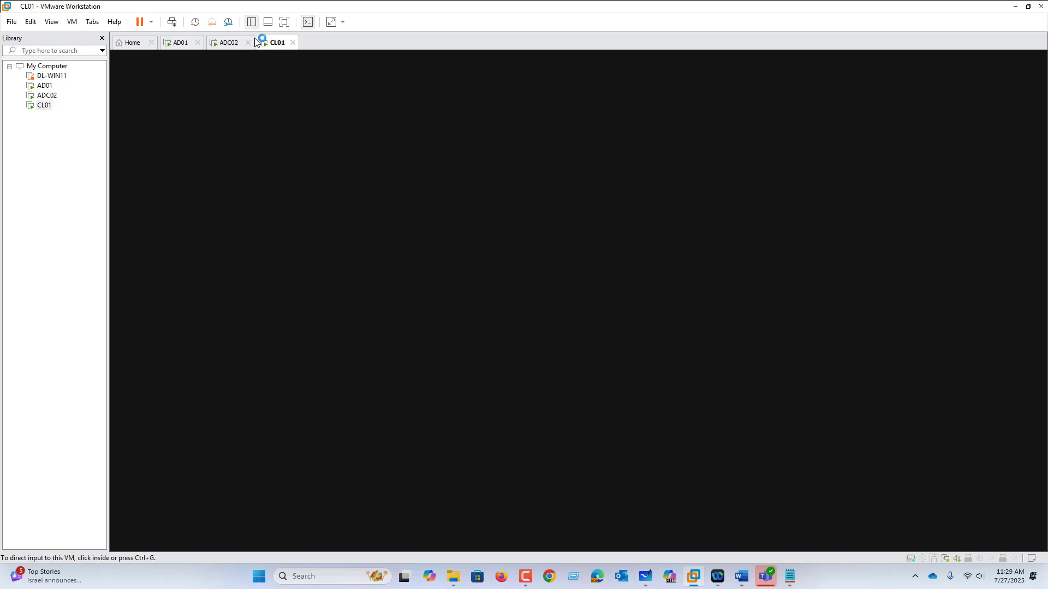
# Reset the unresponsive CL01 virtual machine
pyautogui.click(230, 44)
pyautogui.click(269, 46)
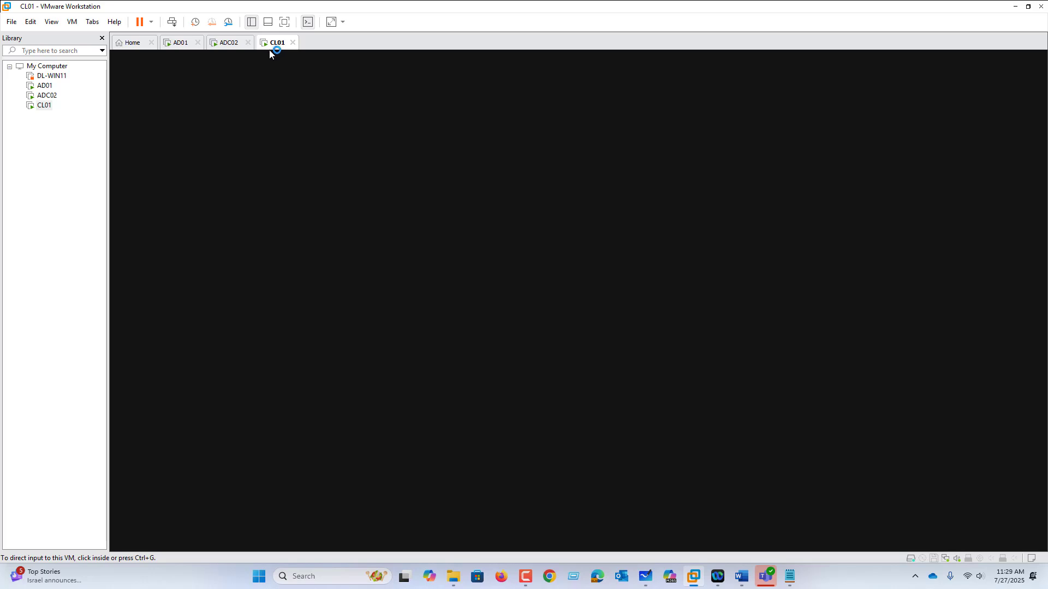
pyautogui.click(612, 284)
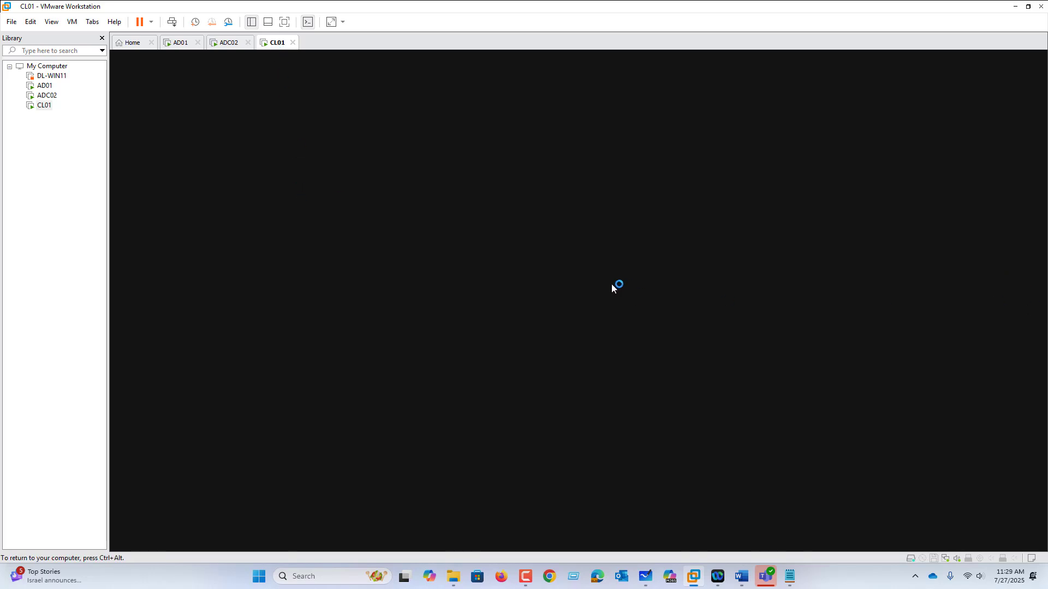
pyautogui.click(235, 43)
pyautogui.click(273, 43)
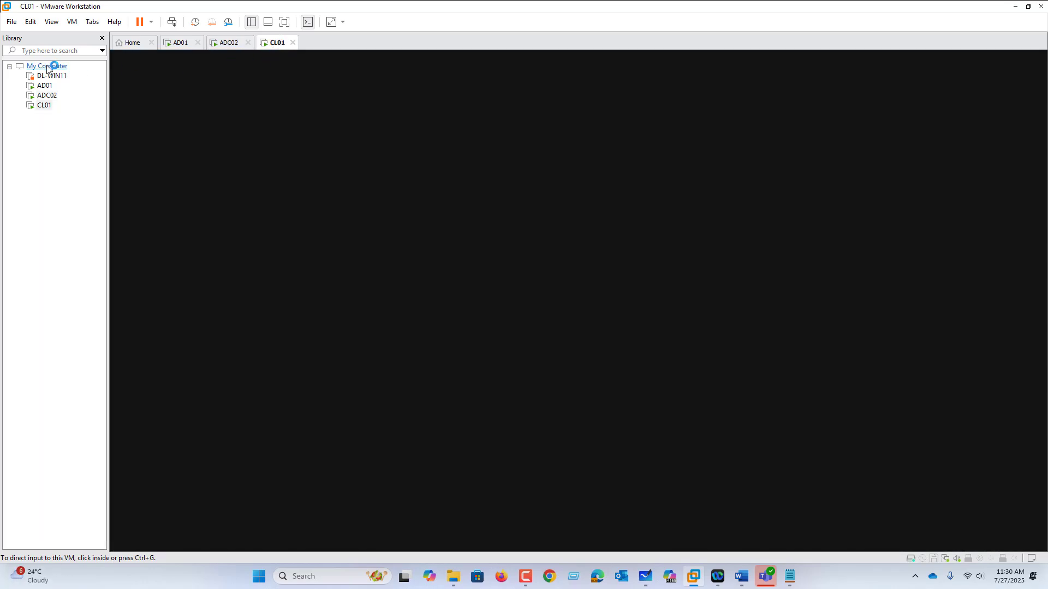
pyautogui.rightClick(276, 43)
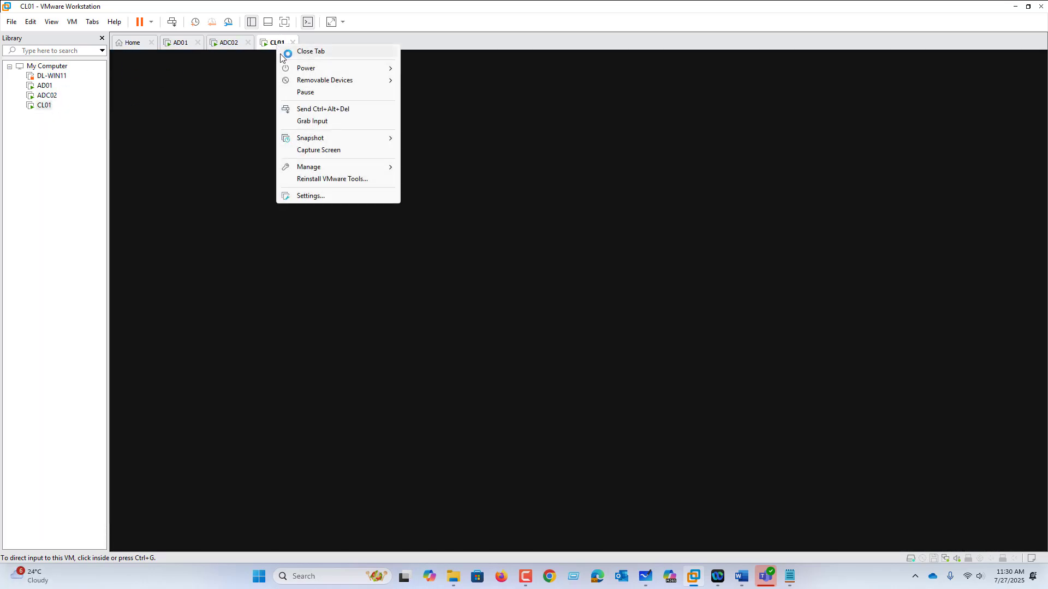
pyautogui.moveTo(313, 72)
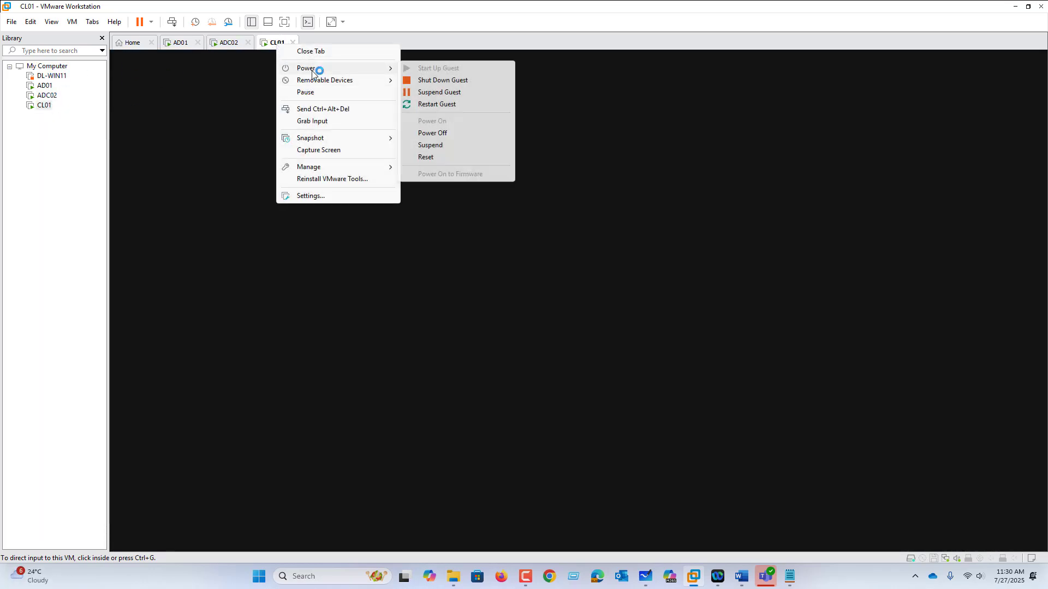
pyautogui.click(454, 157)
pyautogui.click(551, 306)
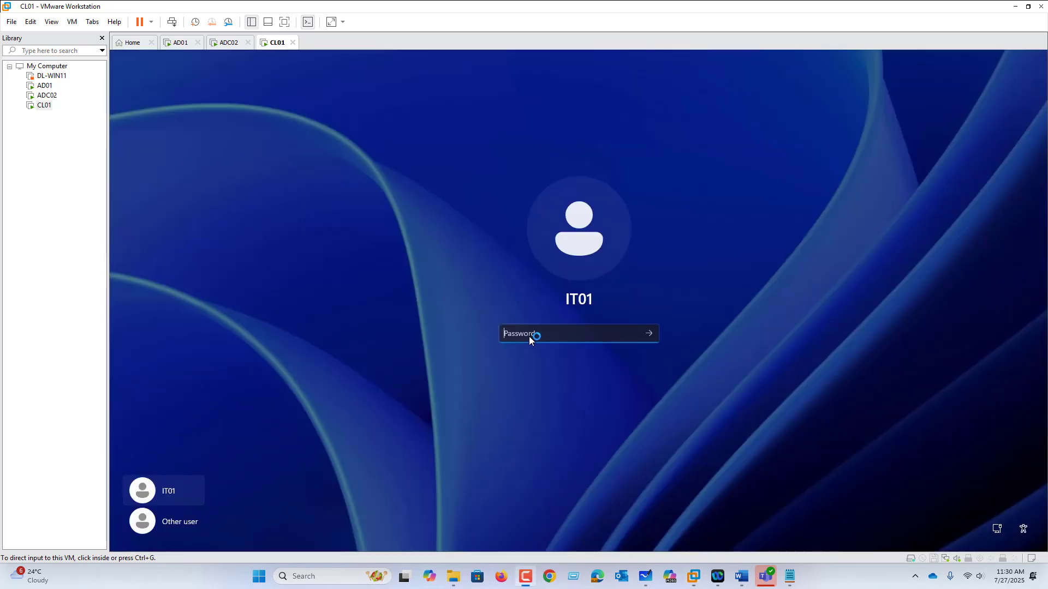
# Sign in to CL01 as IT01 with the account password and cancel the Shutdown Event Tracker
pyautogui.click(528, 336)
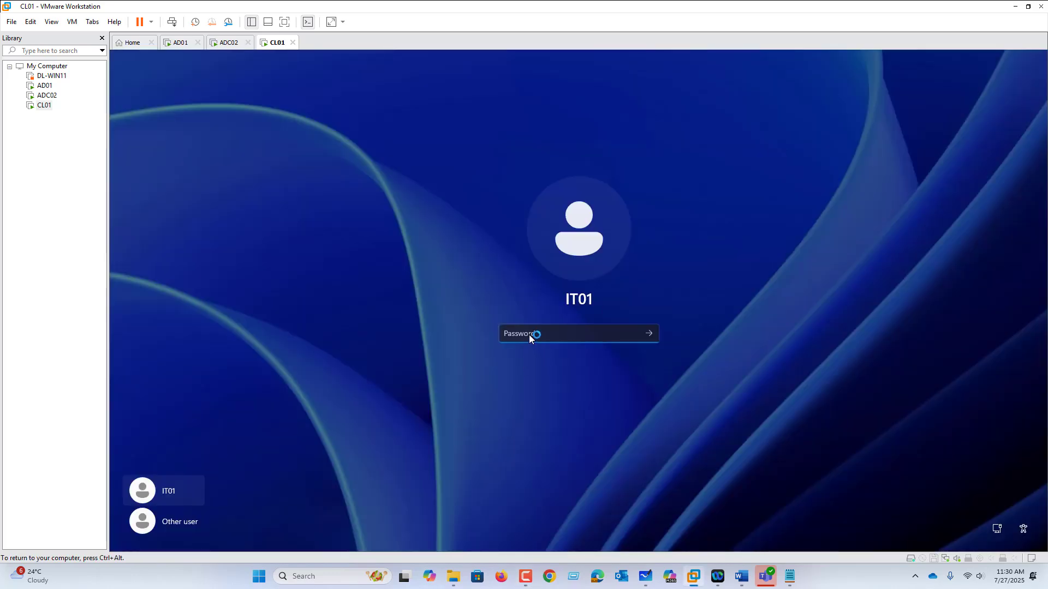
pyautogui.write('Pa')
pyautogui.press('Return')
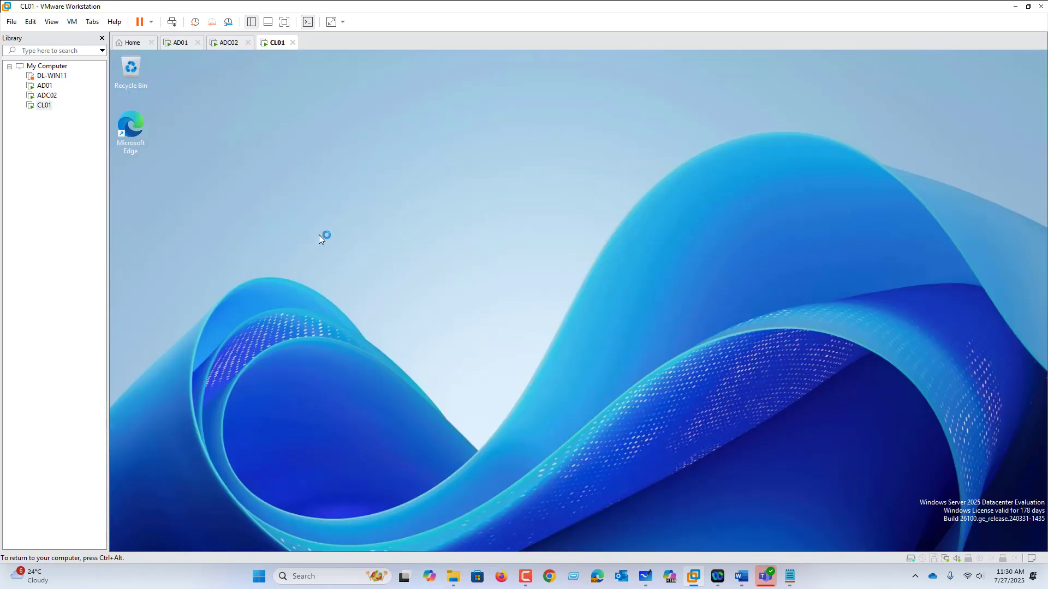
pyautogui.hotkey('ctrl', 'alt')
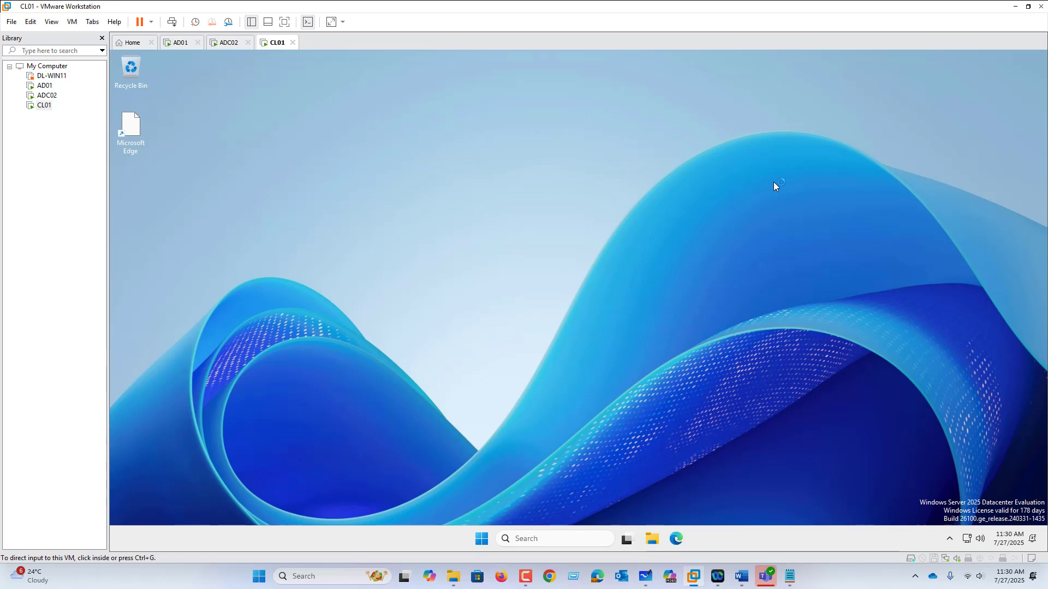
pyautogui.click(614, 369)
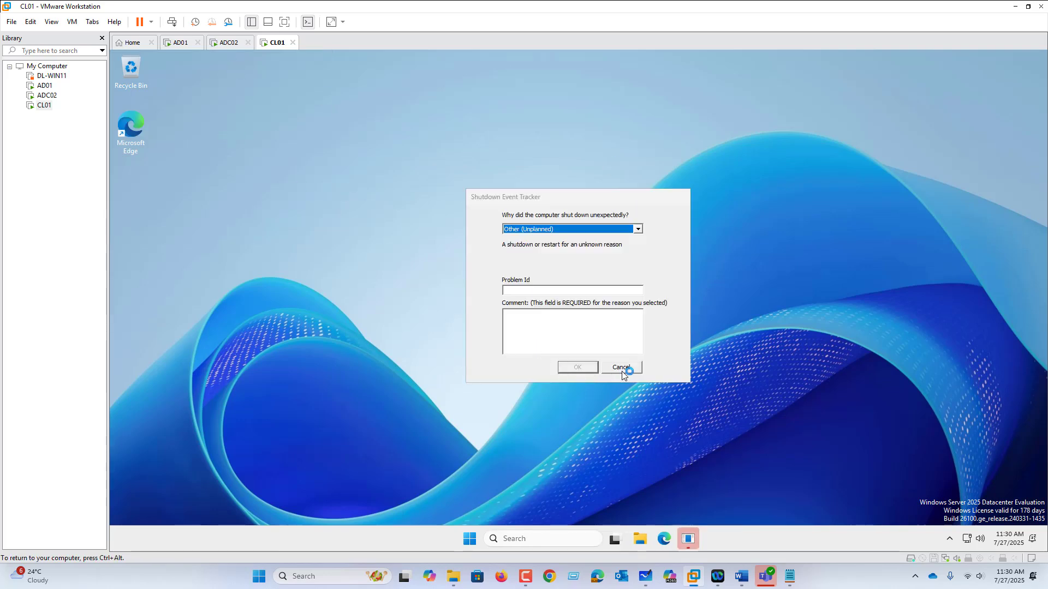
# Test IT01's Control Panel access on CL01 by searching for Control Panel and opening it
pyautogui.click(481, 539)
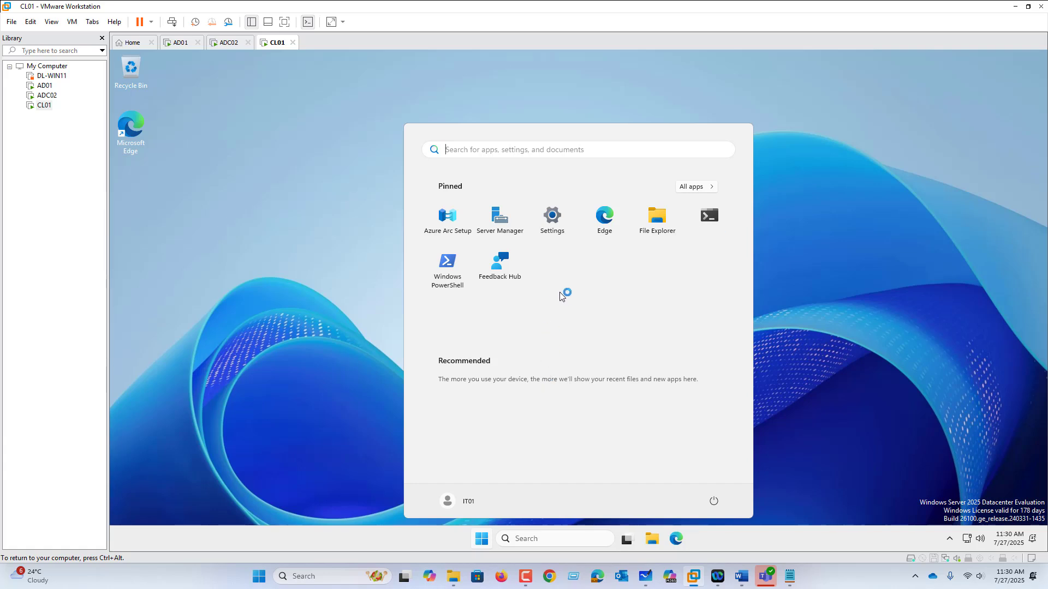
pyautogui.write('con')
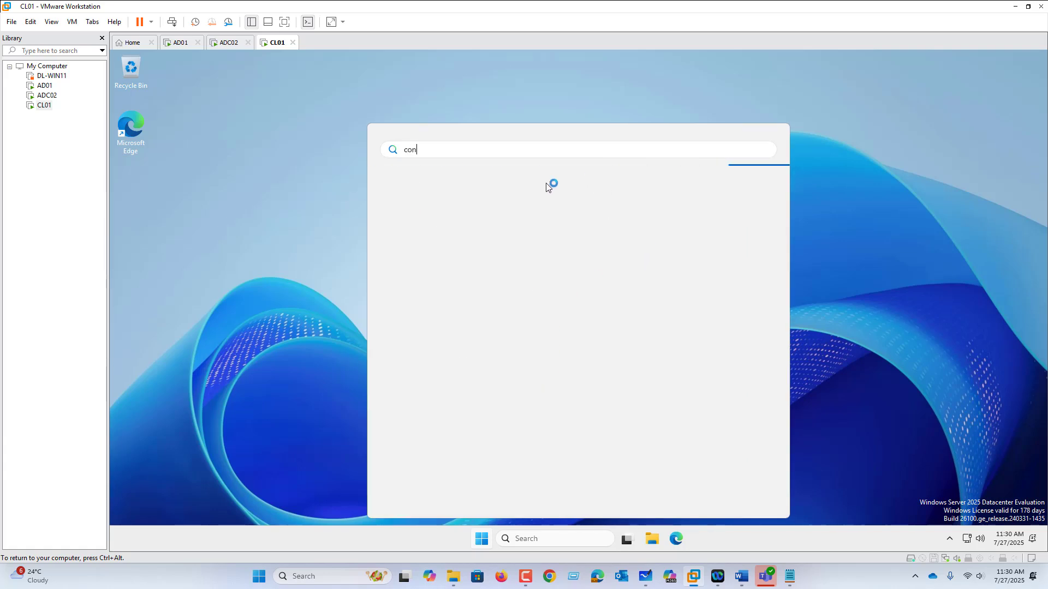
pyautogui.write('trol Panel')
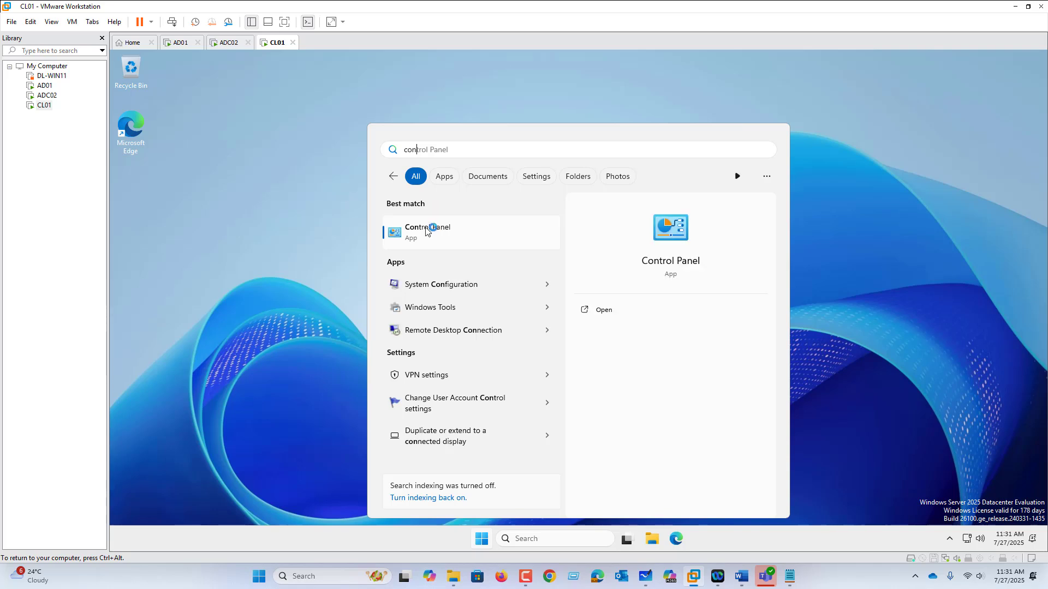
pyautogui.click(423, 231)
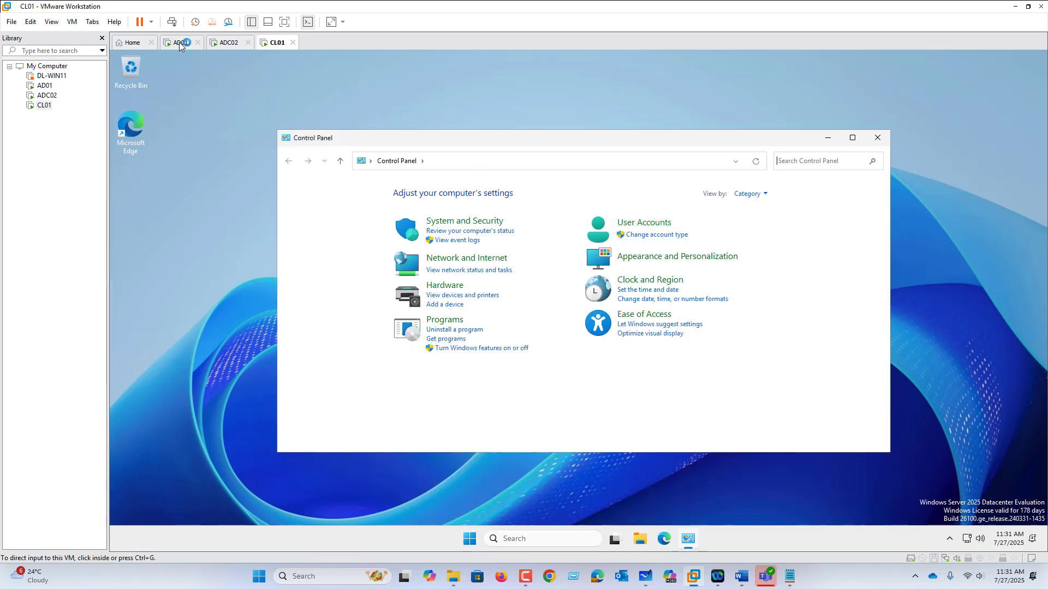
# On ADC02, open a command prompt and check the signed-in account with whoami
pyautogui.click(224, 42)
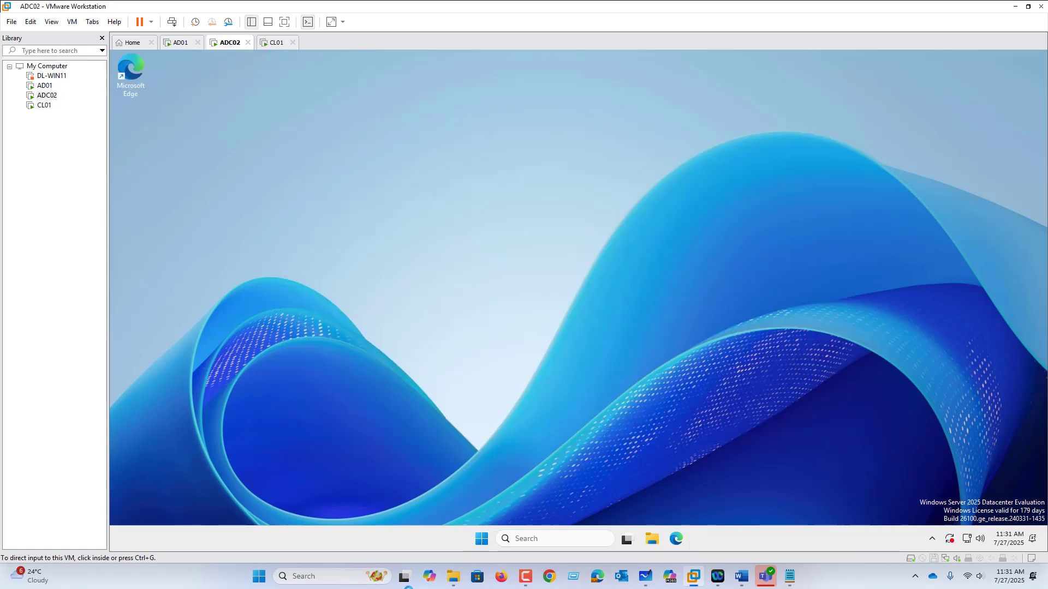
pyautogui.rightClick(485, 544)
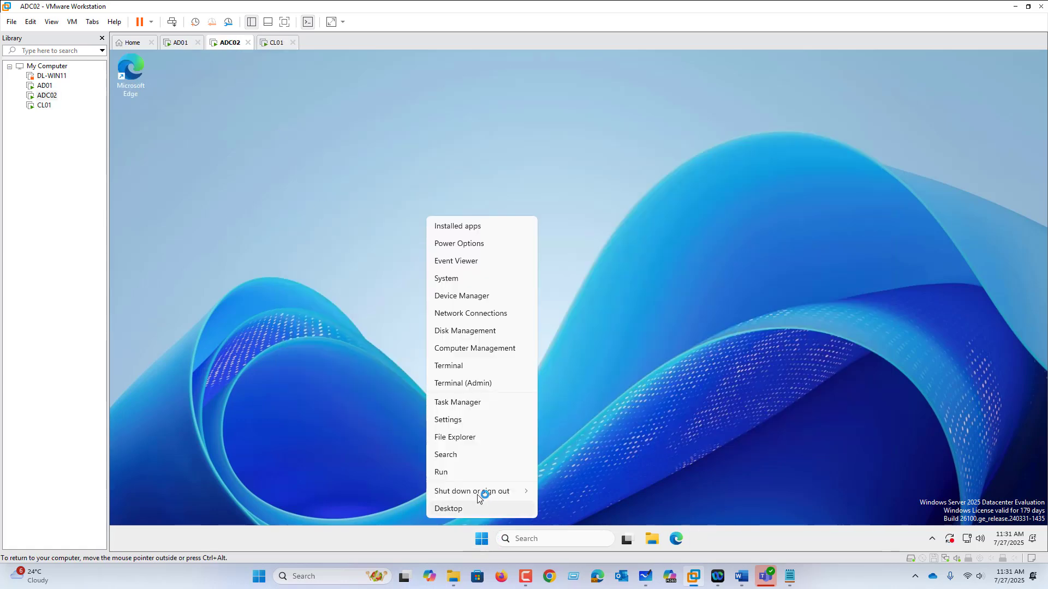
pyautogui.click(473, 478)
pyautogui.press('Return')
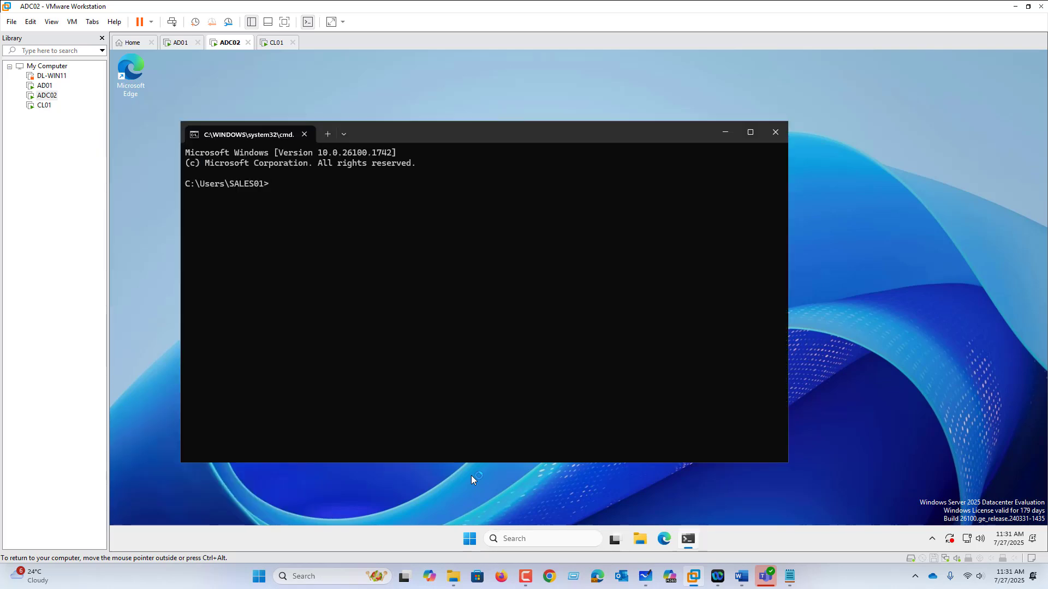
pyautogui.write('whomai')
pyautogui.press('Return')
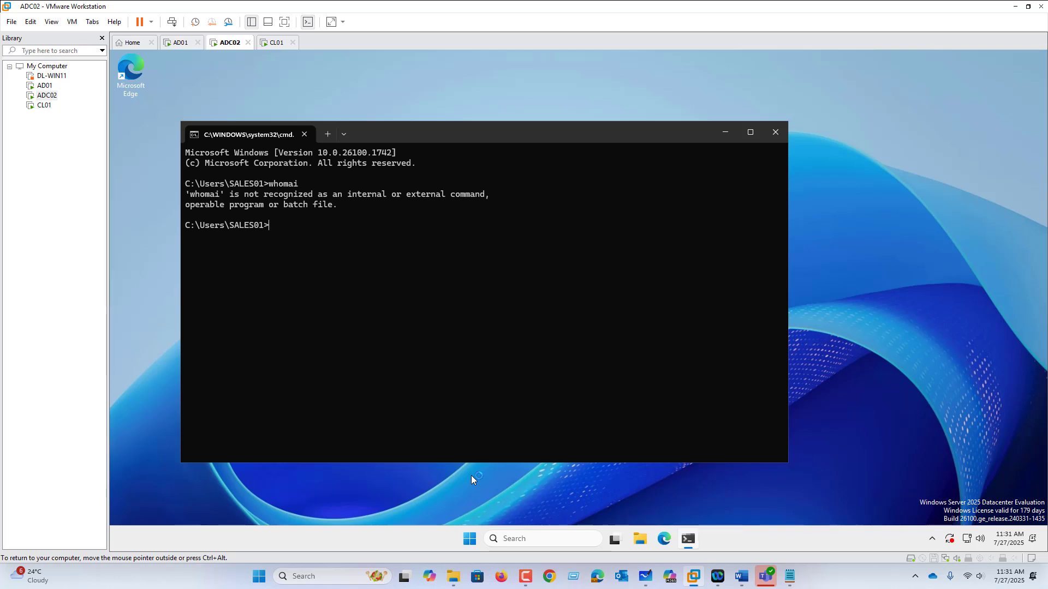
pyautogui.write('whoami')
pyautogui.press('Return')
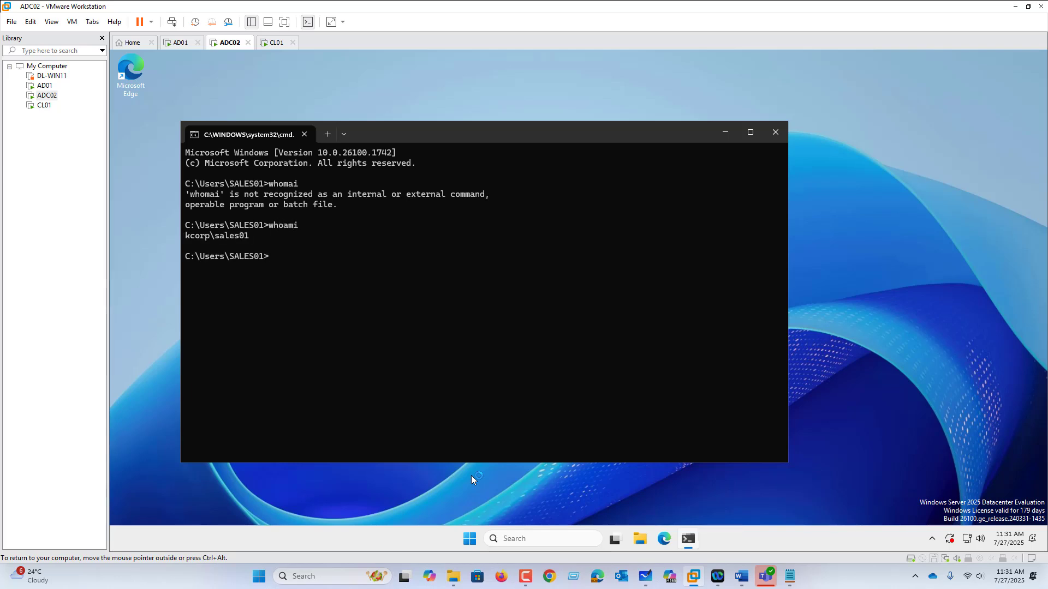
# Sign Sales01 out of ADC02 with the logoff command and sign back in with the account password
pyautogui.write('logoff')
pyautogui.press('Return')
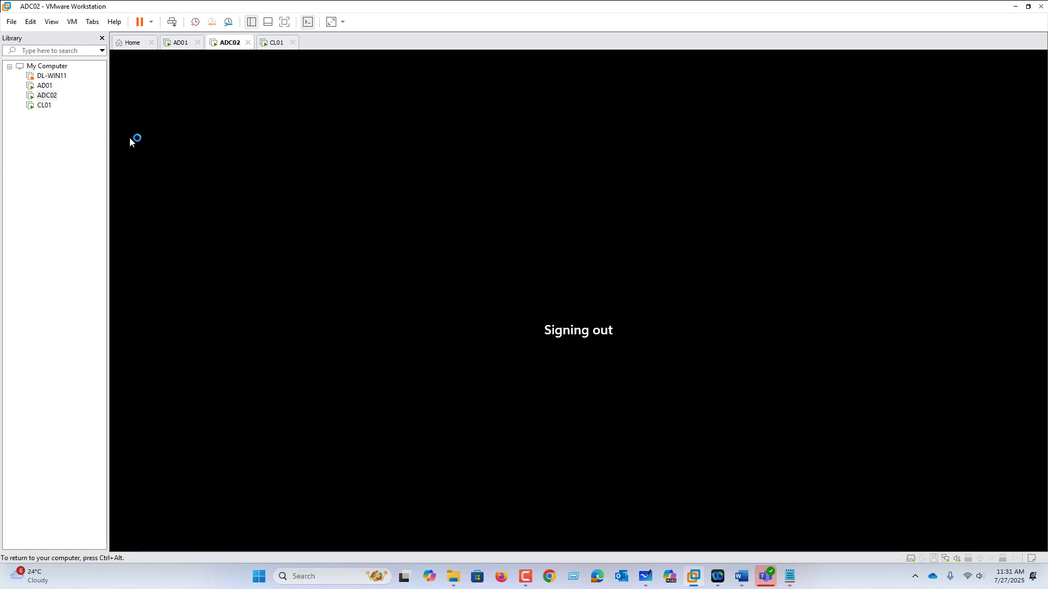
pyautogui.click(78, 25)
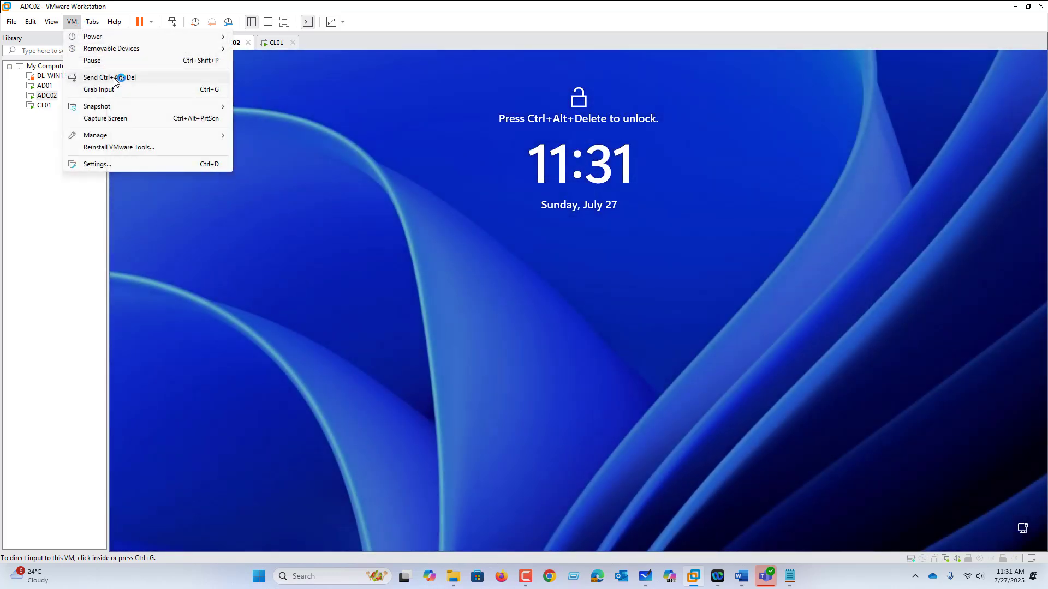
pyautogui.click(115, 77)
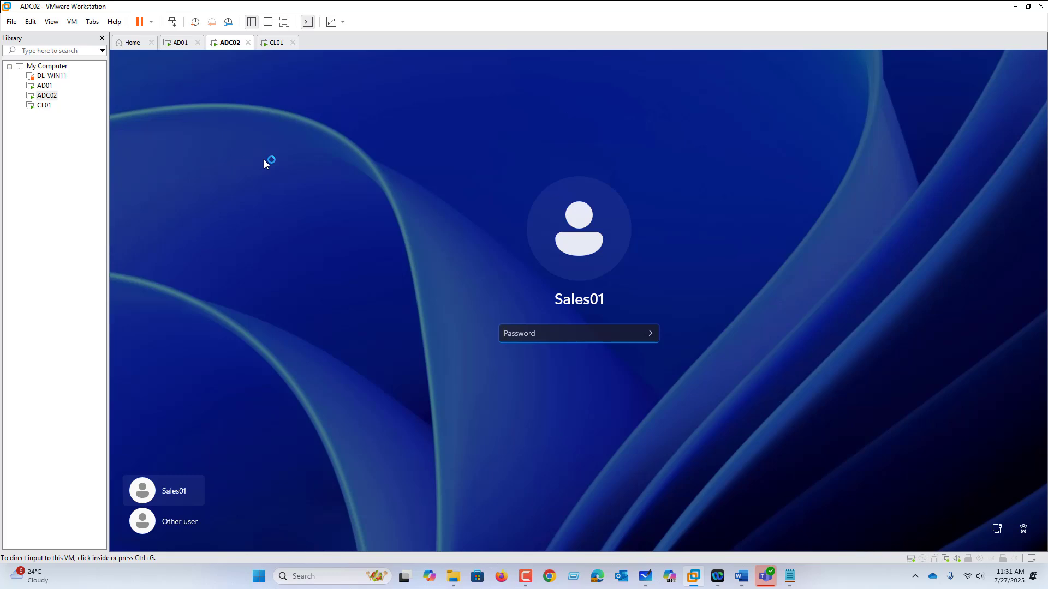
pyautogui.click(513, 339)
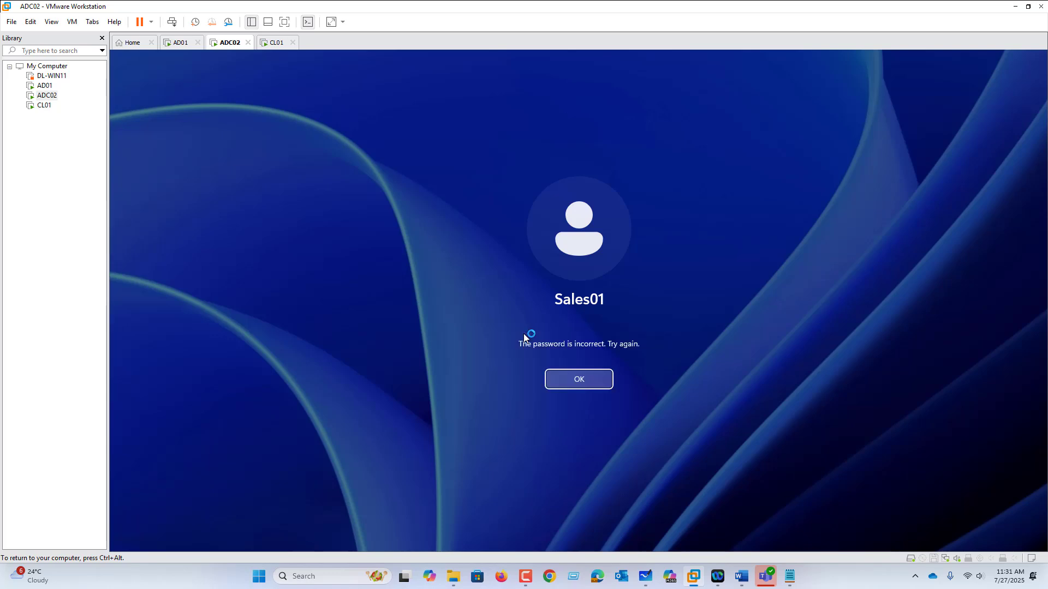
pyautogui.press('Return')
pyautogui.write('●')
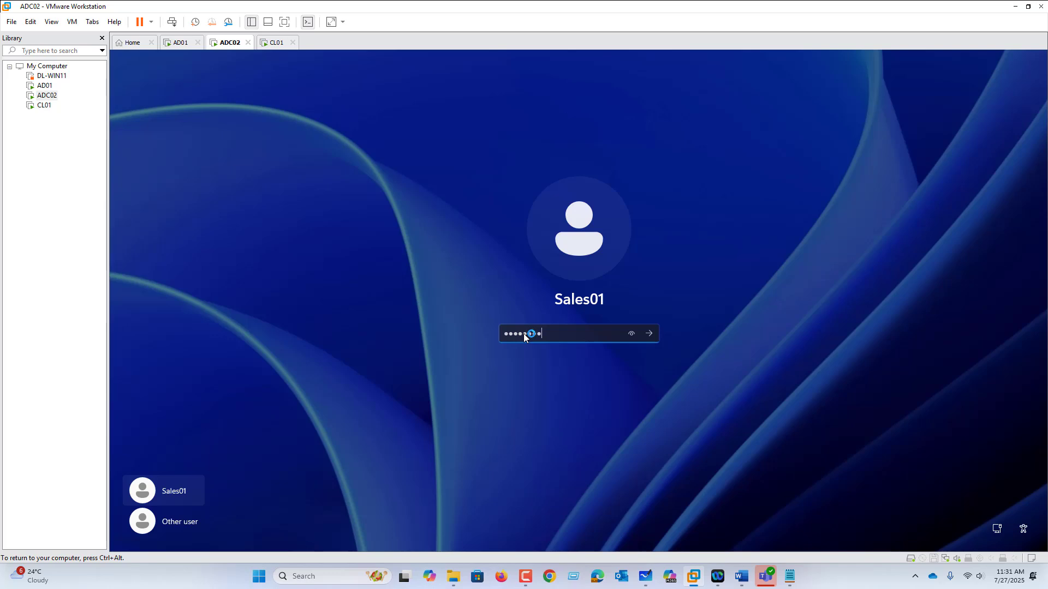
pyautogui.press('Return')
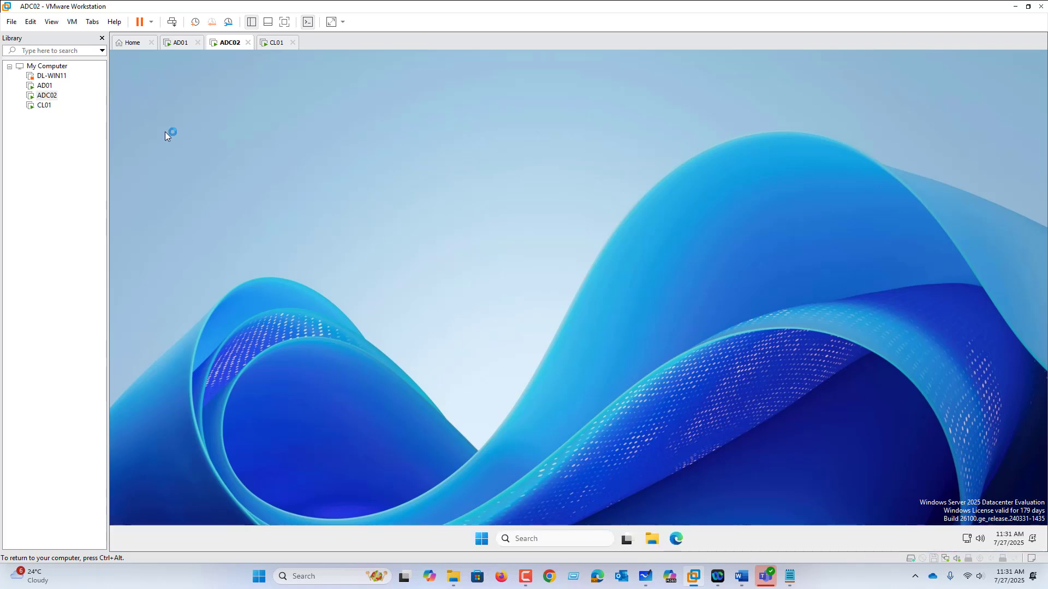
# Try to open Control Panel as Sales01 on ADC02 to test the inherited restriction
pyautogui.click(481, 538)
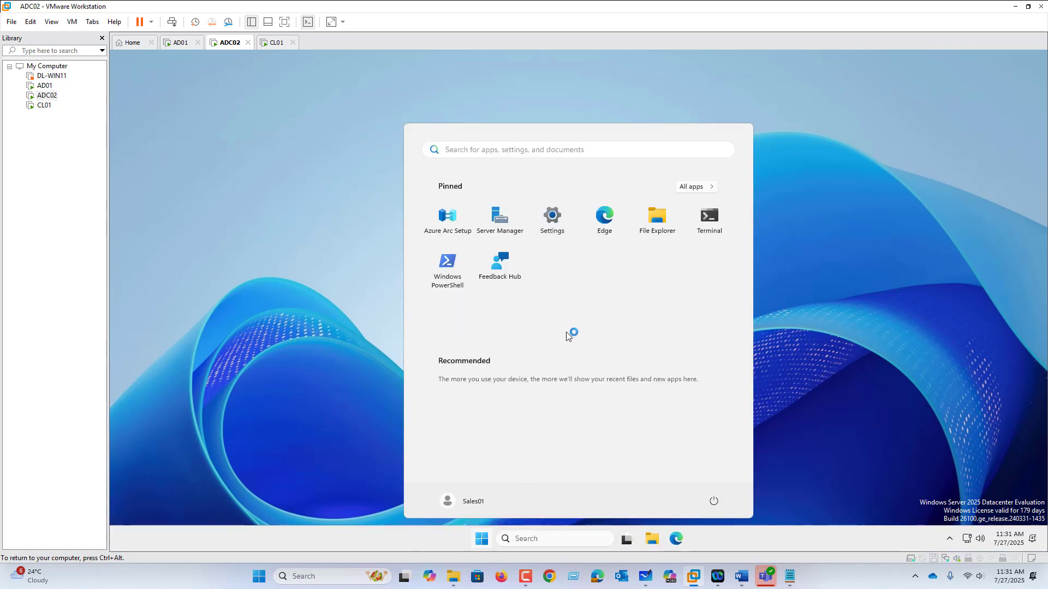
pyautogui.write('control Panel')
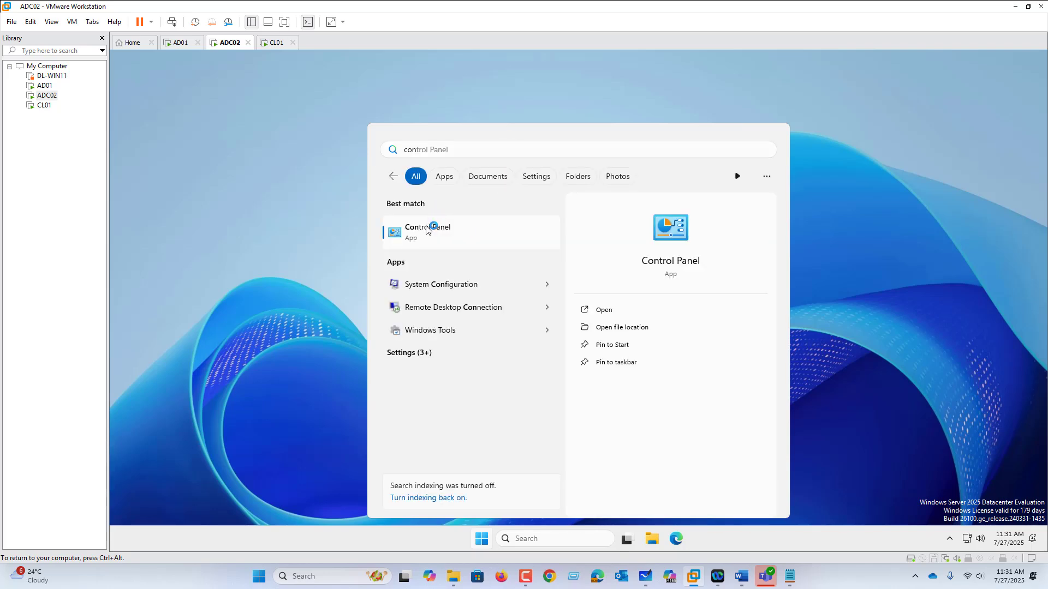
pyautogui.click(431, 228)
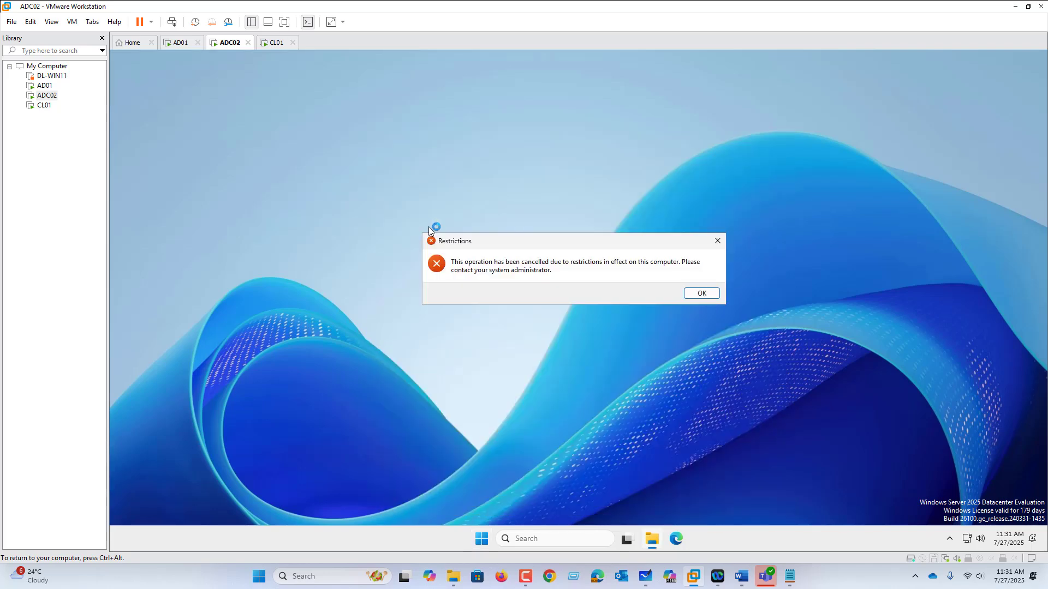
# Return to Group Policy Management on AD01, and switch to the policy diagram in Microsoft Whiteboard
pyautogui.click(174, 43)
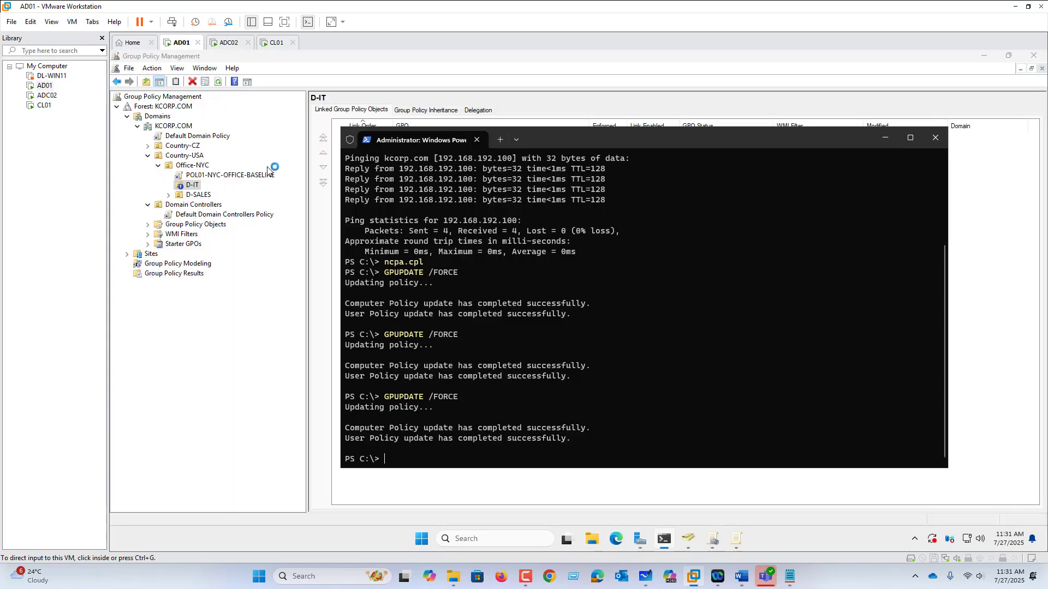
pyautogui.click(649, 583)
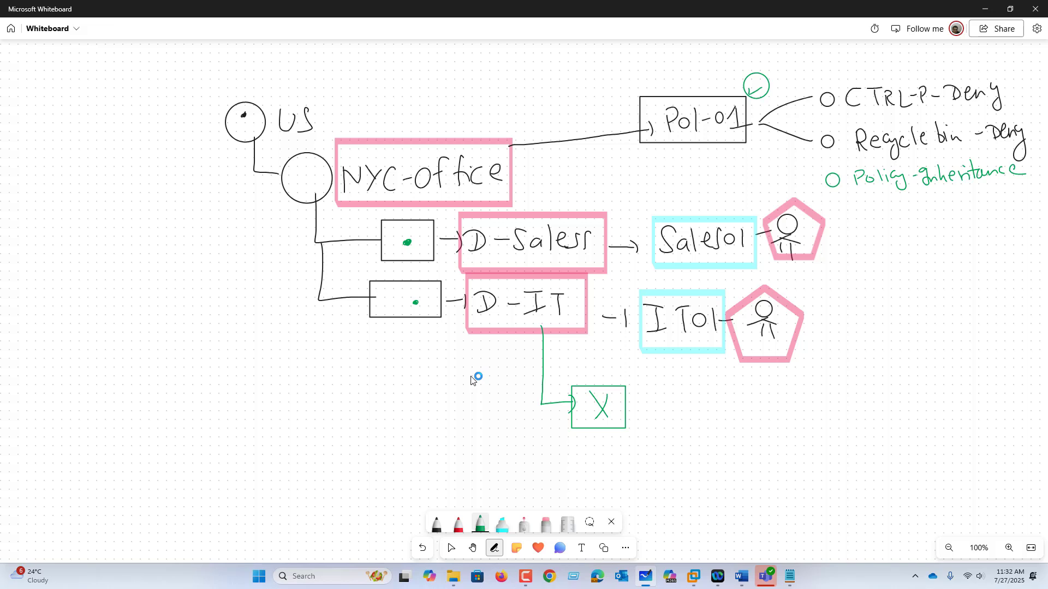
# Add a boxed red B.I note below the D-IT OU shape and a red Enforced note below Pol-01, framing Enforced in cyan highlighter
pyautogui.click(458, 524)
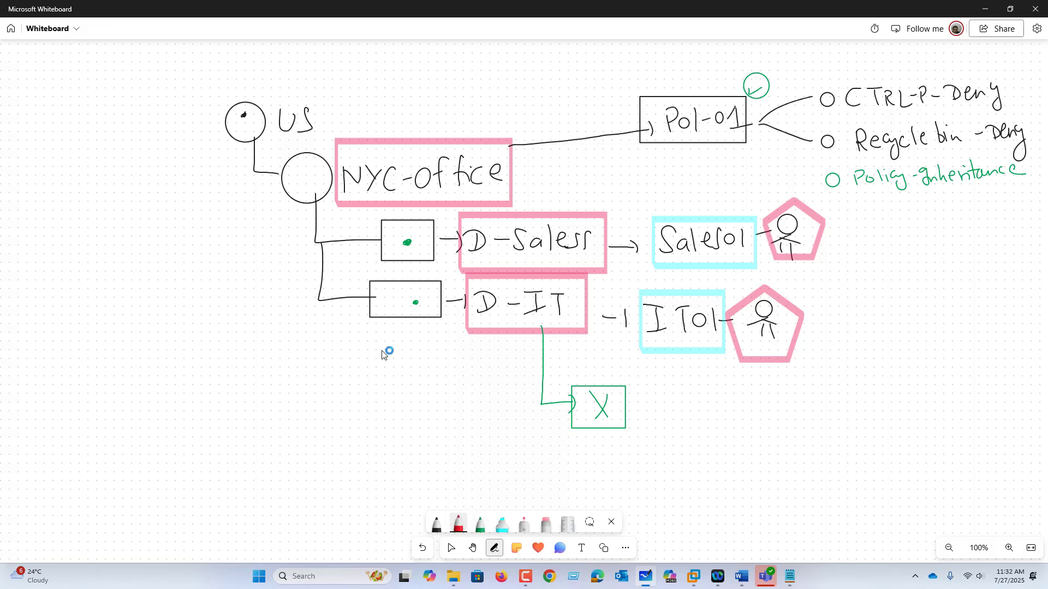
pyautogui.moveTo(390, 314)
pyautogui.mouseDown()
pyautogui.moveTo(421, 344)
pyautogui.moveTo(447, 341)
pyautogui.moveTo(457, 352)
pyautogui.moveTo(417, 329)
pyautogui.moveTo(462, 362)
pyautogui.moveTo(464, 324)
pyautogui.mouseUp()
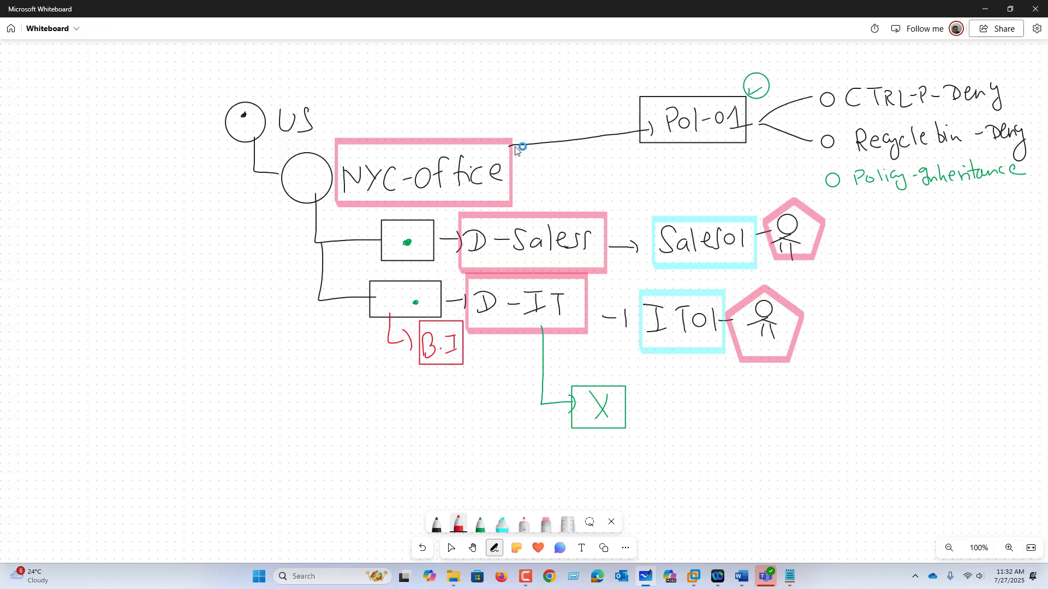
pyautogui.moveTo(675, 136); pyautogui.dragTo(688, 165)
pyautogui.moveTo(701, 174)
pyautogui.mouseDown()
pyautogui.moveTo(702, 158)
pyautogui.moveTo(715, 172)
pyautogui.moveTo(778, 154)
pyautogui.mouseUp()
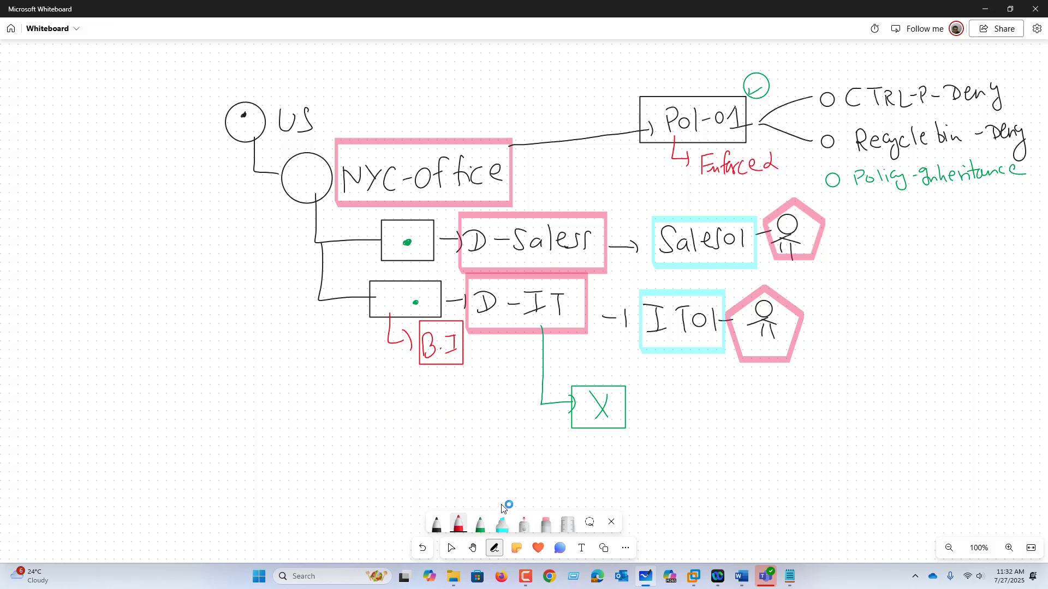
pyautogui.click(502, 524)
pyautogui.moveTo(699, 149)
pyautogui.mouseDown()
pyautogui.moveTo(694, 186)
pyautogui.moveTo(776, 185)
pyautogui.moveTo(696, 147)
pyautogui.mouseUp()
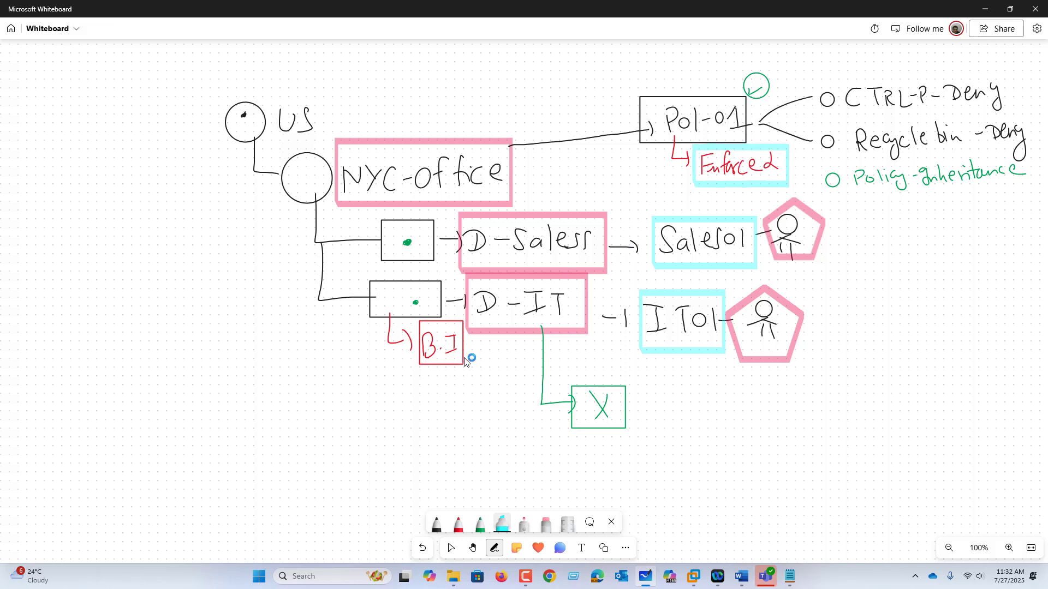
# Write No-value in cyan highlighter with an arrow from the B.I note, and change the highlighter colour to red
pyautogui.moveTo(440, 359)
pyautogui.mouseDown()
pyautogui.moveTo(461, 405)
pyautogui.moveTo(497, 439)
pyautogui.moveTo(519, 451)
pyautogui.moveTo(533, 442)
pyautogui.moveTo(543, 463)
pyautogui.moveTo(583, 452)
pyautogui.moveTo(613, 461)
pyautogui.mouseUp()
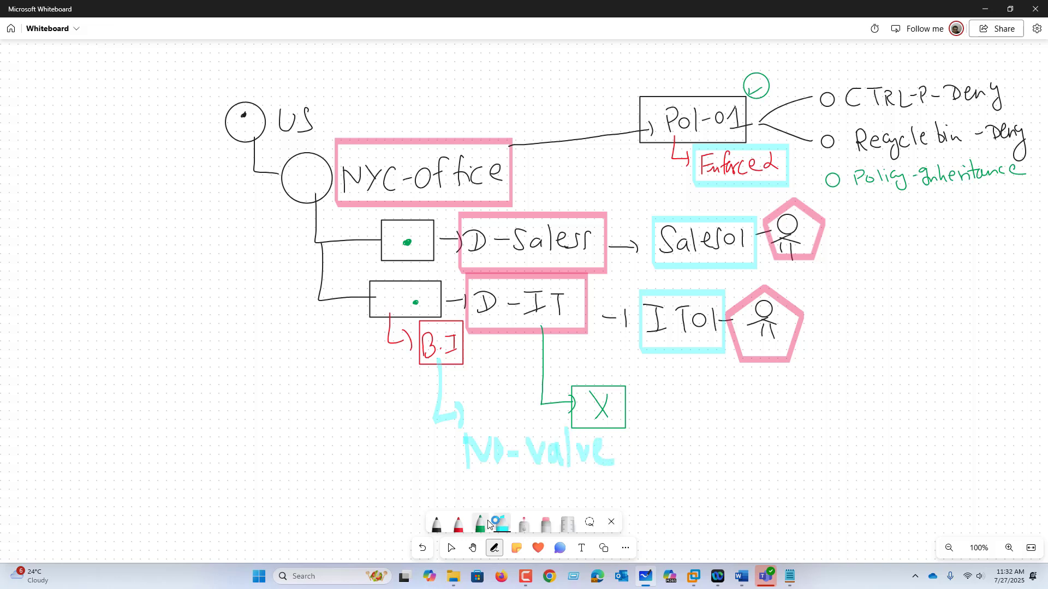
pyautogui.click(499, 524)
pyautogui.click(512, 420)
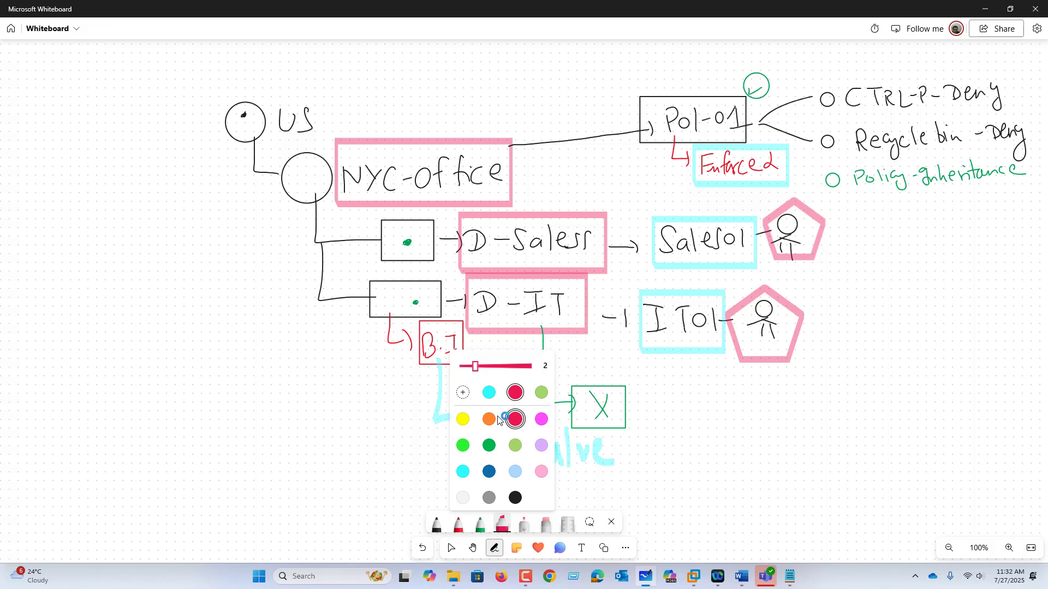
pyautogui.click(707, 414)
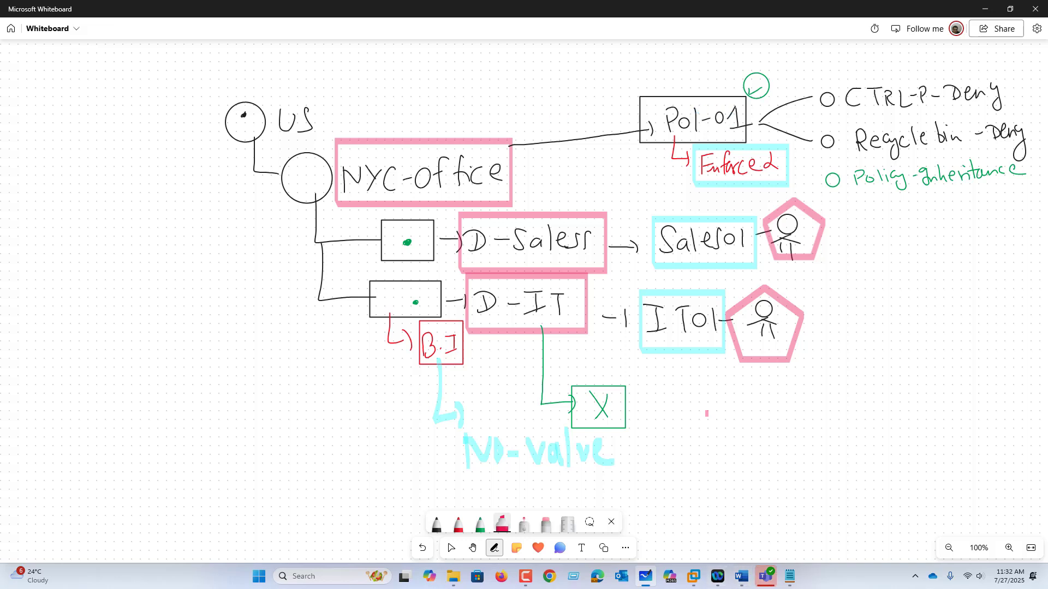
# Switch to AD01 in VMware Workstation and set the POL01-NYC-OFFICE-BASELINE link under Office-NYC to Enforced
pyautogui.click(693, 576)
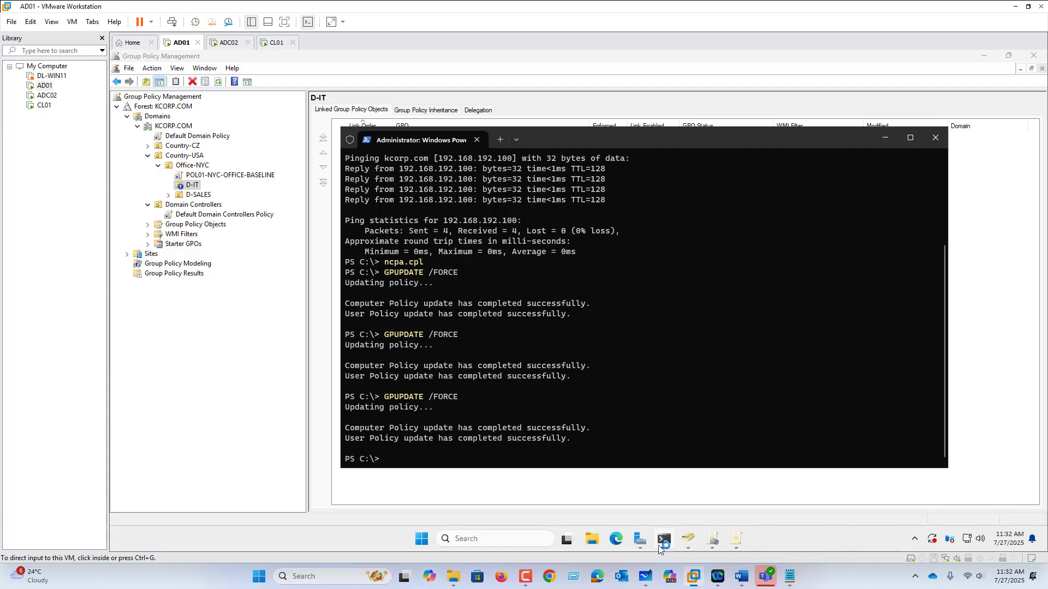
pyautogui.click(203, 175)
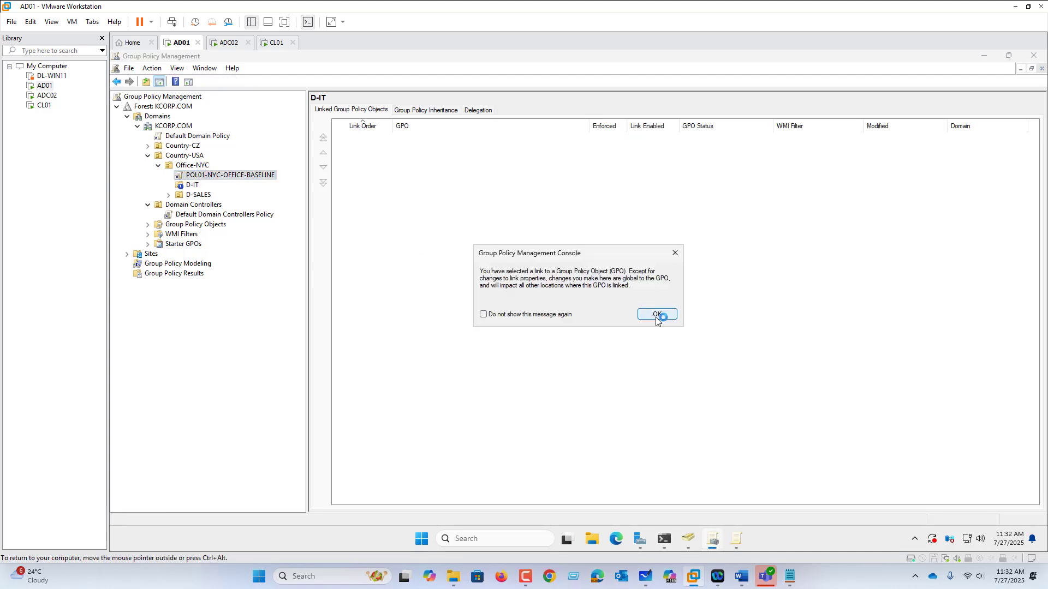
pyautogui.click(657, 315)
pyautogui.rightClick(225, 178)
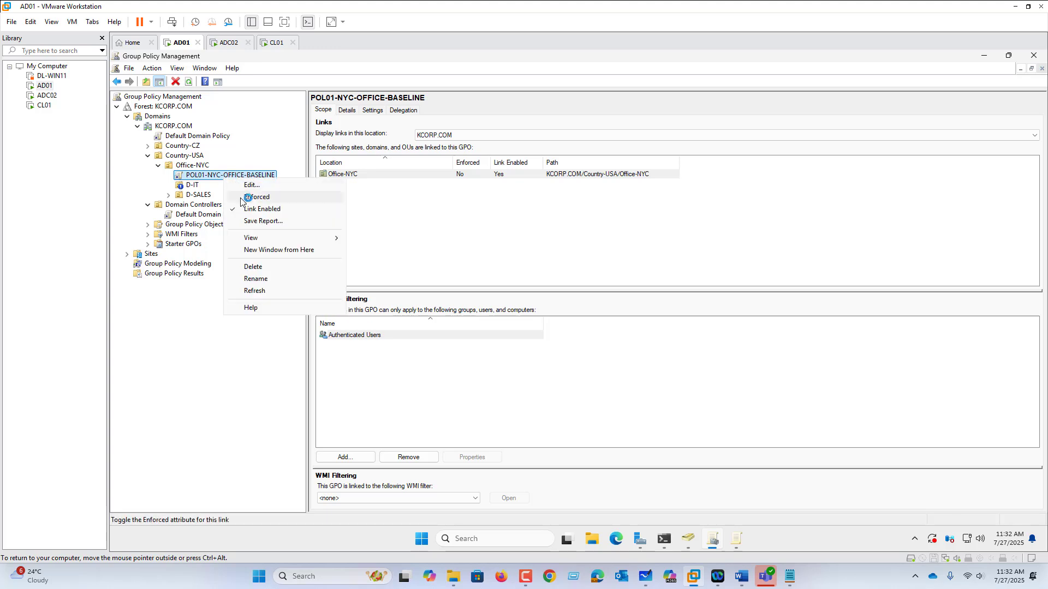
pyautogui.click(242, 198)
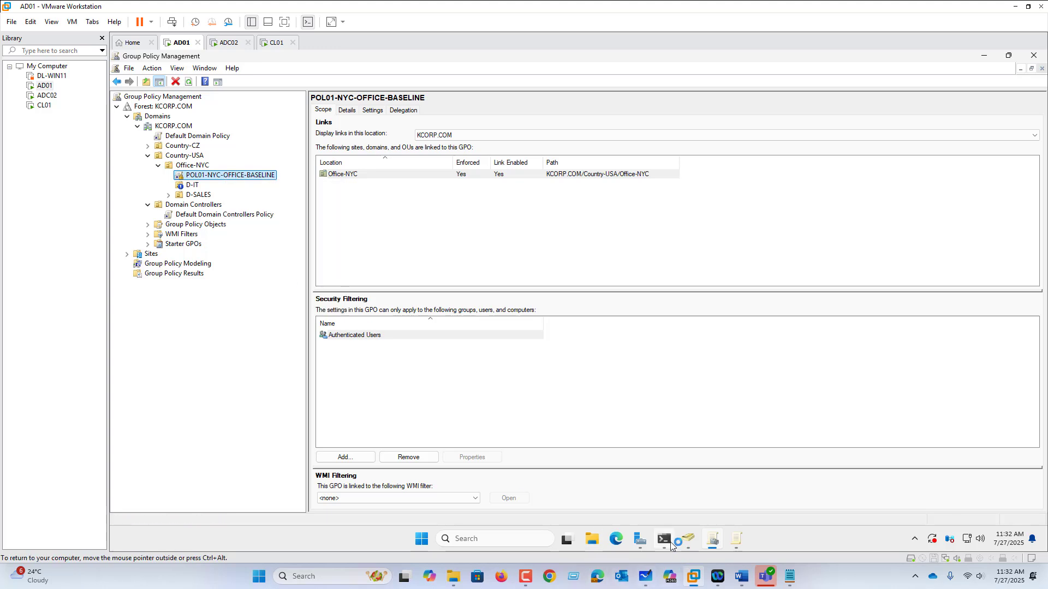
# Apply the enforced link by running GPUPDATE /FORCE in PowerShell on AD01
pyautogui.click(669, 542)
pyautogui.press('Up')
pyautogui.press('Return')
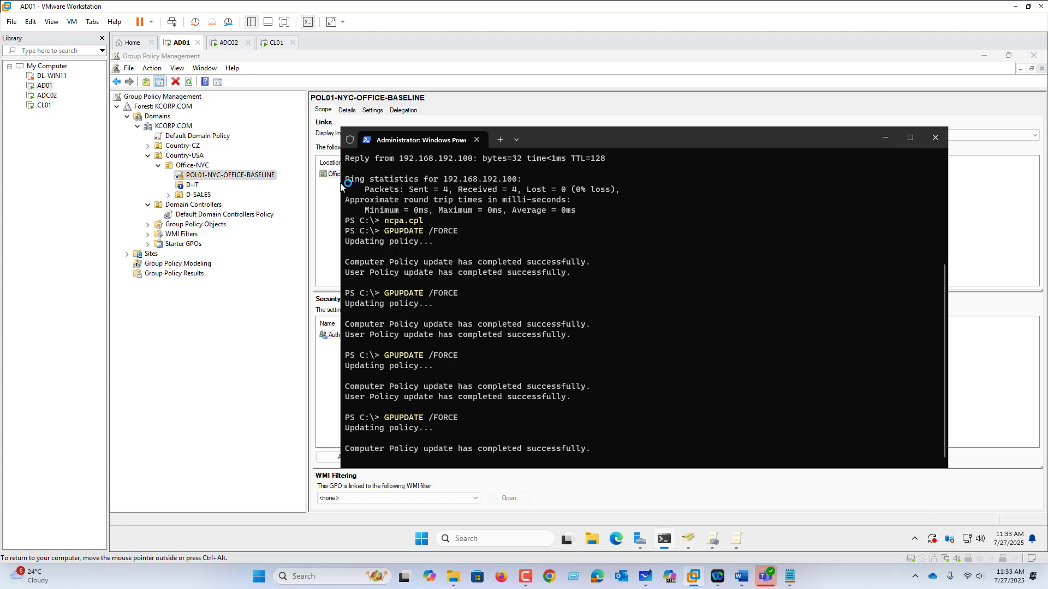
# On CL01, sign IT01 out and sign back in with the account password
pyautogui.click(276, 45)
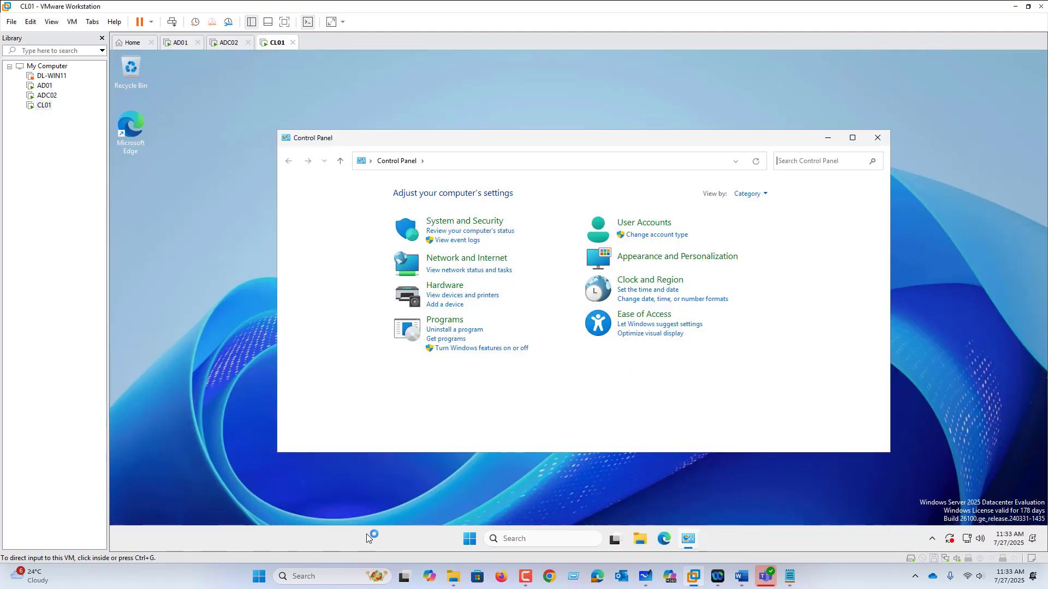
pyautogui.rightClick(468, 540)
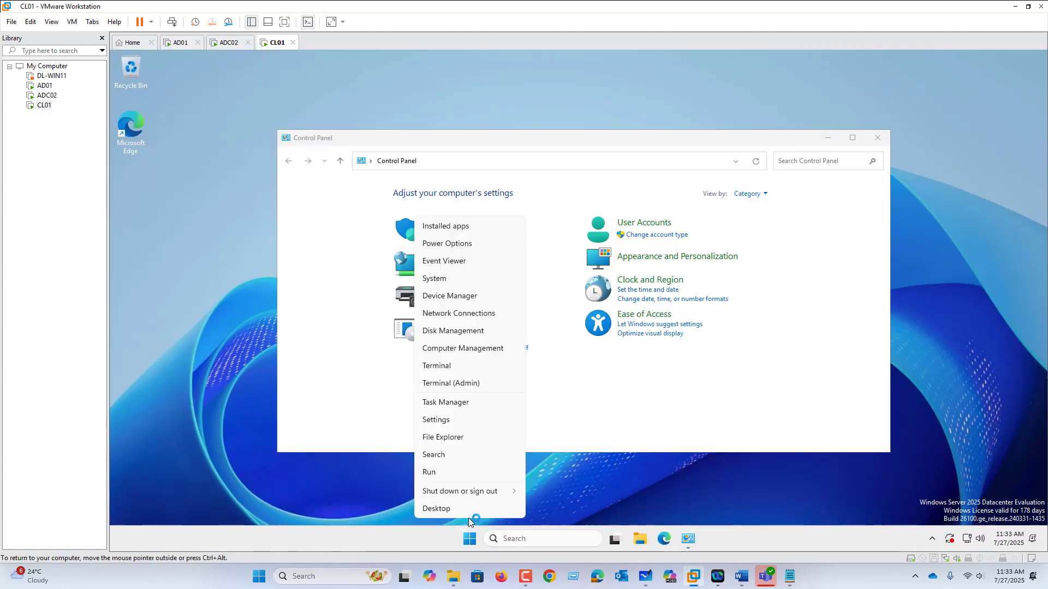
pyautogui.moveTo(496, 492)
pyautogui.click(536, 495)
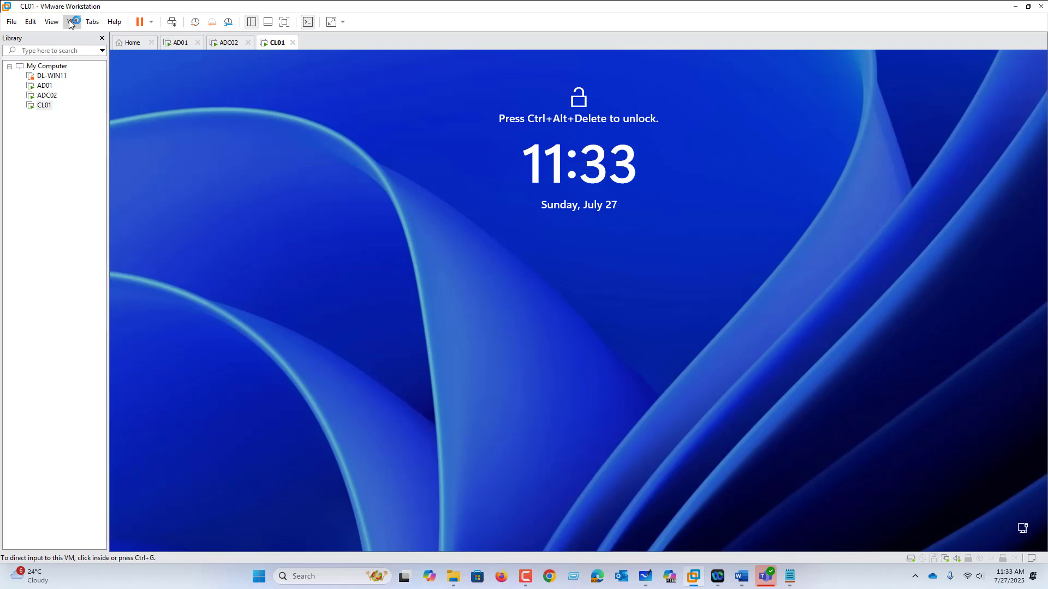
pyautogui.click(72, 22)
pyautogui.click(123, 78)
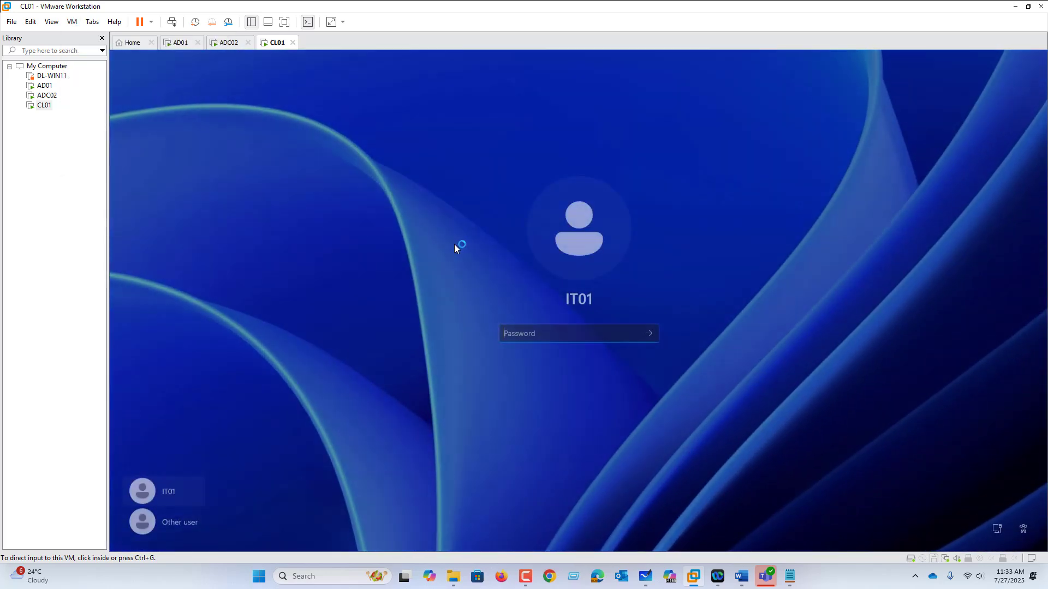
pyautogui.write('P')
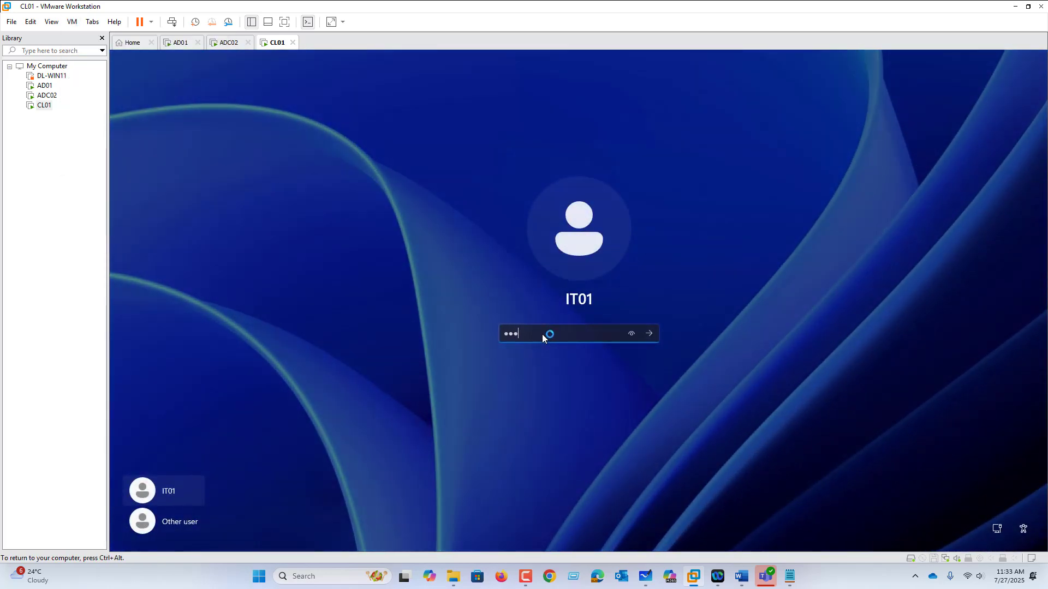
pyautogui.press('Return')
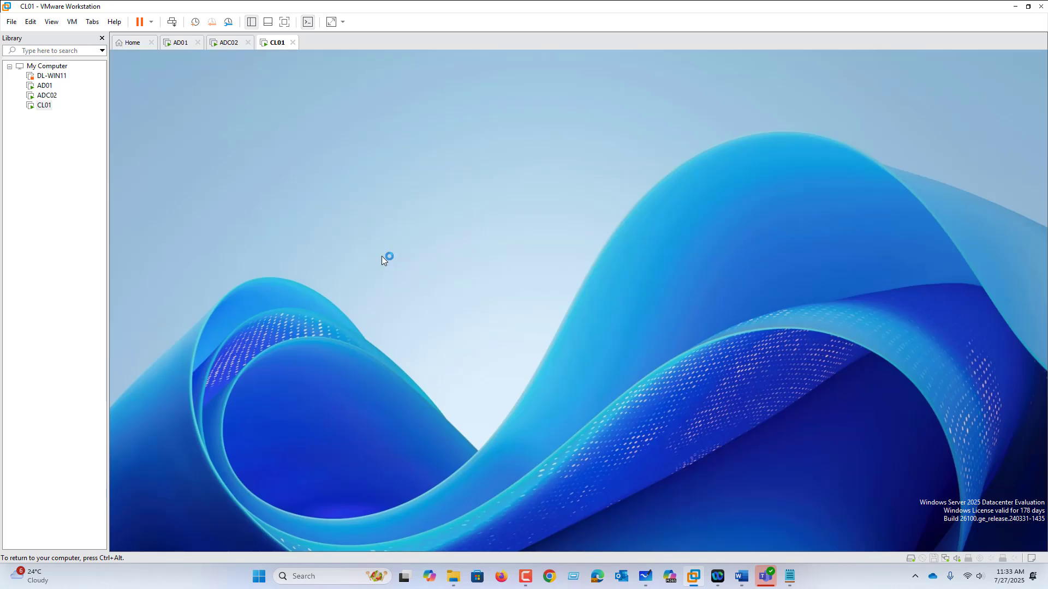
pyautogui.hotkey('ctrl', 'alt')
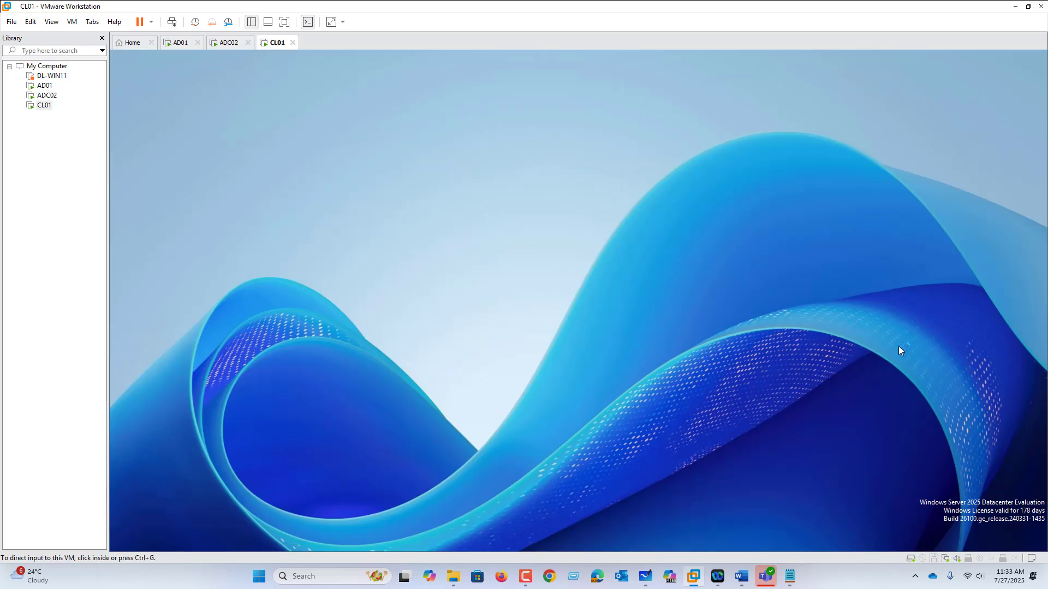
pyautogui.click(558, 525)
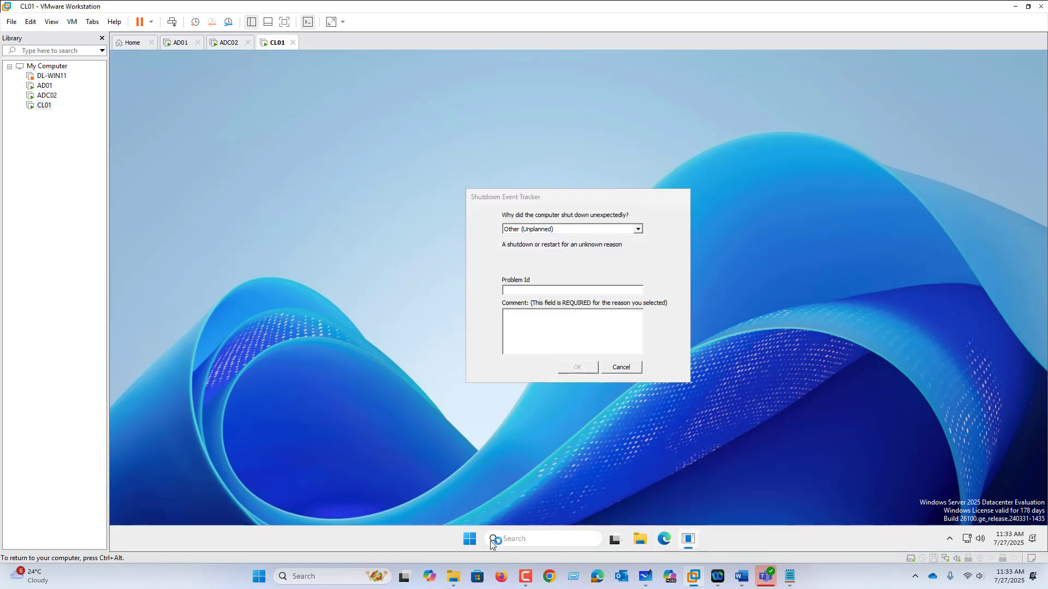
# Try to open Control Panel as IT01 on CL01 to test the enforced policy
pyautogui.click(473, 542)
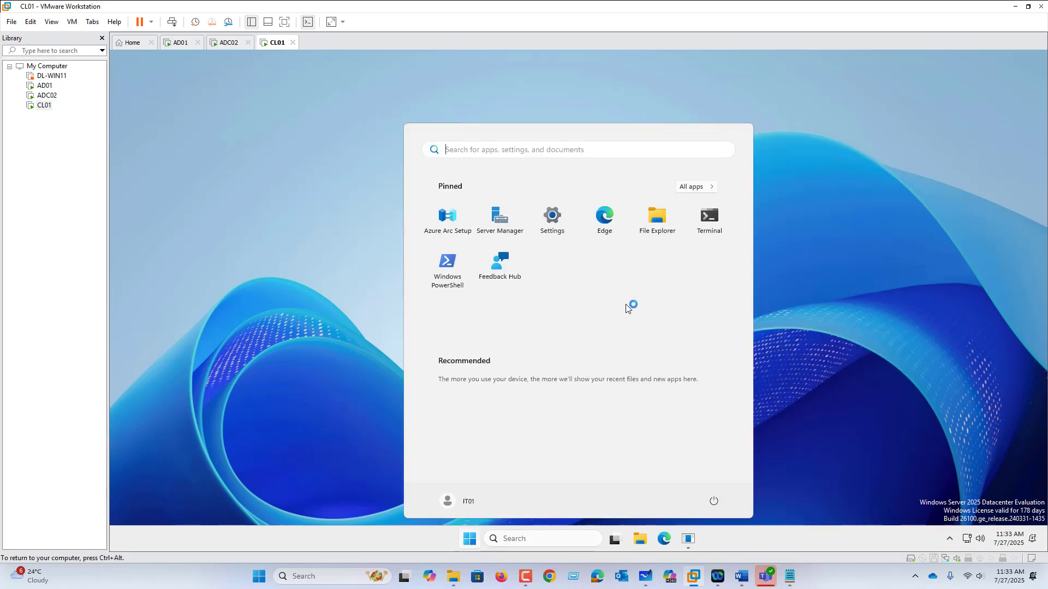
pyautogui.click(470, 540)
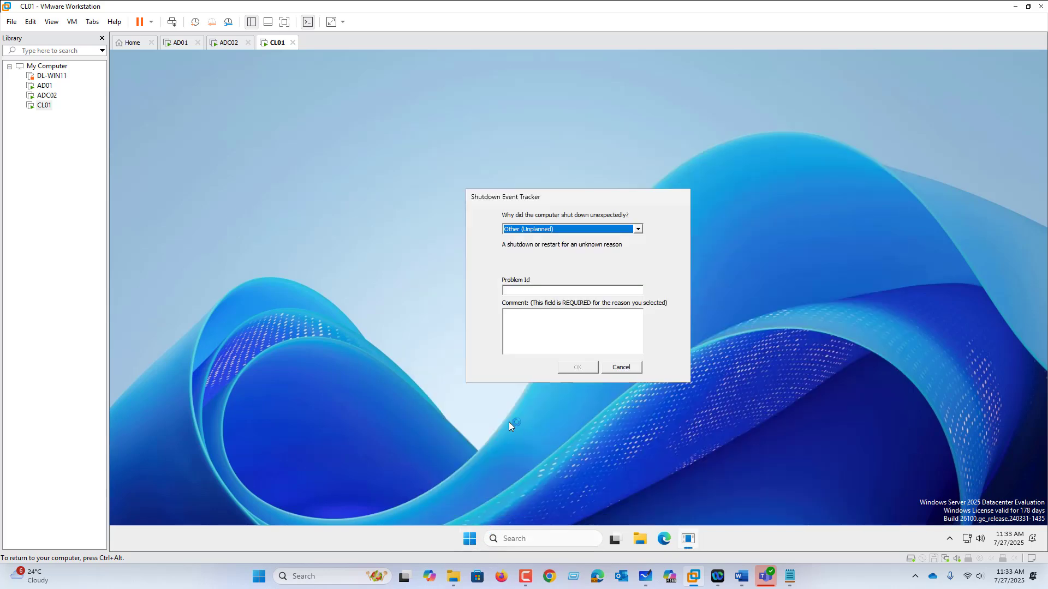
pyautogui.click(469, 544)
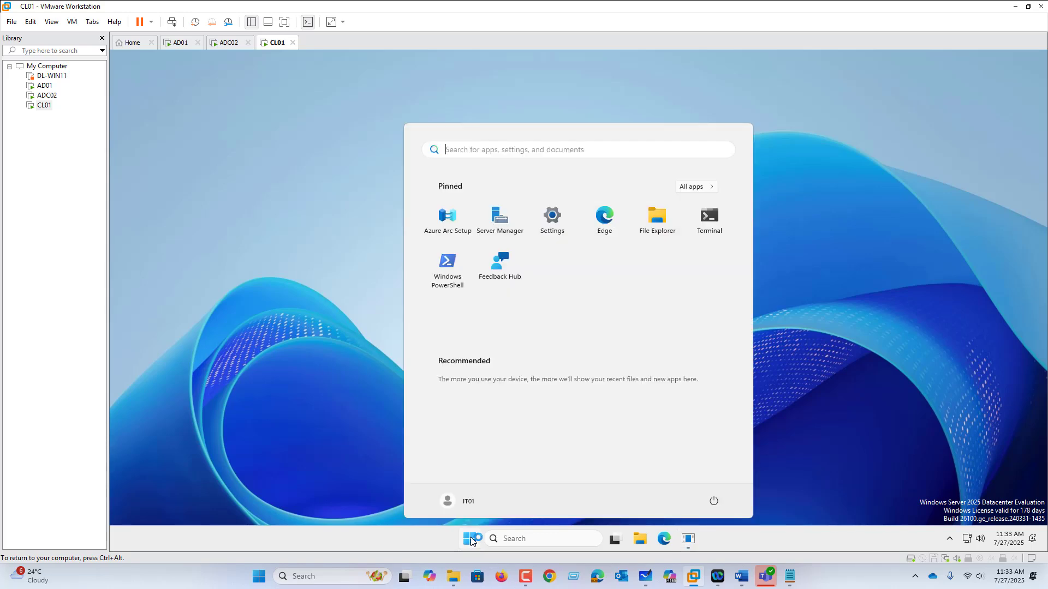
pyautogui.write('con')
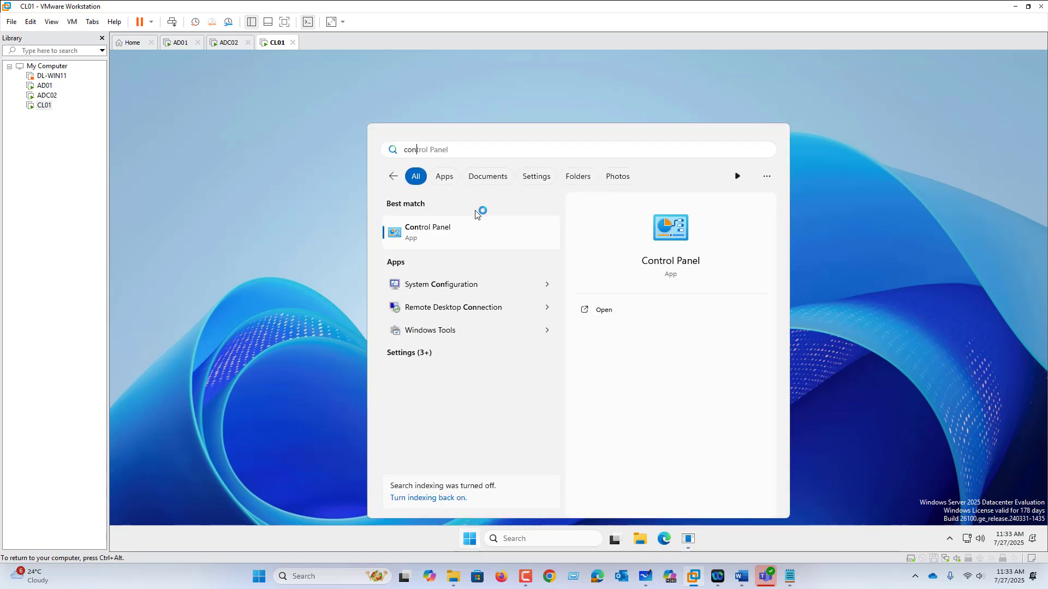
pyautogui.click(476, 227)
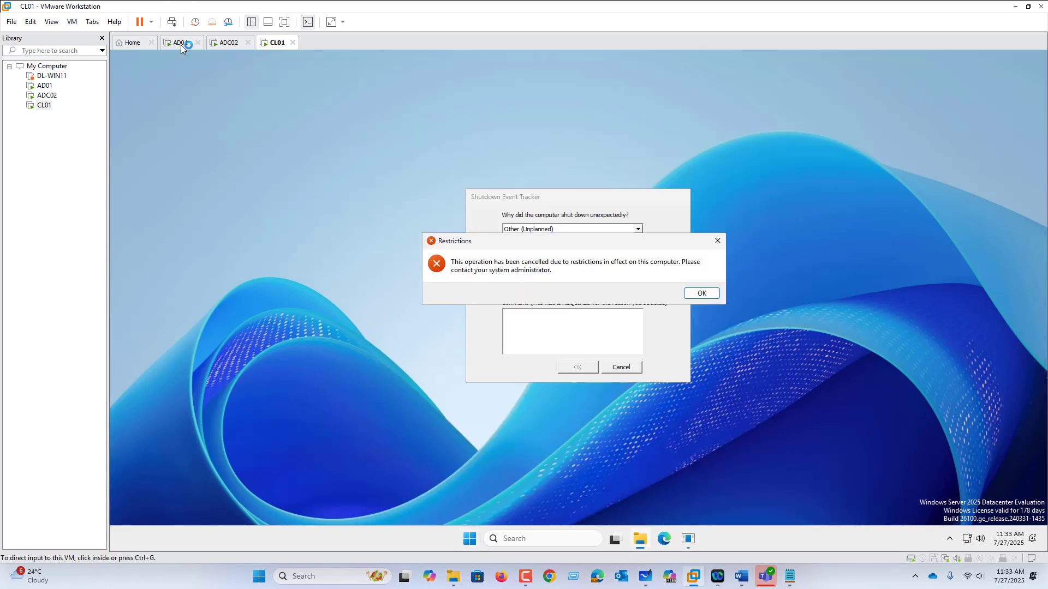
# Return to Group Policy Management on AD01 and turn off Enforced for the POL01-NYC-OFFICE-BASELINE link
pyautogui.click(654, 582)
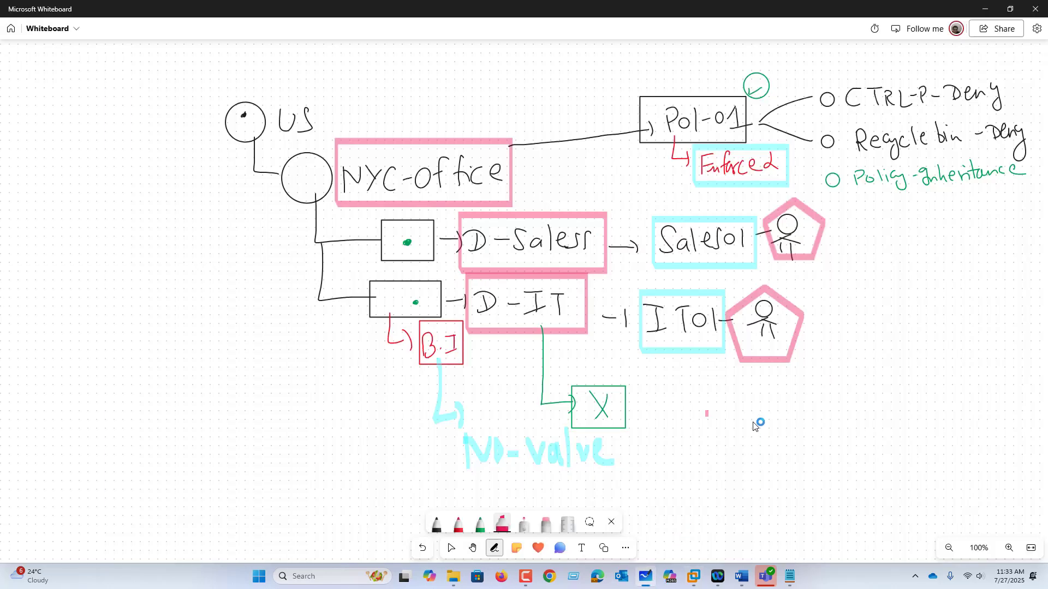
pyautogui.click(698, 579)
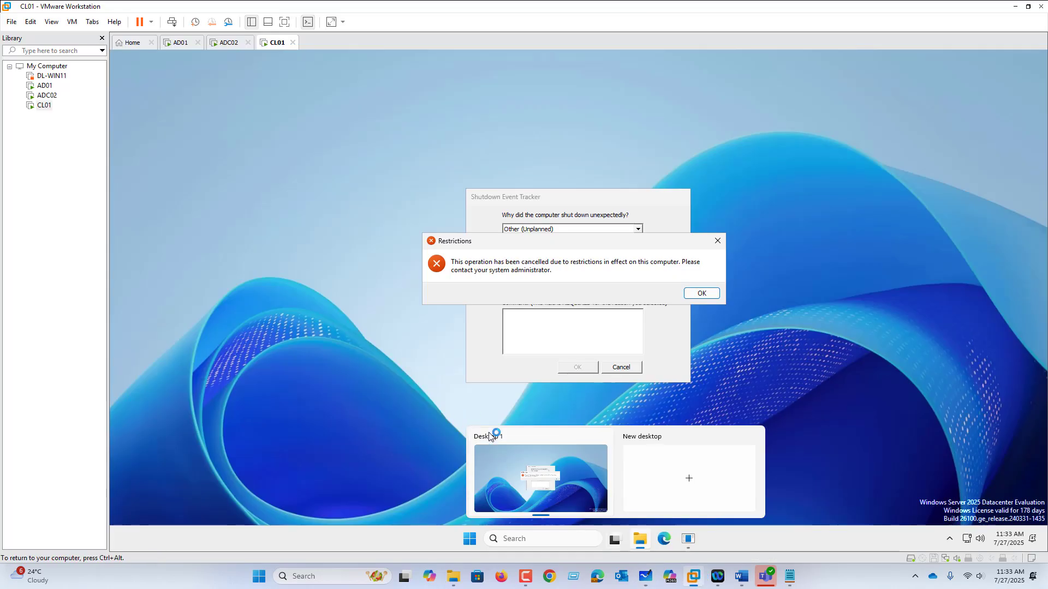
pyautogui.click(170, 42)
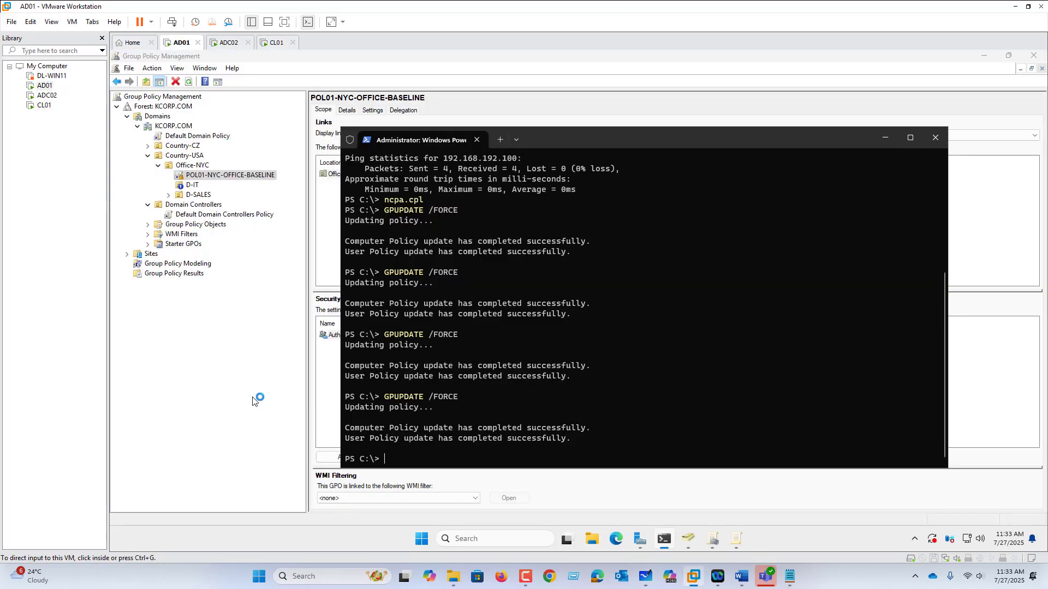
pyautogui.click(203, 176)
pyautogui.rightClick(205, 177)
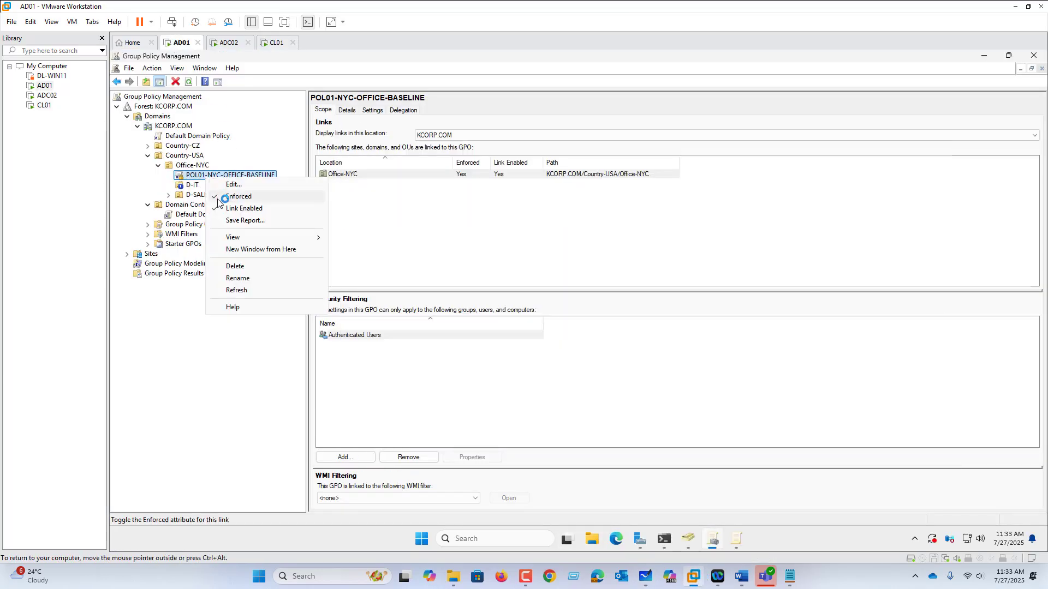
pyautogui.click(230, 198)
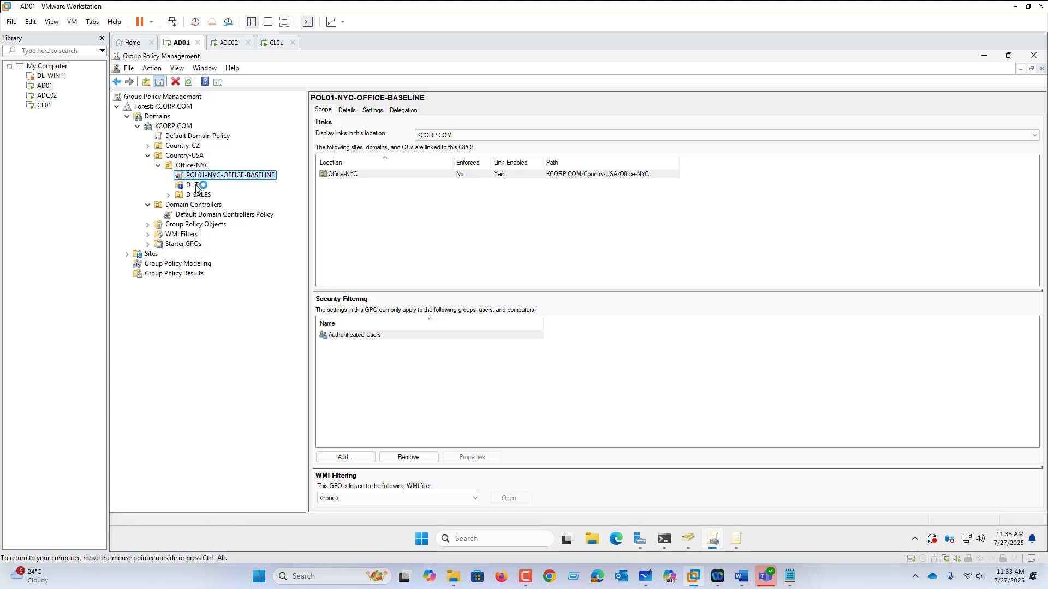
# Turn off Block Inheritance on the D-IT OU
pyautogui.click(194, 186)
pyautogui.rightClick(195, 186)
pyautogui.click(235, 216)
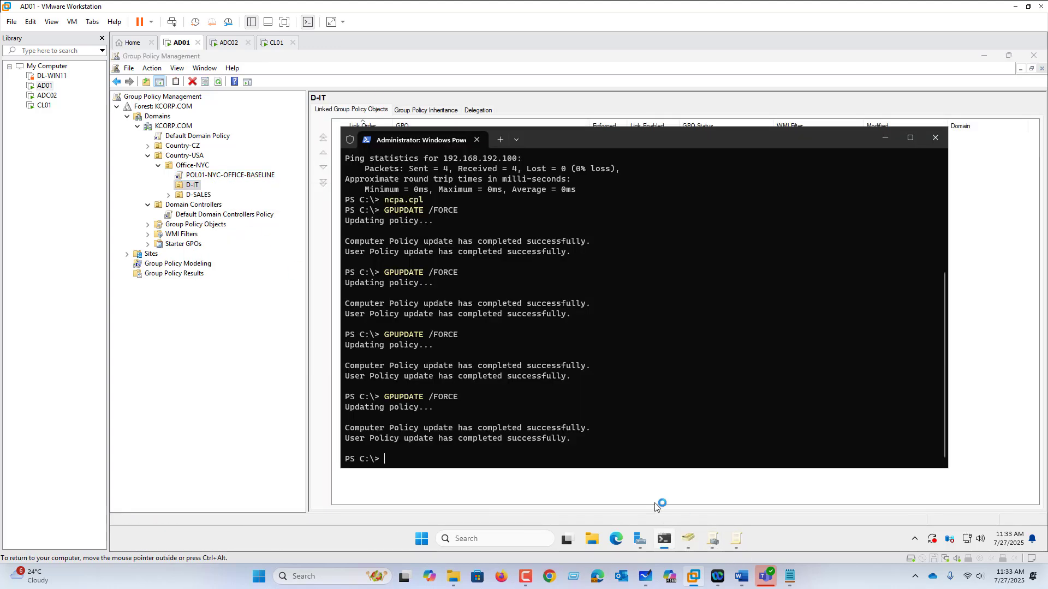
# Run GPUPDATE /FORCE in PowerShell on AD01 and check the POL01-NYC-OFFICE-BASELINE link while it processes
pyautogui.click(664, 539)
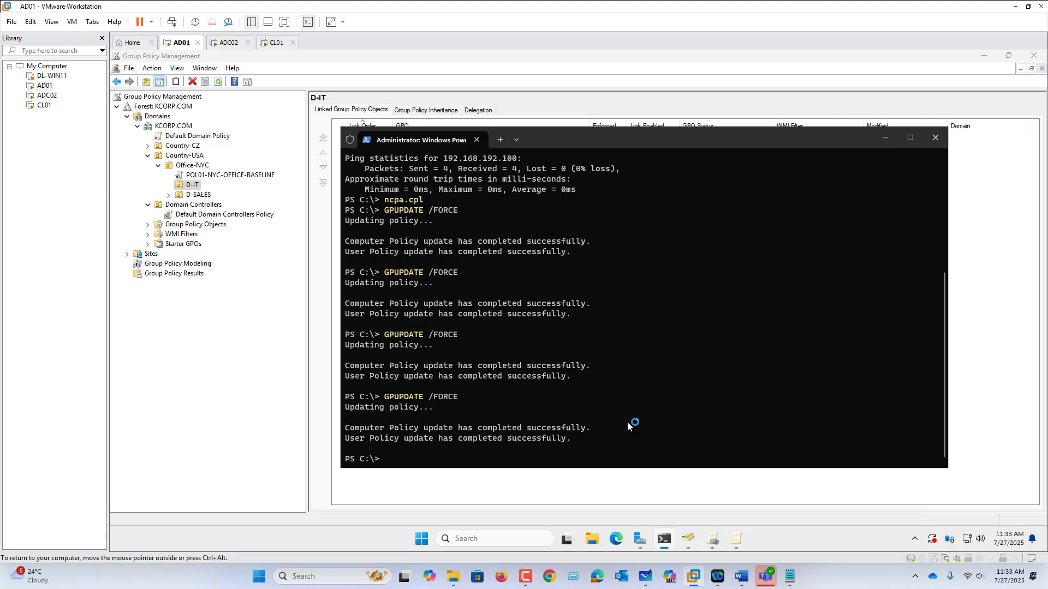
pyautogui.press('Up')
pyautogui.press('Return')
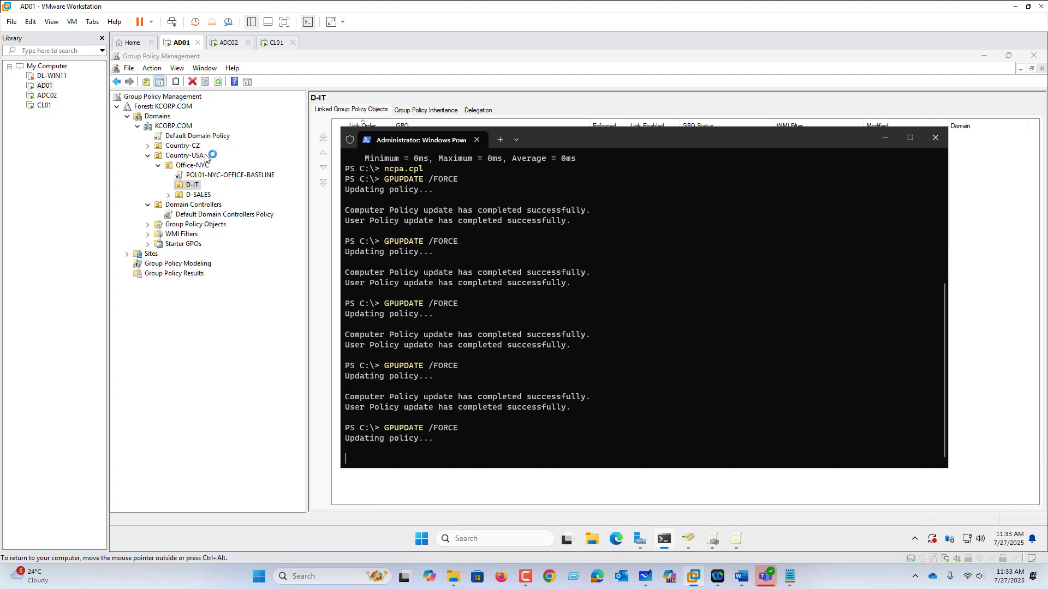
pyautogui.click(214, 176)
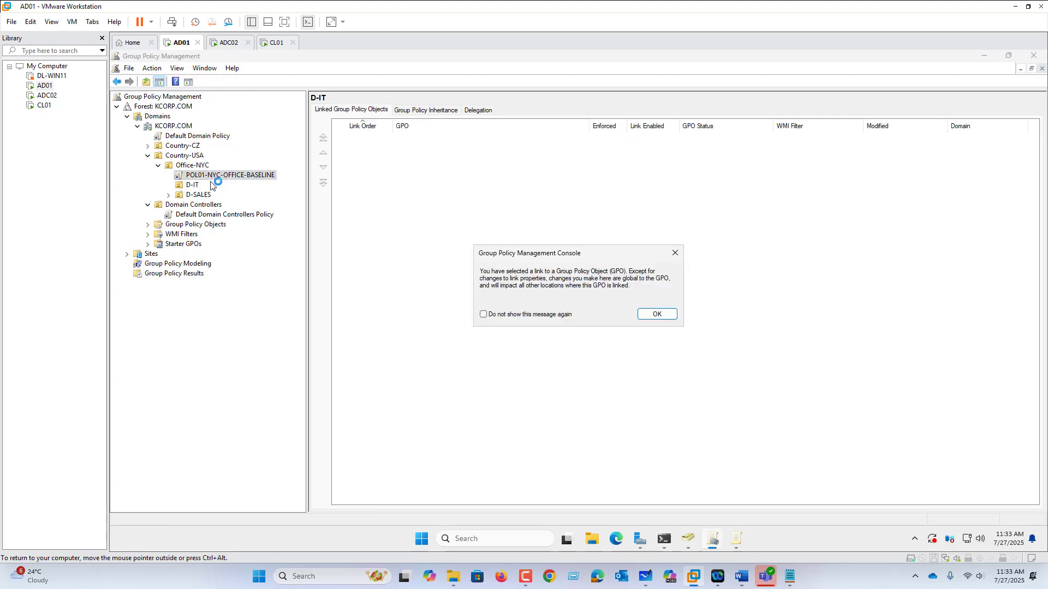
pyautogui.click(657, 314)
pyautogui.click(665, 541)
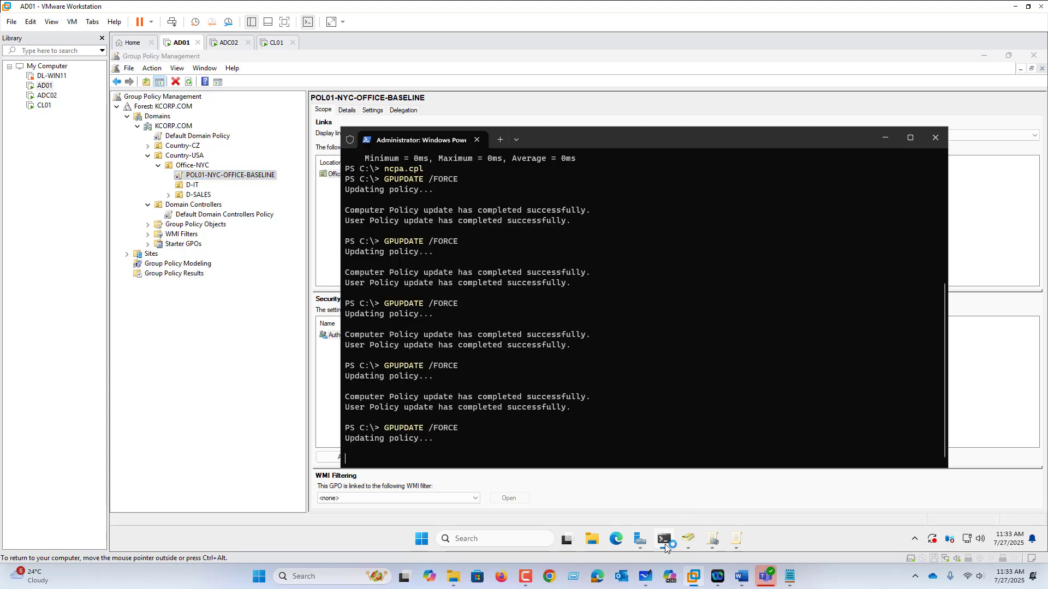
# Minimize the PowerShell window and delete the POL01-NYC-OFFICE-BASELINE link from the Office-NYC OU
pyautogui.moveTo(624, 140); pyautogui.dragTo(723, 141)
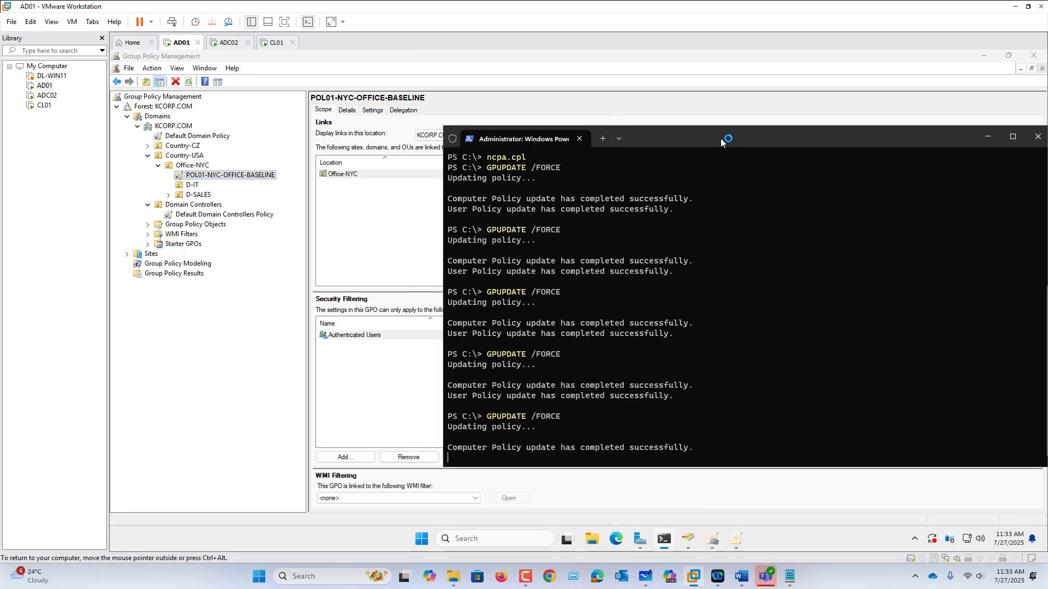
pyautogui.click(988, 136)
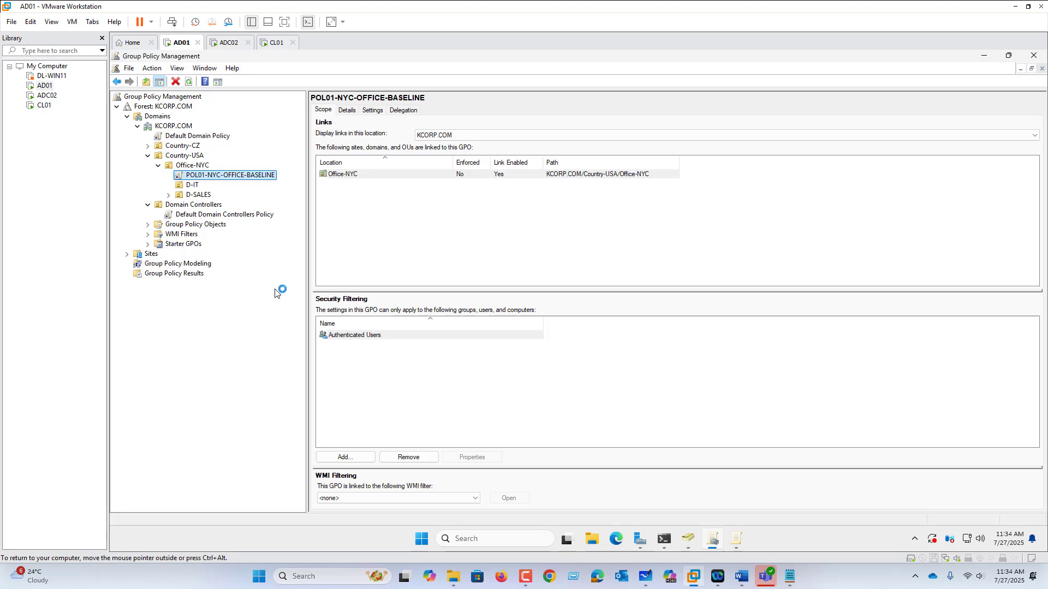
pyautogui.rightClick(209, 178)
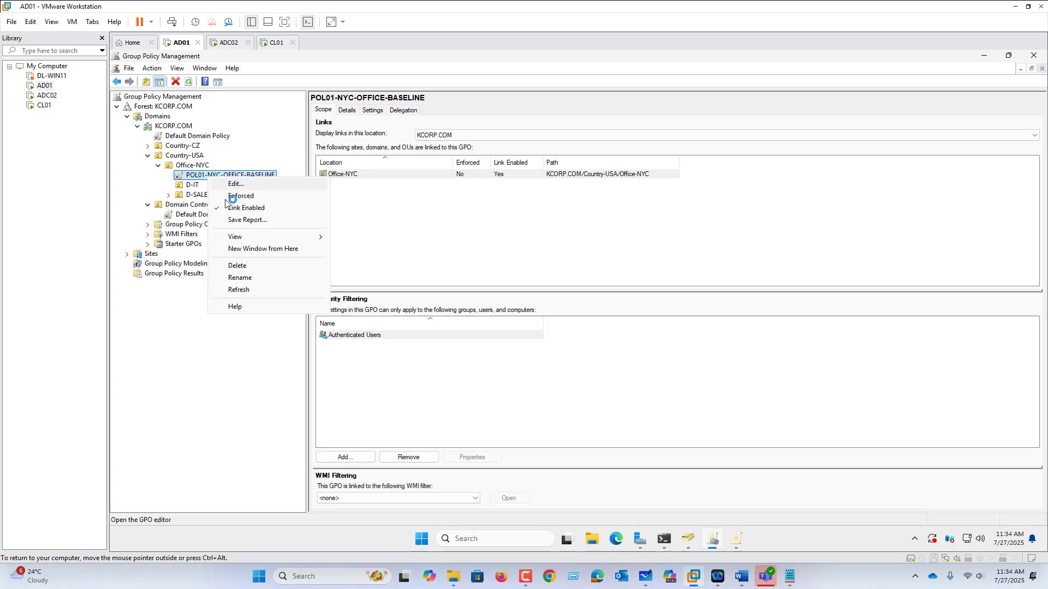
pyautogui.click(253, 268)
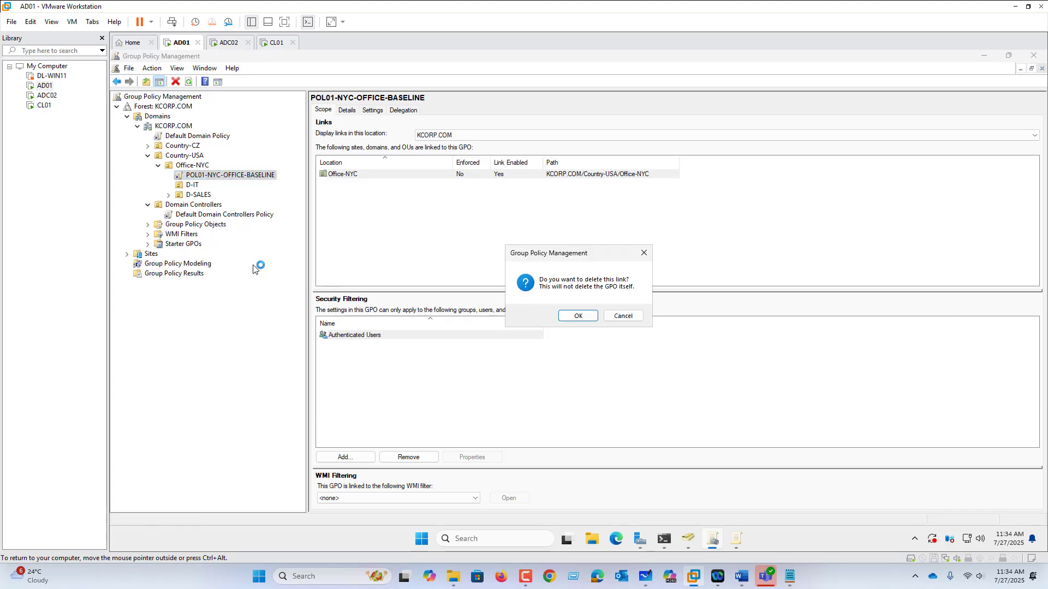
pyautogui.click(587, 320)
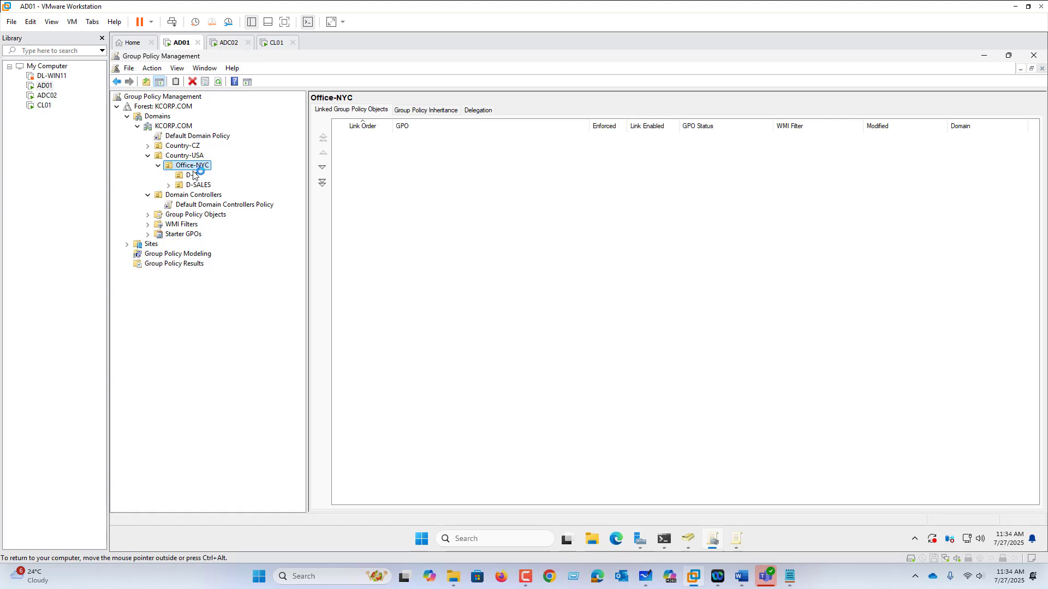
# Check POL01-NYC-OFFICE-BASELINE under Group Policy Objects and link this existing GPO to the Office-NYC OU again
pyautogui.click(147, 216)
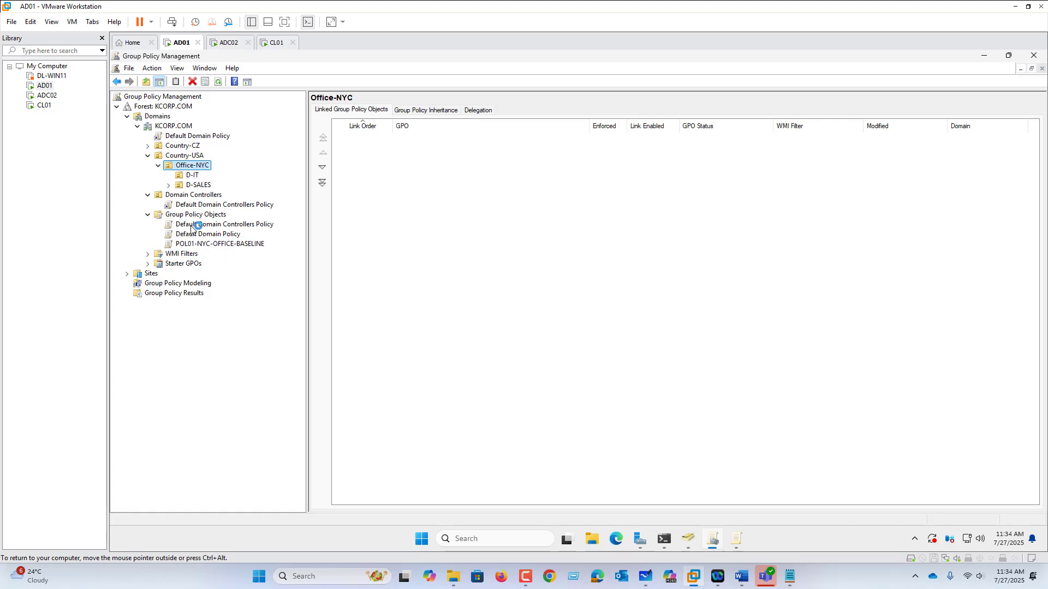
pyautogui.click(198, 244)
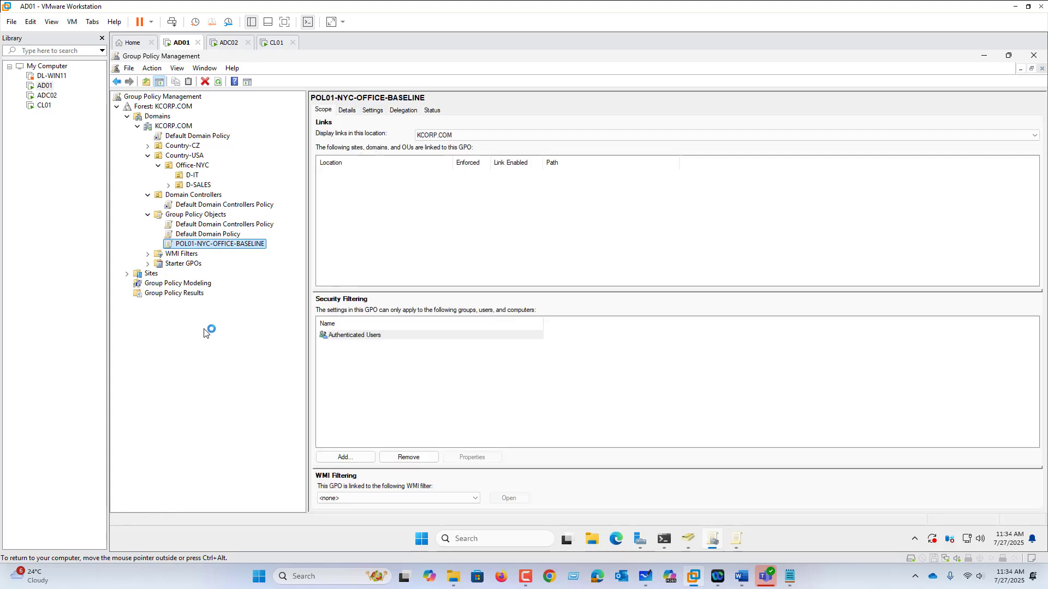
pyautogui.click(193, 166)
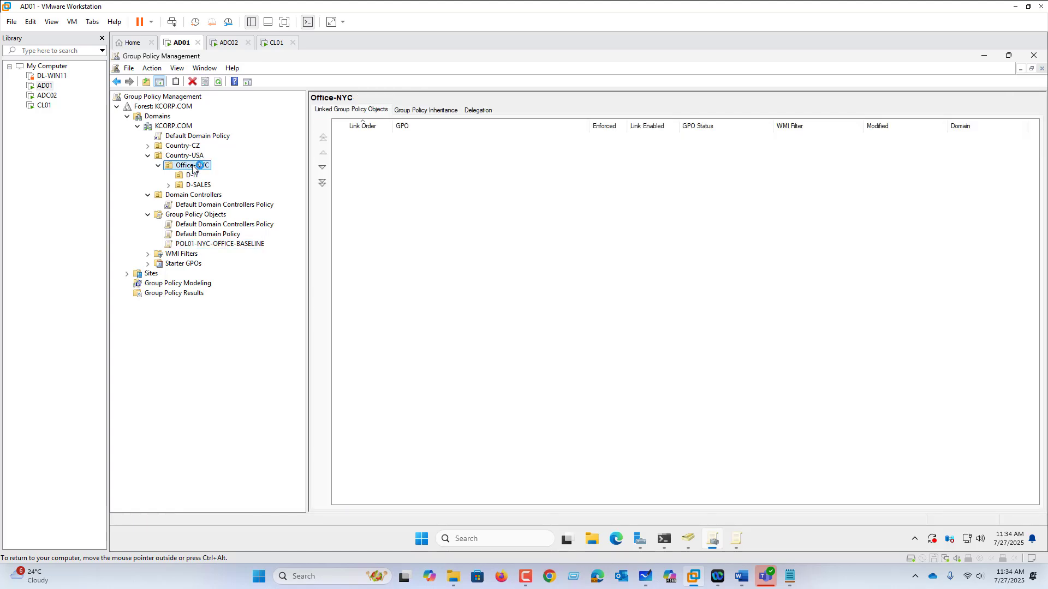
pyautogui.rightClick(193, 169)
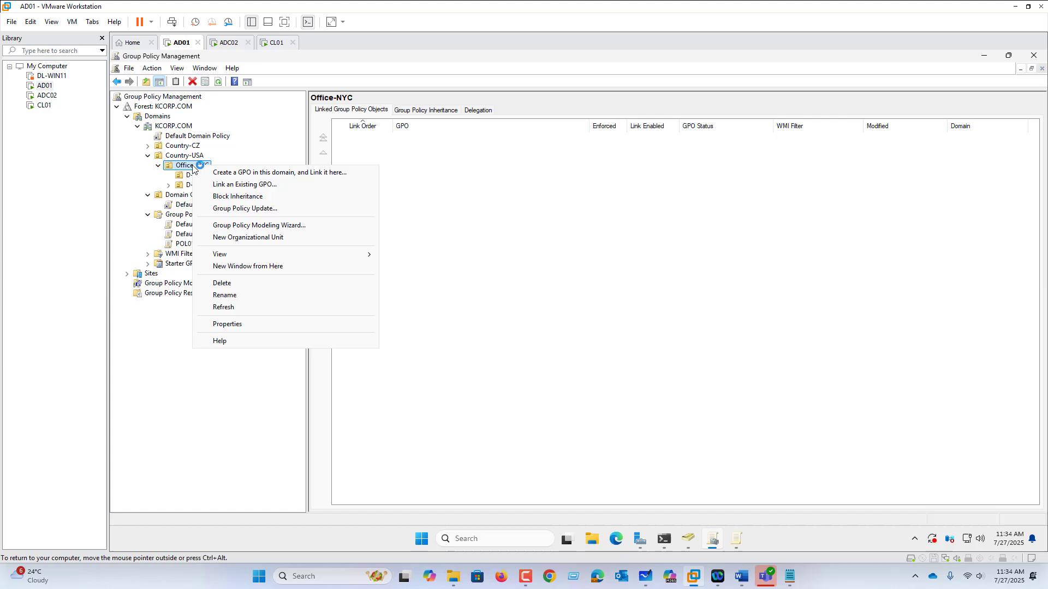
pyautogui.click(262, 186)
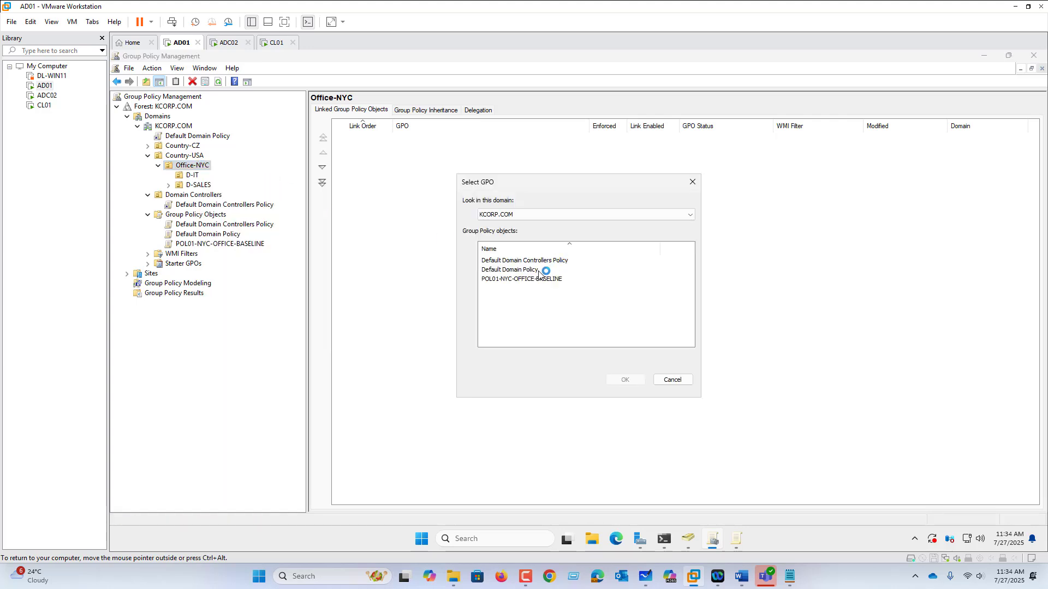
pyautogui.click(540, 279)
pyautogui.click(624, 380)
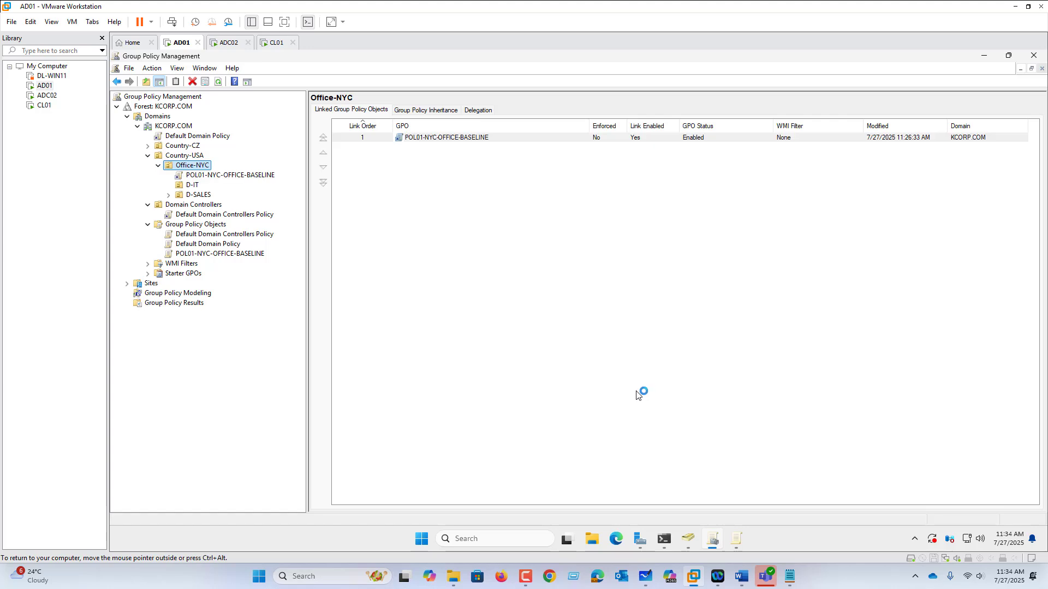
pyautogui.click(223, 254)
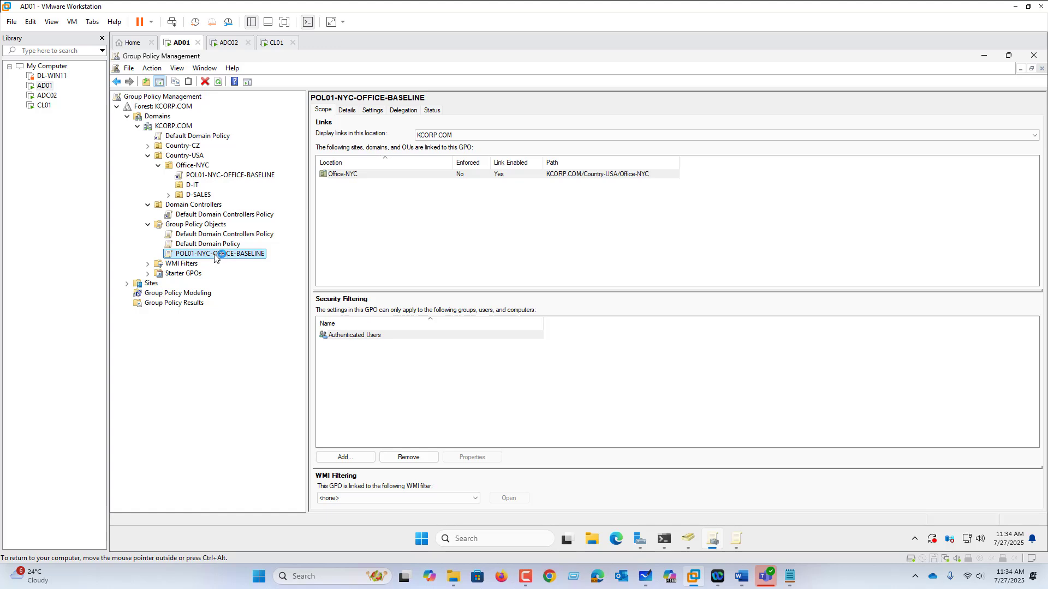
pyautogui.rightClick(214, 257)
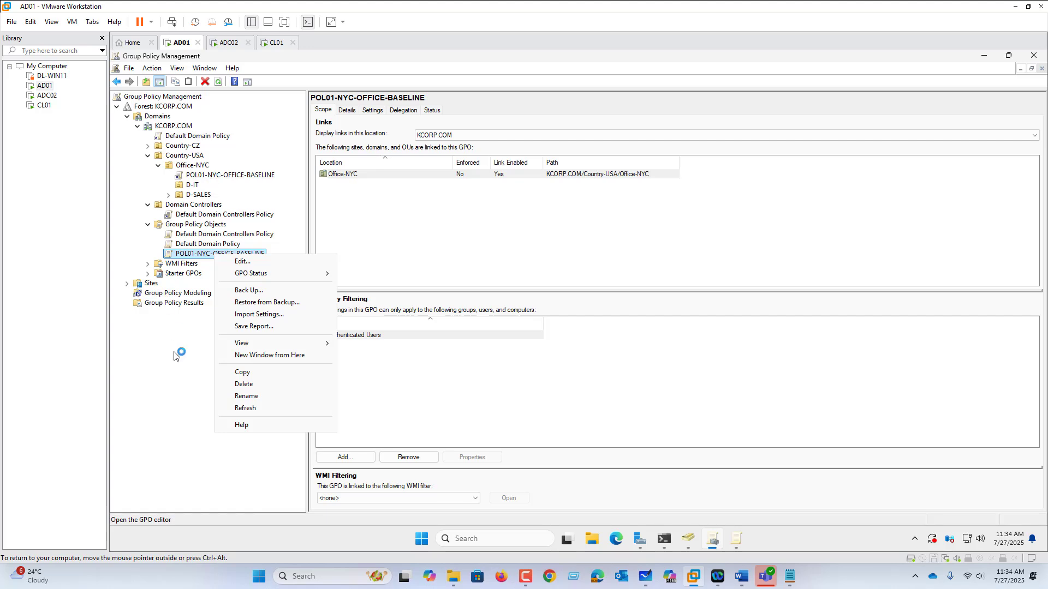
pyautogui.click(174, 379)
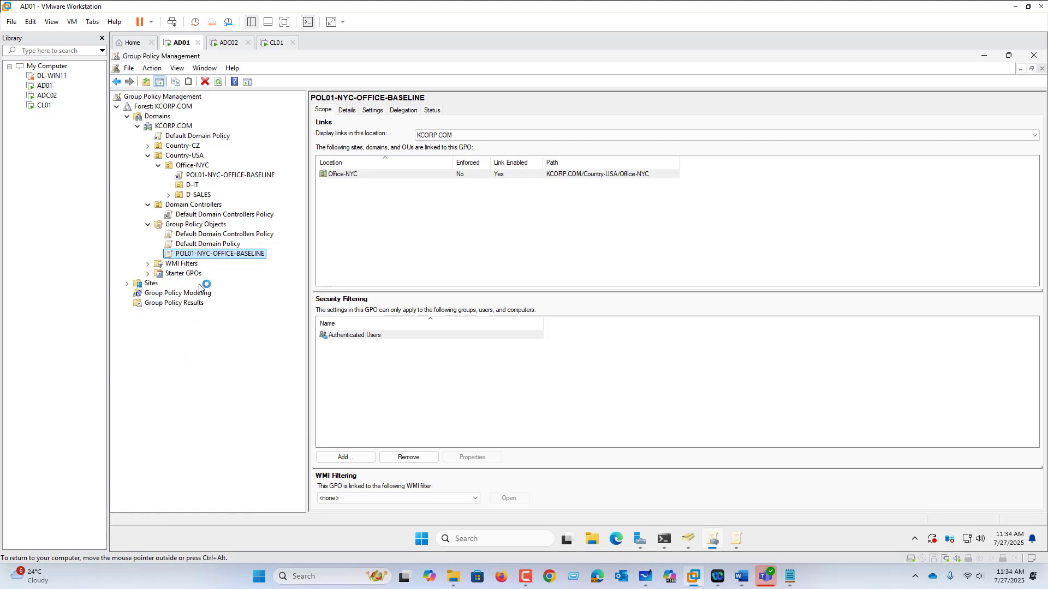
# Back up all Group Policy Objects to a new folder named GPO-BACKUP on the C: drive
pyautogui.rightClick(201, 228)
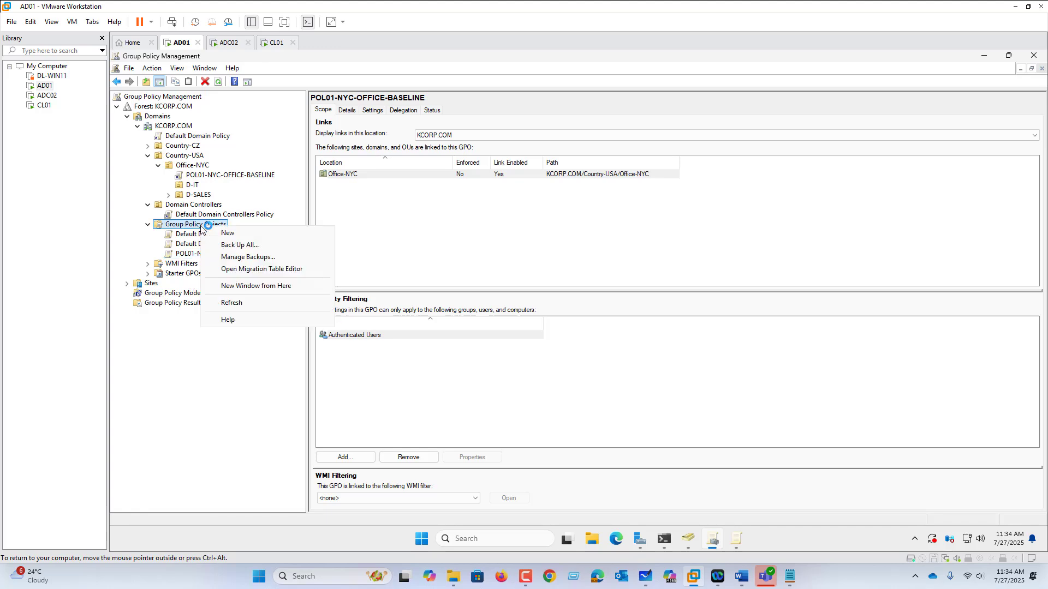
pyautogui.click(240, 244)
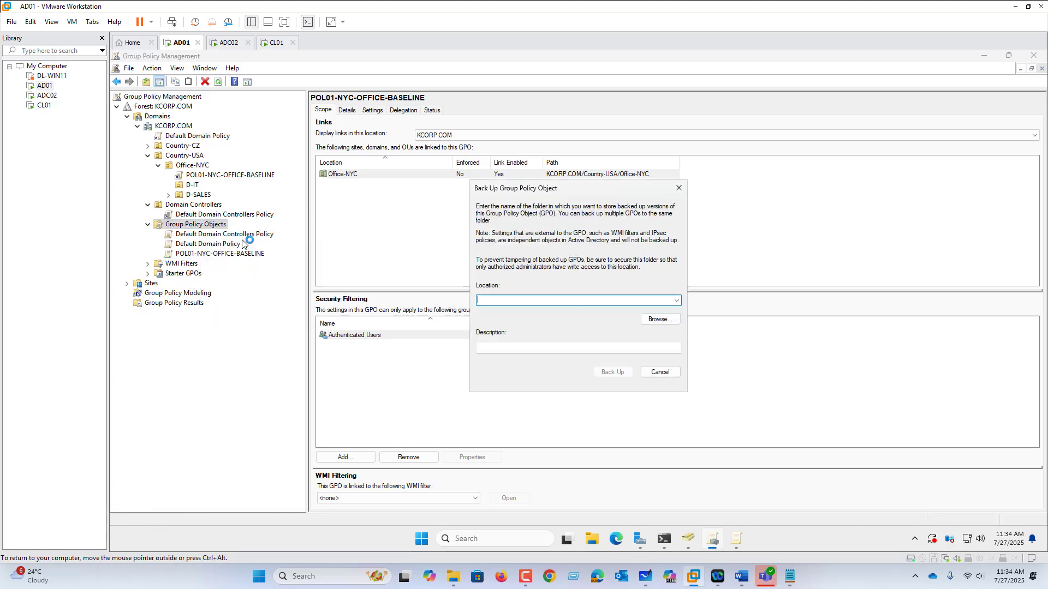
pyautogui.click(671, 321)
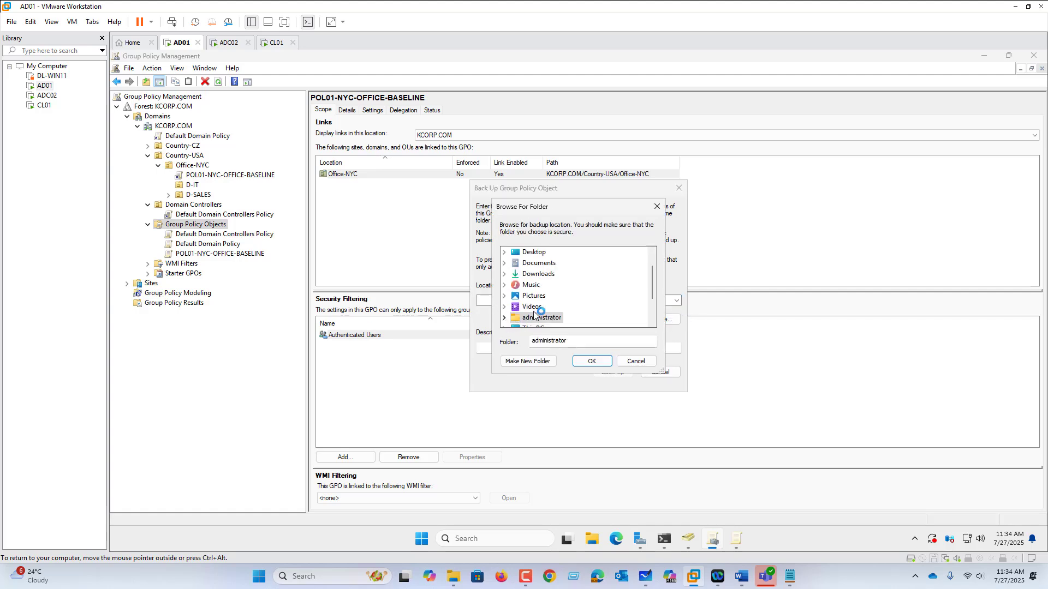
pyautogui.scroll(-2, 539, 311)
pyautogui.doubleClick(533, 284)
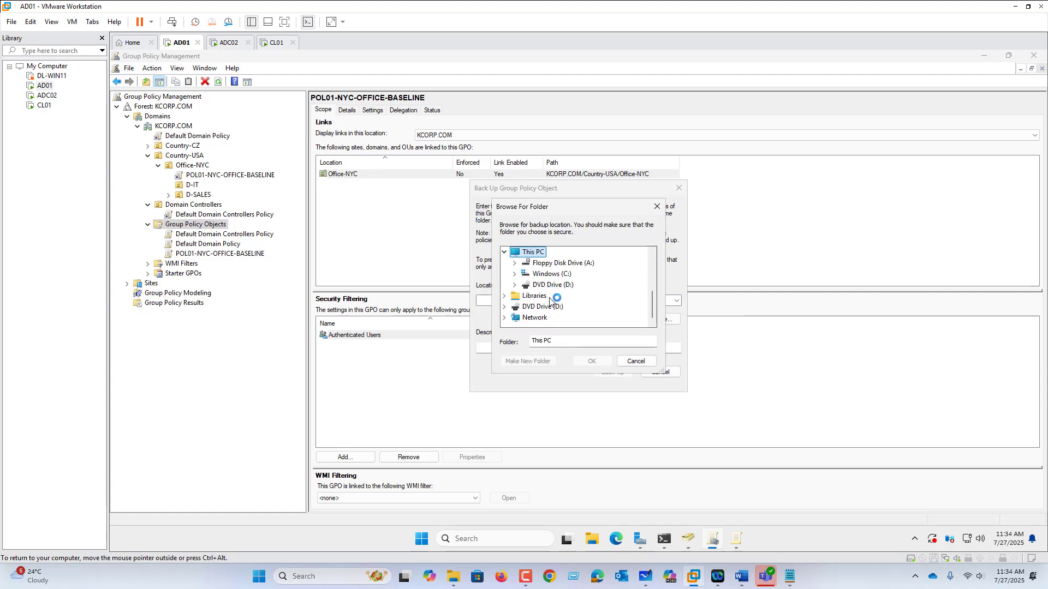
pyautogui.doubleClick(551, 274)
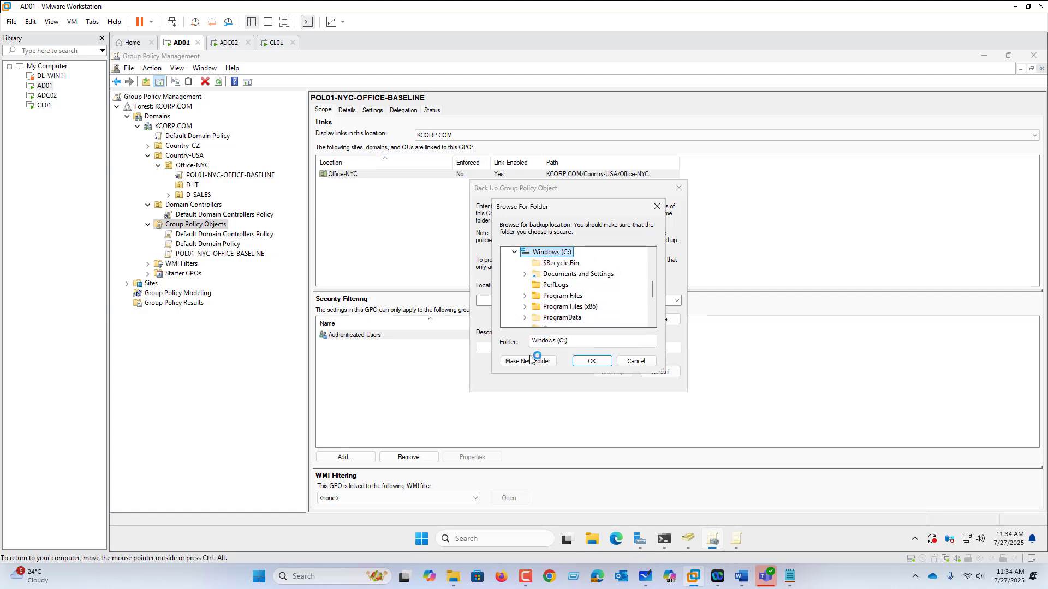
pyautogui.click(527, 361)
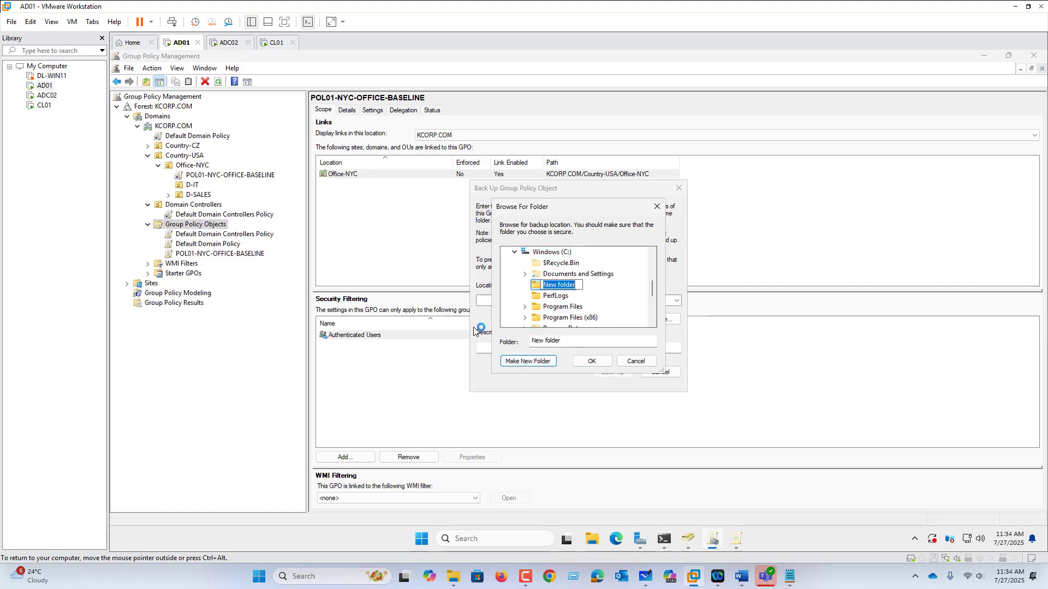
pyautogui.write('GPO-BACKUP')
pyautogui.click(595, 361)
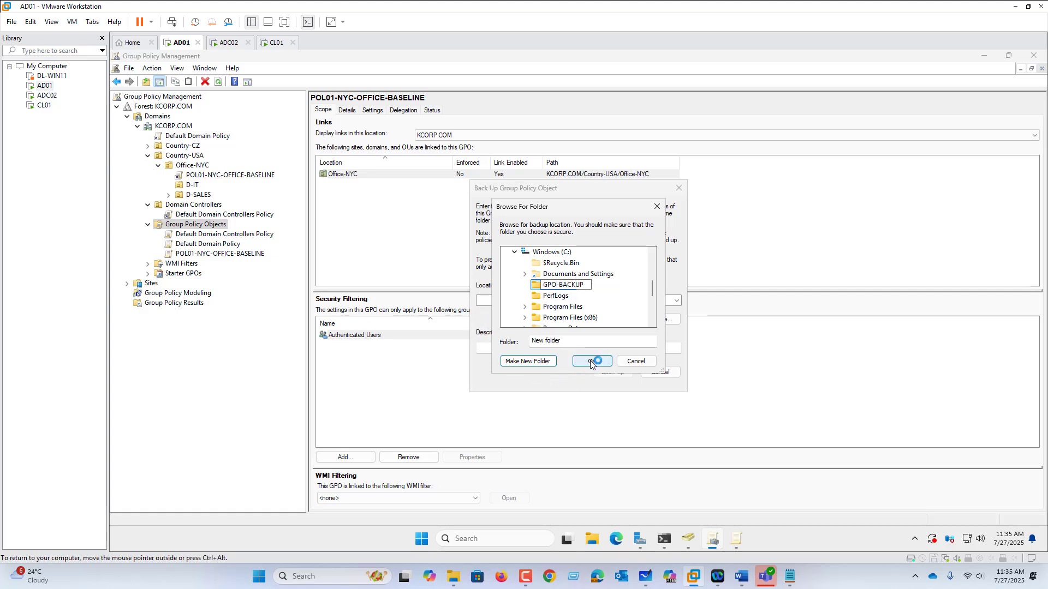
pyautogui.click(610, 377)
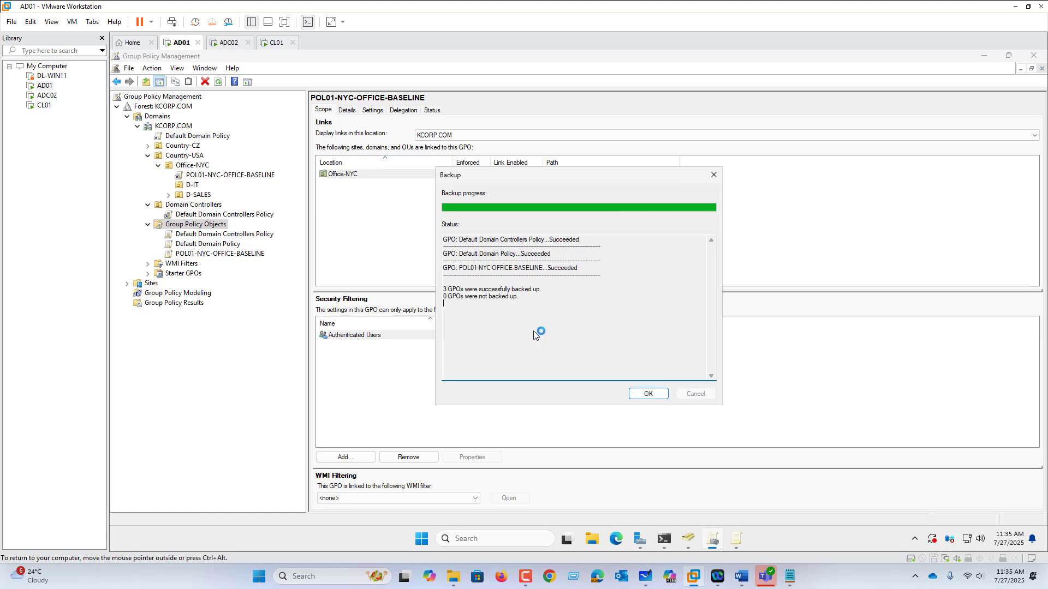
pyautogui.click(647, 395)
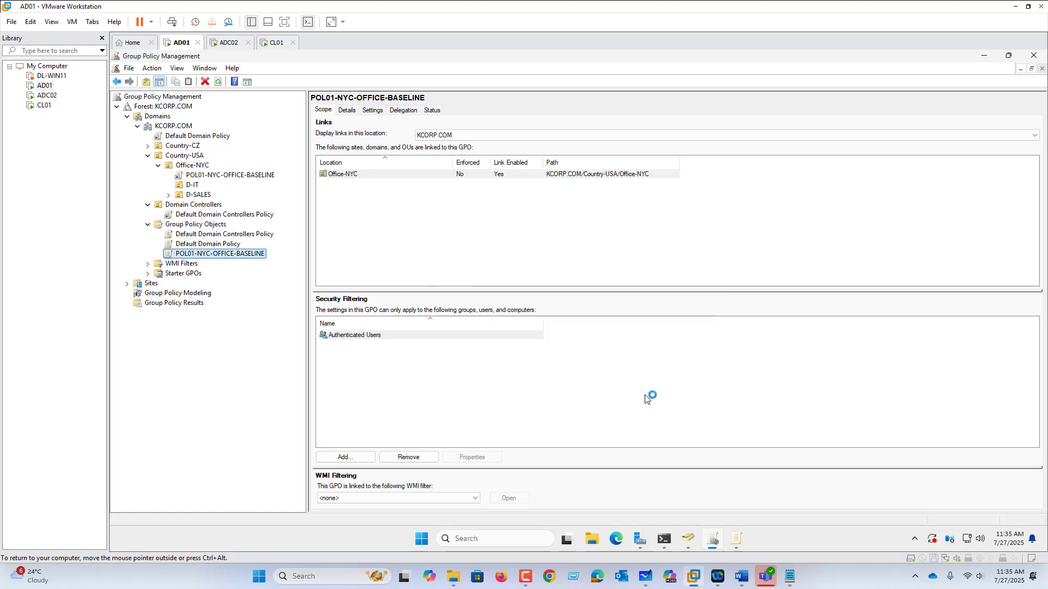
# Delete the POL01-NYC-OFFICE-BASELINE link under Office-NYC while keeping the GPO itself
pyautogui.rightClick(225, 258)
pyautogui.rightClick(208, 176)
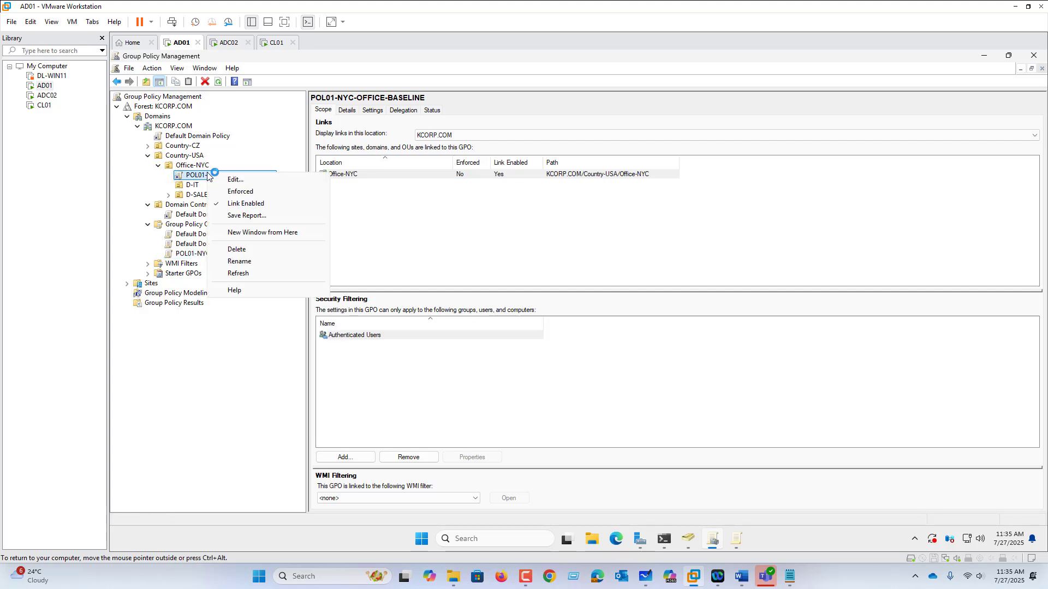
pyautogui.click(249, 249)
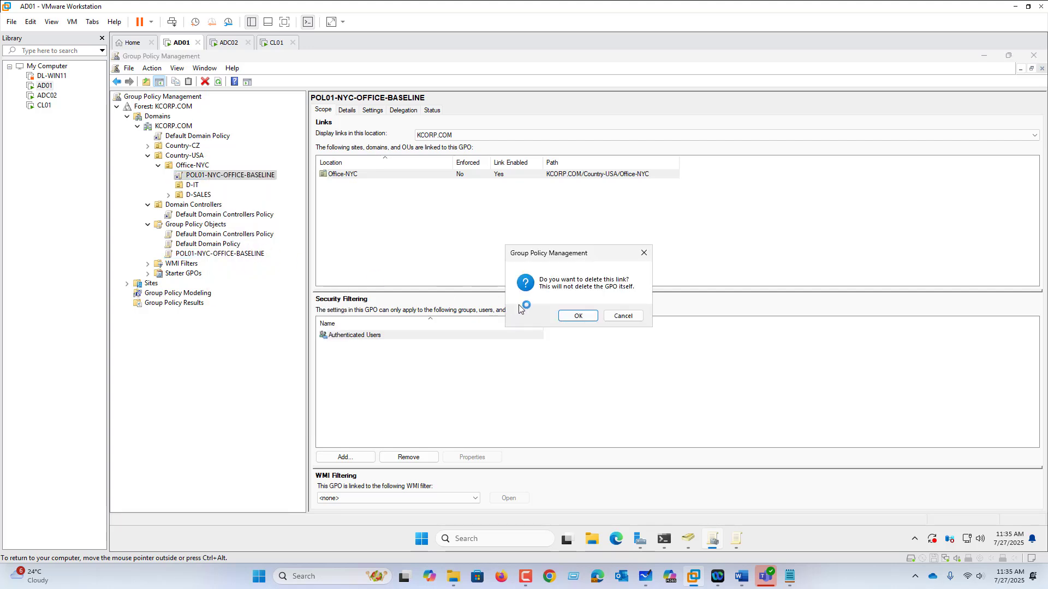
pyautogui.click(578, 316)
# Delete the POL01-NYC-OFFICE-BASELINE GPO from Group Policy Objects together with all its links in the domain
pyautogui.rightClick(219, 247)
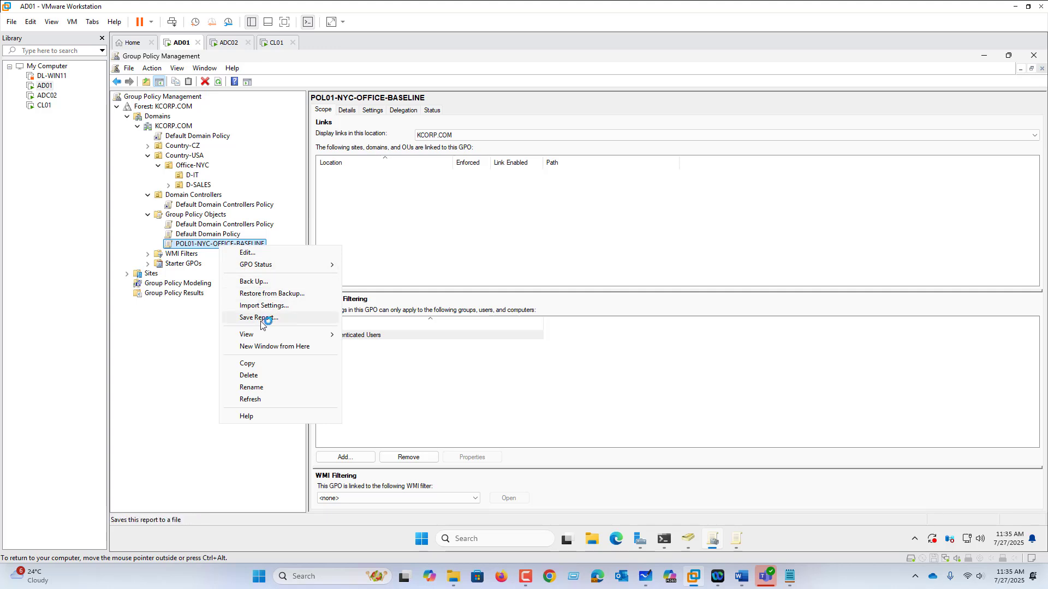
pyautogui.click(263, 375)
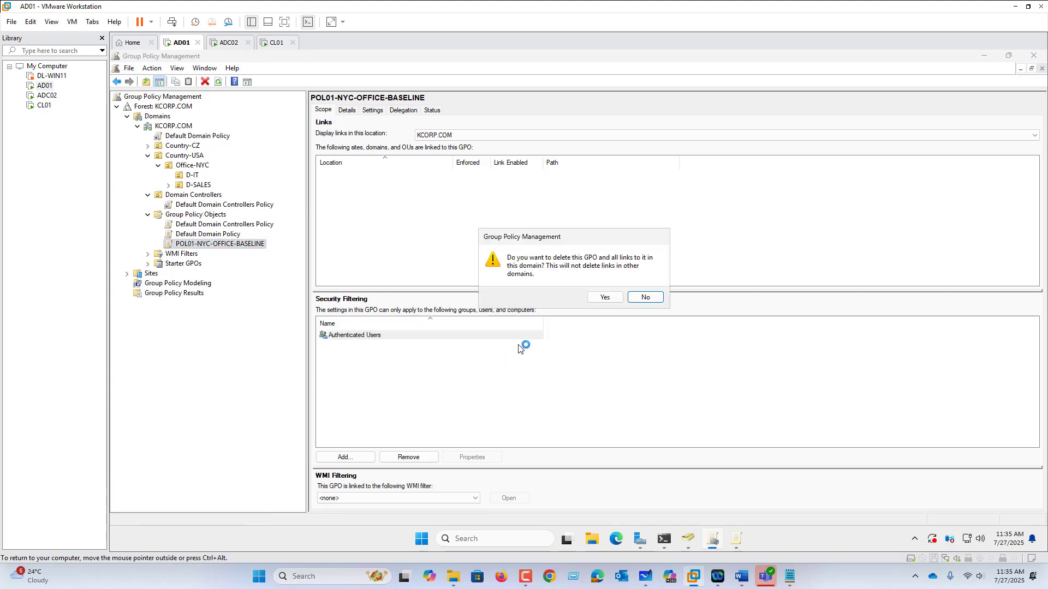
pyautogui.click(604, 297)
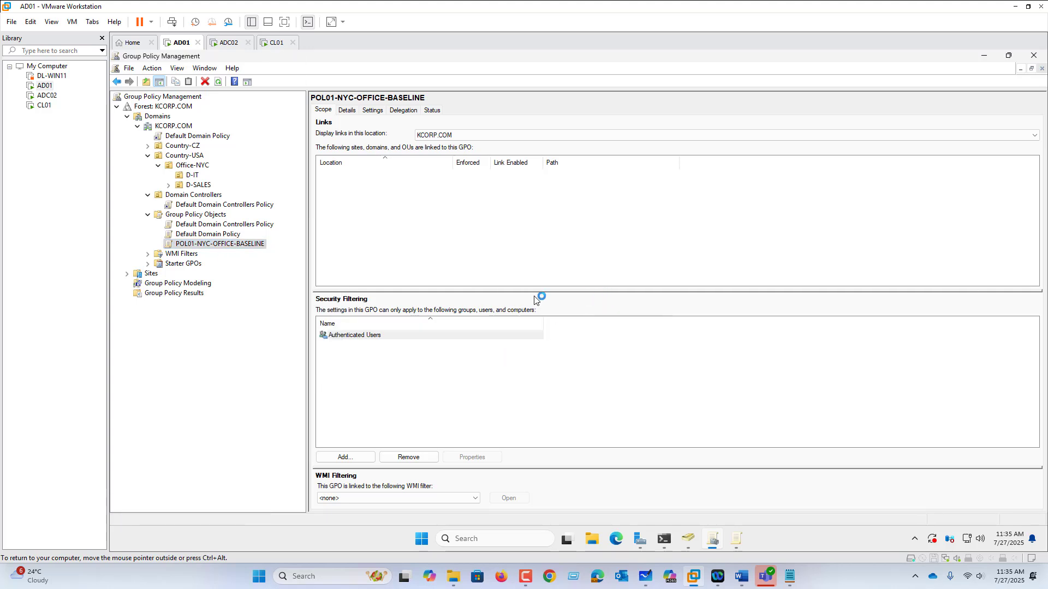
# Restore the POL01-NYC-OFFICE-BASELINE GPO from the backups in C:\GPO-BACKUP and close the backup manager
pyautogui.rightClick(197, 219)
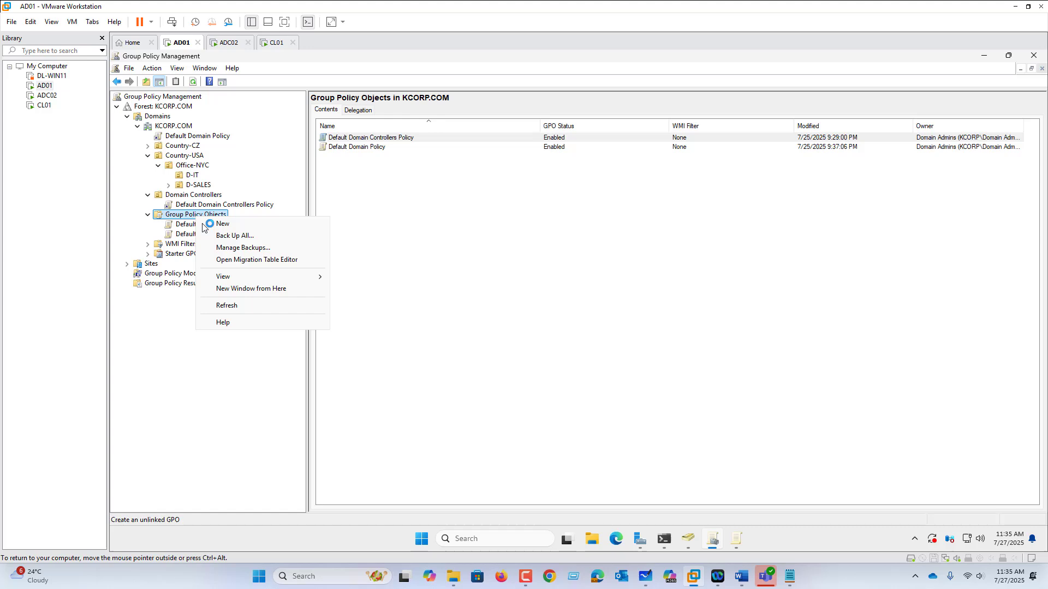
pyautogui.click(242, 249)
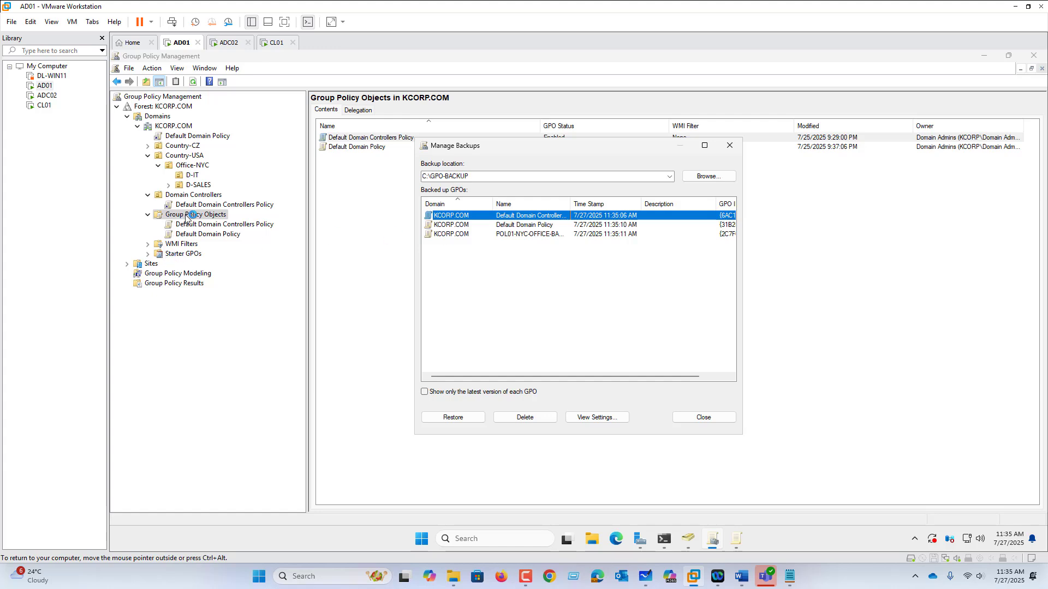
pyautogui.click(445, 234)
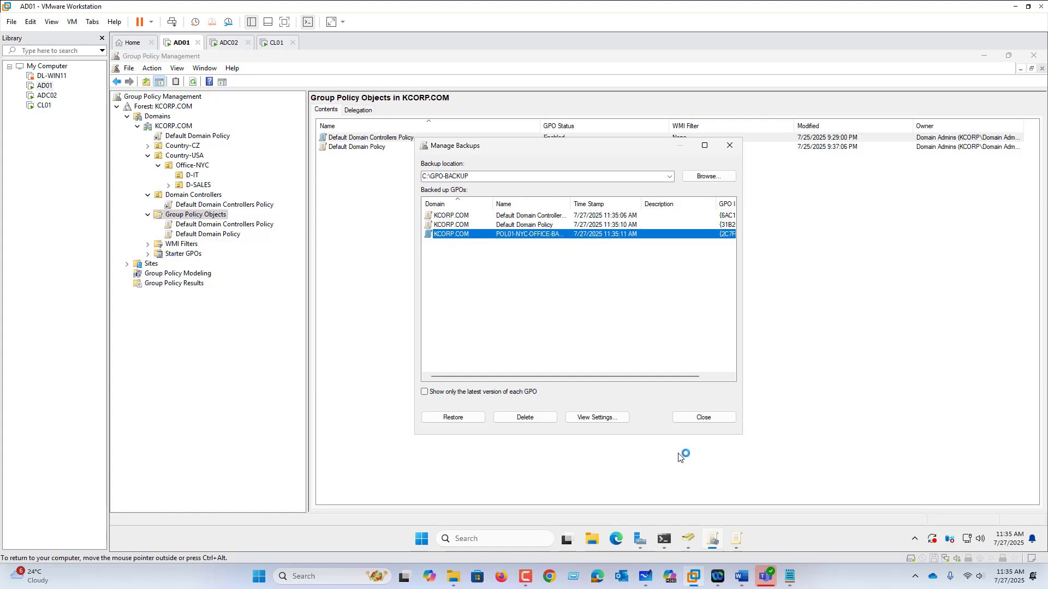
pyautogui.click(465, 418)
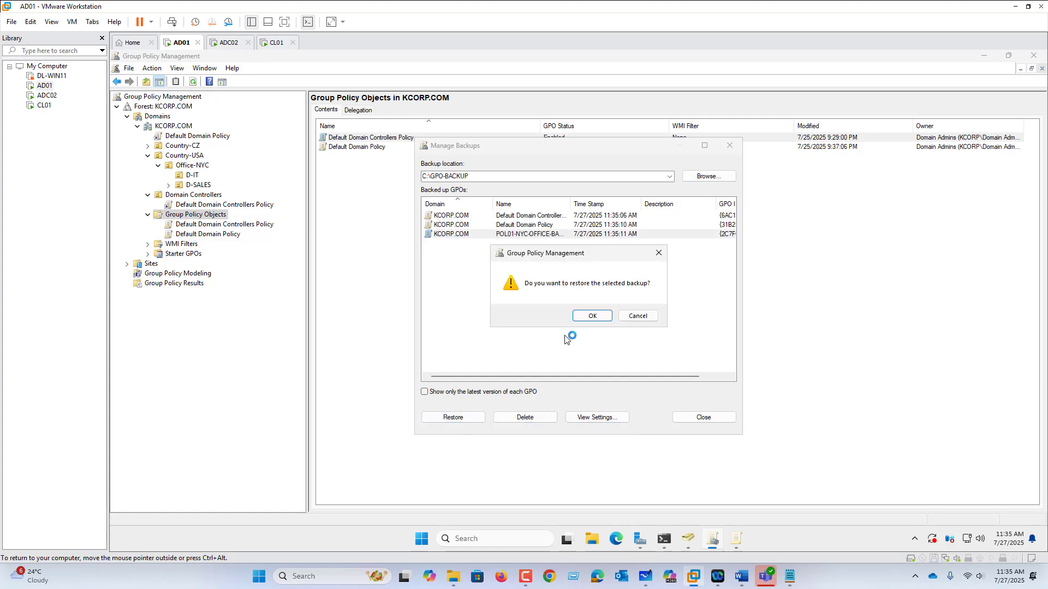
pyautogui.click(593, 316)
pyautogui.click(636, 394)
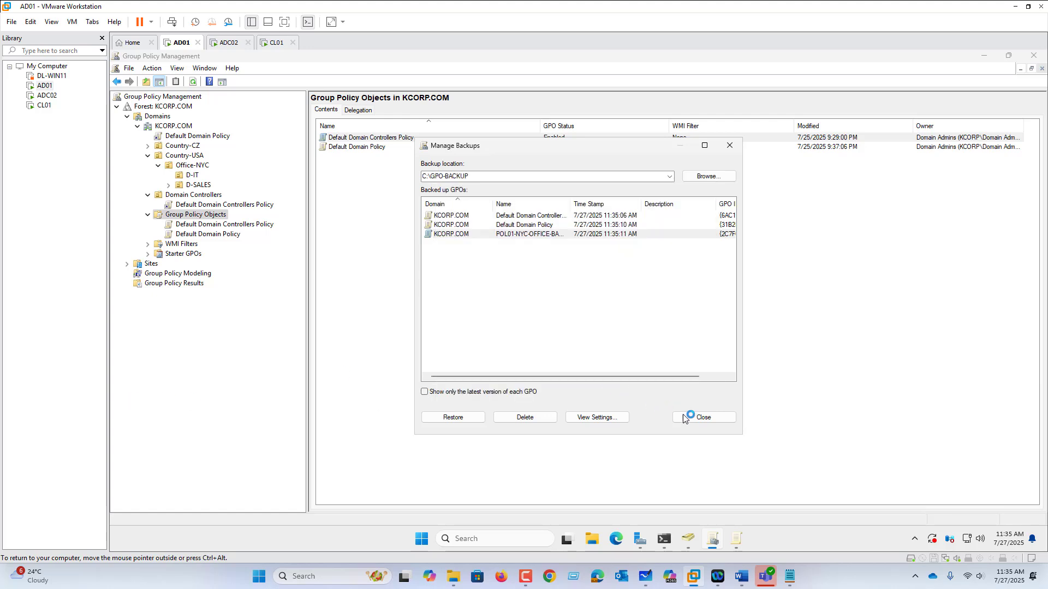
pyautogui.click(704, 418)
# Link the existing POL01-NYC-OFFICE-BASELINE GPO to the Office-NYC organizational unit
pyautogui.moveTo(230, 244); pyautogui.dragTo(206, 165)
pyautogui.rightClick(206, 165)
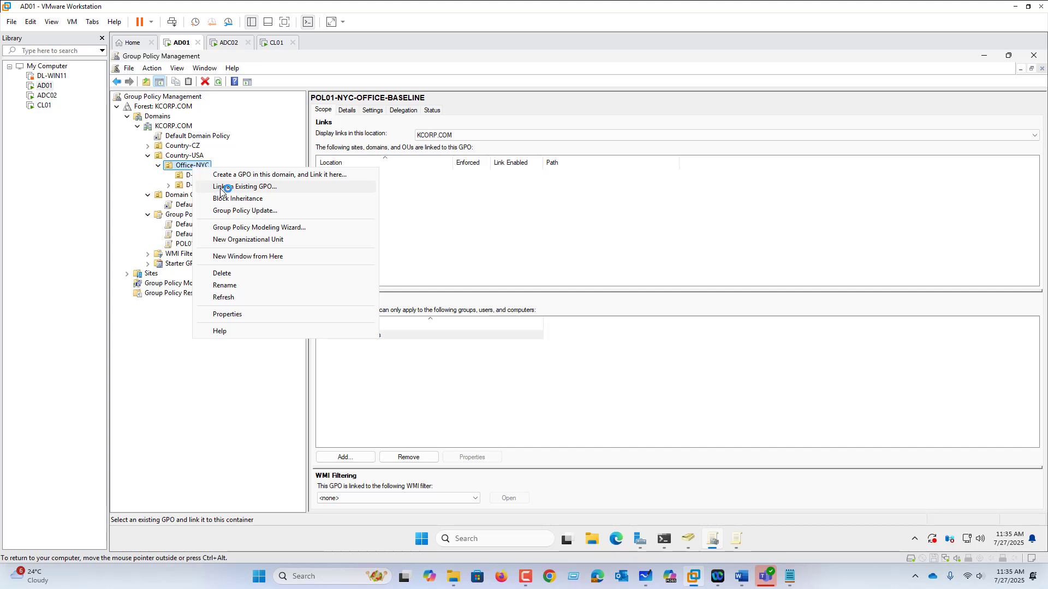
pyautogui.click(236, 190)
pyautogui.click(521, 279)
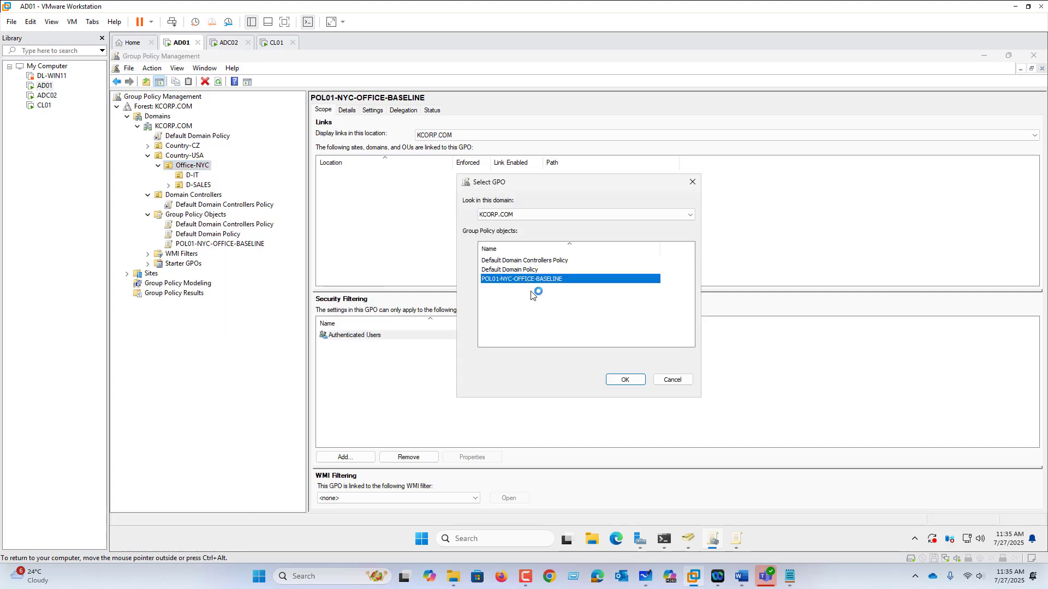
pyautogui.click(628, 379)
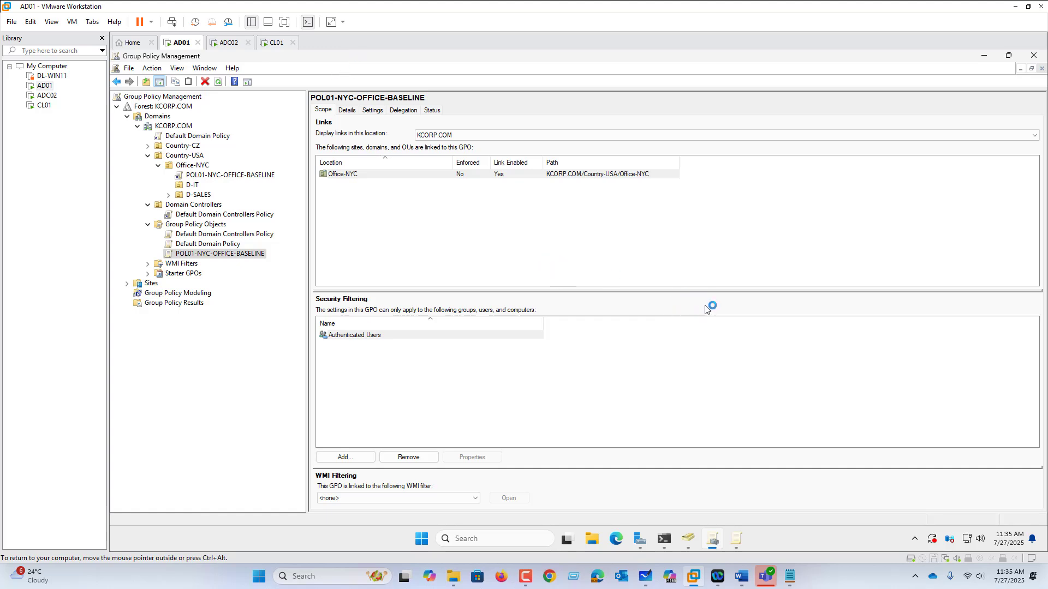
# Switch to Microsoft Whiteboard and handwrite "Backup" in red below the Policy-Inheritance bullet
pyautogui.click(646, 577)
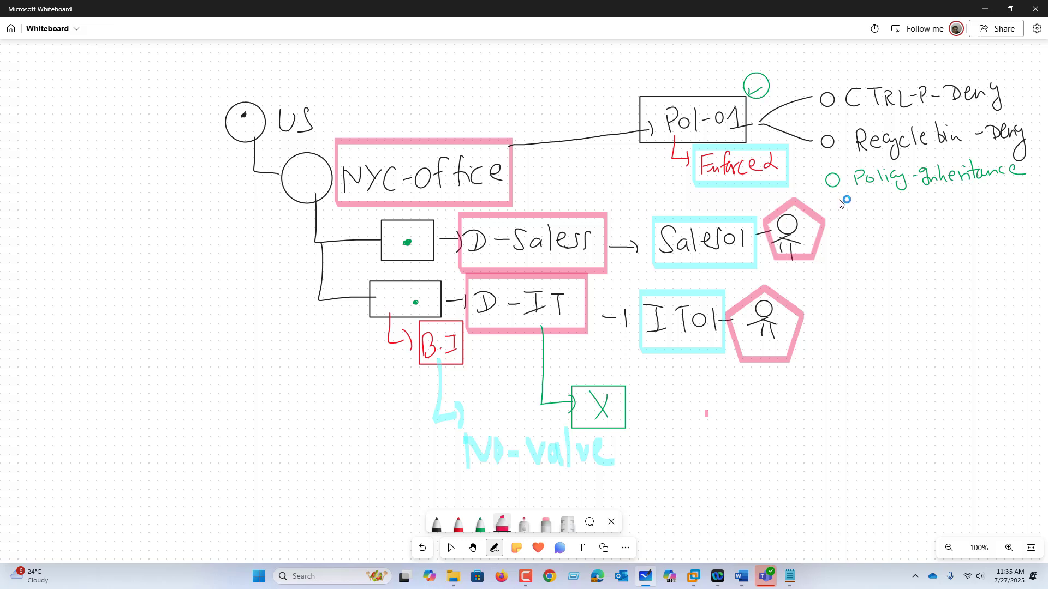
pyautogui.click(457, 519)
pyautogui.moveTo(867, 195)
pyautogui.mouseDown()
pyautogui.moveTo(861, 216)
pyautogui.moveTo(922, 200)
pyautogui.mouseUp()
pyautogui.moveTo(926, 195); pyautogui.dragTo(929, 212)
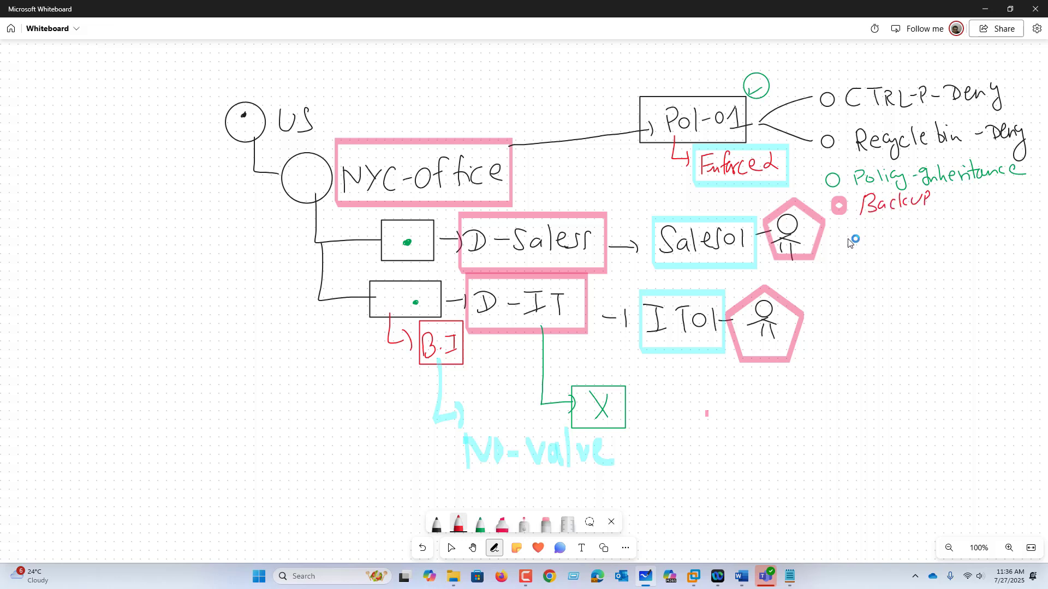
# Handwrite a "Conflicting-Pol" bullet in red below the Backup entry
pyautogui.moveTo(848, 234)
pyautogui.mouseDown()
pyautogui.moveTo(895, 248)
pyautogui.moveTo(906, 234)
pyautogui.mouseUp()
pyautogui.moveTo(915, 223)
pyautogui.mouseDown()
pyautogui.moveTo(910, 249)
pyautogui.moveTo(919, 246)
pyautogui.mouseUp()
pyautogui.moveTo(929, 236); pyautogui.dragTo(942, 265)
pyautogui.moveTo(967, 225); pyautogui.dragTo(966, 243)
pyautogui.moveTo(968, 224); pyautogui.dragTo(979, 240)
pyautogui.moveTo(987, 223); pyautogui.dragTo(986, 241)
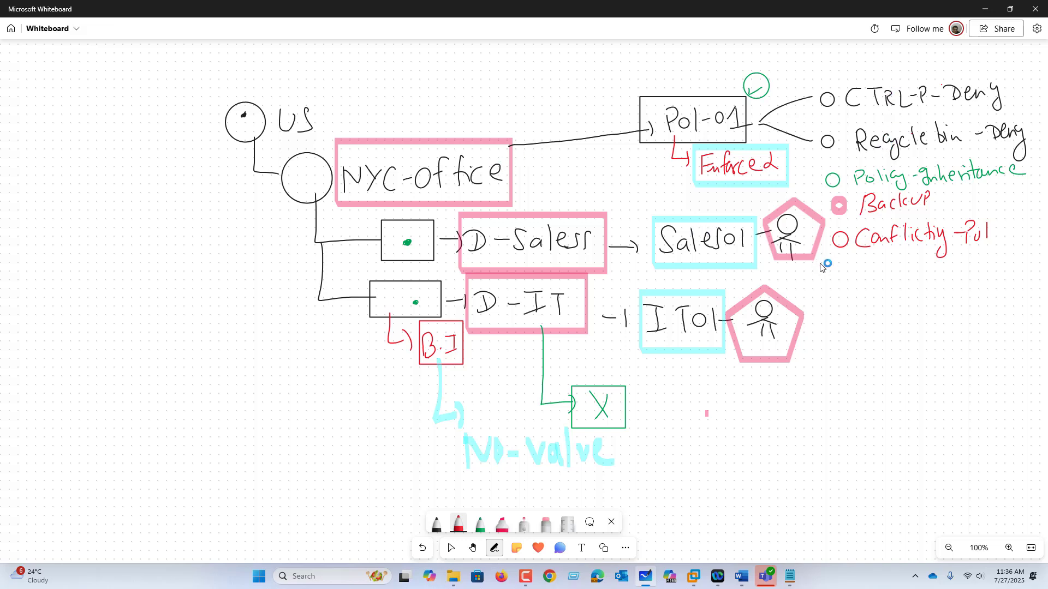
# Draw a red arrow down from the IT01 box and label it "R-B-X"
pyautogui.moveTo(706, 351); pyautogui.dragTo(703, 353)
pyautogui.moveTo(695, 355)
pyautogui.mouseDown()
pyautogui.moveTo(699, 422)
pyautogui.moveTo(770, 437)
pyautogui.mouseUp()
pyautogui.moveTo(810, 406)
pyautogui.mouseDown()
pyautogui.moveTo(811, 435)
pyautogui.moveTo(843, 420)
pyautogui.moveTo(844, 434)
pyautogui.mouseUp()
pyautogui.moveTo(860, 421)
pyautogui.mouseDown()
pyautogui.moveTo(896, 423)
pyautogui.moveTo(874, 432)
pyautogui.mouseUp()
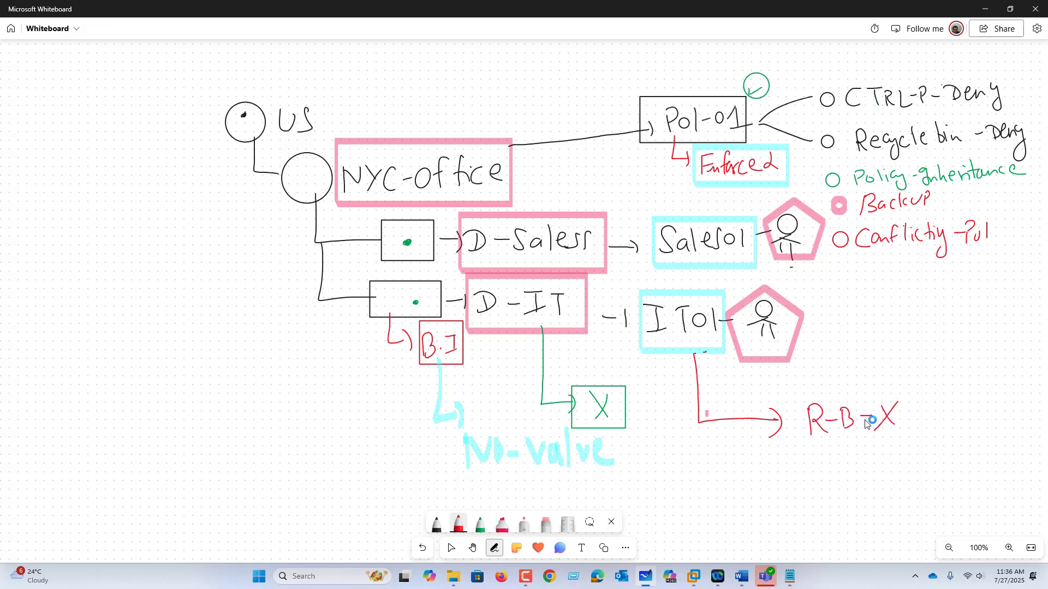
# Add a second arrow branch labelled "CTRL" with two circled check marks, plus a circled check mark beside the D-IT branch
pyautogui.moveTo(704, 423)
pyautogui.mouseDown()
pyautogui.moveTo(708, 472)
pyautogui.moveTo(760, 467)
pyautogui.mouseUp()
pyautogui.moveTo(763, 460)
pyautogui.mouseDown()
pyautogui.moveTo(768, 473)
pyautogui.moveTo(810, 474)
pyautogui.moveTo(839, 451)
pyautogui.mouseUp()
pyautogui.moveTo(829, 452)
pyautogui.mouseDown()
pyautogui.moveTo(829, 473)
pyautogui.moveTo(858, 473)
pyautogui.mouseUp()
pyautogui.moveTo(862, 453)
pyautogui.mouseDown()
pyautogui.moveTo(868, 472)
pyautogui.moveTo(903, 445)
pyautogui.mouseUp()
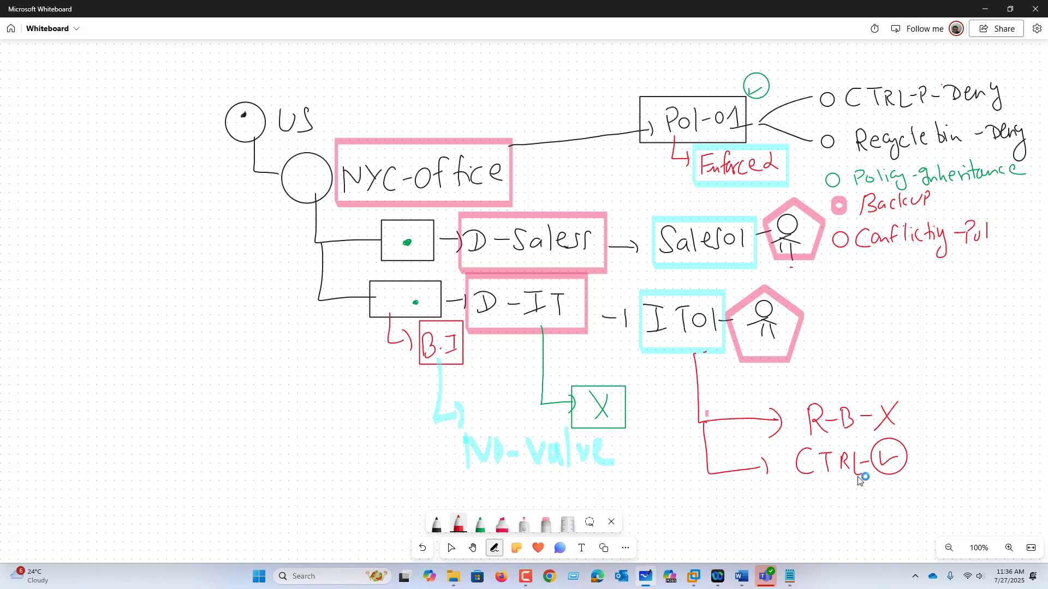
pyautogui.moveTo(933, 438); pyautogui.dragTo(928, 438)
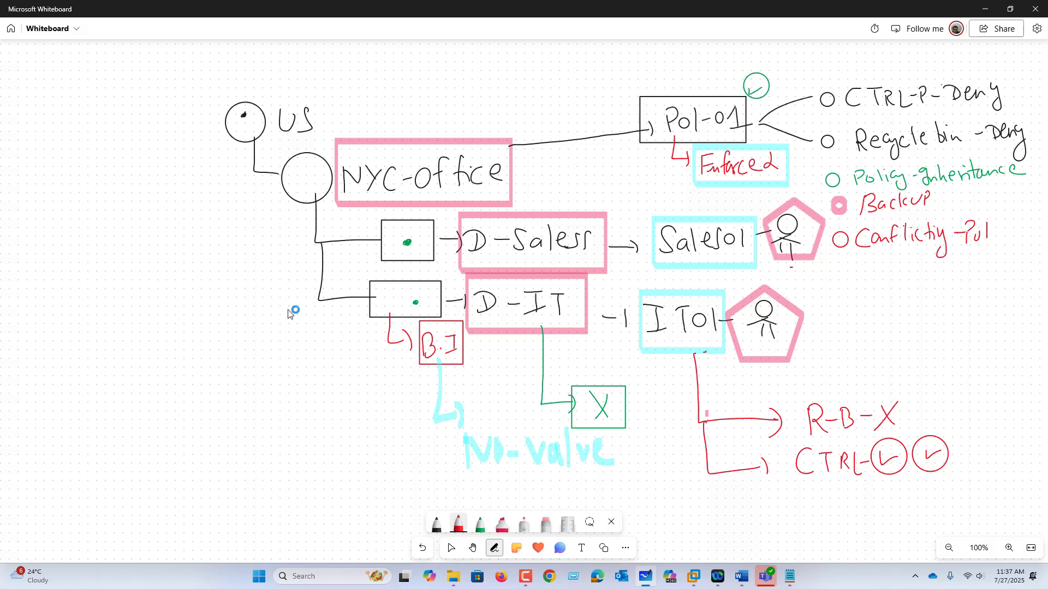
pyautogui.moveTo(275, 300)
pyautogui.mouseDown()
pyautogui.moveTo(275, 309)
pyautogui.moveTo(301, 302)
pyautogui.moveTo(295, 285)
pyautogui.mouseUp()
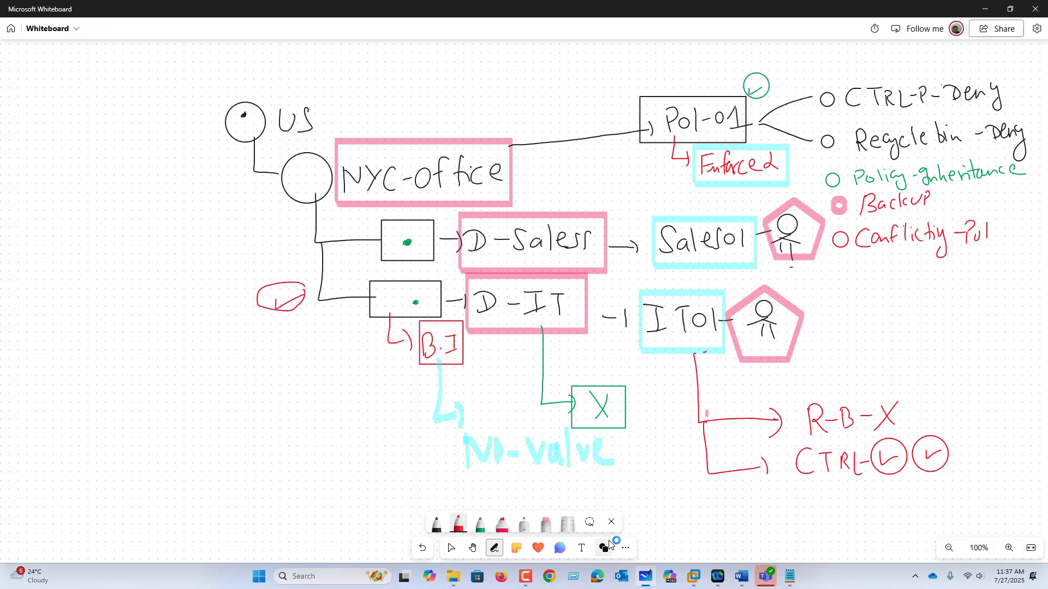
# Switch back to VMware Workstation and create a GPO named "Conflict Policy-Pol01-NYC-OFFICE- BASELINE" linked to the D-IT organizational unit
pyautogui.click(691, 577)
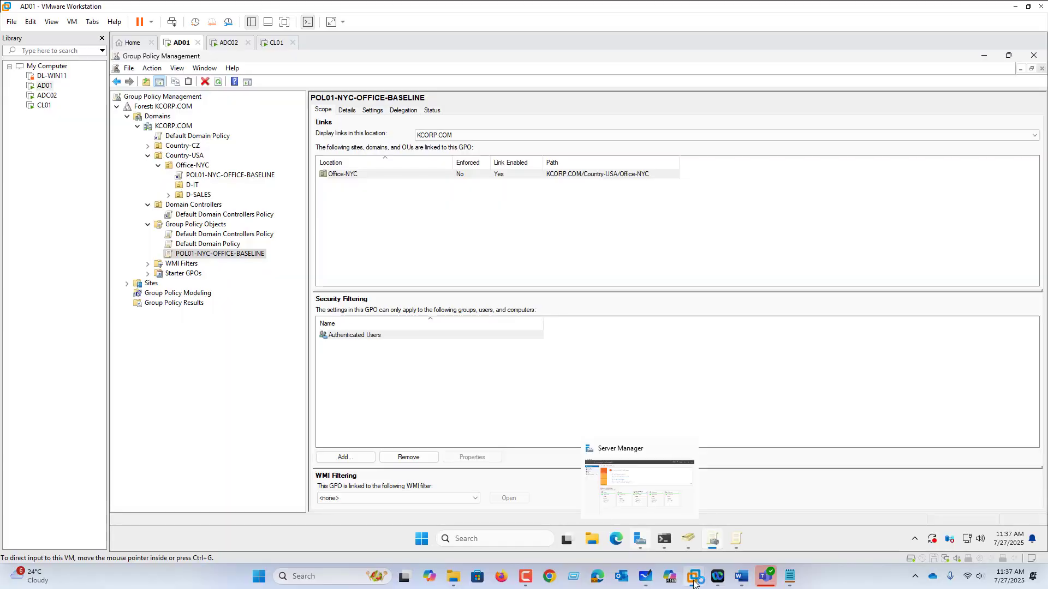
pyautogui.click(195, 186)
pyautogui.rightClick(195, 187)
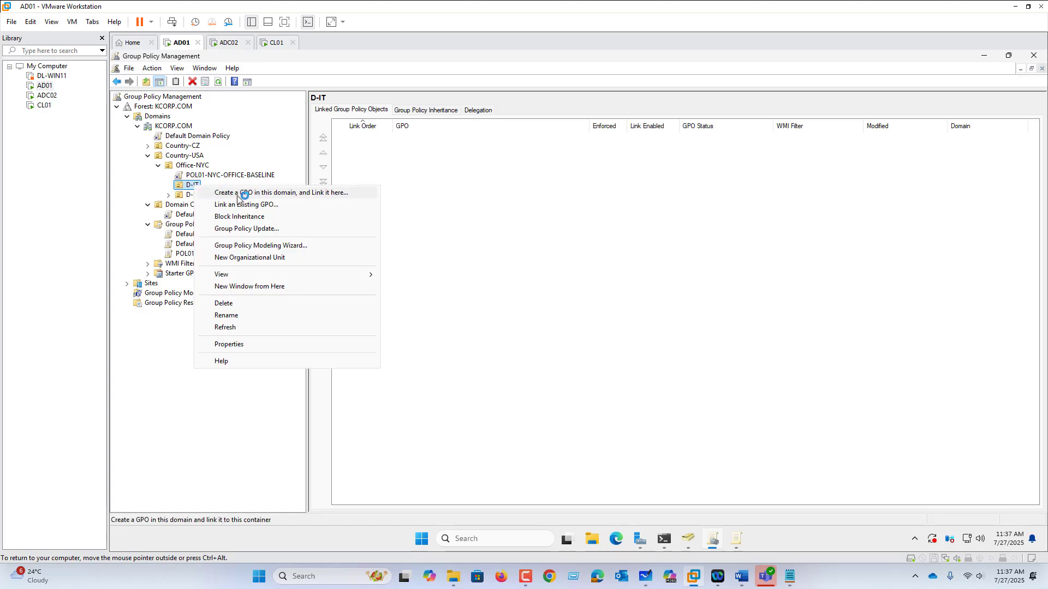
pyautogui.click(241, 195)
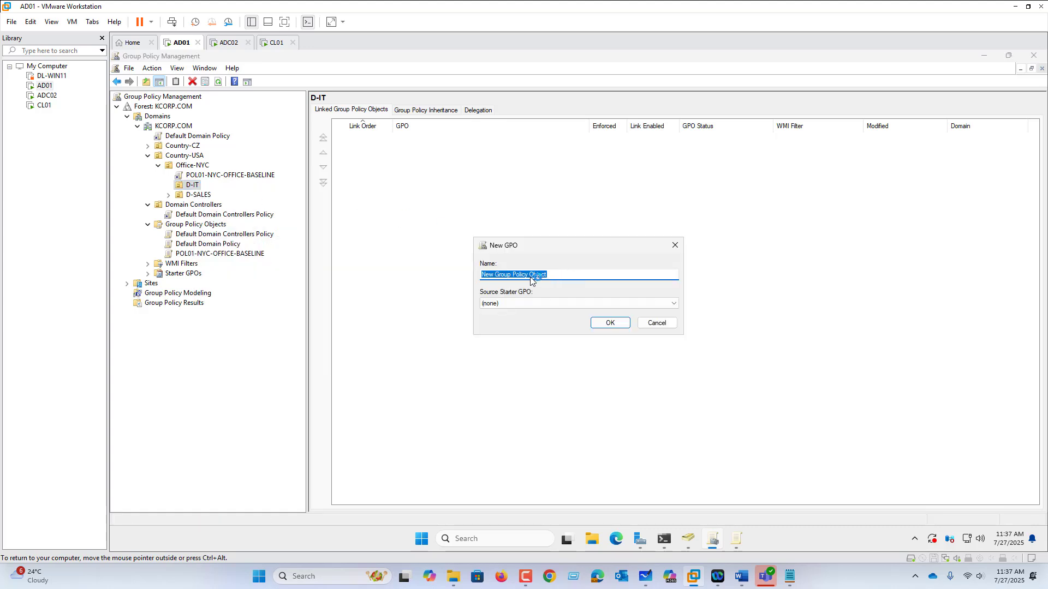
pyautogui.write('C')
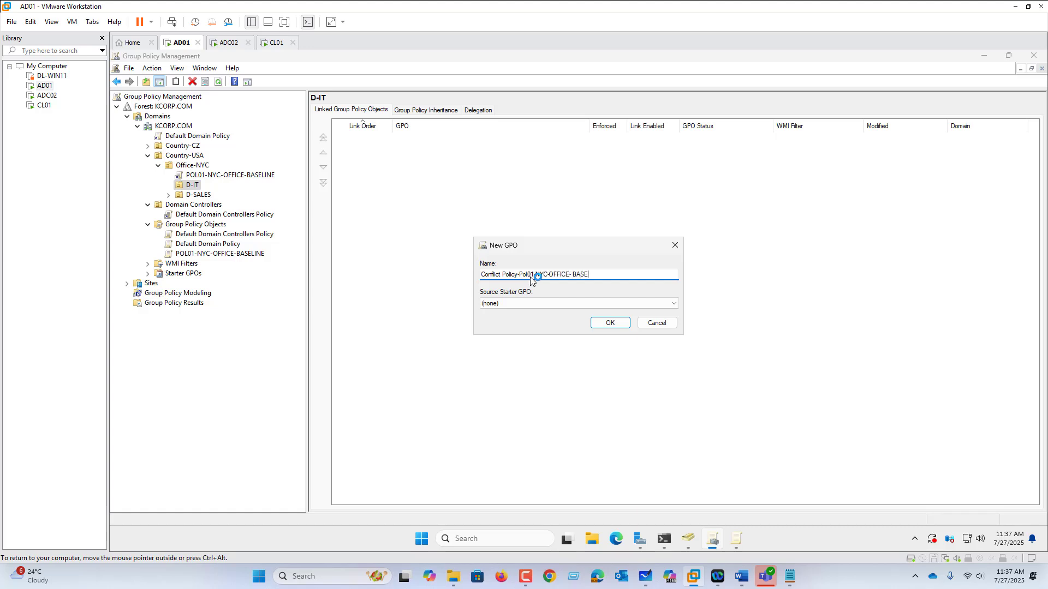
pyautogui.click(611, 323)
pyautogui.click(167, 186)
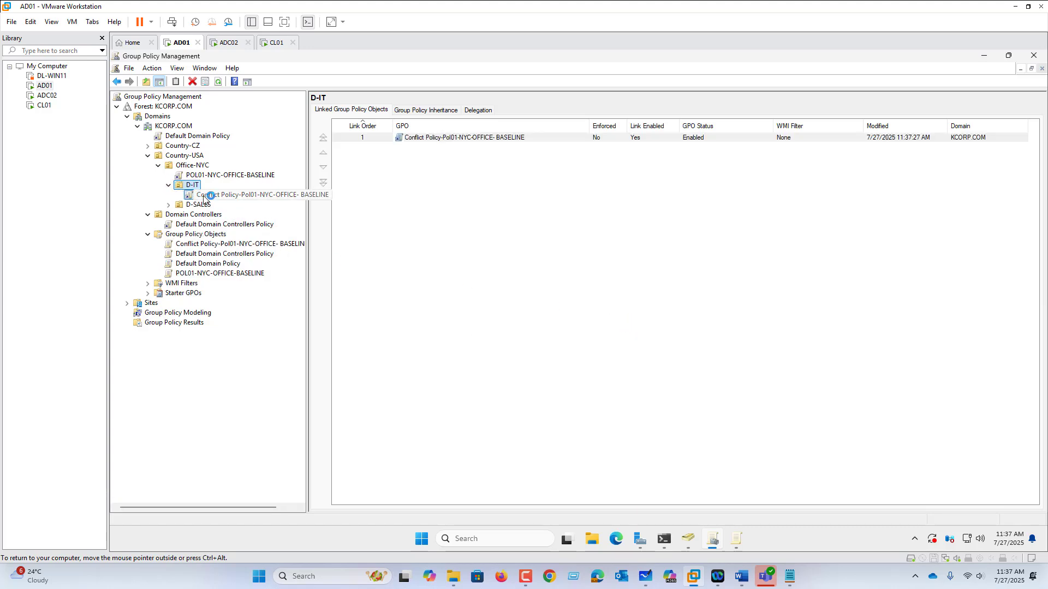
# Open the conflict policy GPO linked under D-IT for editing in a maximized Group Policy Management Editor
pyautogui.click(202, 196)
pyautogui.click(660, 314)
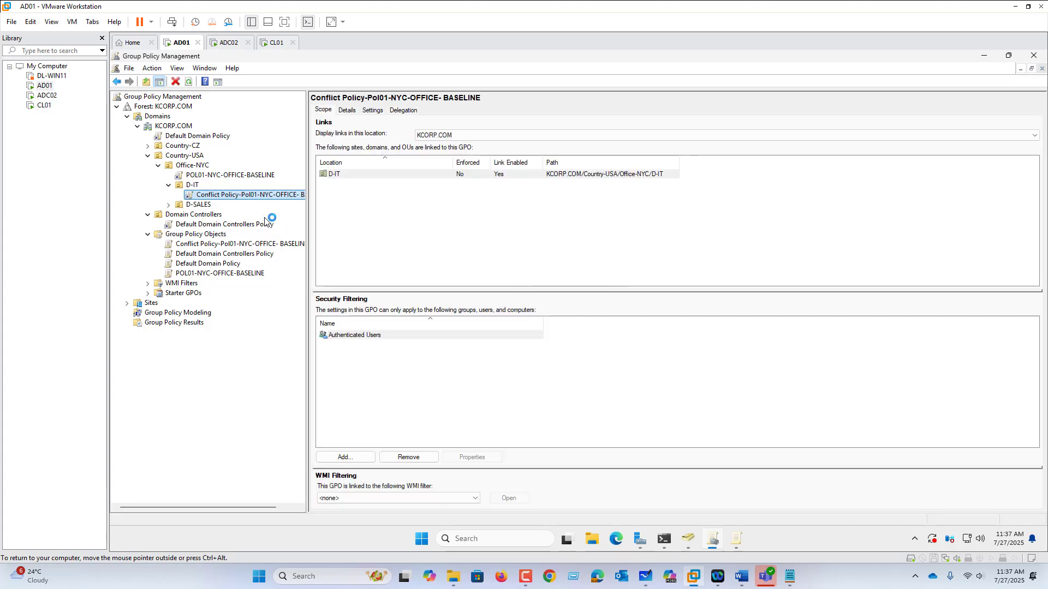
pyautogui.rightClick(266, 196)
pyautogui.click(288, 205)
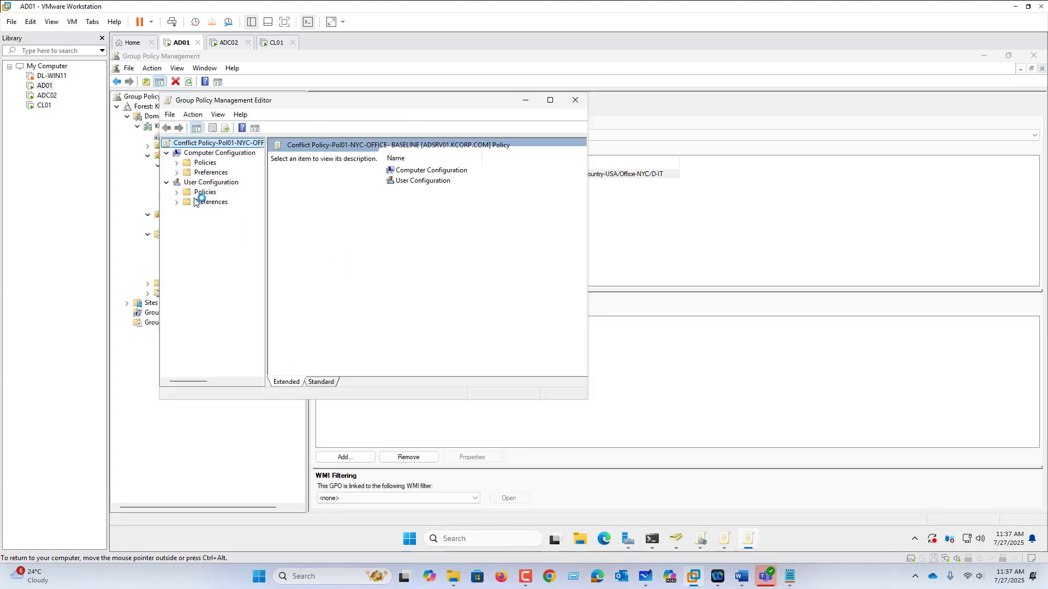
pyautogui.click(550, 100)
# Set "Prohibit access to Control Panel and PC settings" to Disabled under User Configuration's Administrative Templates for Control Panel
pyautogui.click(126, 145)
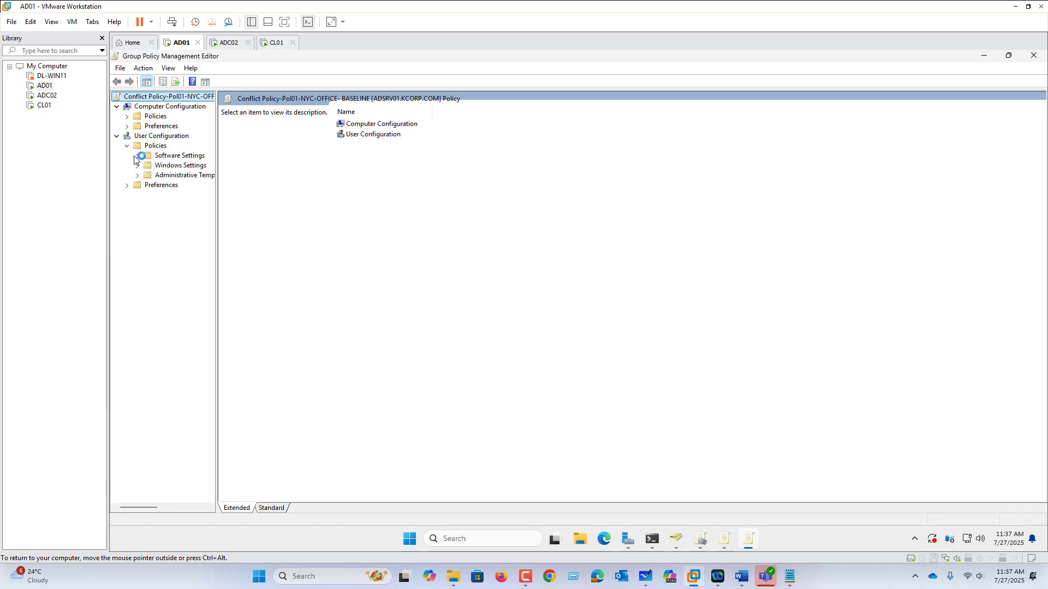
pyautogui.click(172, 176)
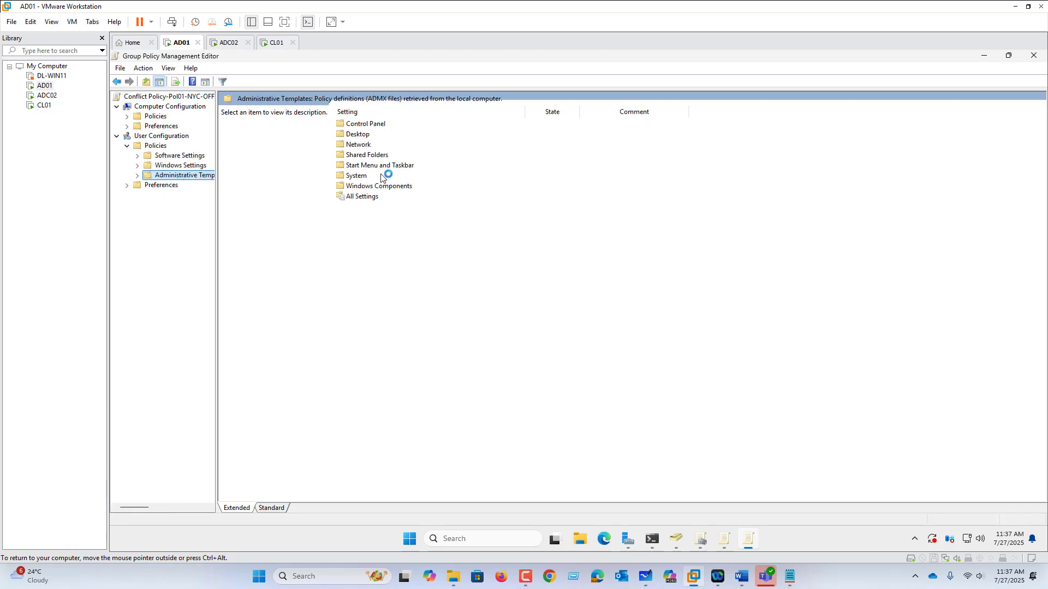
pyautogui.click(128, 186)
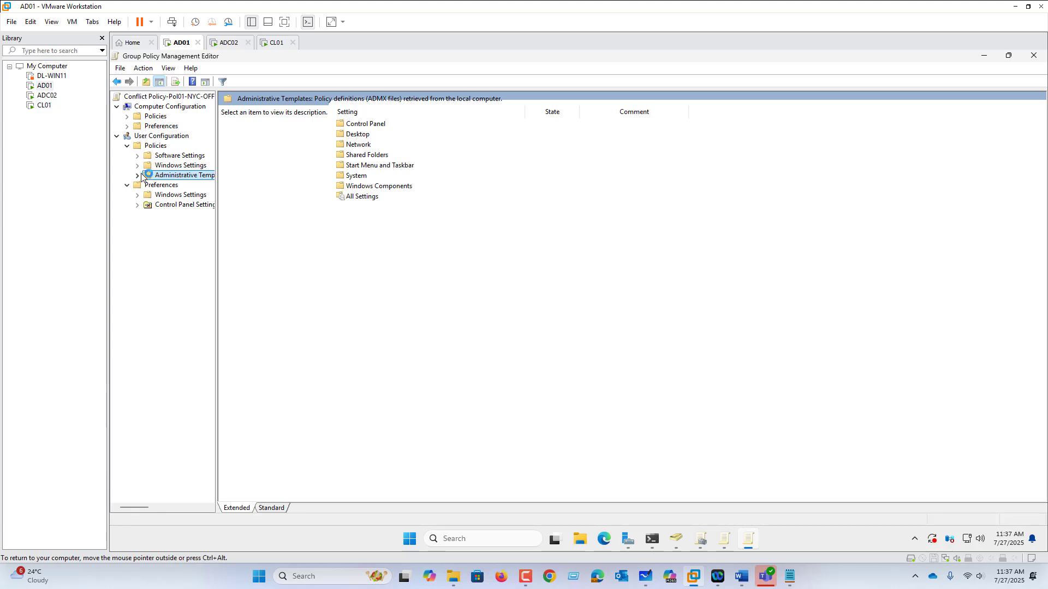
pyautogui.click(137, 165)
pyautogui.click(137, 215)
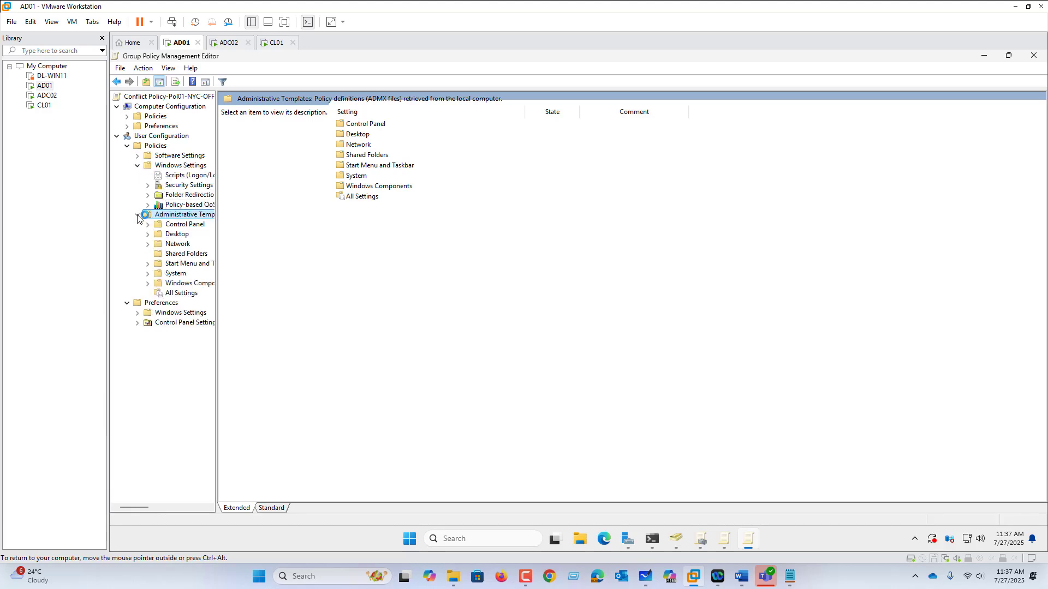
pyautogui.click(190, 224)
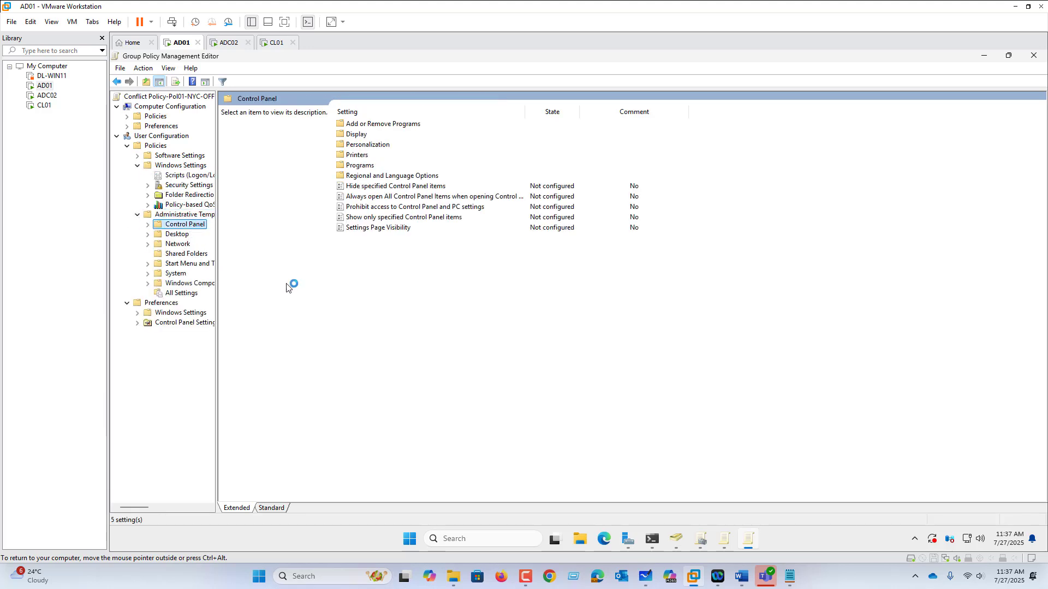
pyautogui.doubleClick(387, 207)
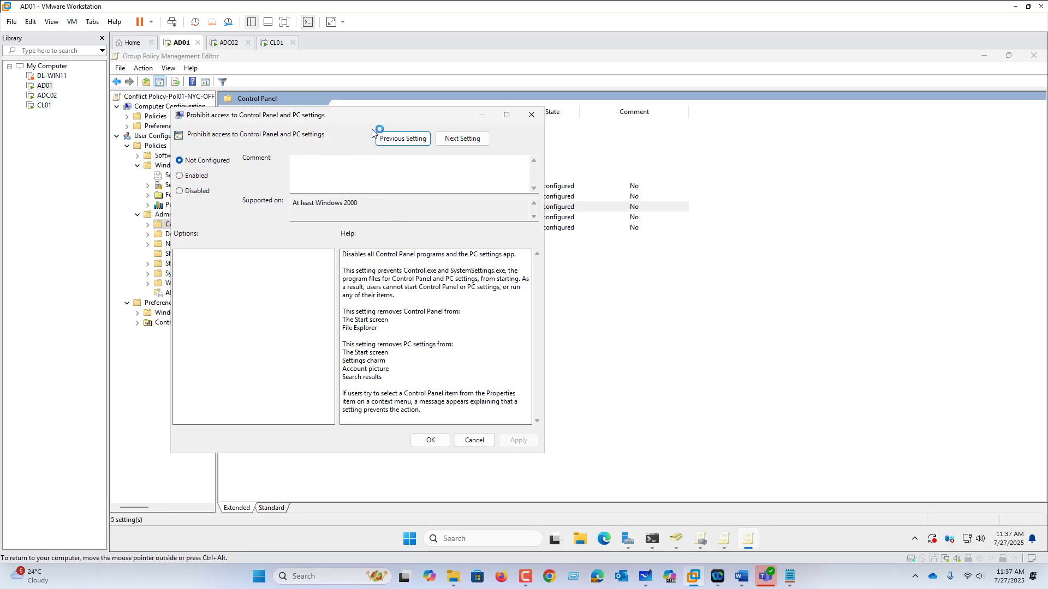
pyautogui.moveTo(377, 115); pyautogui.dragTo(557, 159)
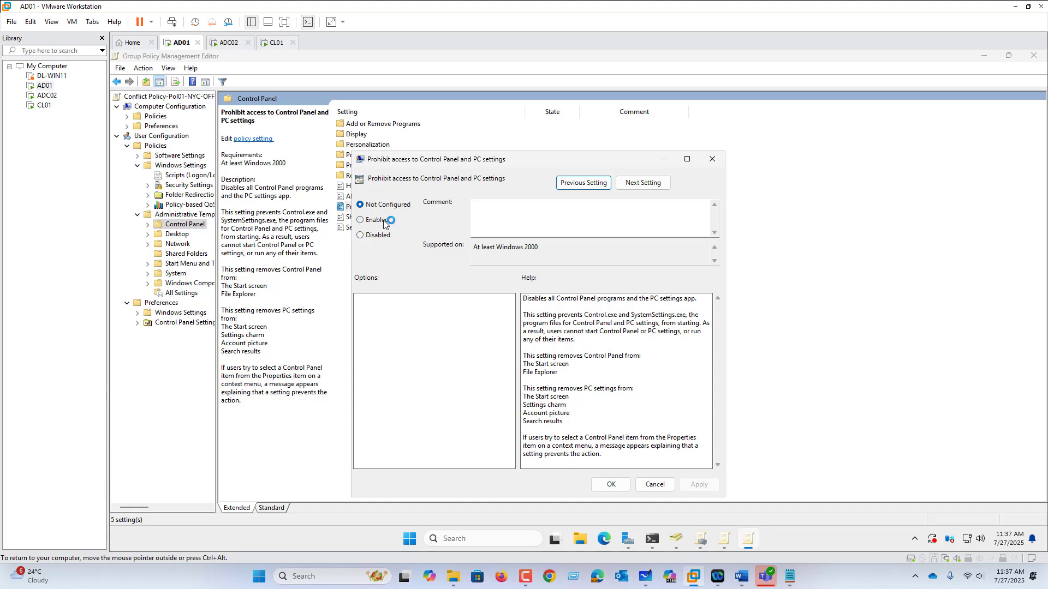
pyautogui.click(375, 220)
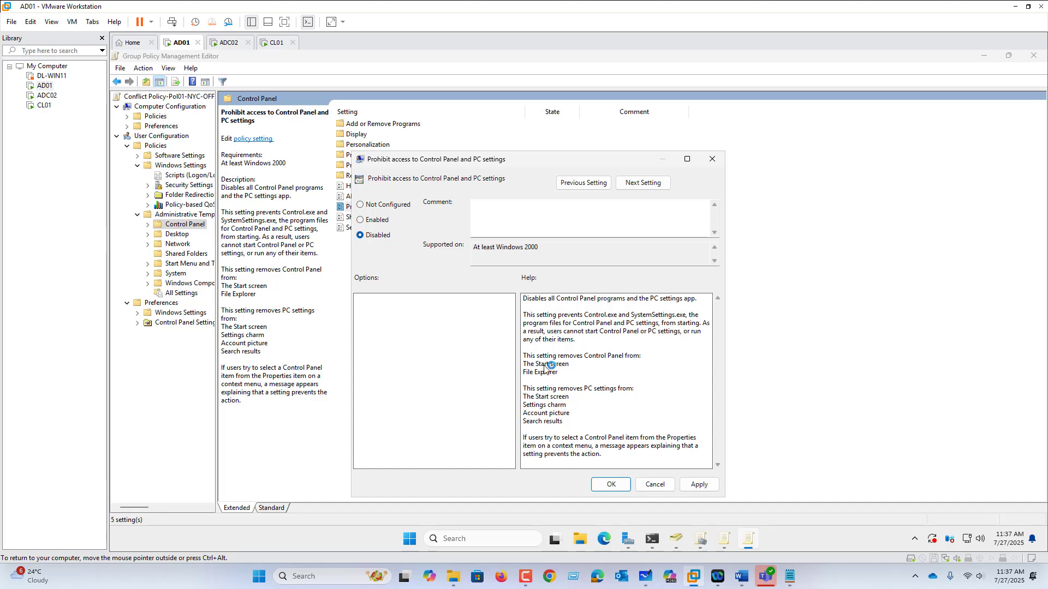
pyautogui.click(699, 484)
pyautogui.click(611, 484)
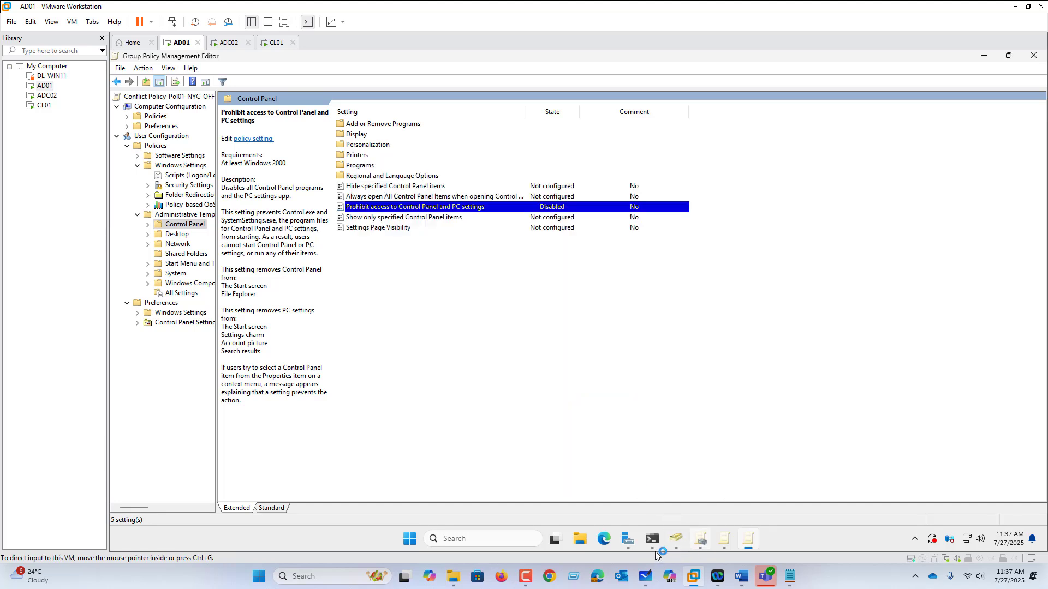
# Run GPUPDATE /FORCE again in the open PowerShell window on AD01
pyautogui.moveTo(652, 543)
pyautogui.click(644, 486)
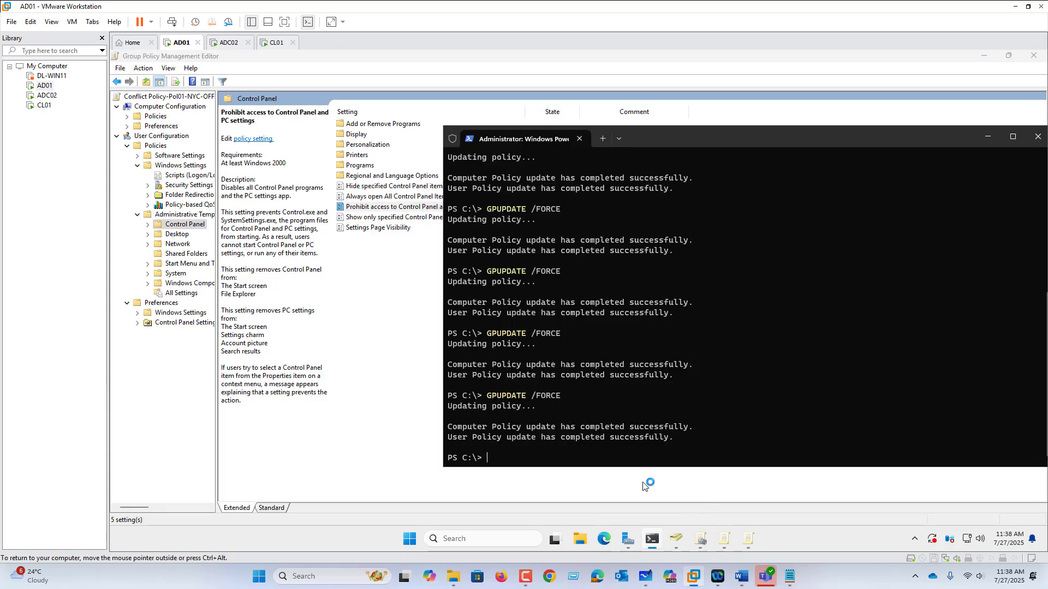
pyautogui.press('Up')
pyautogui.press('Return')
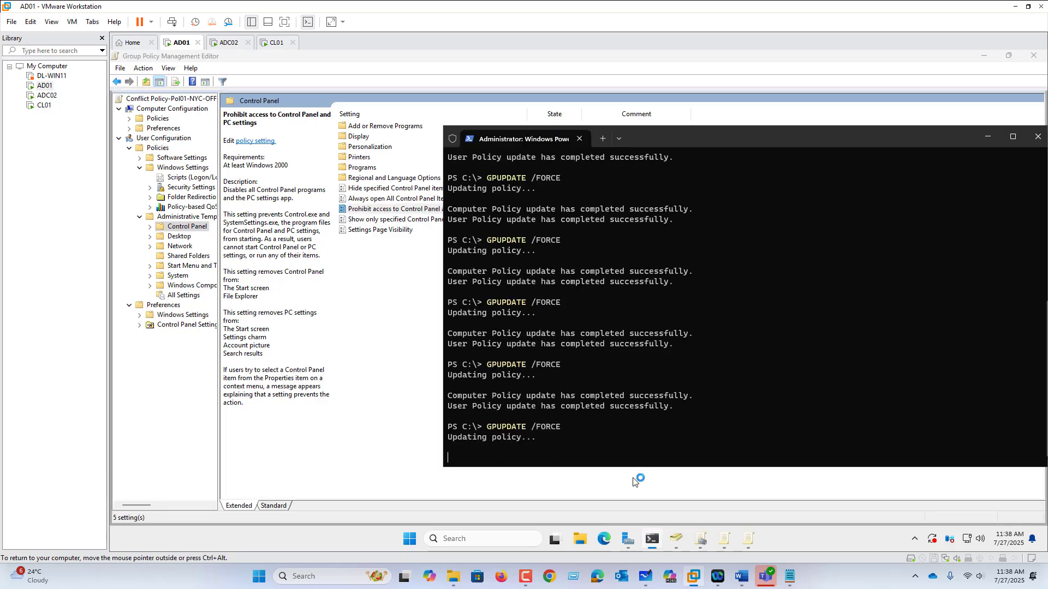
# Switch to Microsoft Whiteboard and draw a long red downward arrow beside the OU hierarchy, from US to below D-IT
pyautogui.click(647, 577)
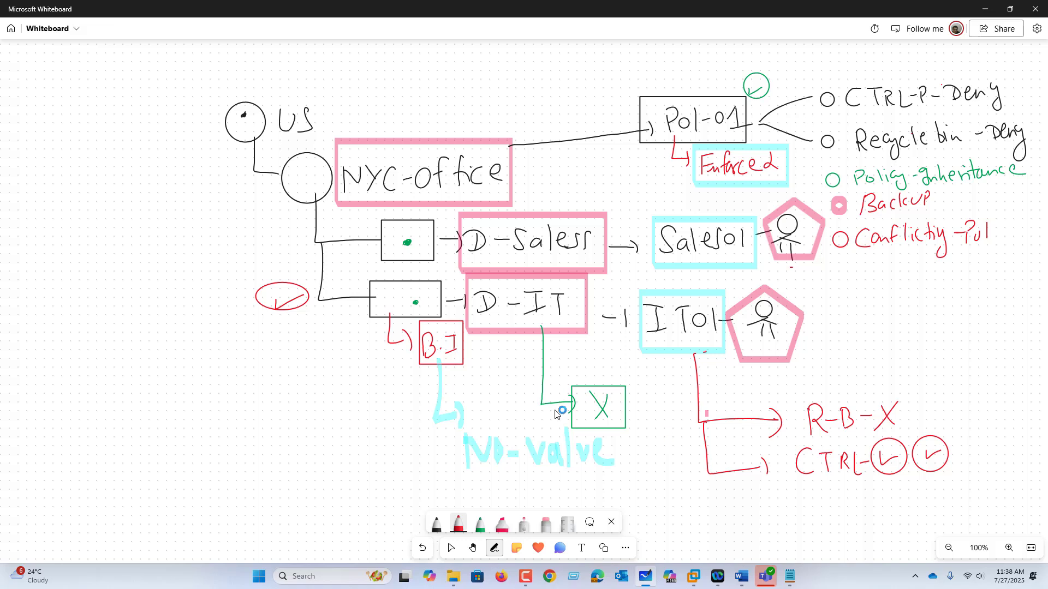
pyautogui.moveTo(175, 109)
pyautogui.mouseDown()
pyautogui.moveTo(182, 169)
pyautogui.moveTo(163, 441)
pyautogui.mouseUp()
pyautogui.moveTo(143, 425)
pyautogui.mouseDown()
pyautogui.moveTo(150, 440)
pyautogui.moveTo(213, 420)
pyautogui.mouseUp()
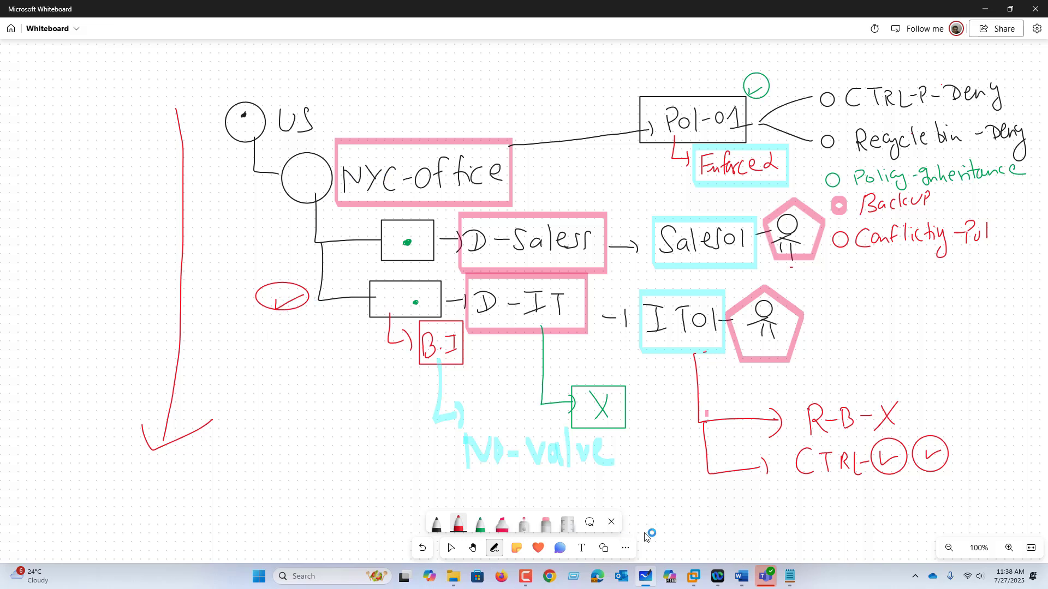
# Switch to the CL01 virtual machine in VMware Workstation and sign out of the current Windows session
pyautogui.moveTo(701, 574)
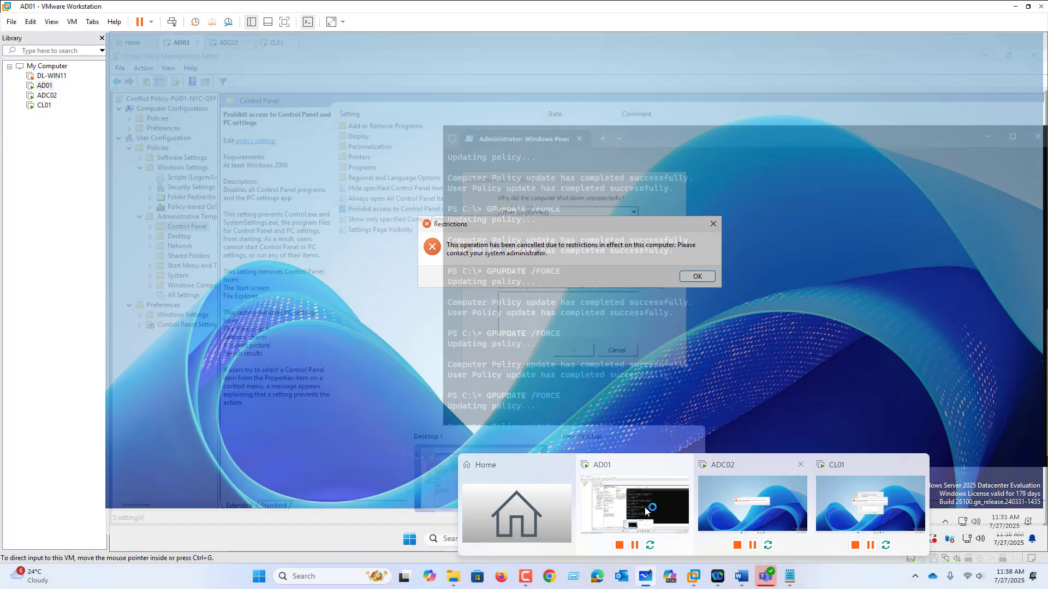
pyautogui.click(647, 503)
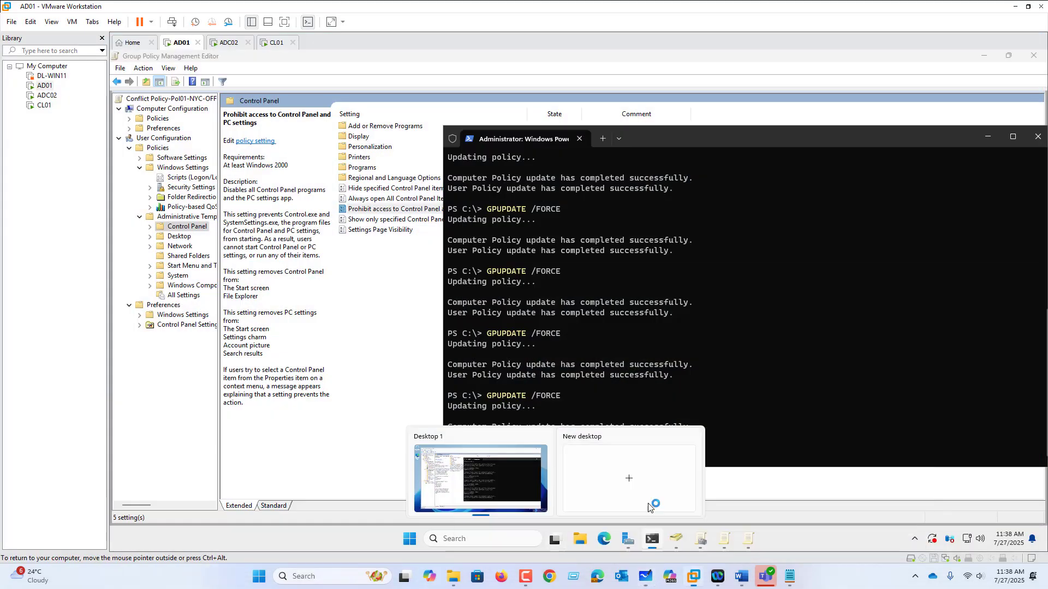
pyautogui.click(697, 575)
pyautogui.click(697, 576)
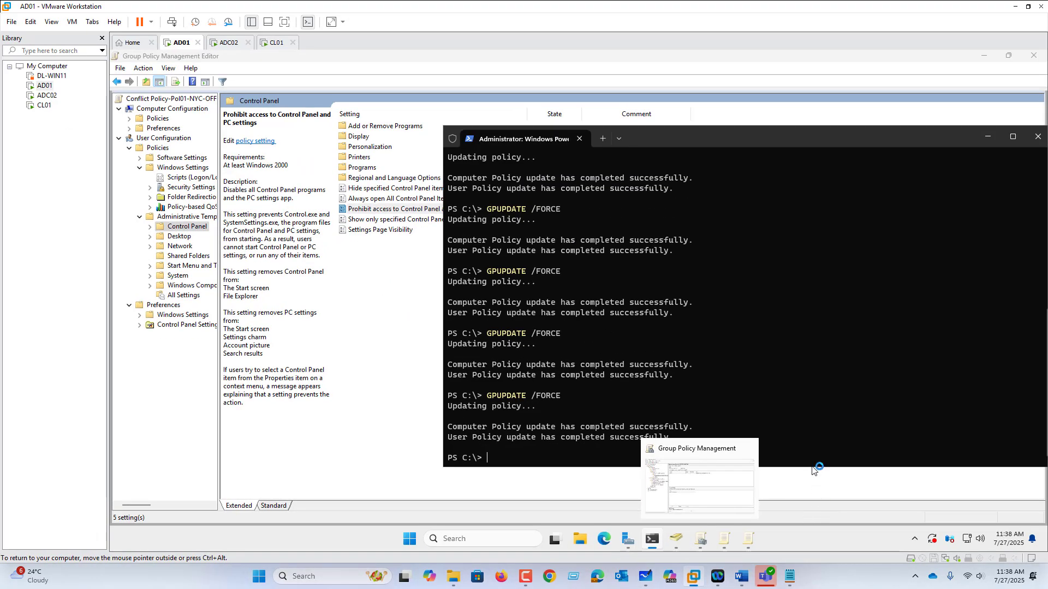
pyautogui.click(273, 42)
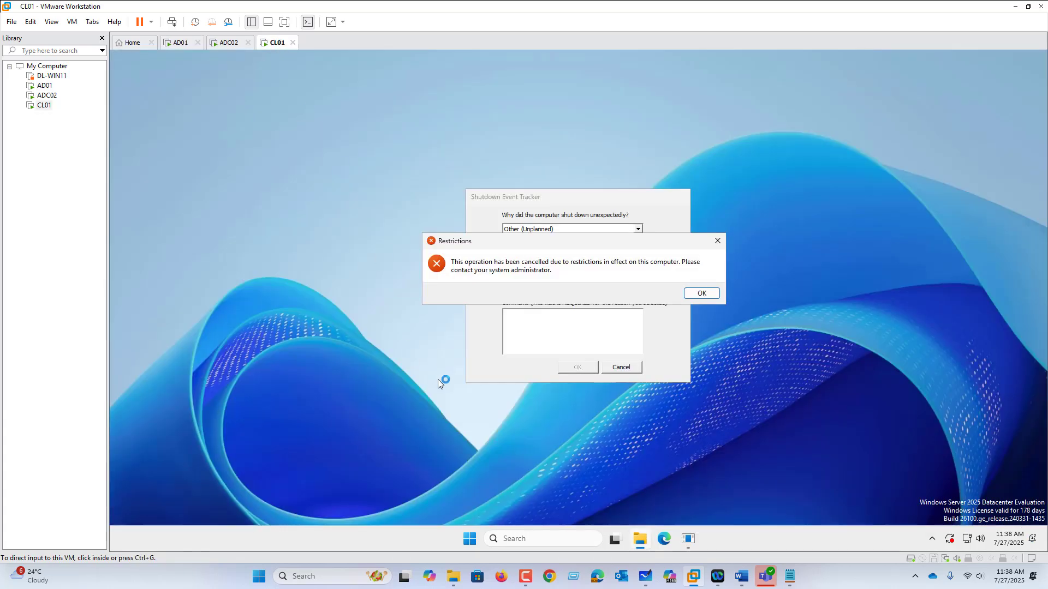
pyautogui.click(470, 539)
pyautogui.rightClick(470, 540)
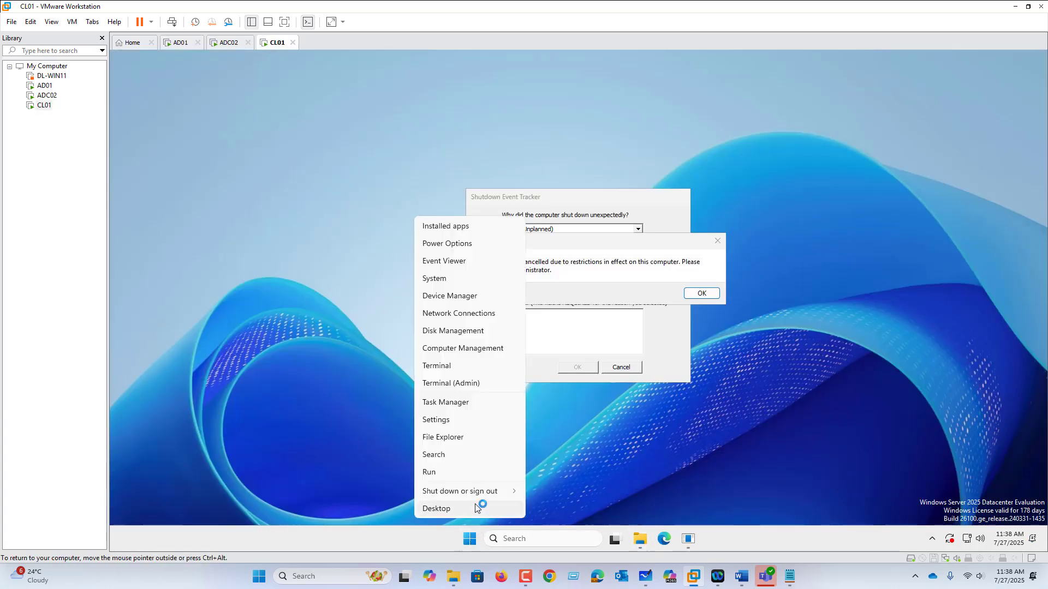
pyautogui.moveTo(516, 491)
pyautogui.click(551, 493)
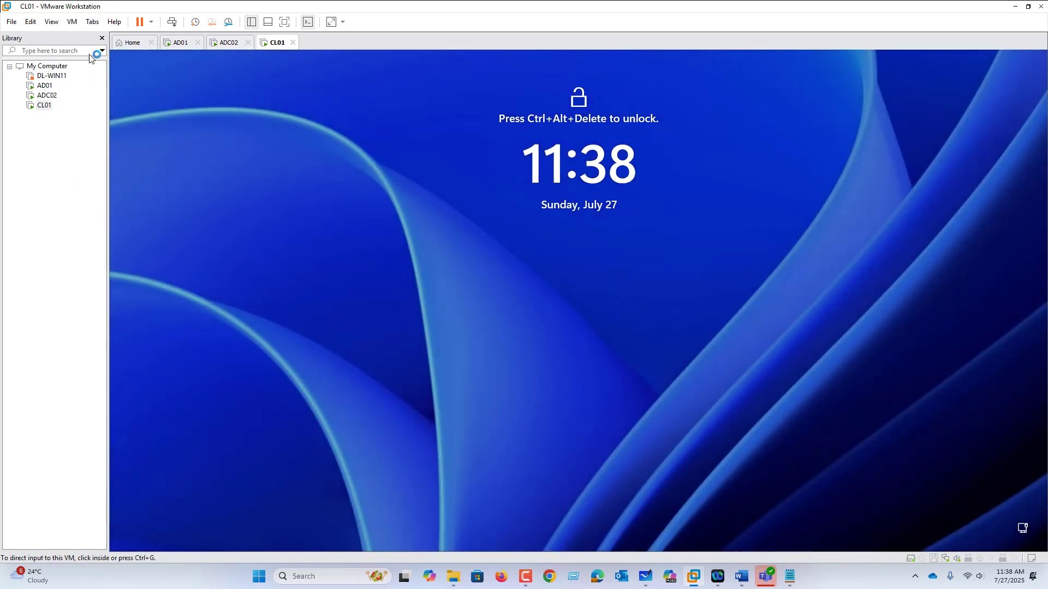
# Sign back in to CL01 as IT01 with the account password and dismiss the Shutdown Event Tracker
pyautogui.click(72, 22)
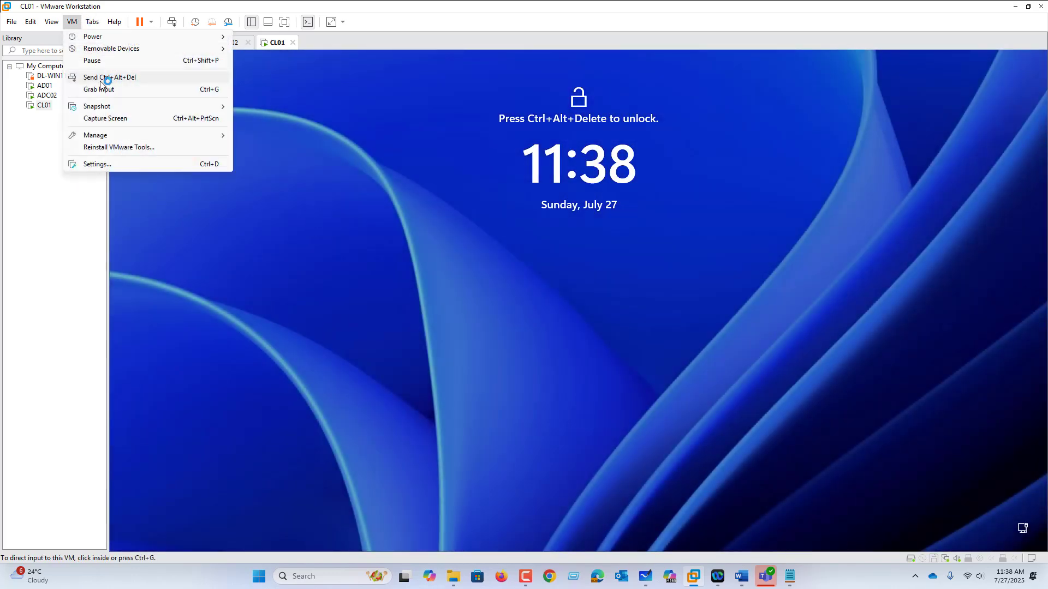
pyautogui.click(101, 78)
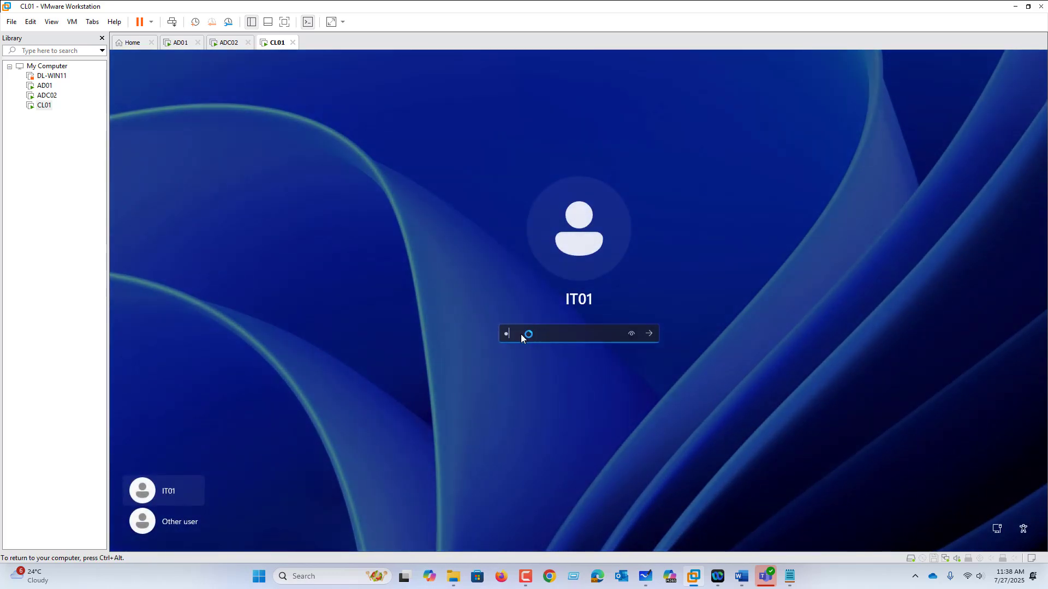
pyautogui.press('Return')
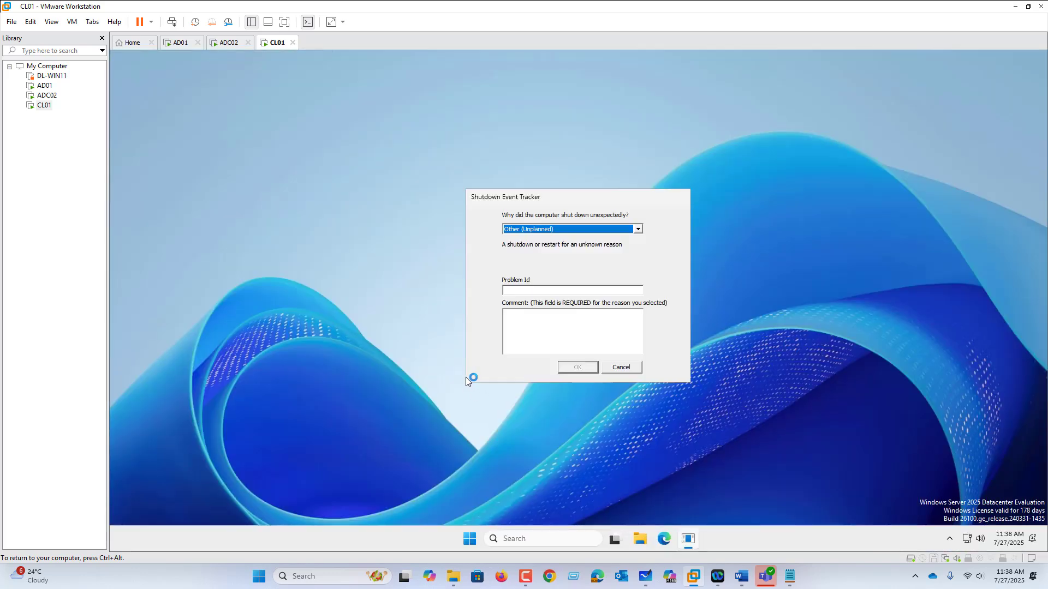
pyautogui.click(626, 370)
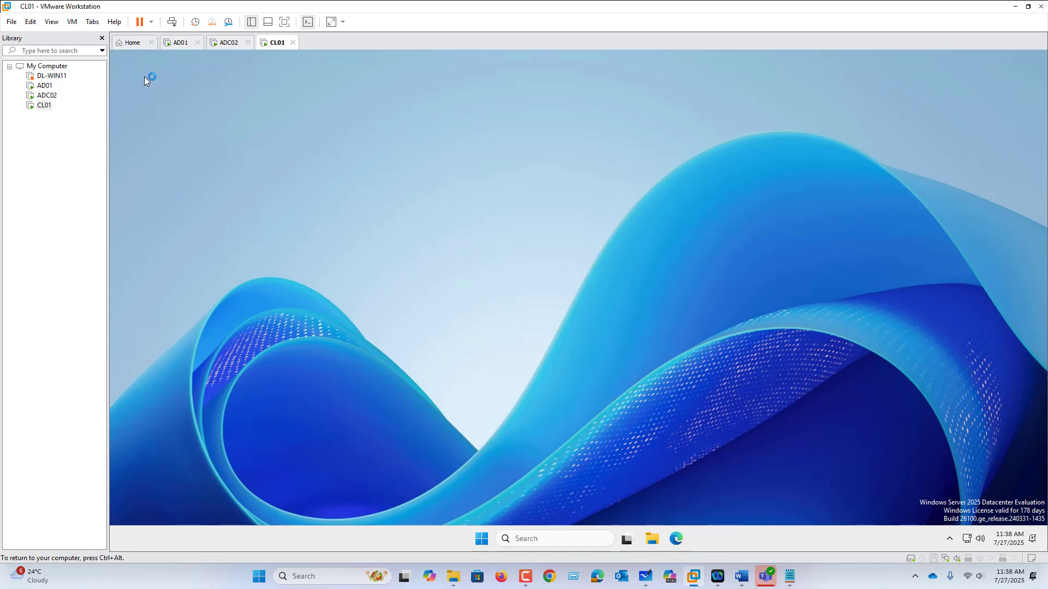
# Search for Control Panel on CL01 and open it to test the IT01 account's access
pyautogui.click(481, 540)
pyautogui.write('con')
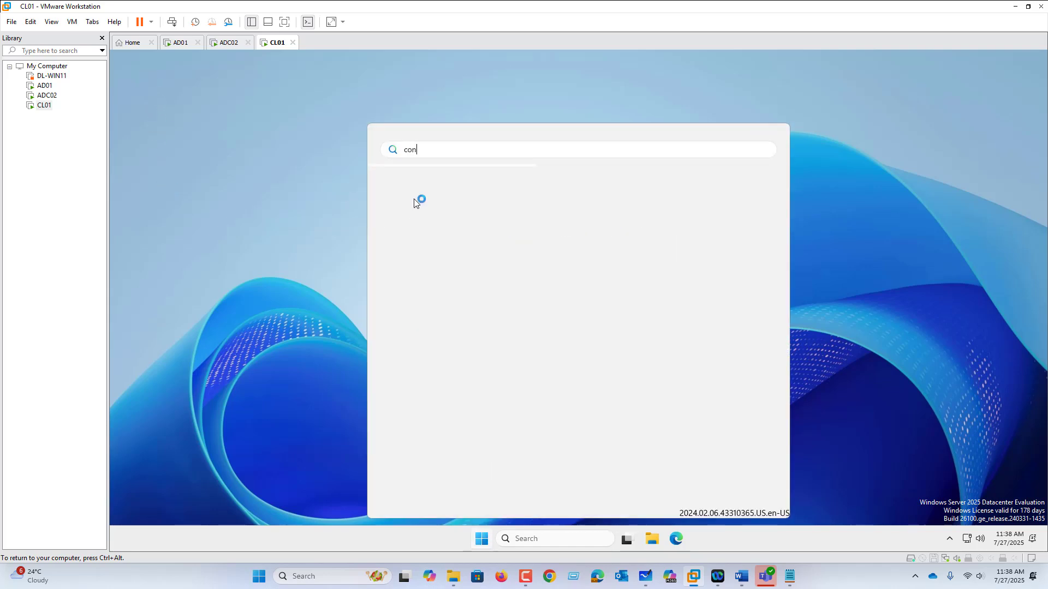
pyautogui.write('trol Panel')
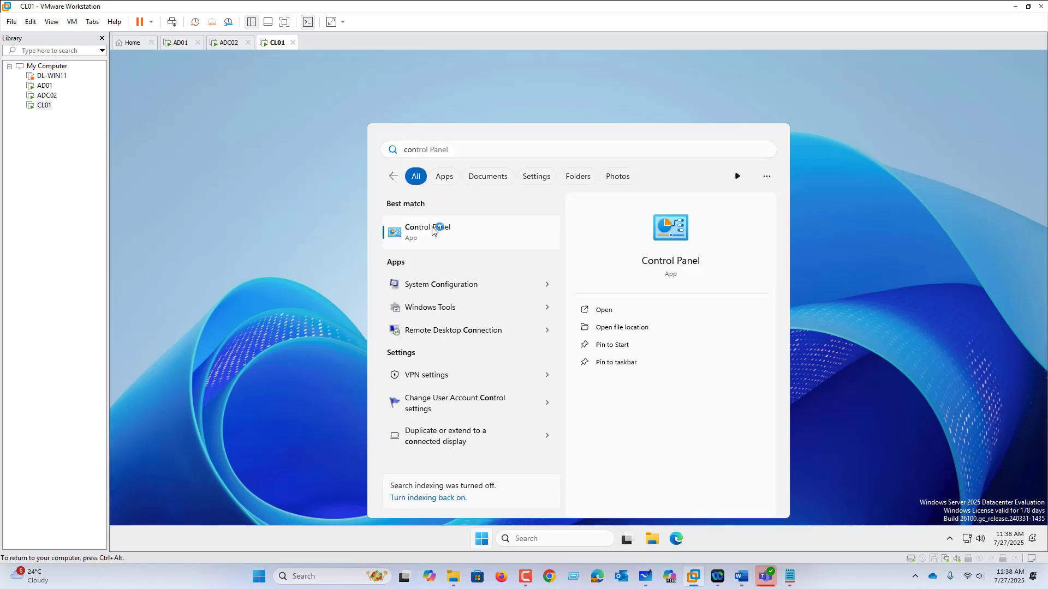
pyautogui.click(432, 229)
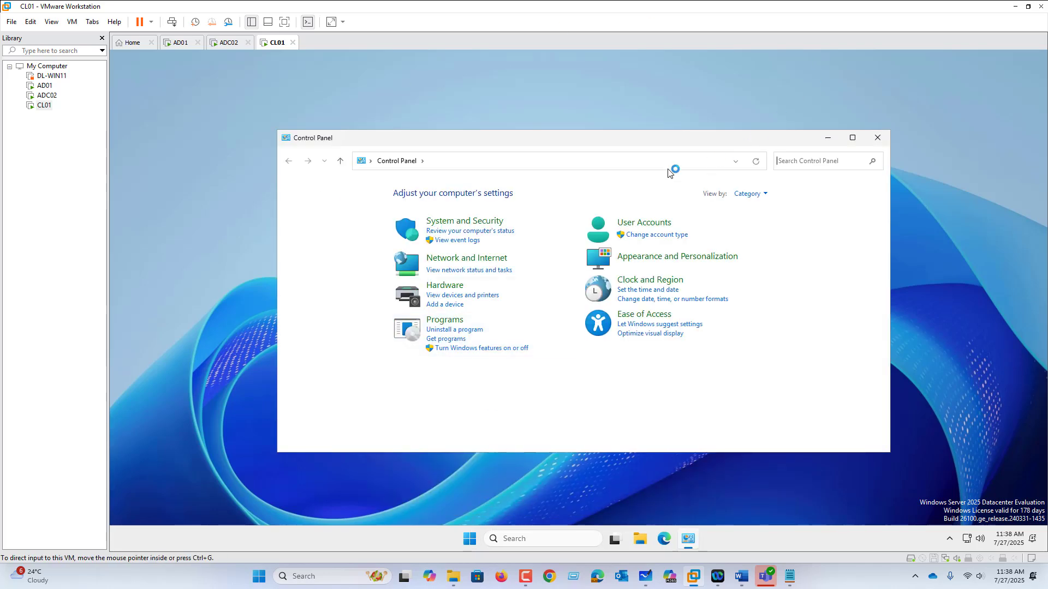
# Open a Command Prompt with cmd, run whoami, and highlight the account name in its output
pyautogui.rightClick(476, 542)
pyautogui.click(468, 479)
pyautogui.write('cmd')
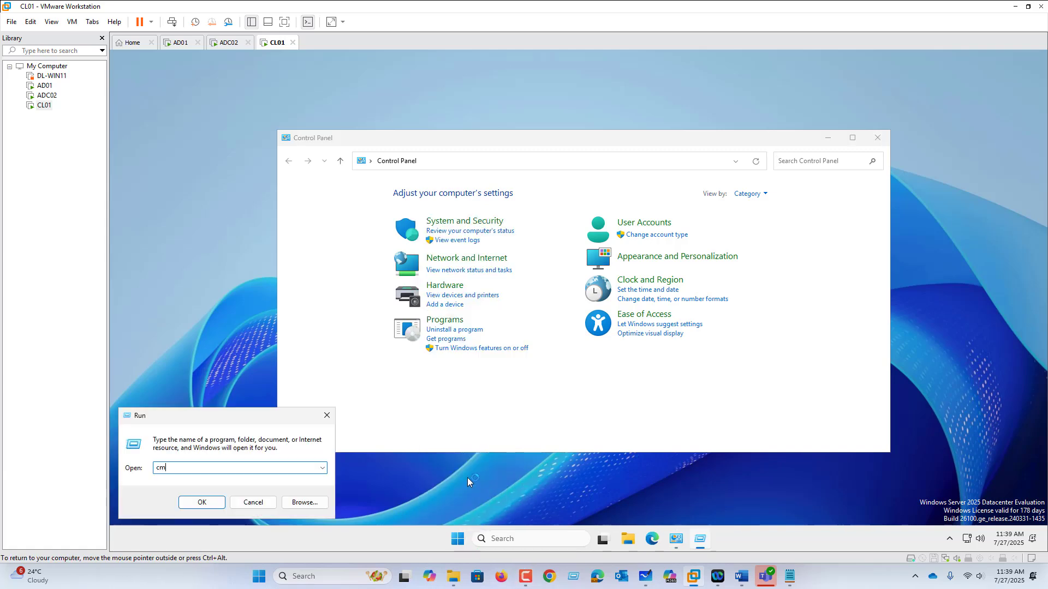
pyautogui.press('Return')
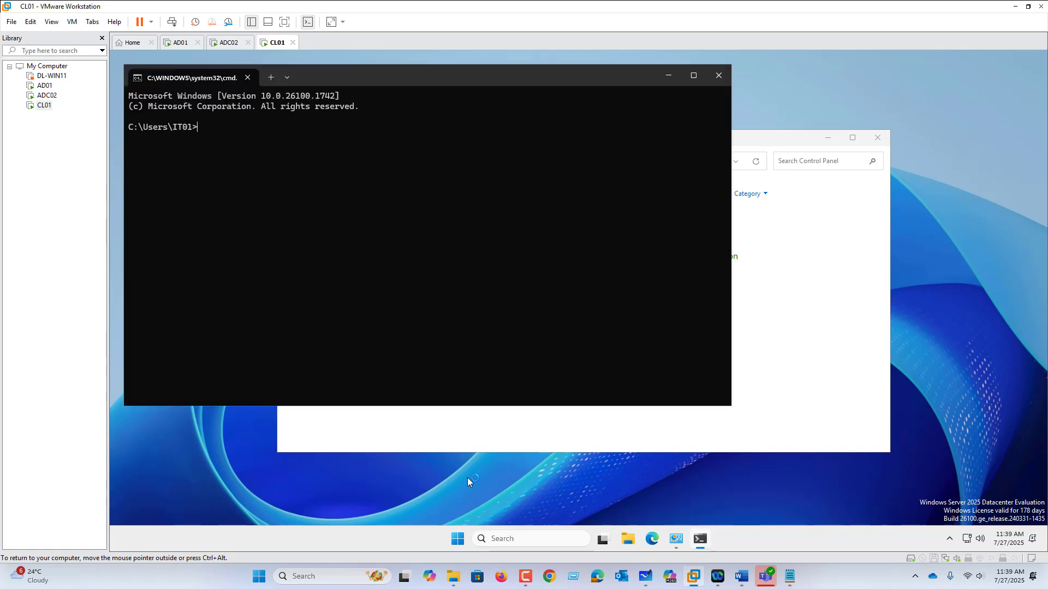
pyautogui.write('whoami')
pyautogui.press('Return')
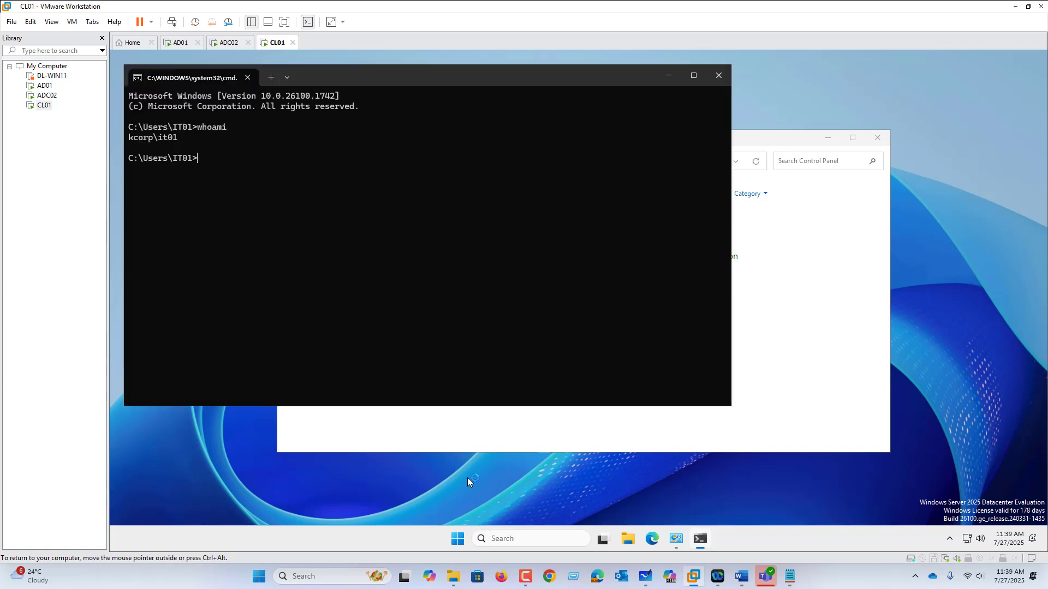
pyautogui.doubleClick(170, 138)
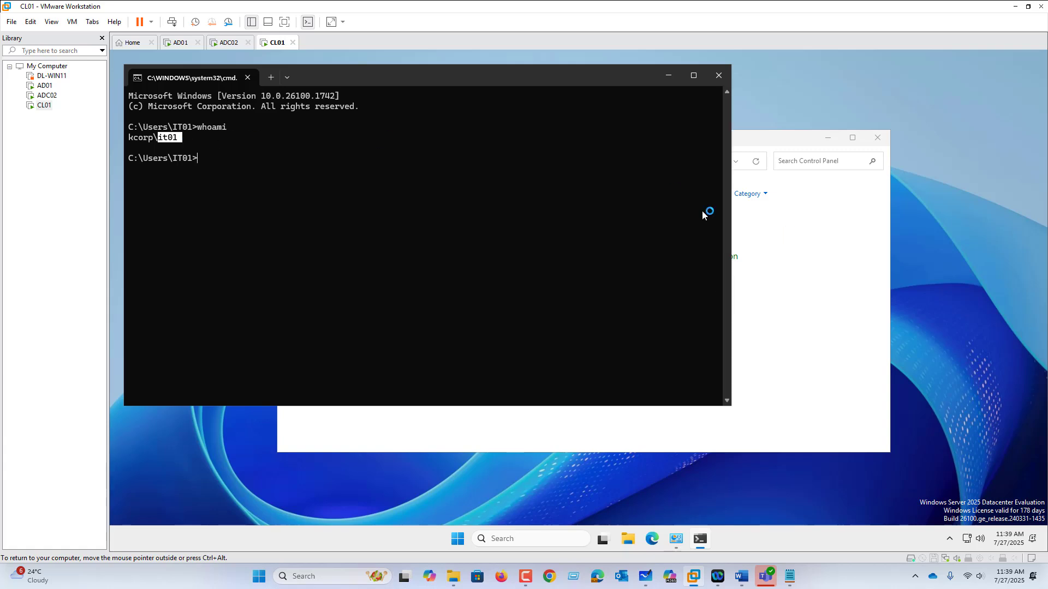
pyautogui.click(651, 583)
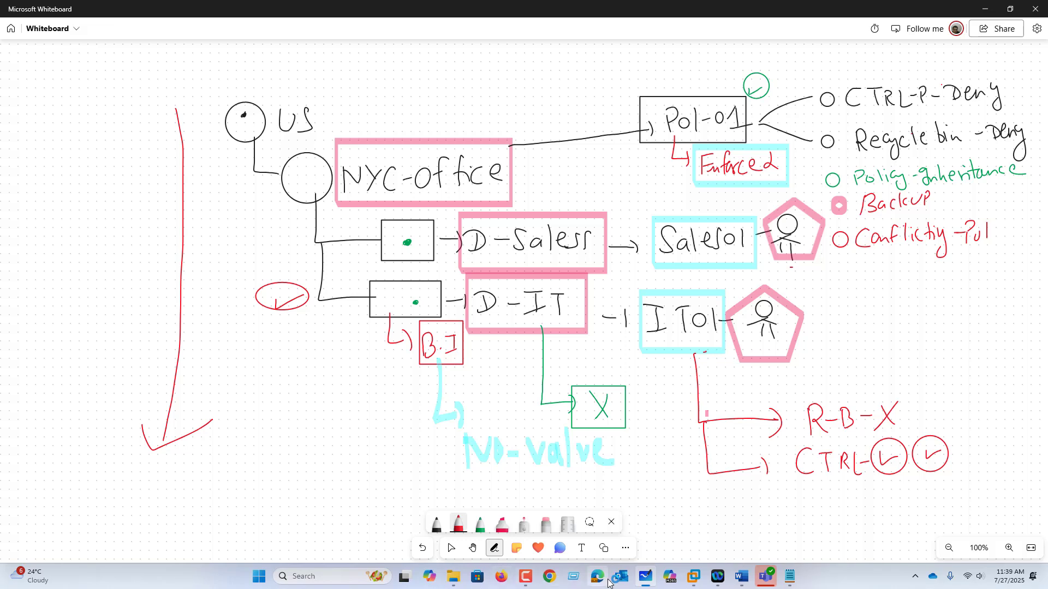
pyautogui.click(598, 578)
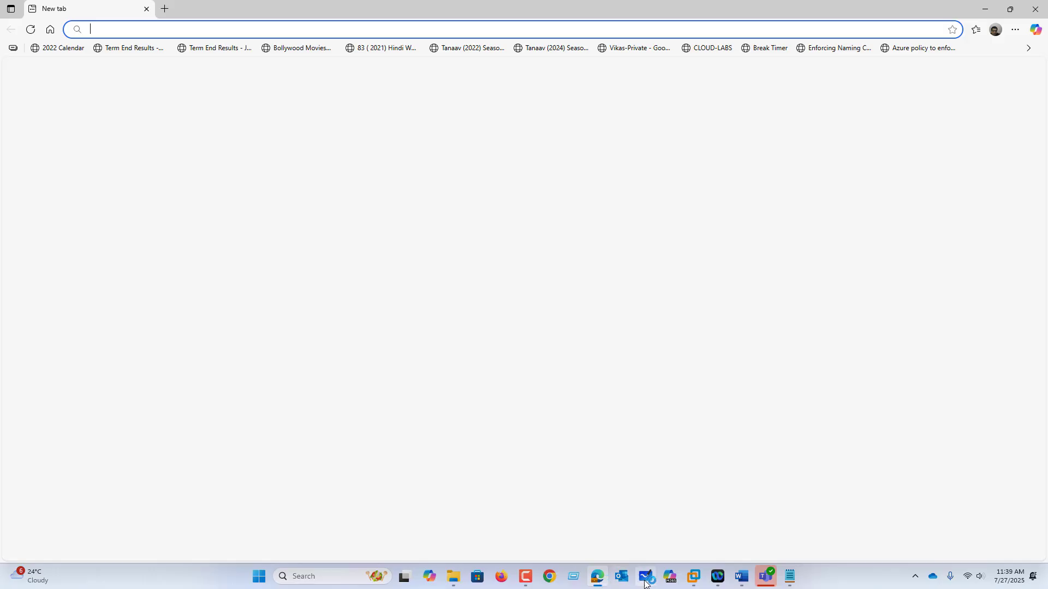
pyautogui.click(703, 578)
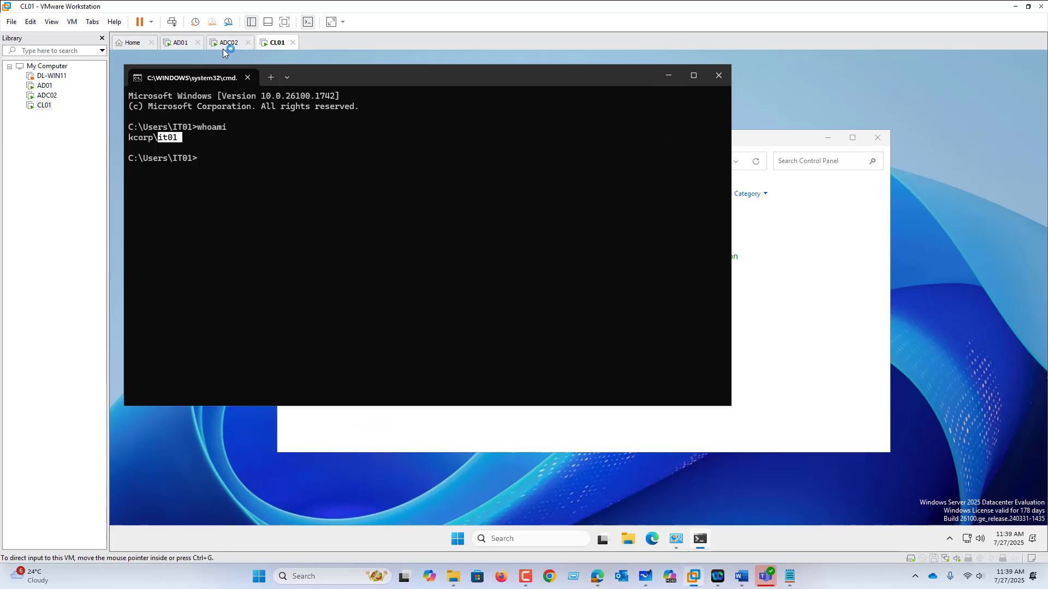
# Switch to AD01 and select the POL01-NYC-OFFICE-BASELINE link under Office-NYC in Group Policy Management, acknowledging the link notice
pyautogui.click(177, 44)
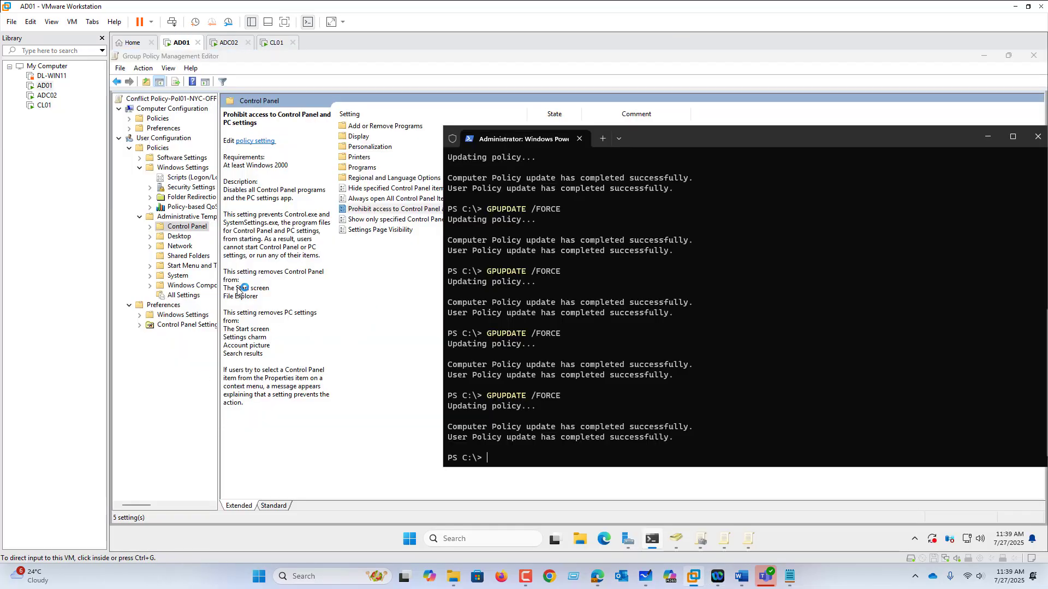
pyautogui.click(700, 542)
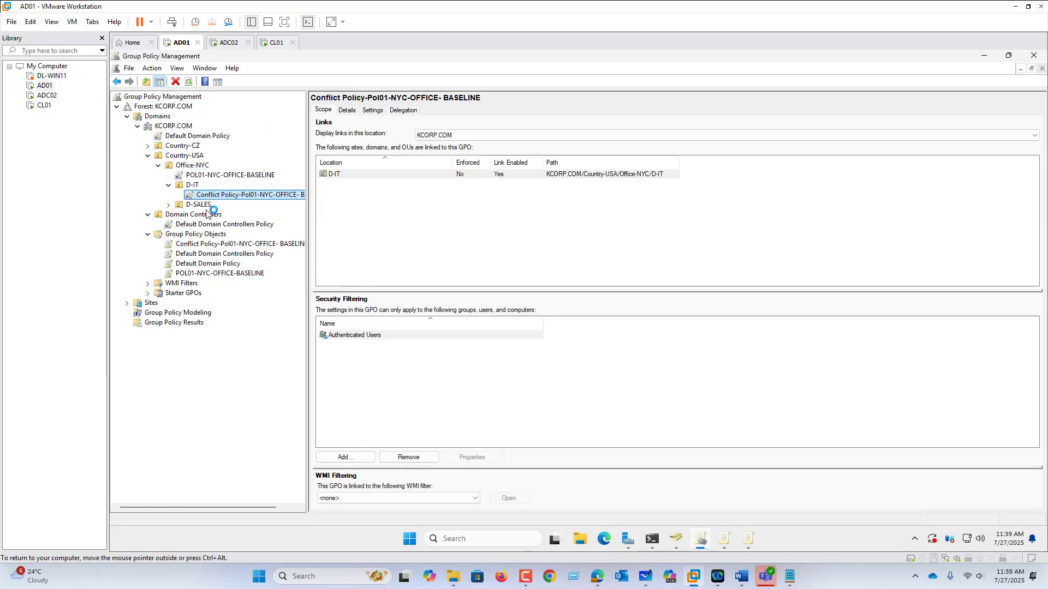
pyautogui.click(197, 166)
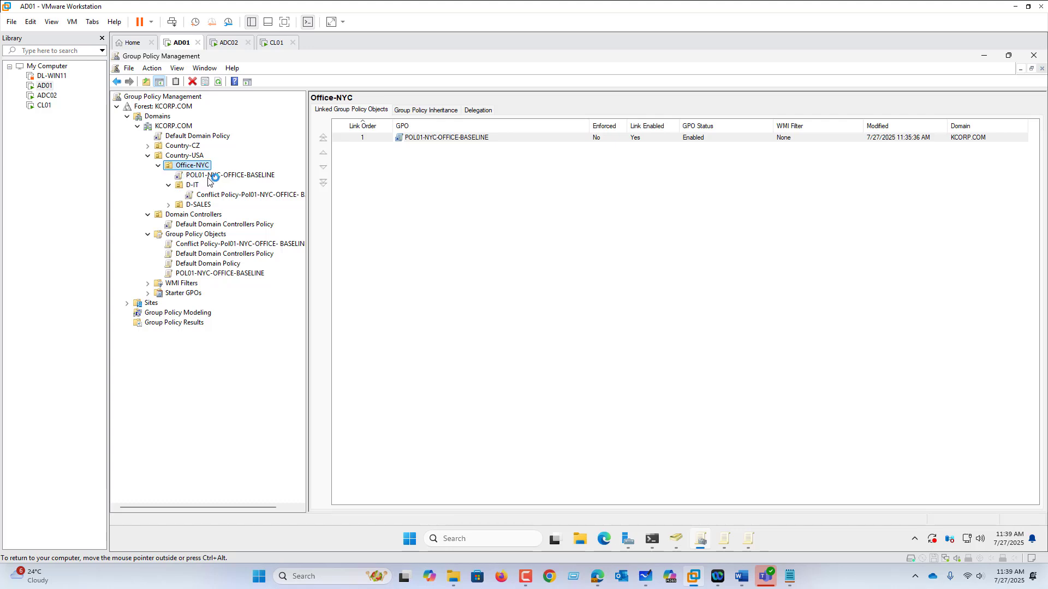
pyautogui.click(211, 175)
pyautogui.click(655, 316)
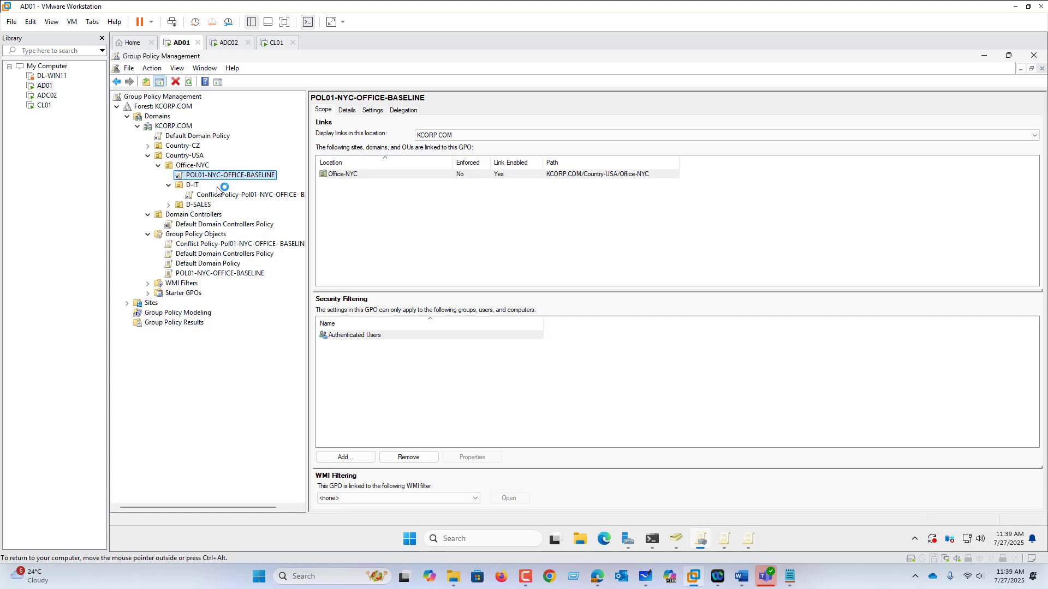
# Generate the settings report for POL01-NYC-OFFICE-BASELINE and add about:security_mmc.exe to the trusted sites
pyautogui.click(376, 111)
pyautogui.click(662, 299)
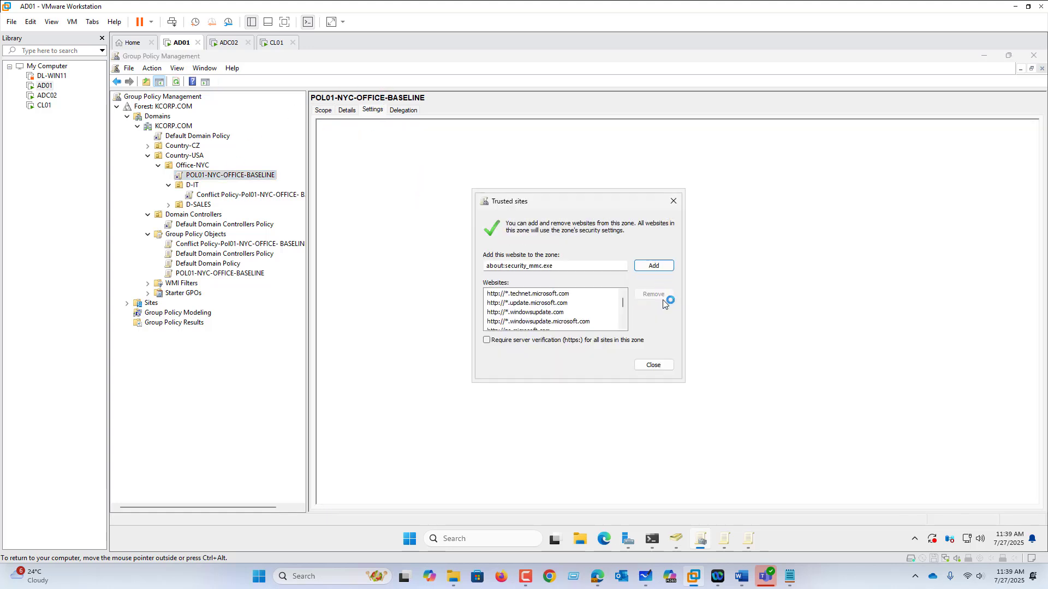
pyautogui.click(654, 265)
pyautogui.click(654, 365)
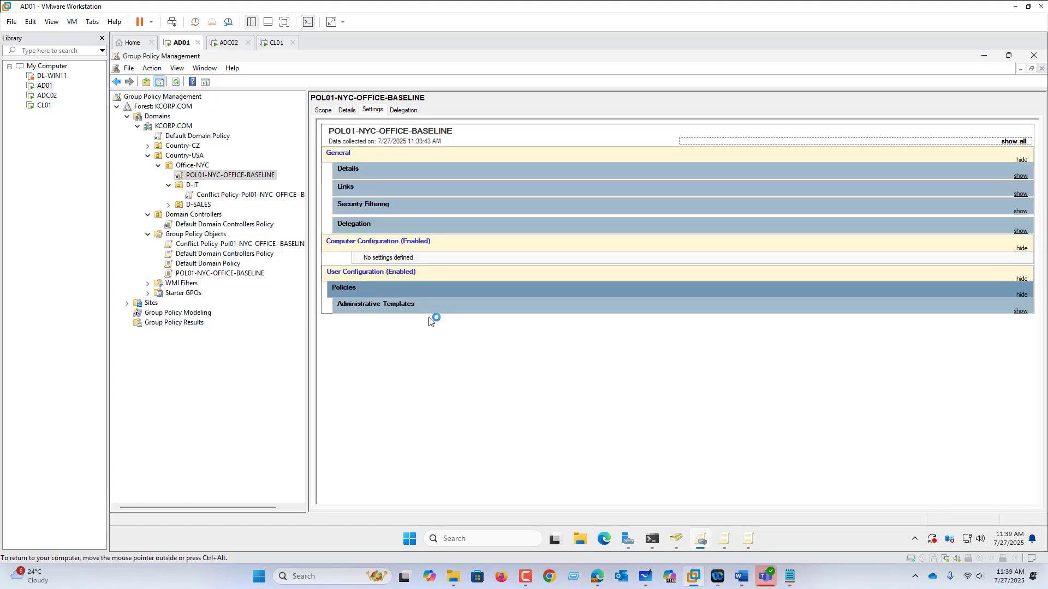
# Expand Administrative Templates in the report to examine the Control Panel and Desktop policies
pyautogui.click(375, 306)
pyautogui.click(372, 337)
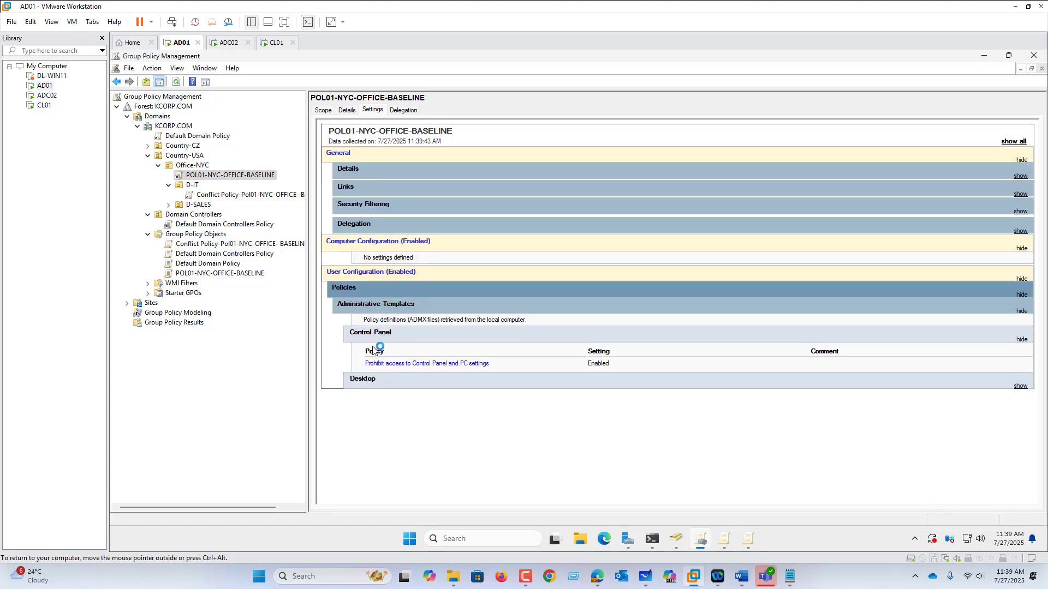
pyautogui.click(365, 380)
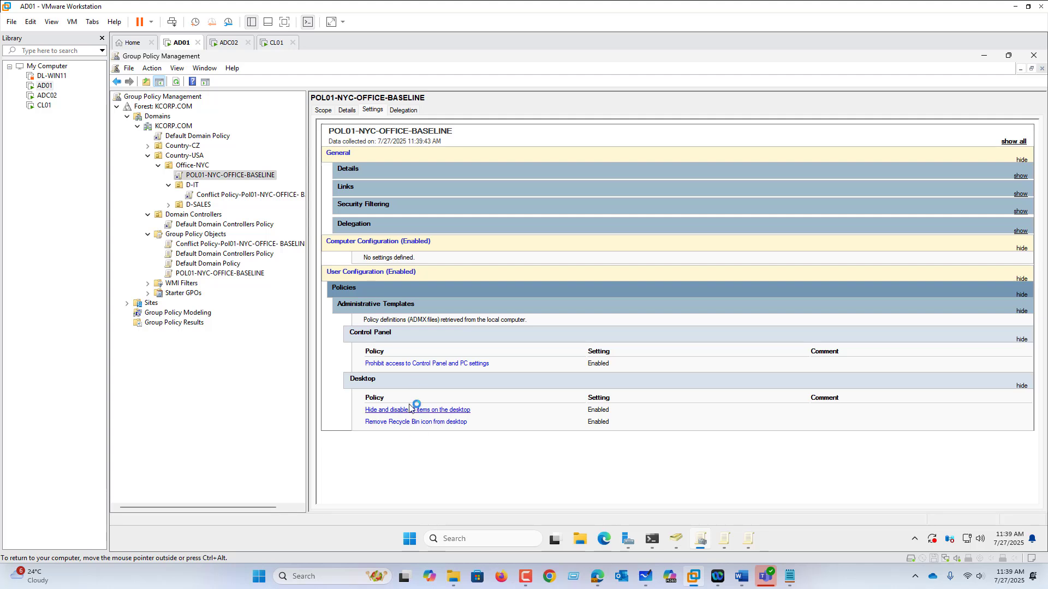
pyautogui.rightClick(442, 205)
pyautogui.click(474, 235)
pyautogui.click(338, 281)
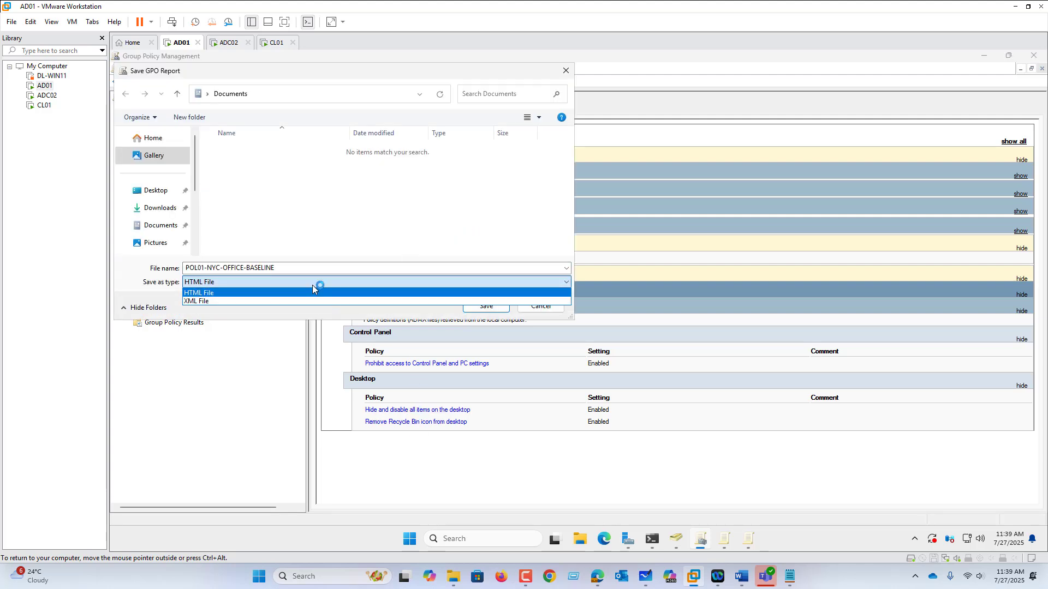
pyautogui.click(538, 309)
pyautogui.click(538, 307)
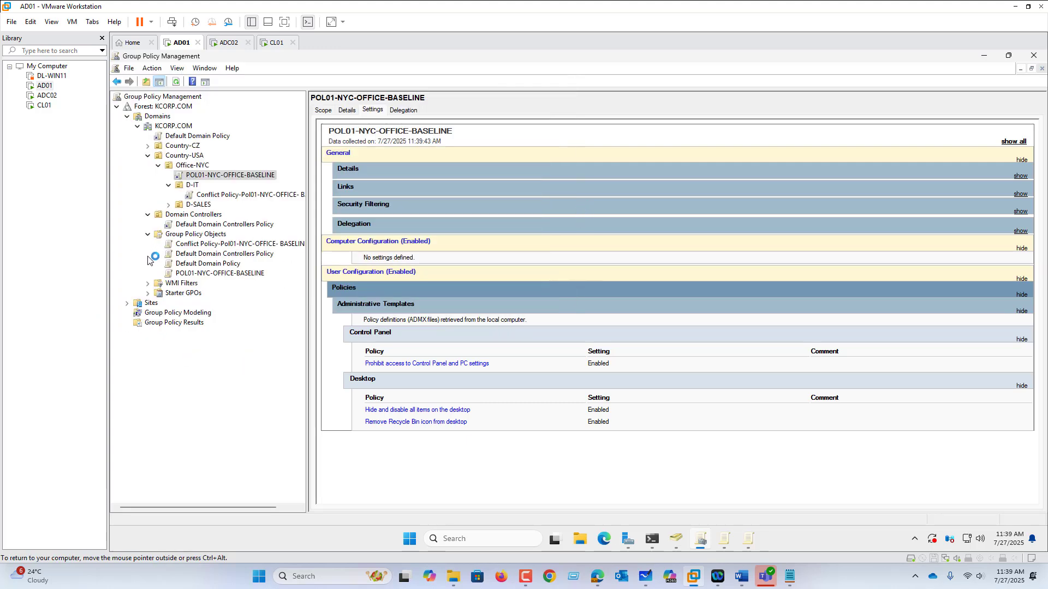
# View the domain's WMI Filters and the settings report of the conflict policy linked under D-IT
pyautogui.click(184, 285)
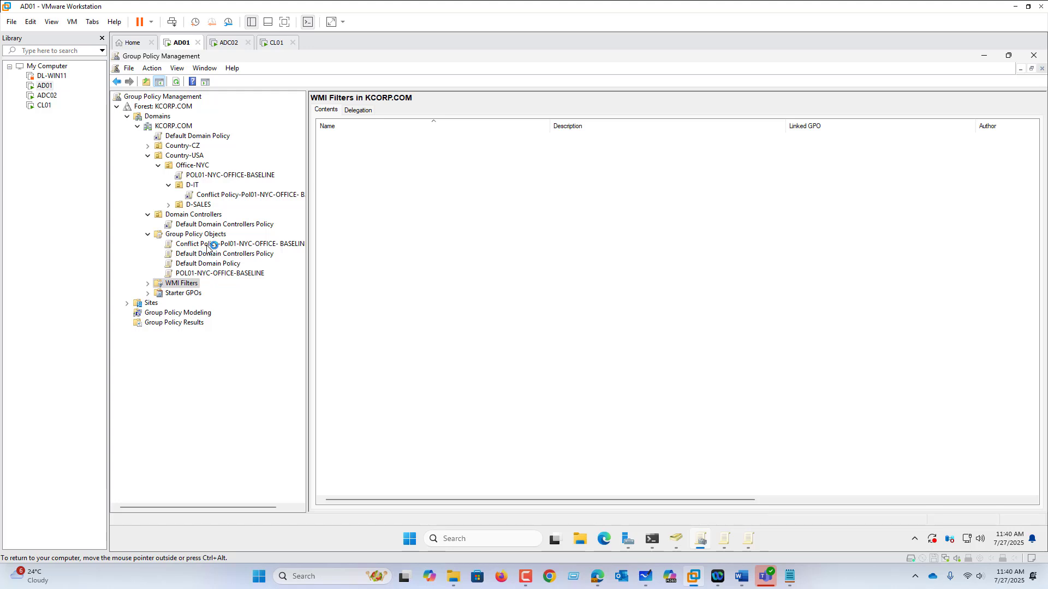
pyautogui.click(223, 196)
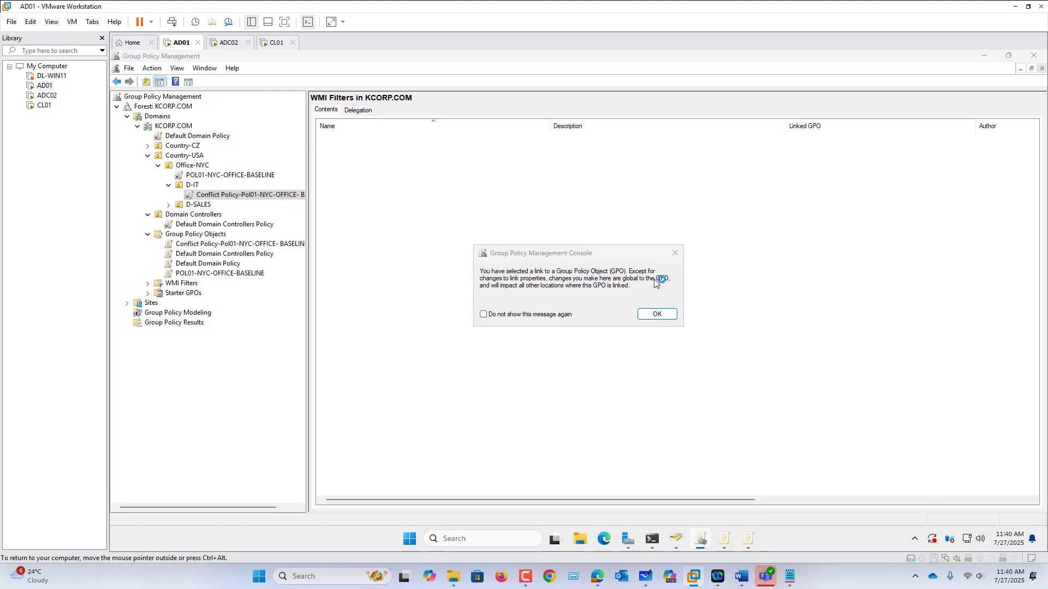
pyautogui.click(657, 314)
# Return to the POL01-NYC-OFFICE-BASELINE link under Office-NYC and show its scope
pyautogui.click(211, 175)
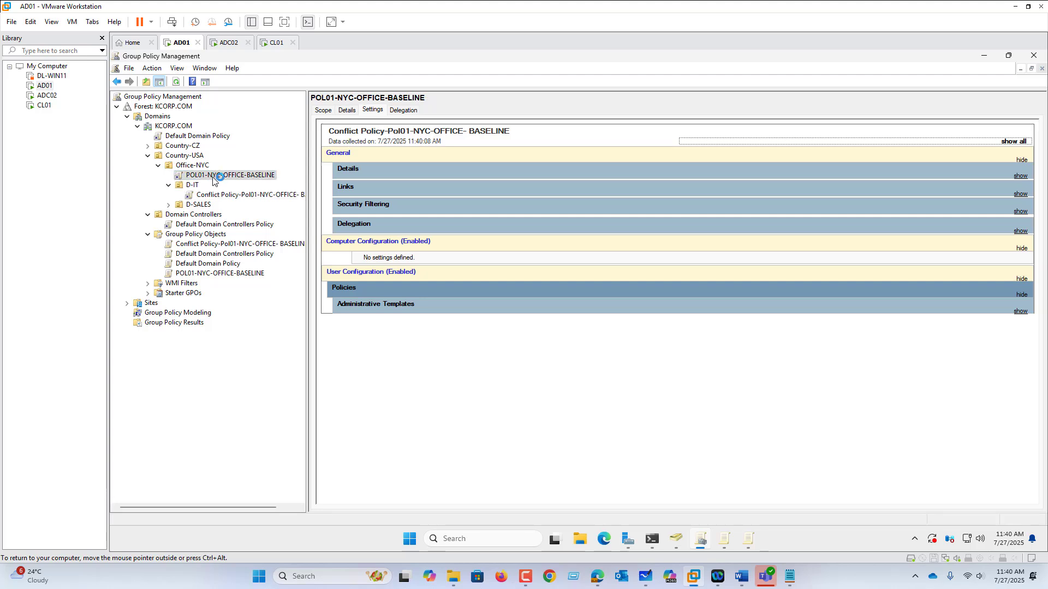
pyautogui.click(658, 317)
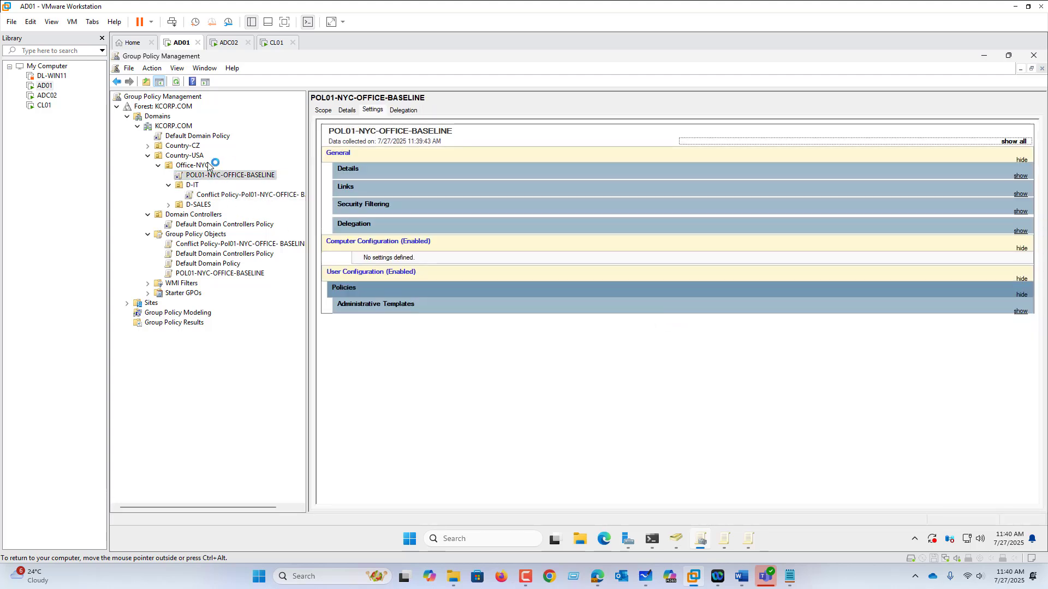
pyautogui.click(324, 110)
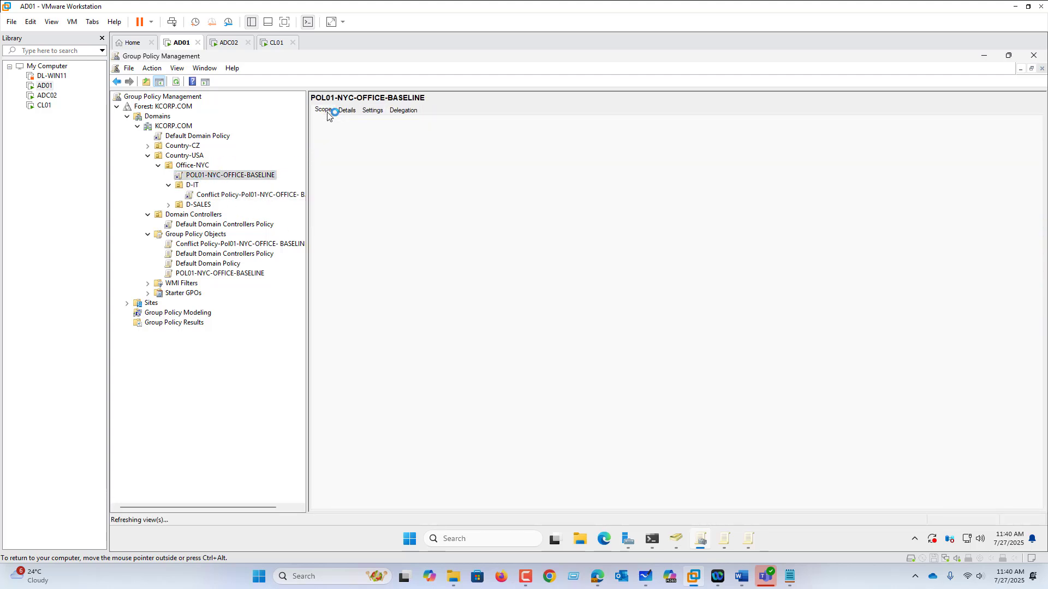
# Select Authenticated Users in the baseline policy's security filtering and show the domain's WMI Filters
pyautogui.click(382, 338)
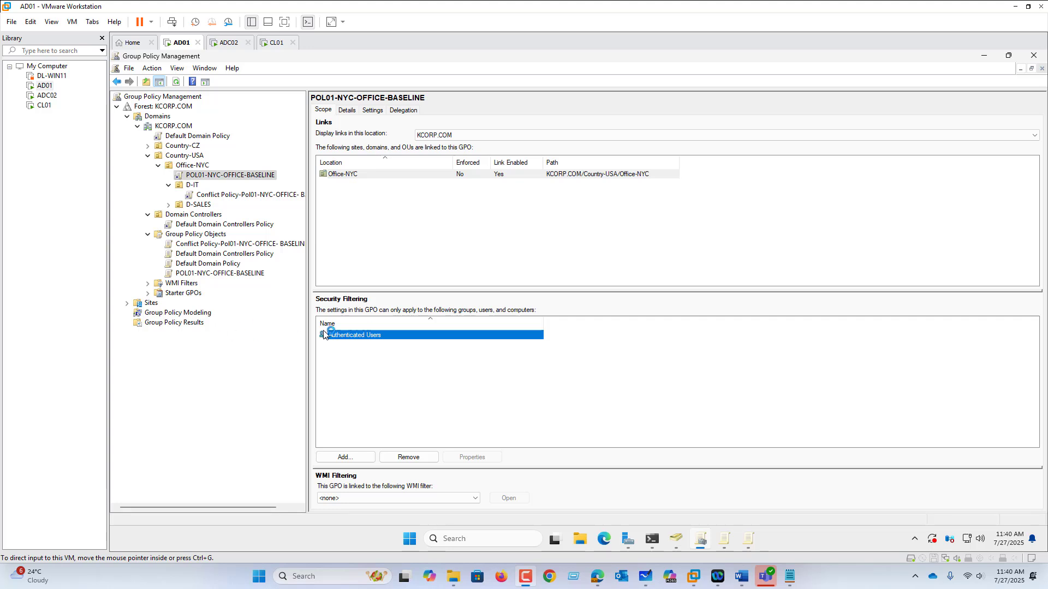
pyautogui.click(189, 283)
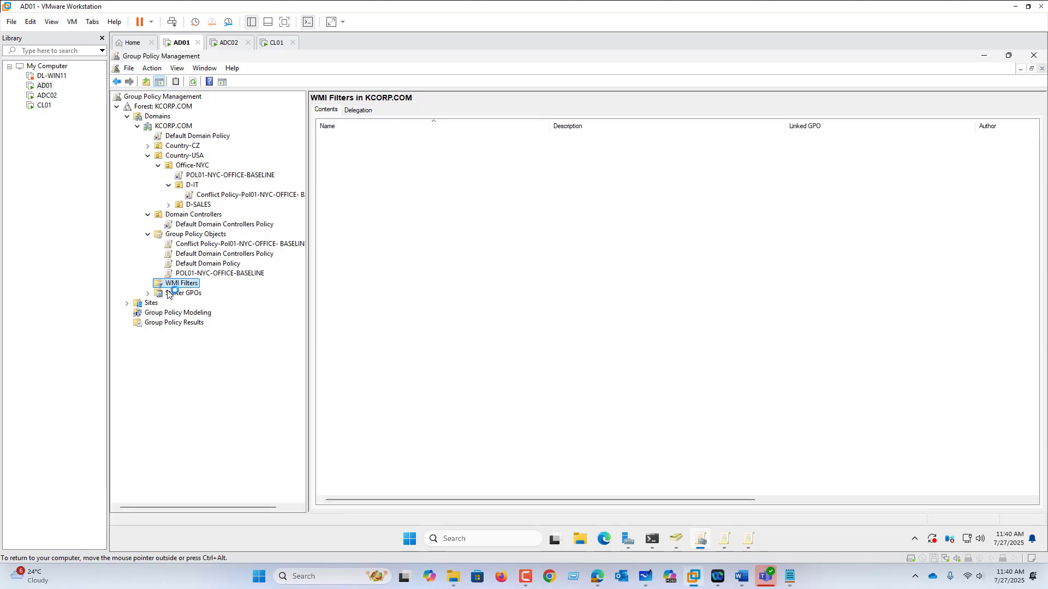
pyautogui.rightClick(179, 284)
pyautogui.click(206, 293)
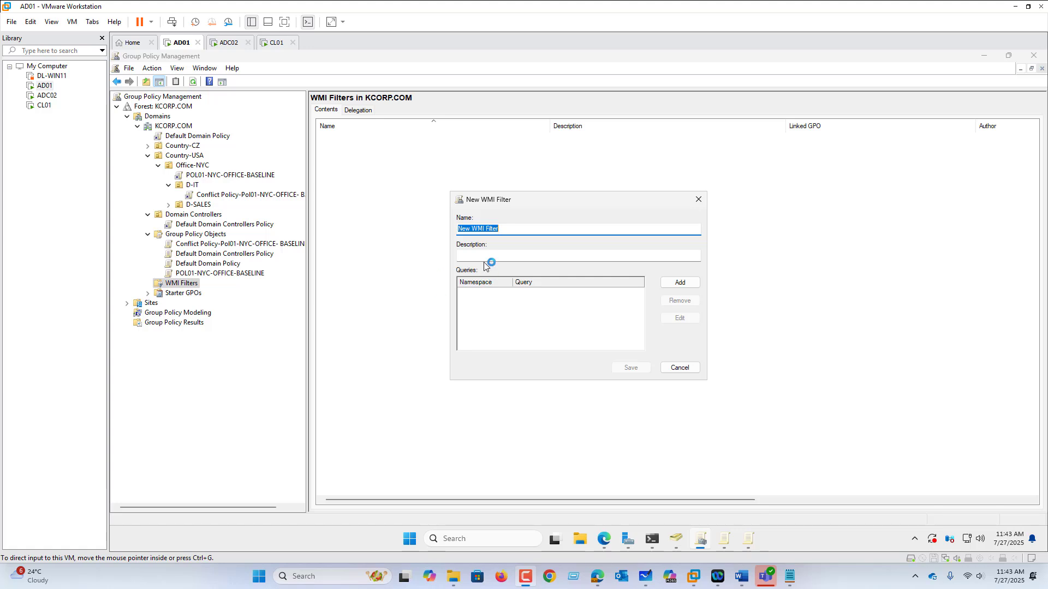
pyautogui.click(698, 368)
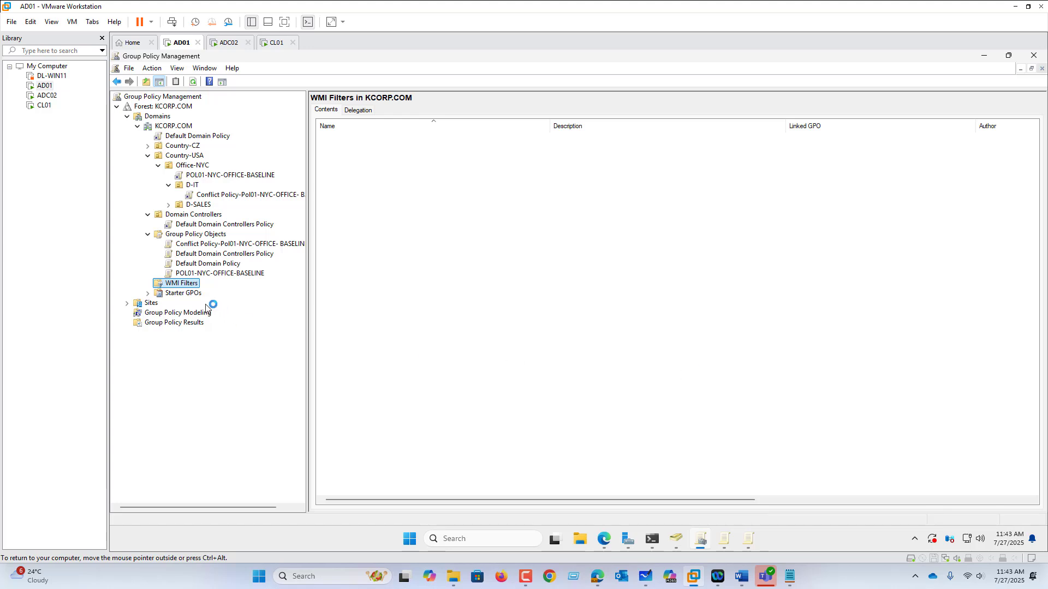
# Create a WMI filter named WIN10 with the root\CIMv2 query SELECT Version FROM Win32_OperatingSystem where ((Caption like '%10%') and (ProductType='1'))
pyautogui.rightClick(189, 284)
pyautogui.click(220, 293)
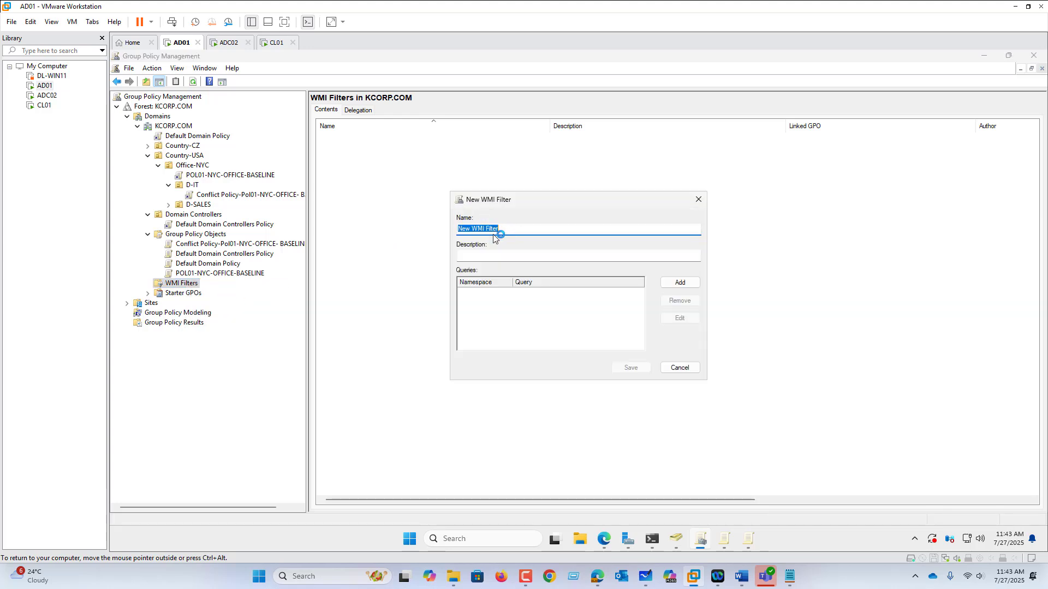
pyautogui.write('WIN1')
pyautogui.click(681, 282)
pyautogui.write("SELECT Version FROM Win32_OperatingSystem where ((Caption like '%10%') and (ProductType='1'))")
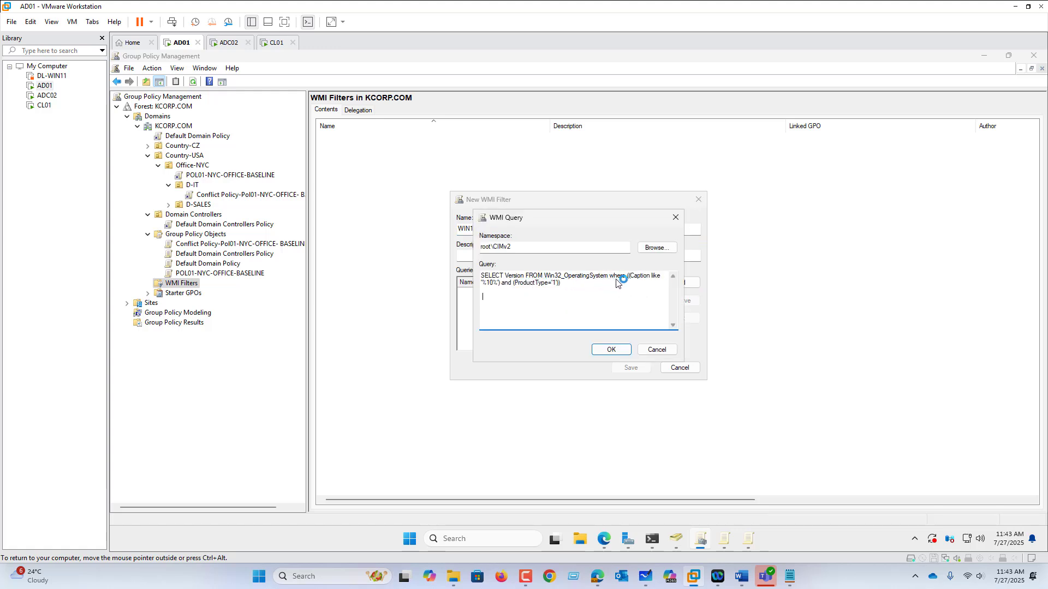
pyautogui.moveTo(570, 283); pyautogui.dragTo(440, 273)
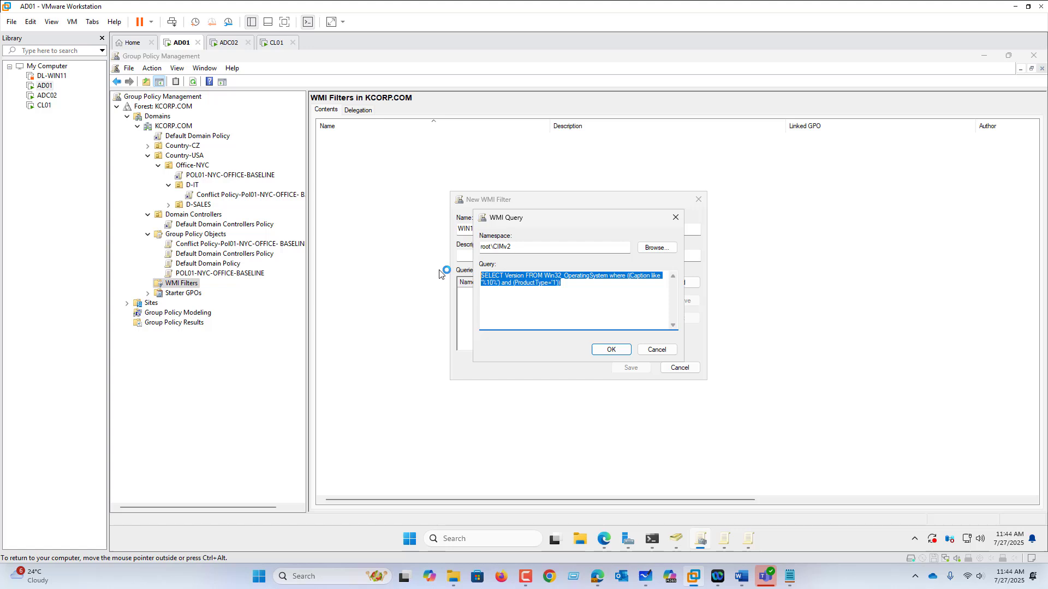
pyautogui.click(611, 350)
pyautogui.click(630, 369)
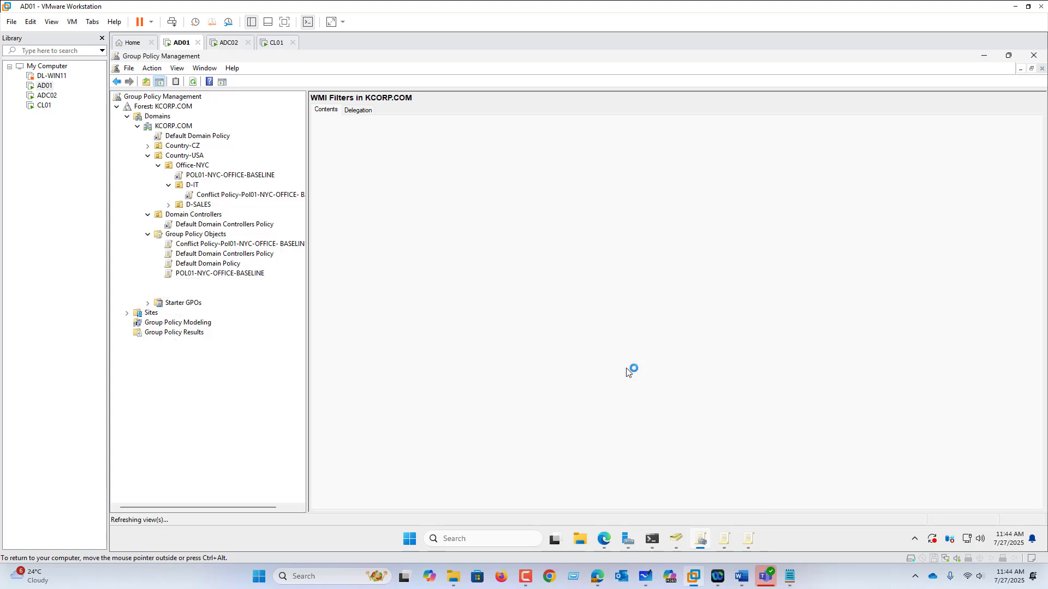
# Link the WIN10 WMI filter to POL01-NYC-OFFICE-BASELINE under Office-NYC
pyautogui.click(232, 177)
pyautogui.click(655, 315)
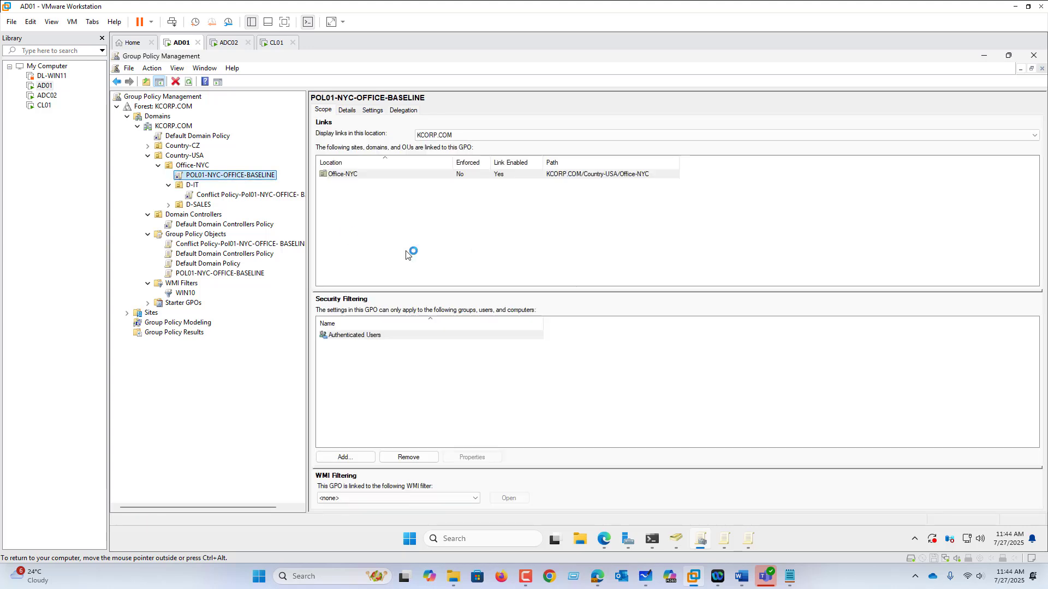
pyautogui.click(361, 498)
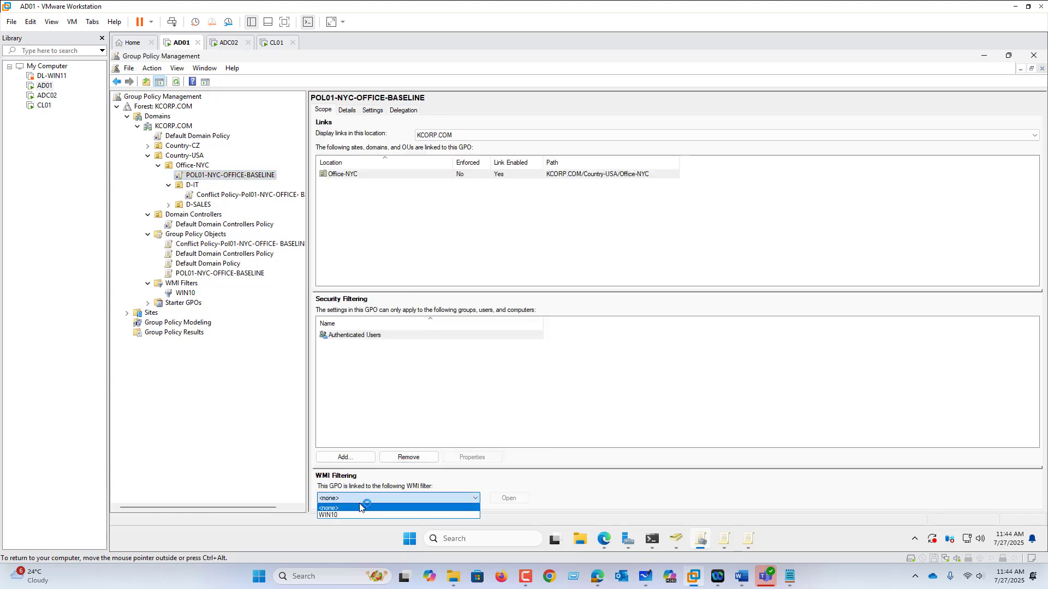
pyautogui.click(358, 514)
pyautogui.click(599, 316)
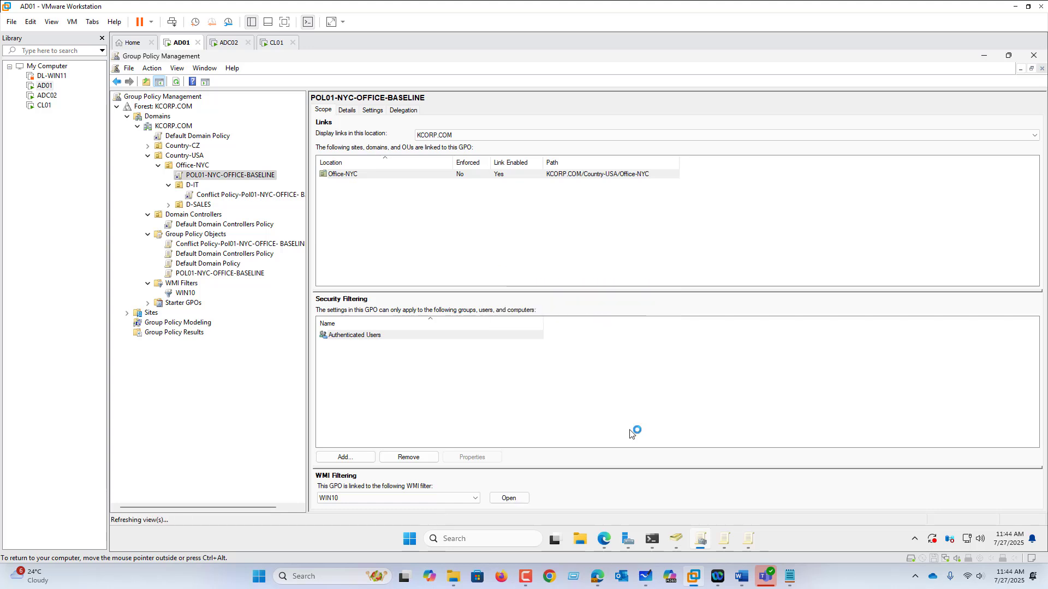
# Force a Group Policy update on AD01 by running GPUPDATE /FORCE in PowerShell
pyautogui.click(644, 474)
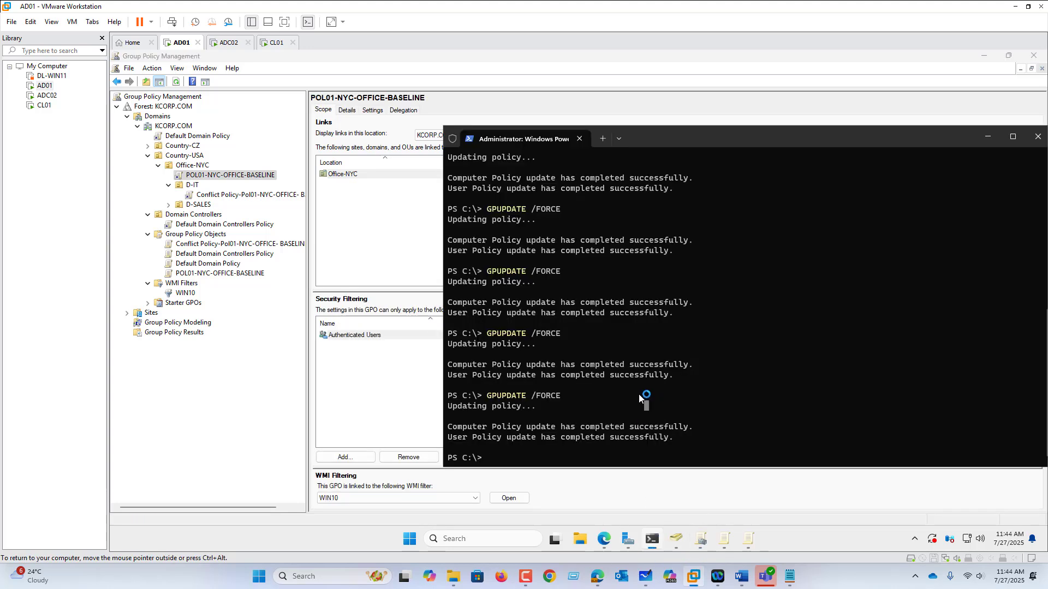
pyautogui.press('Up')
pyautogui.press('Return')
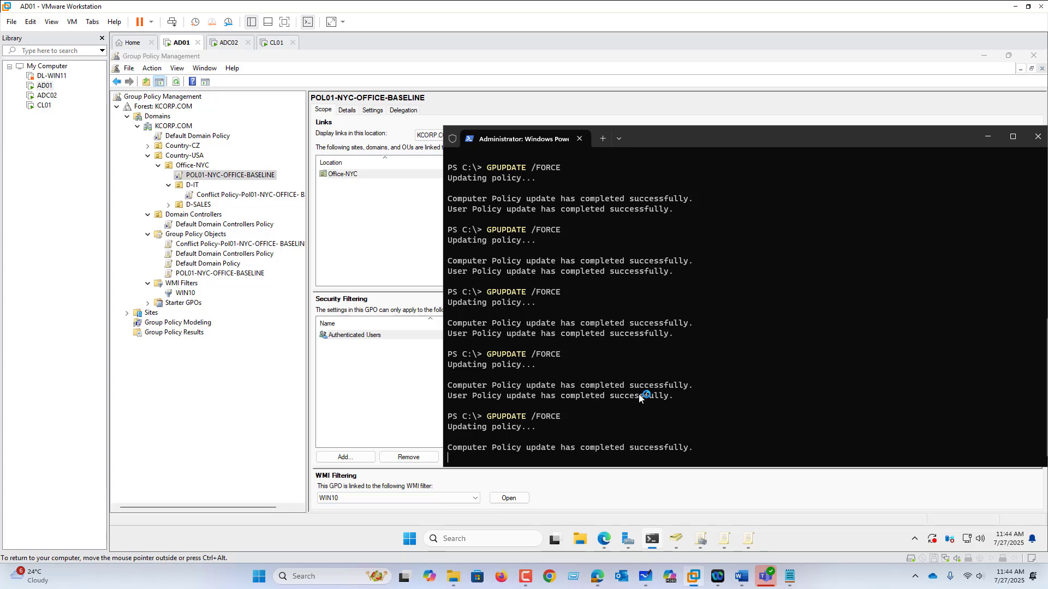
# Switch to the ADC02 virtual machine, dismiss the Restrictions message and sign out of the session
pyautogui.click(229, 42)
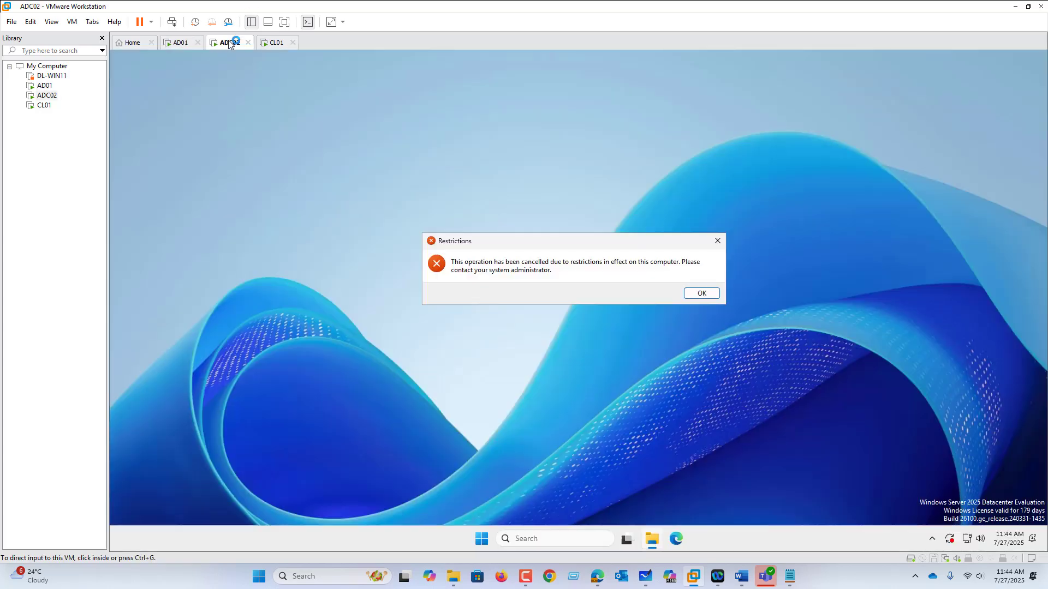
pyautogui.click(687, 295)
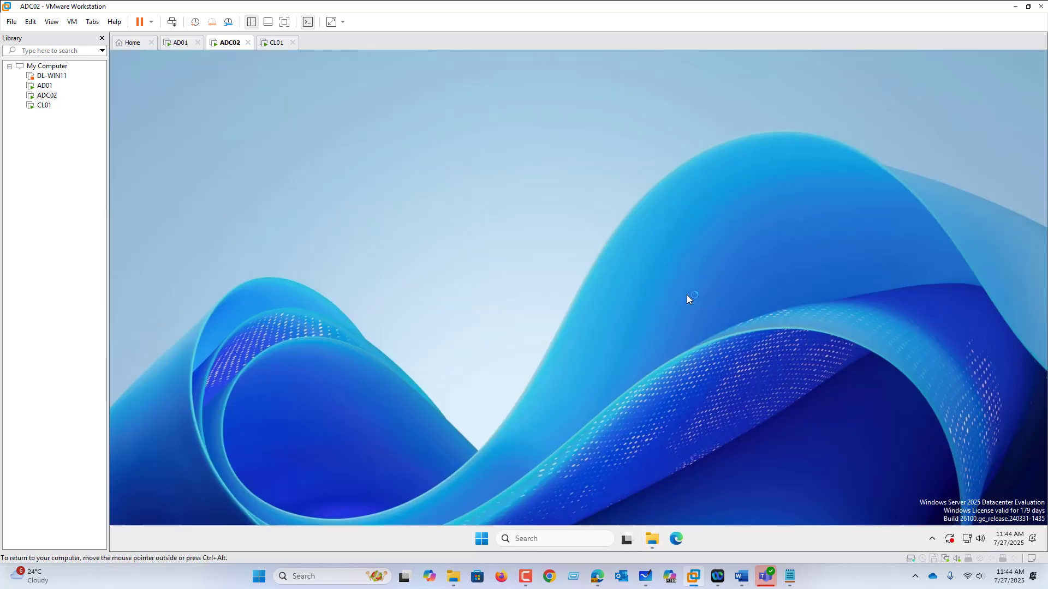
pyautogui.rightClick(480, 529)
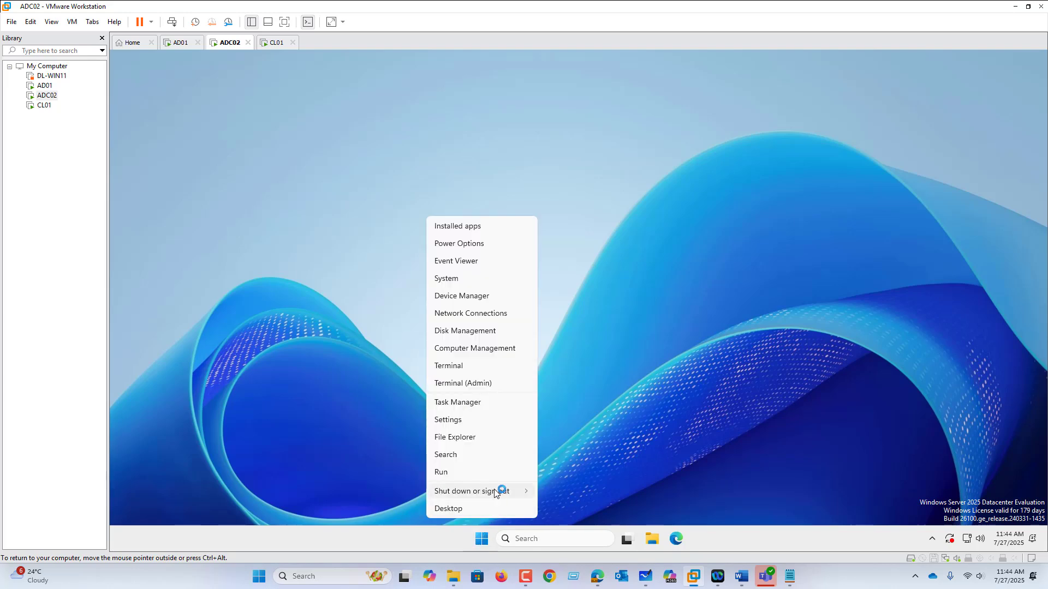
pyautogui.moveTo(499, 491)
pyautogui.click(551, 491)
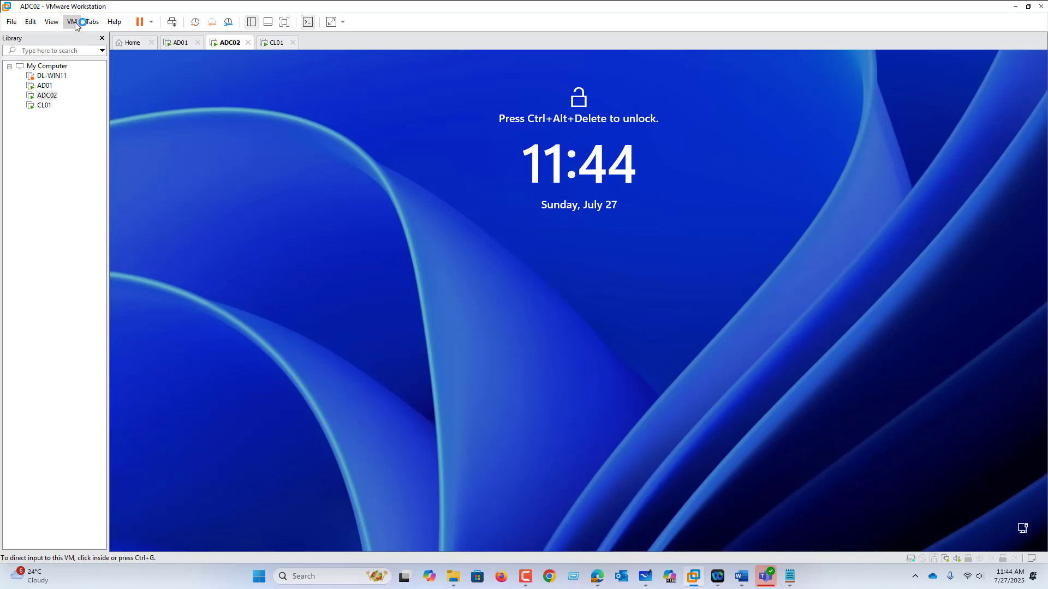
# Unlock ADC02 and sign back in as Sales01 with the account password
pyautogui.click(72, 22)
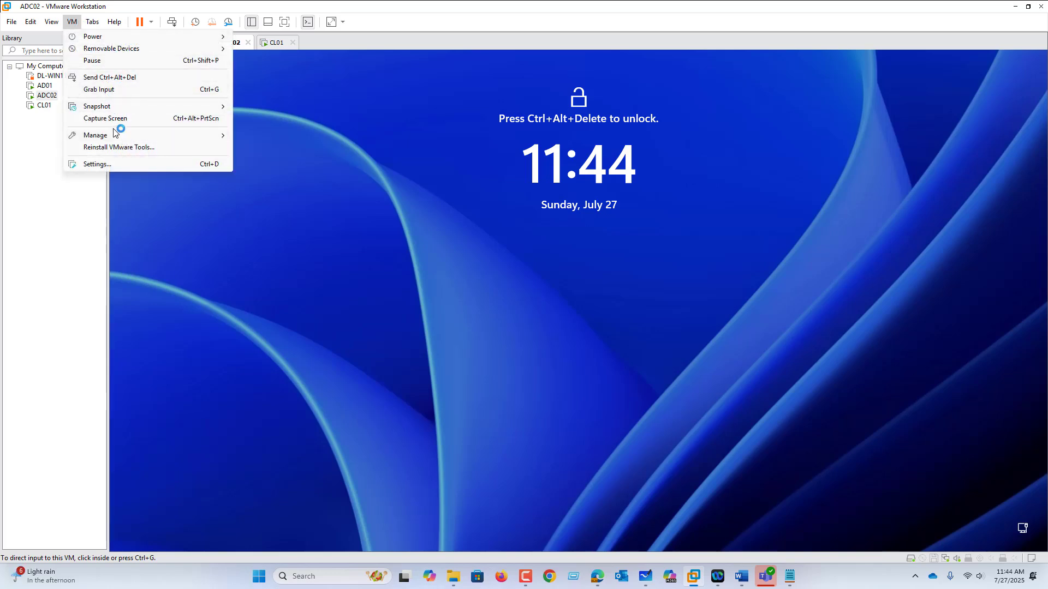
pyautogui.click(116, 78)
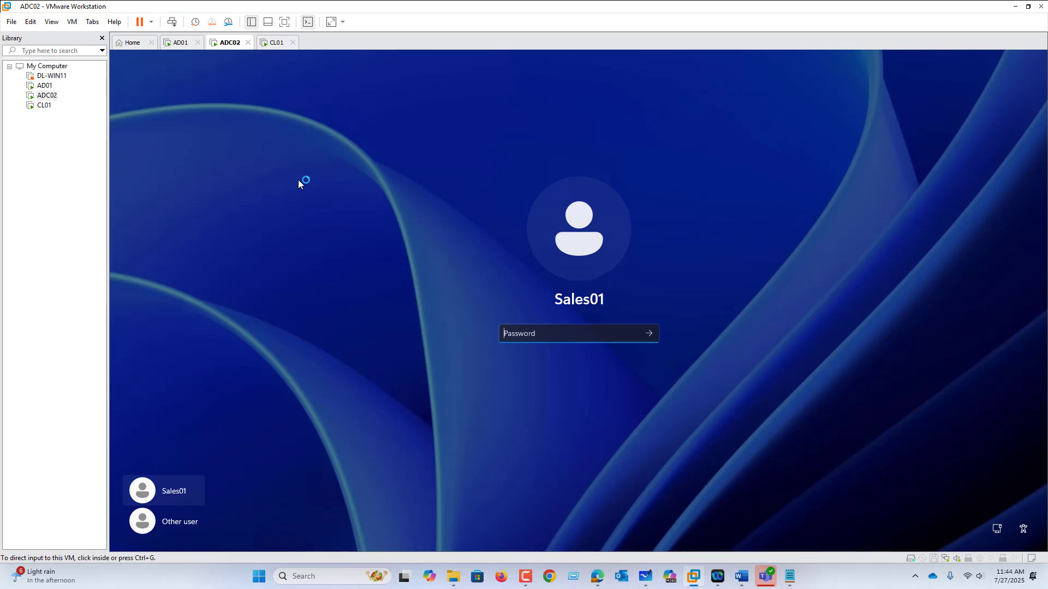
pyautogui.click(518, 329)
pyautogui.write('P')
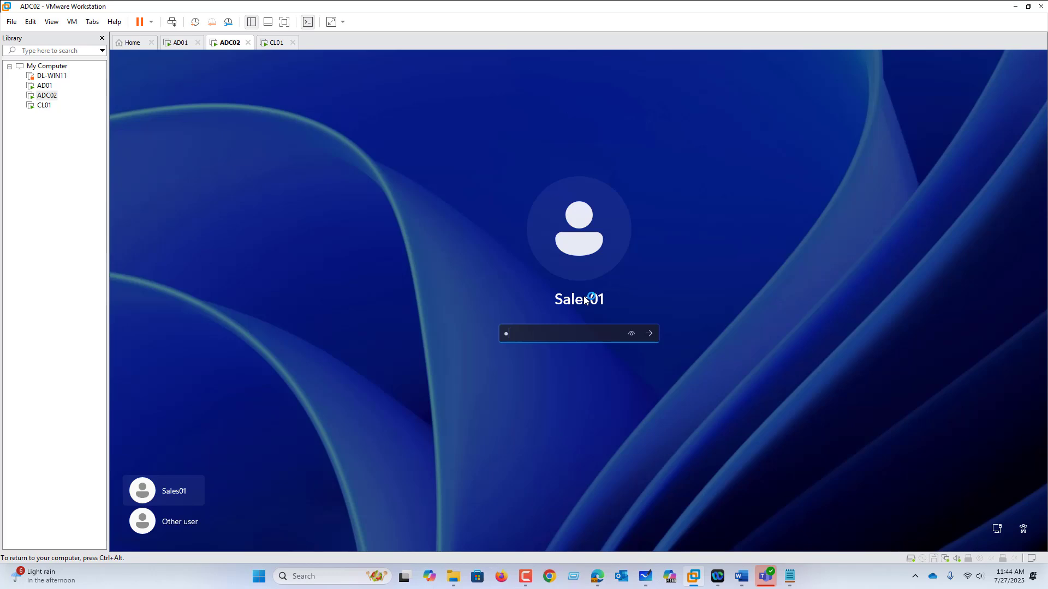
pyautogui.press('Return')
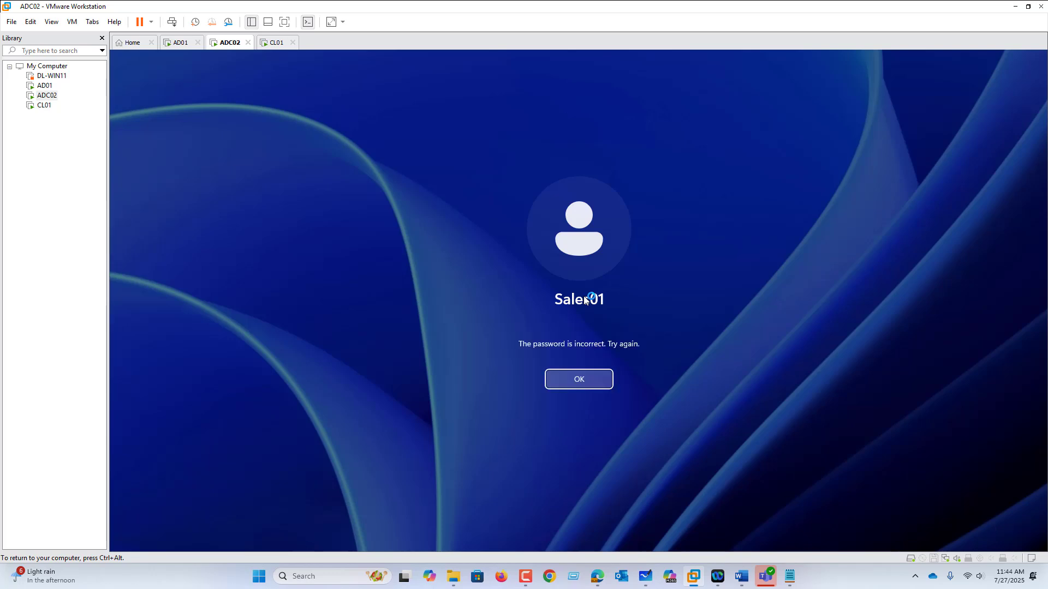
pyautogui.press('Return')
pyautogui.write('Pa$$w0r')
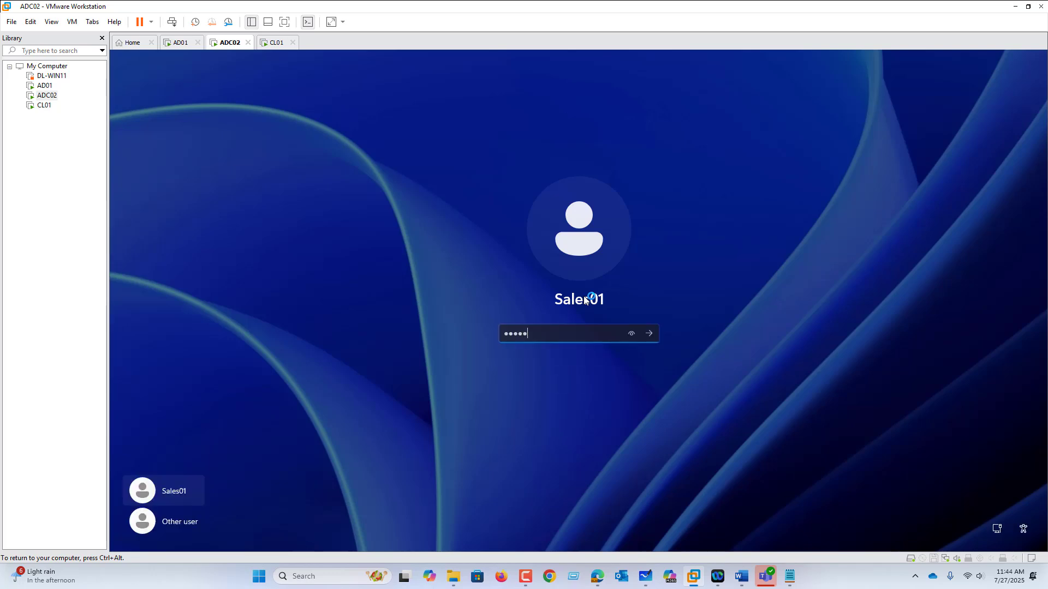
pyautogui.write('d')
pyautogui.press('Return')
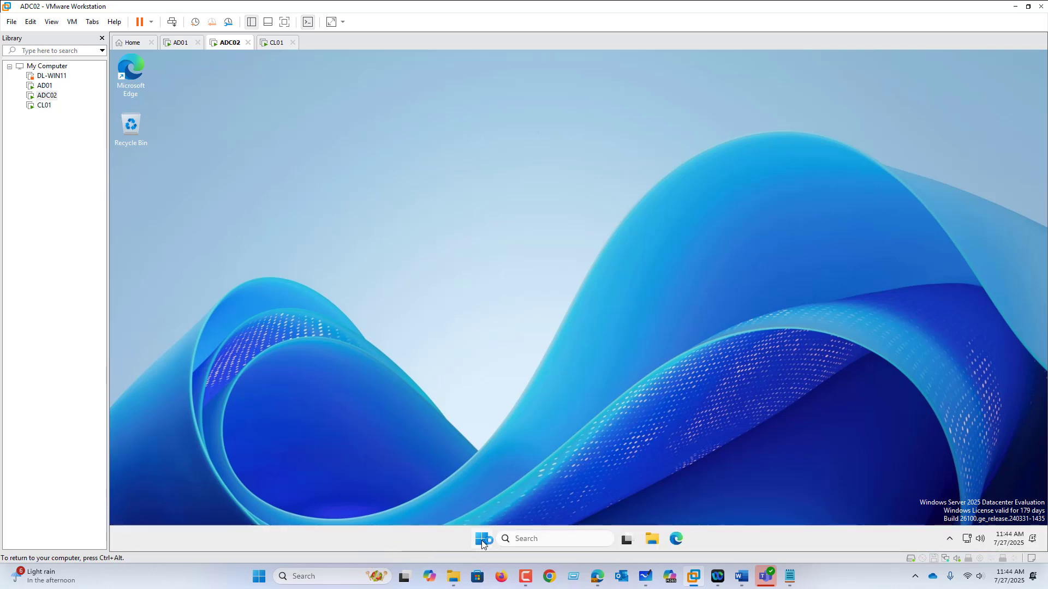
# Search for Control Panel on ADC02 and open it to test the policy restriction
pyautogui.click(481, 540)
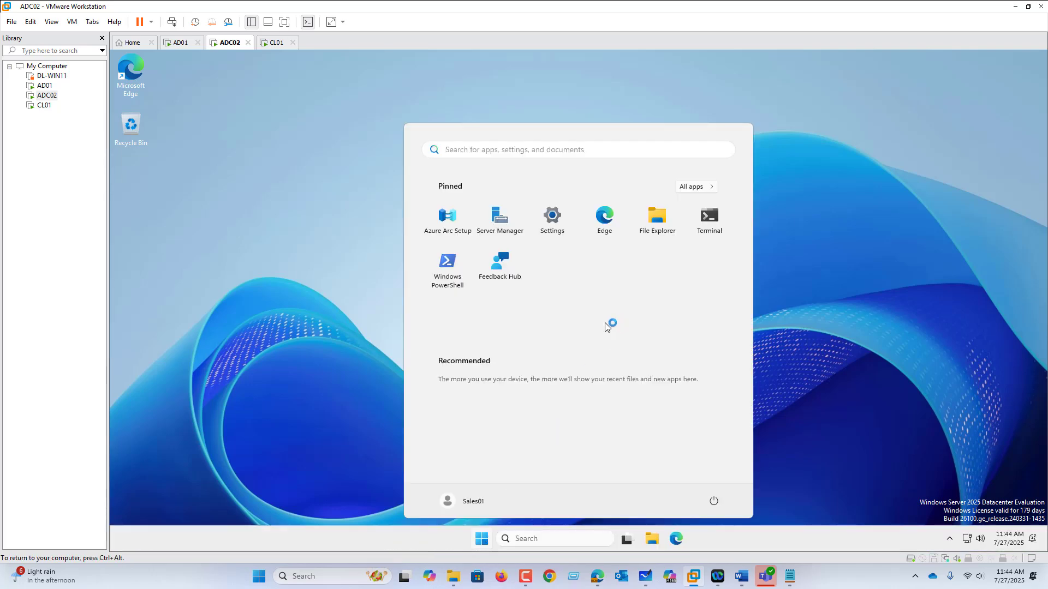
pyautogui.write('con')
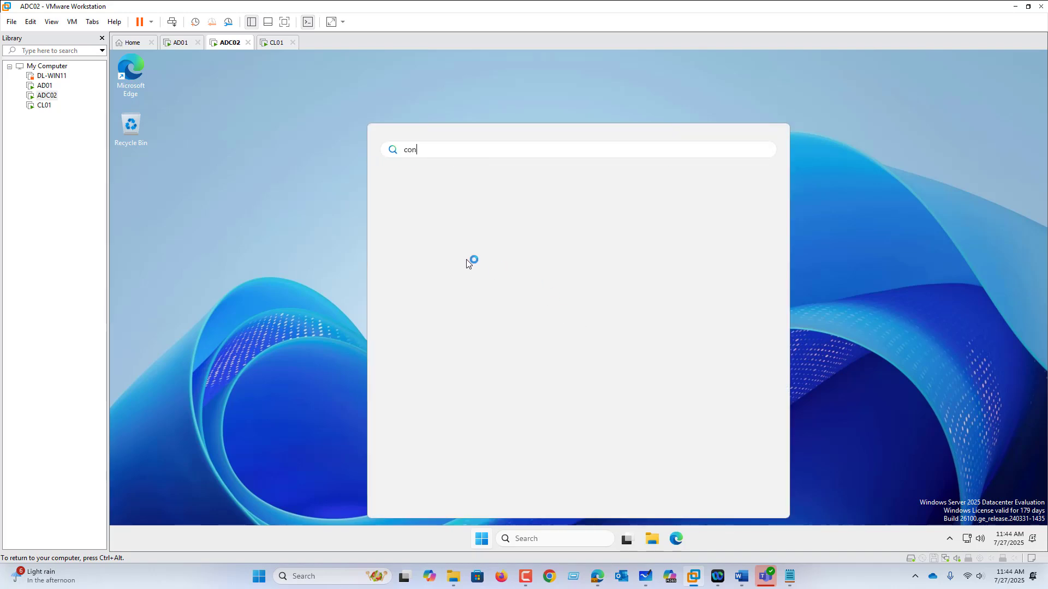
pyautogui.click(430, 227)
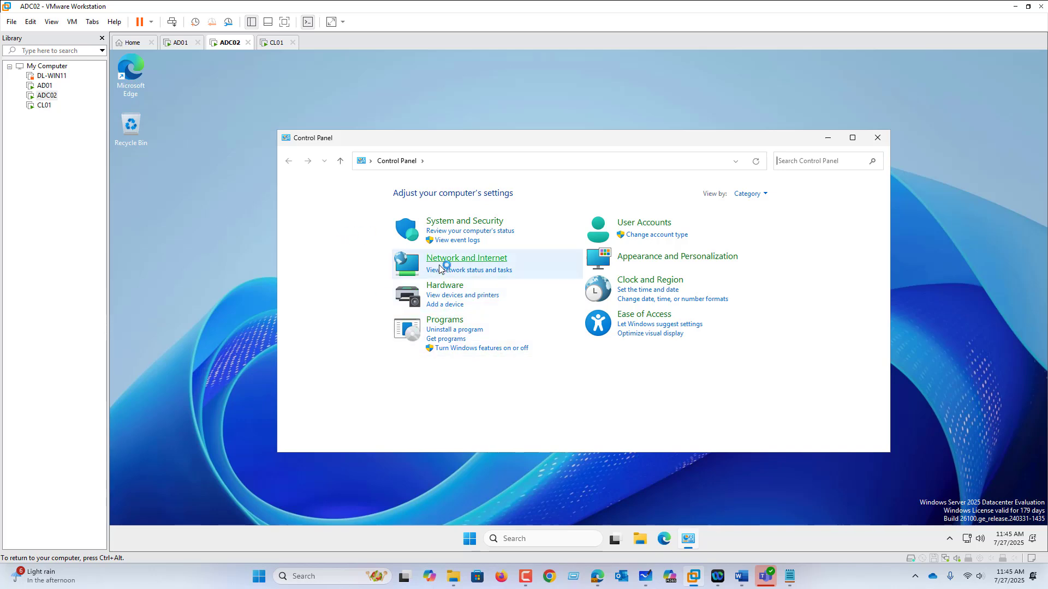
# Run winver on ADC02 to check its Windows version
pyautogui.rightClick(469, 540)
pyautogui.click(469, 480)
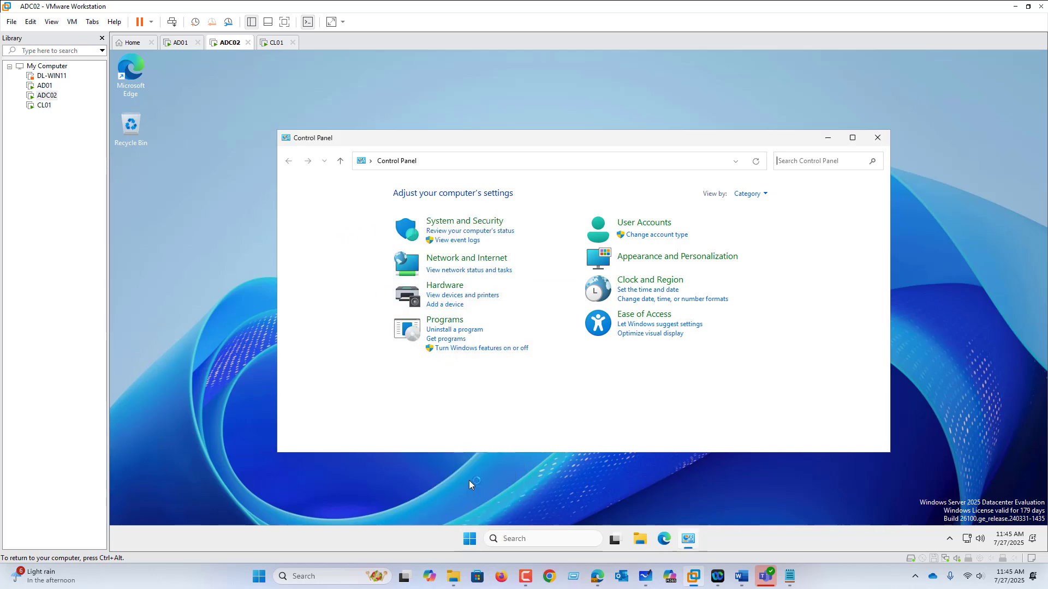
pyautogui.rightClick(469, 539)
pyautogui.click(470, 476)
pyautogui.write('winver')
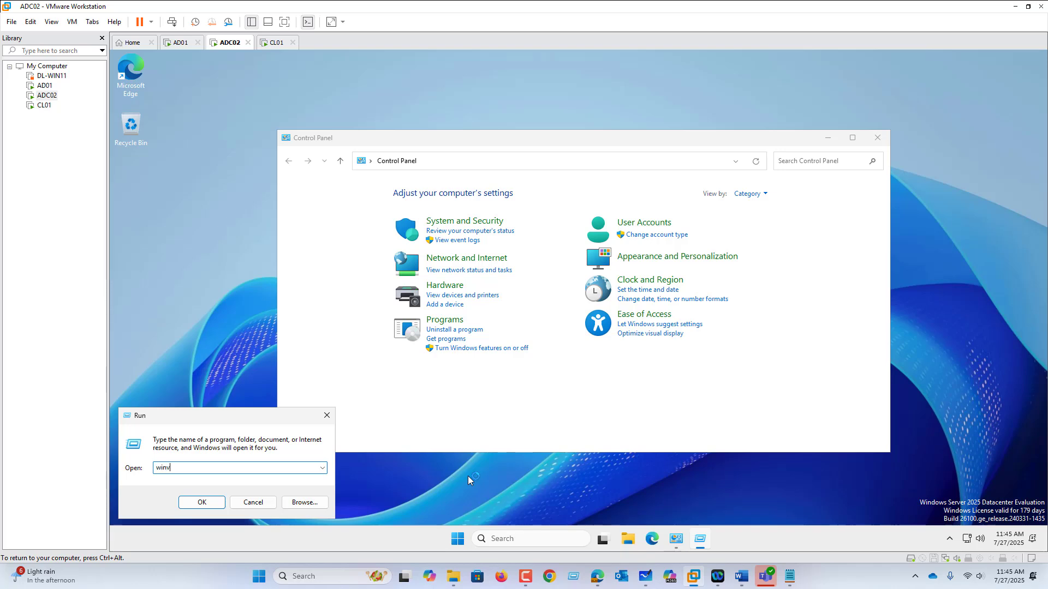
pyautogui.press('Return')
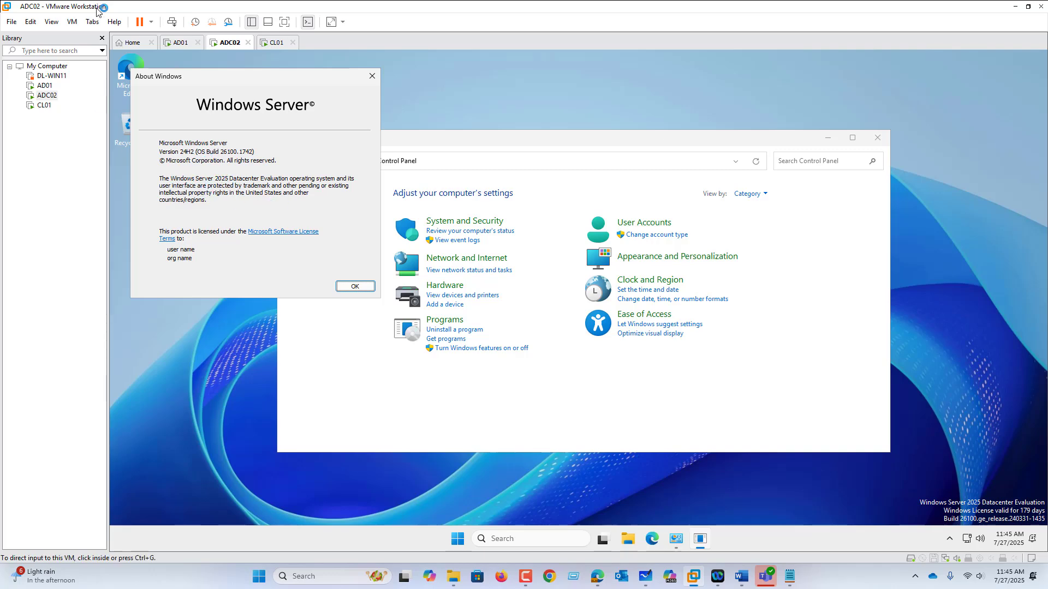
# Return to AD01 and set the WMI filter of POL01-NYC-OFFICE-BASELINE to <none>
pyautogui.click(180, 42)
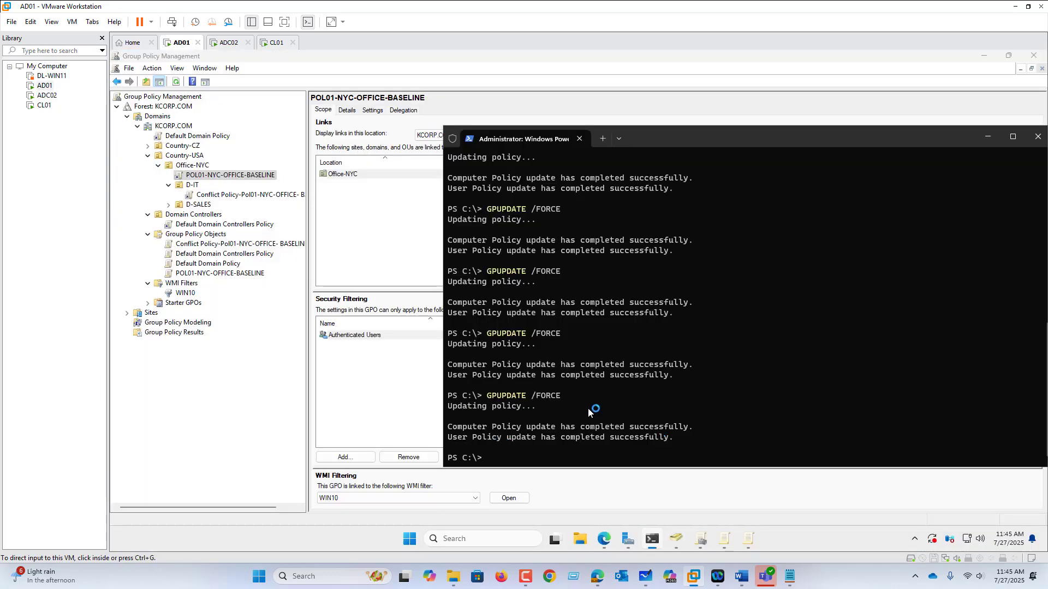
pyautogui.click(989, 137)
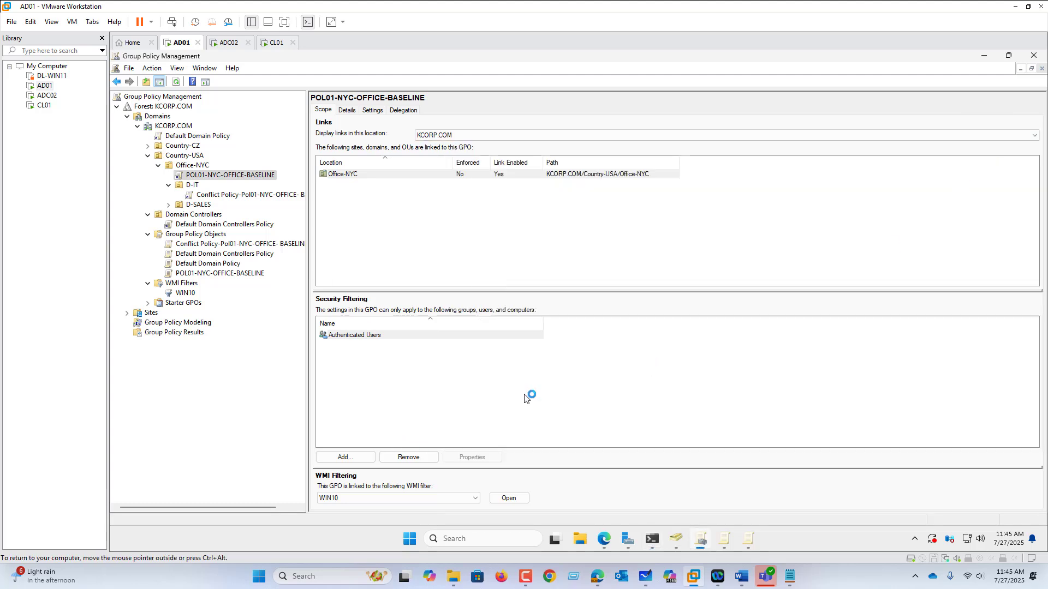
pyautogui.click(476, 498)
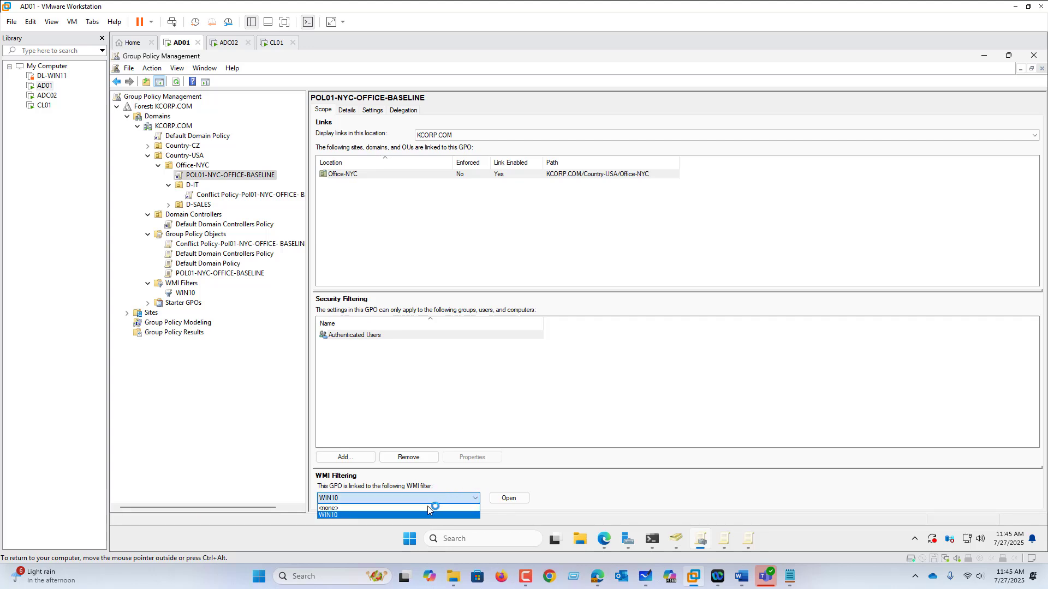
pyautogui.click(427, 509)
pyautogui.click(581, 320)
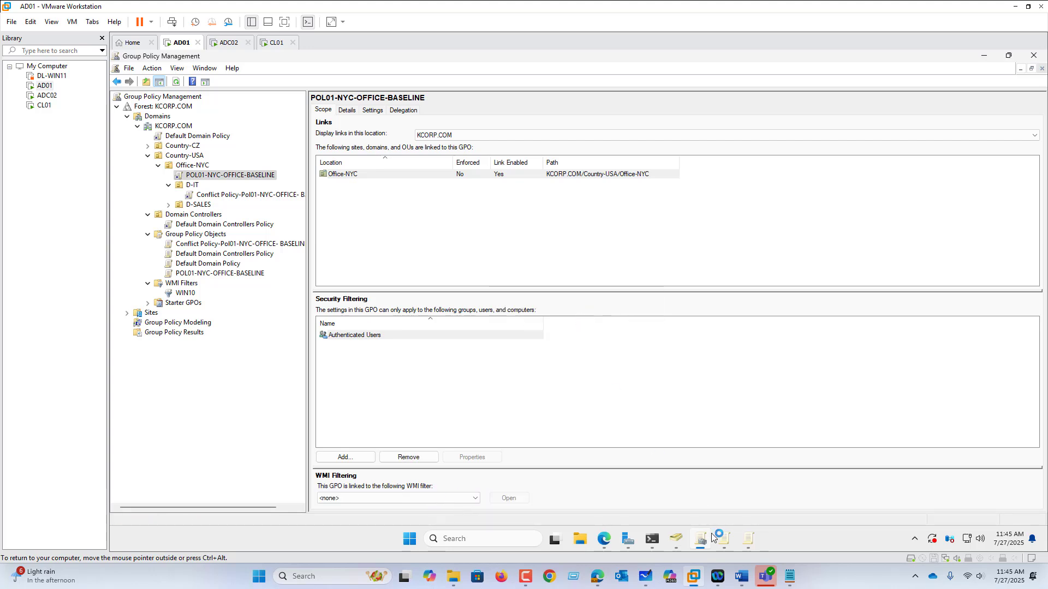
# Run GPUPDATE /FORCE again on AD01 to apply the removal of the WMI filter
pyautogui.click(659, 543)
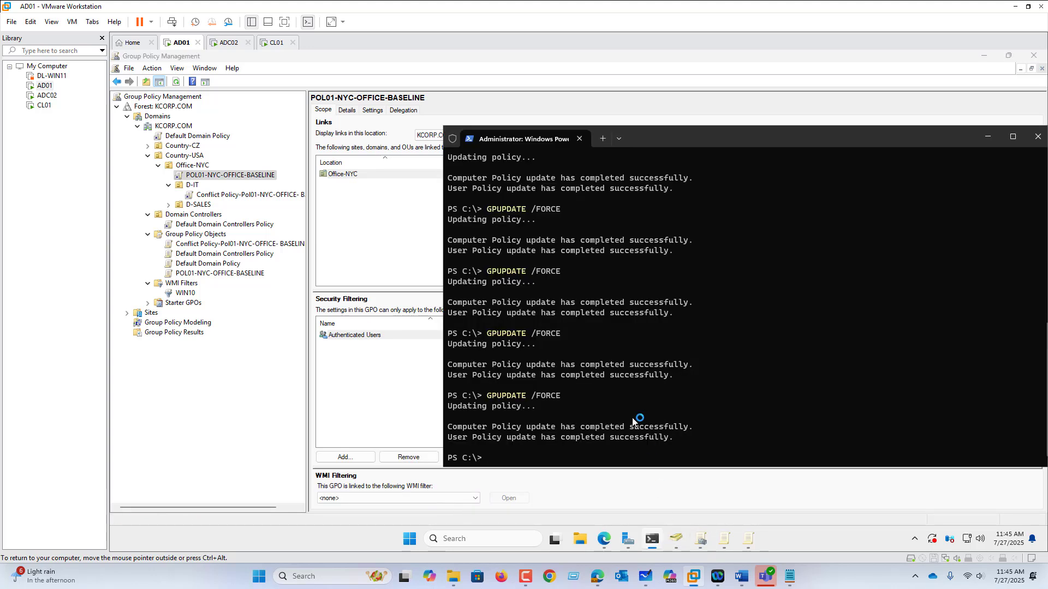
pyautogui.press('Up')
pyautogui.press('Return')
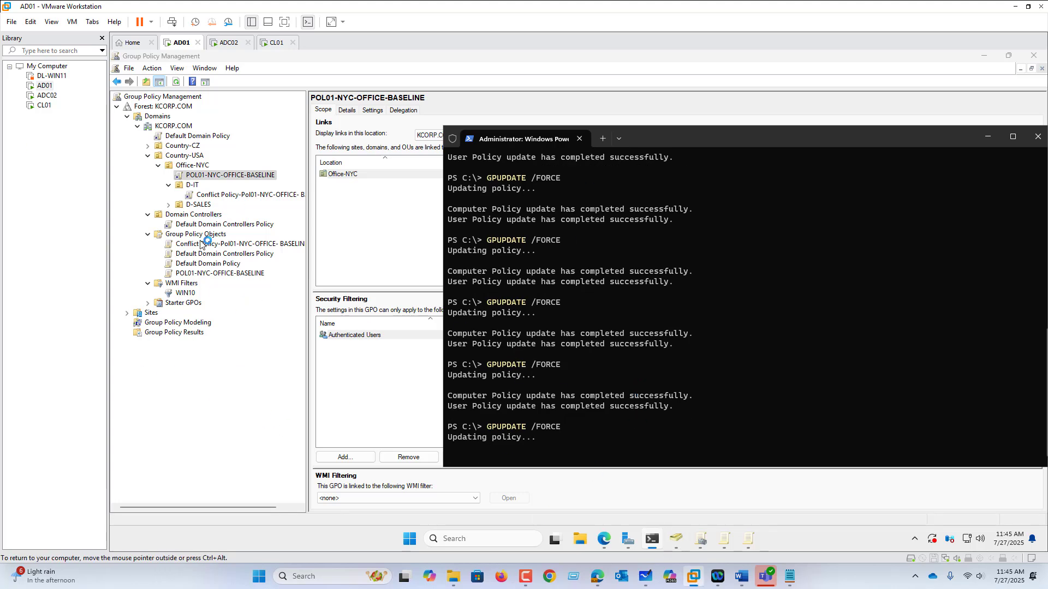
# Delete the link of the conflict policy from the D-IT organizational unit, keeping the GPO itself
pyautogui.rightClick(211, 196)
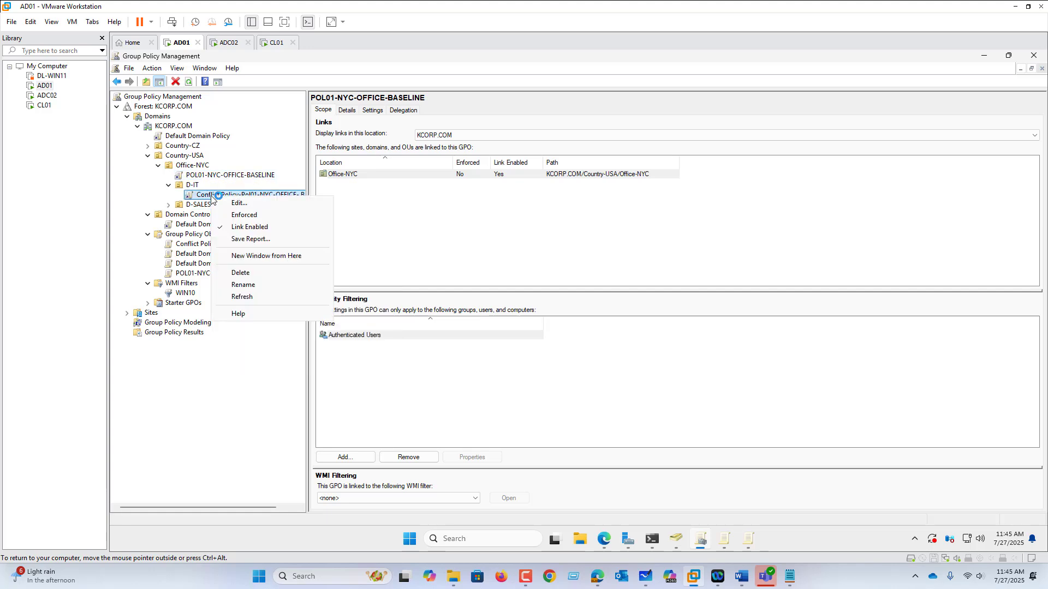
pyautogui.click(253, 273)
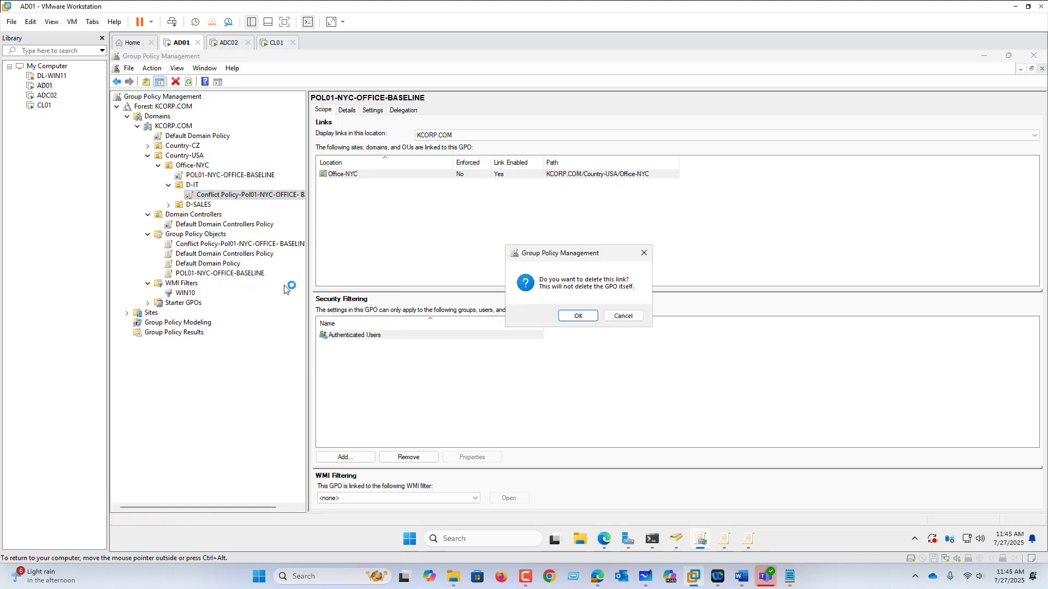
pyautogui.click(579, 317)
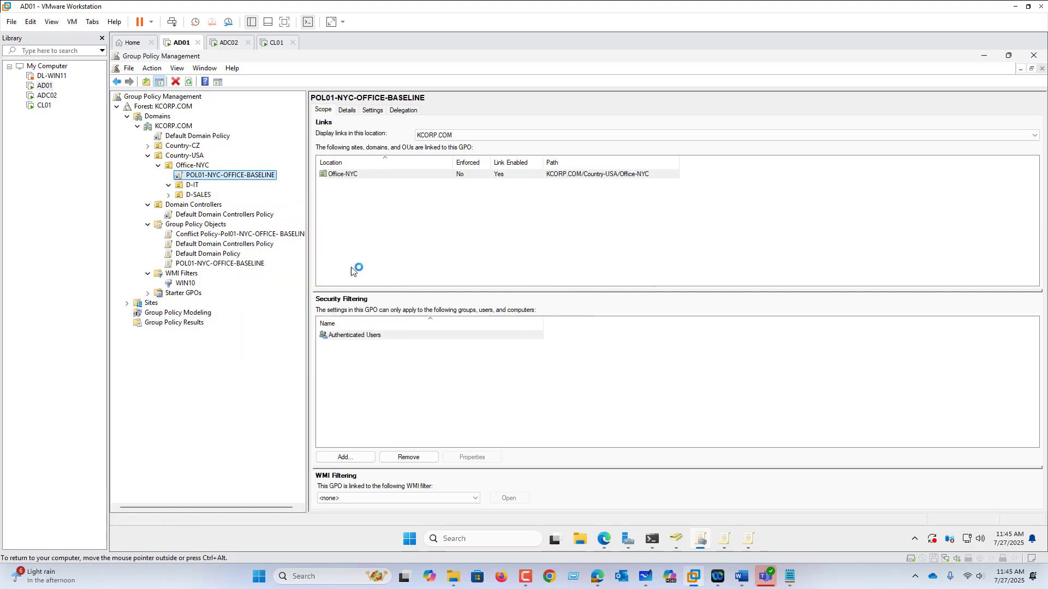
# Run GPUPDATE /FORCE in PowerShell on AD01 to apply the removal of the conflict policy link
pyautogui.click(651, 540)
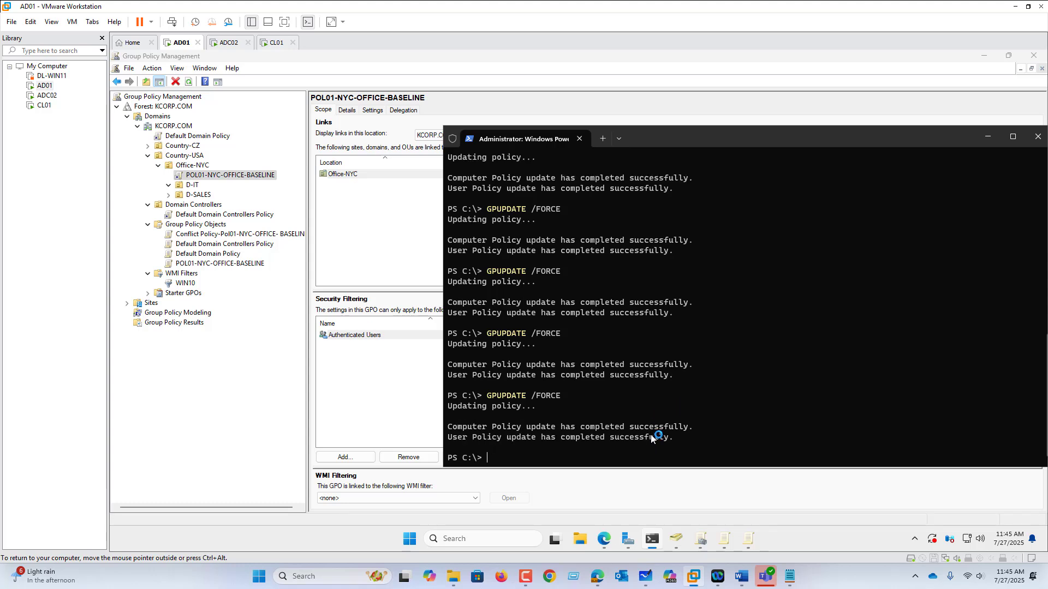
pyautogui.press('Up')
pyautogui.press('Return')
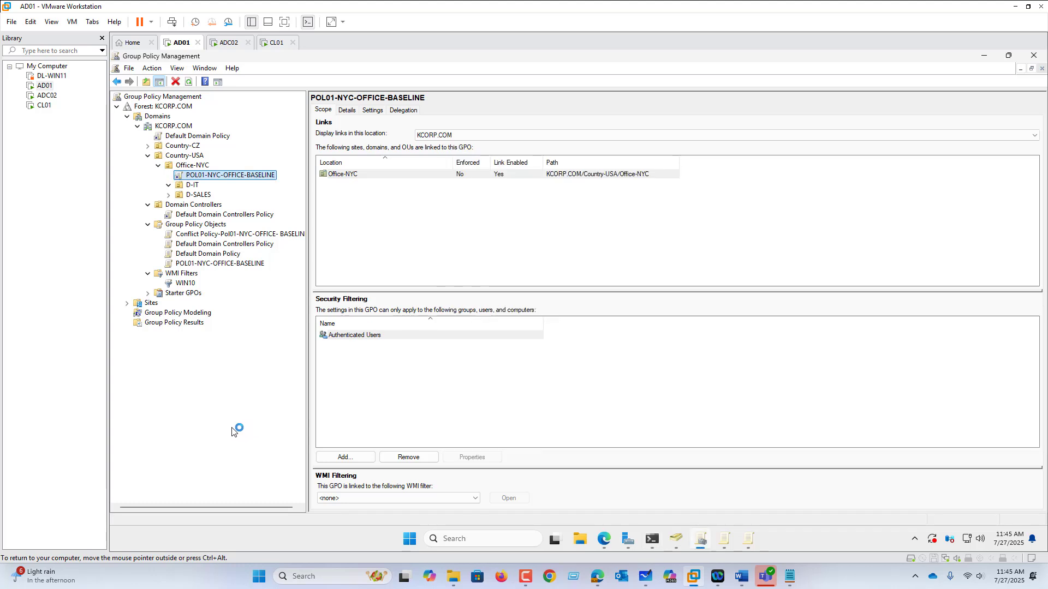
# Create a starter GPO in KCORP.COM named BASELINE FOR ALL DEPARTMENT
pyautogui.click(251, 427)
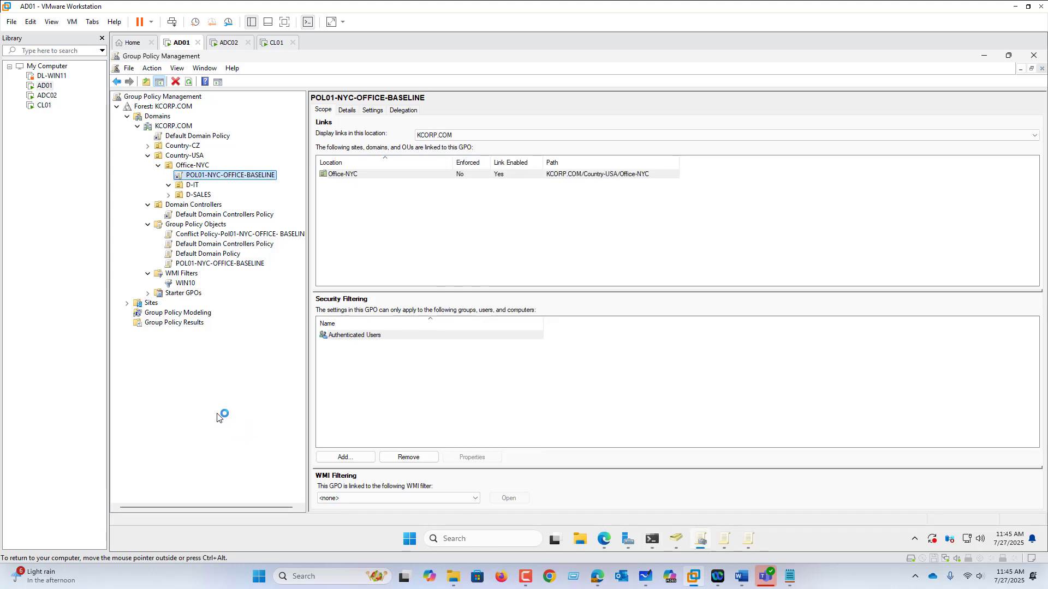
pyautogui.click(189, 294)
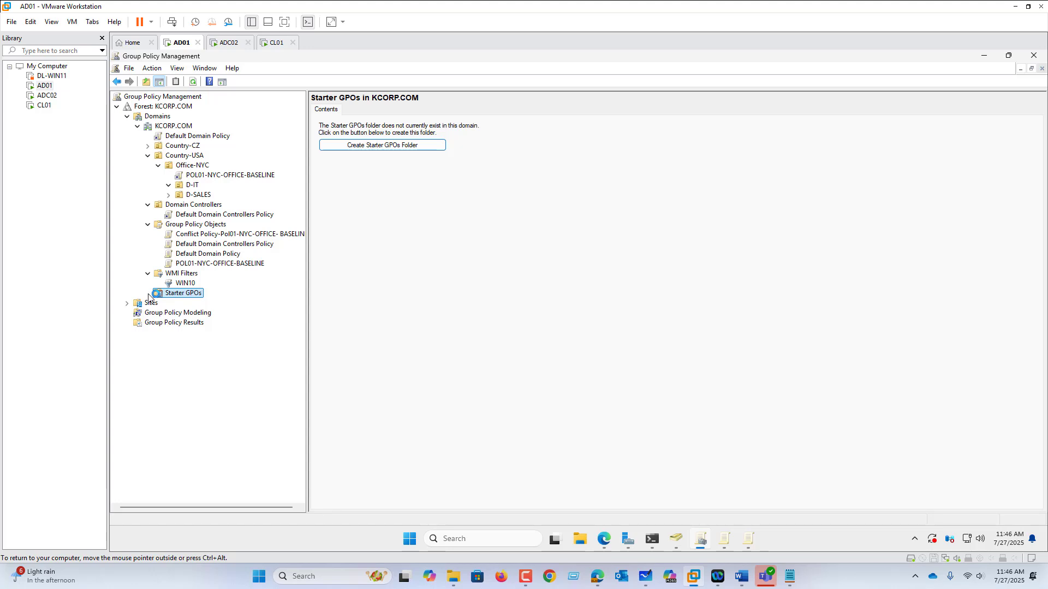
pyautogui.rightClick(191, 296)
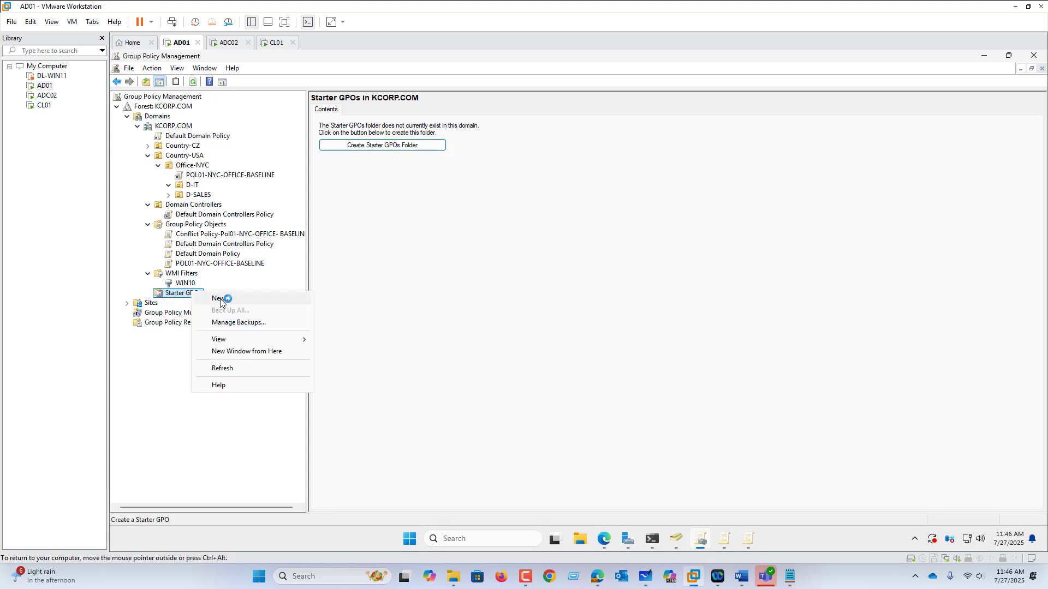
pyautogui.click(220, 299)
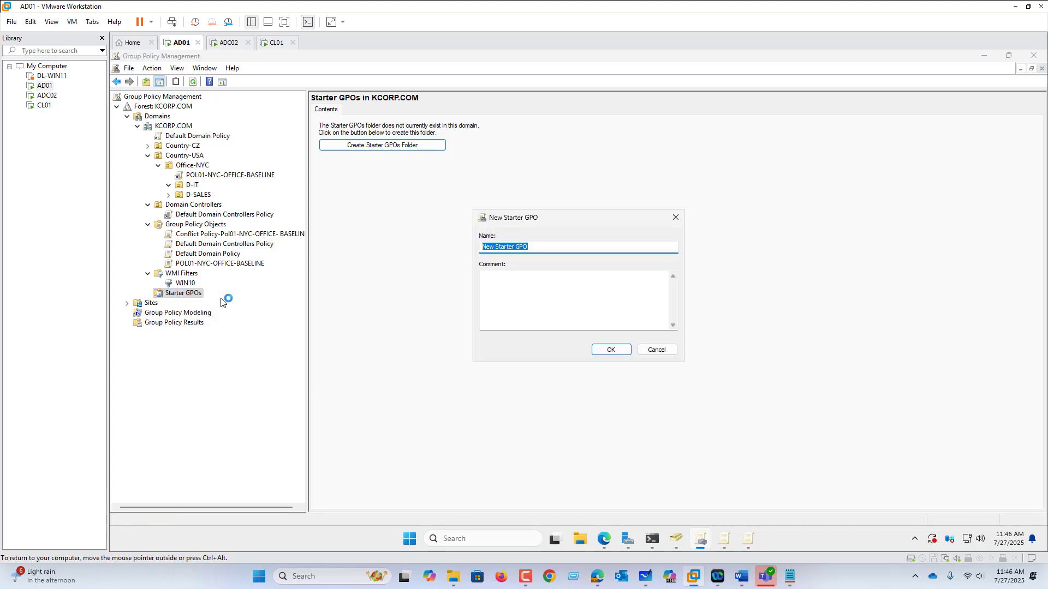
pyautogui.write('BASELINE FOR ALL DEPARTMENT')
pyautogui.click(611, 350)
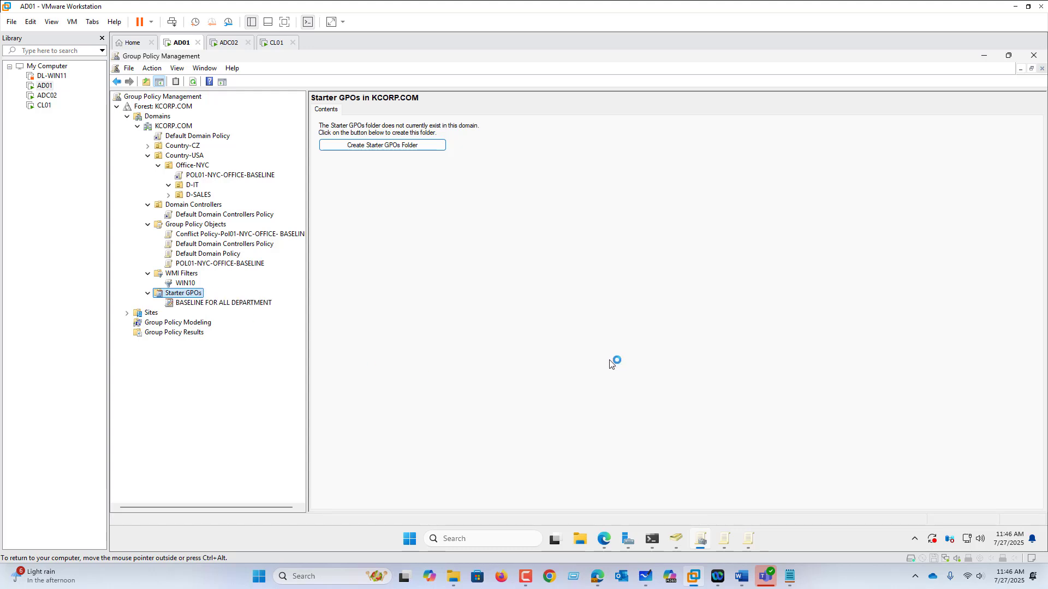
# Edit the BASELINE FOR ALL DEPARTMENT starter GPO and set Allow Online Tips to Enabled in the computer Control Panel templates
pyautogui.click(195, 305)
pyautogui.rightClick(195, 305)
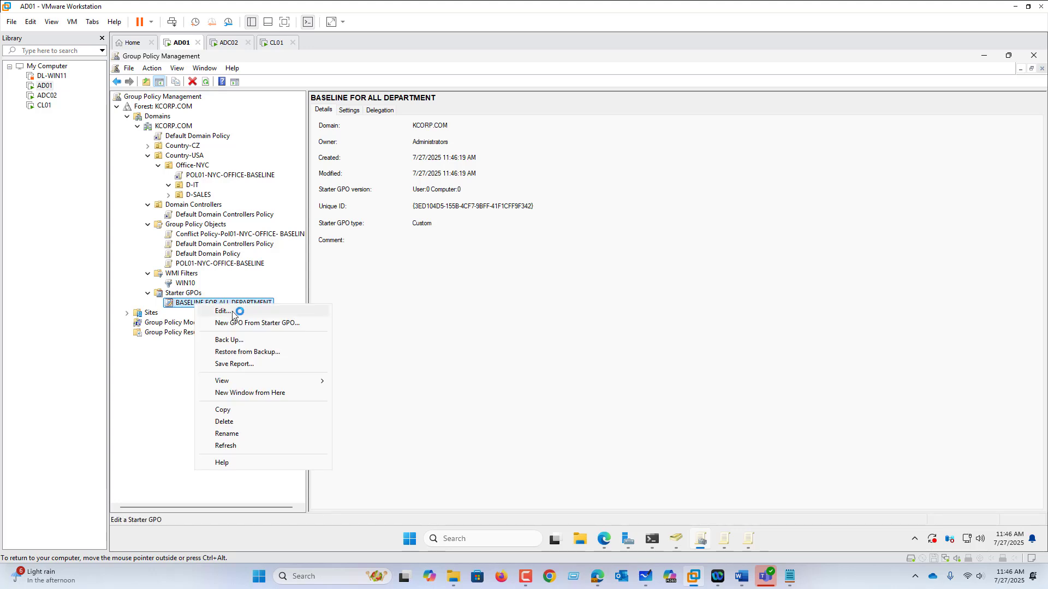
pyautogui.click(235, 309)
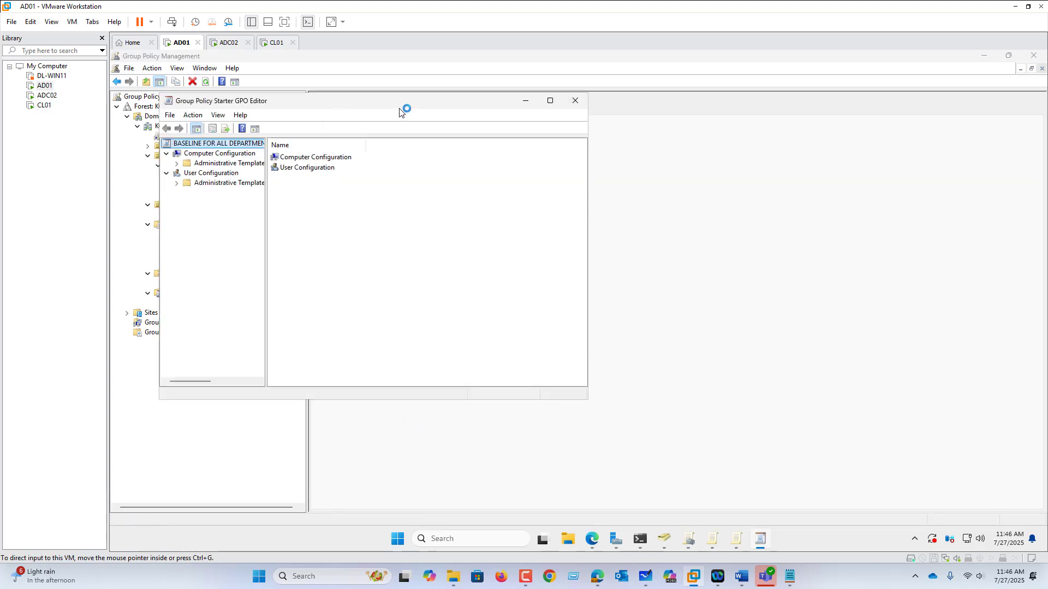
pyautogui.moveTo(485, 101); pyautogui.dragTo(687, 151)
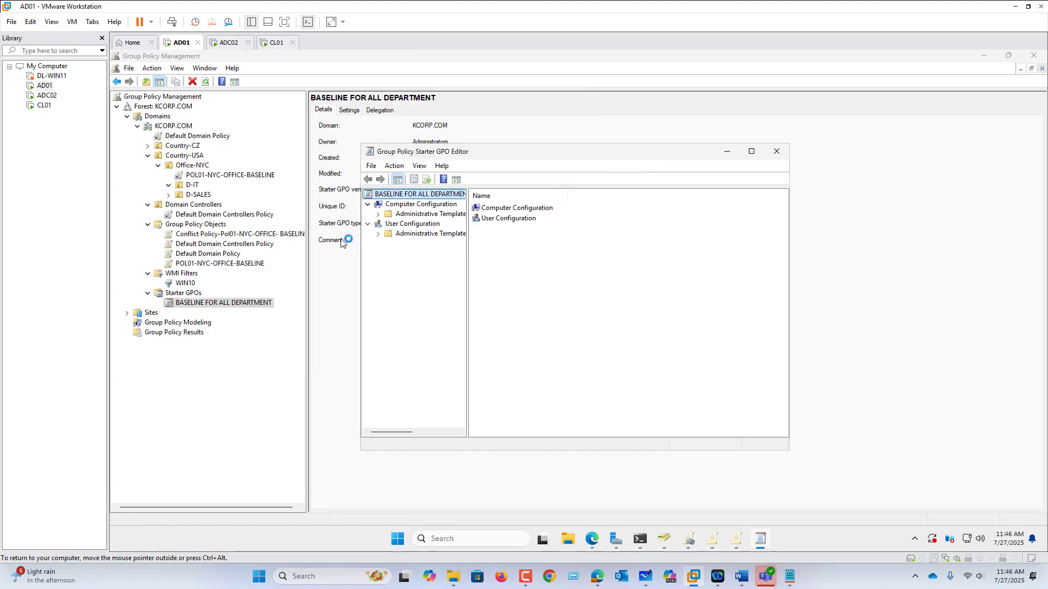
pyautogui.doubleClick(397, 216)
pyautogui.click(424, 224)
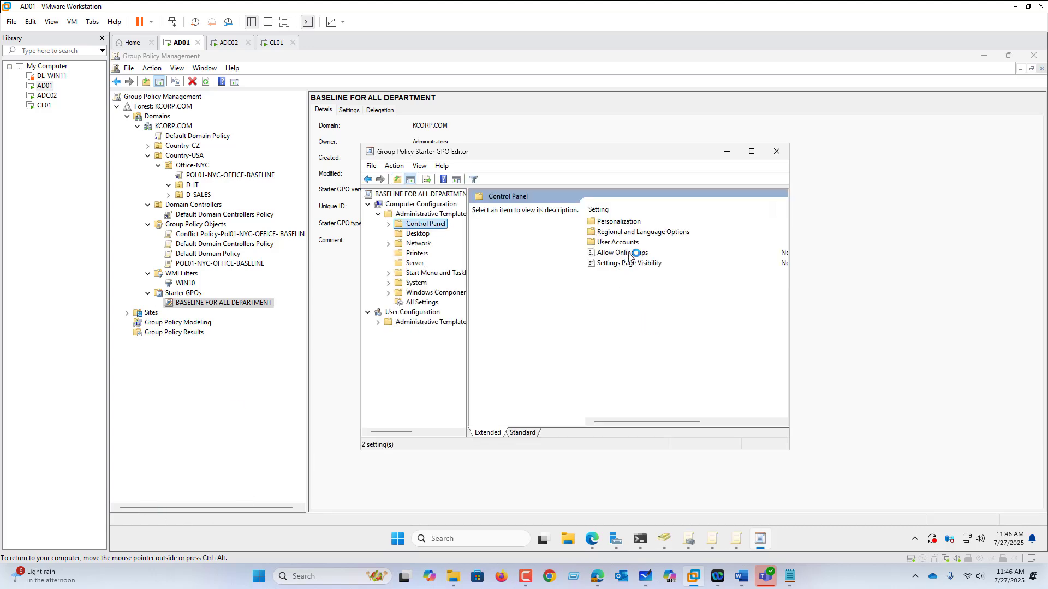
pyautogui.doubleClick(622, 254)
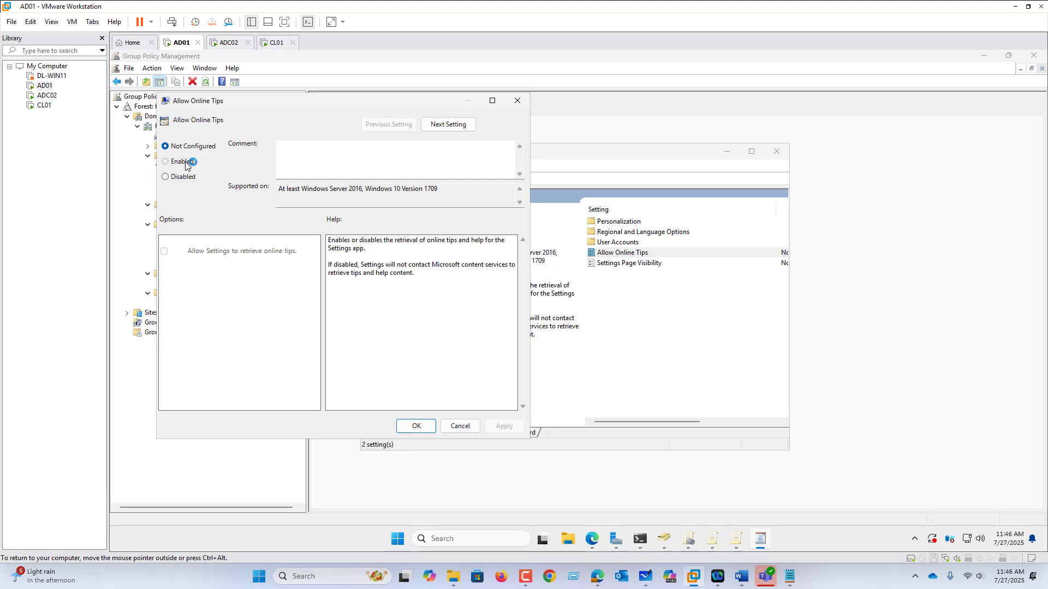
pyautogui.click(180, 161)
pyautogui.click(415, 427)
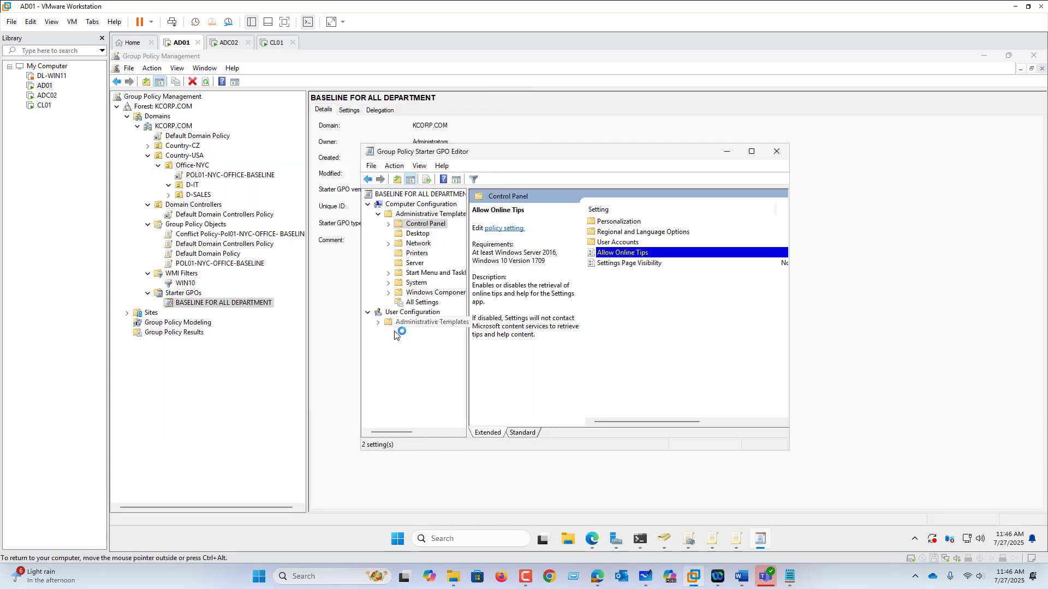
# Set Enable disk quotas to Enabled in the starter GPO's computer System/Disk Quotas templates and close the editor
pyautogui.click(416, 284)
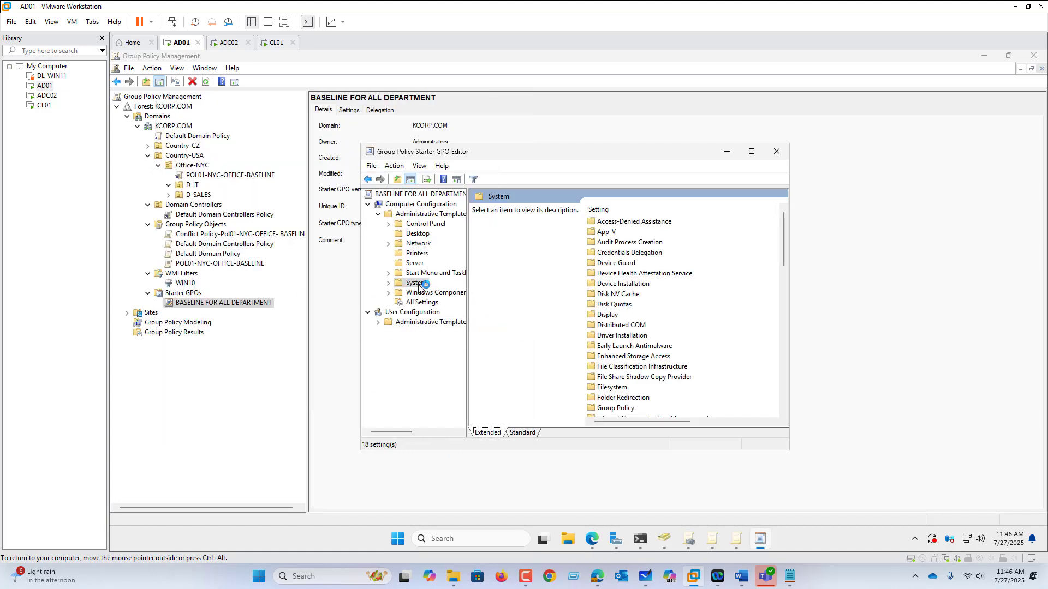
pyautogui.doubleClick(626, 306)
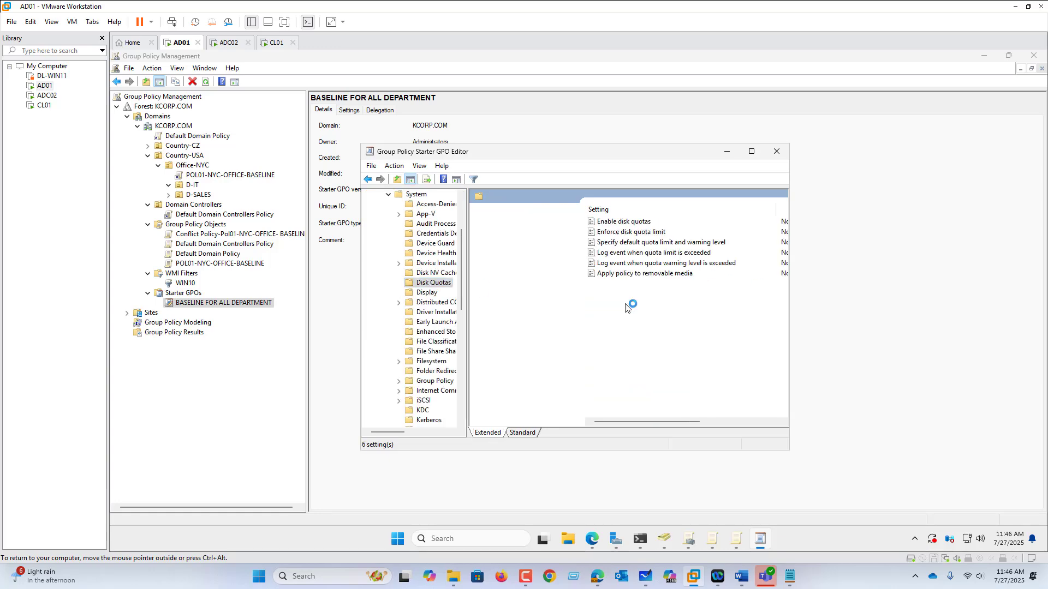
pyautogui.click(639, 223)
pyautogui.doubleClick(639, 223)
pyautogui.click(203, 176)
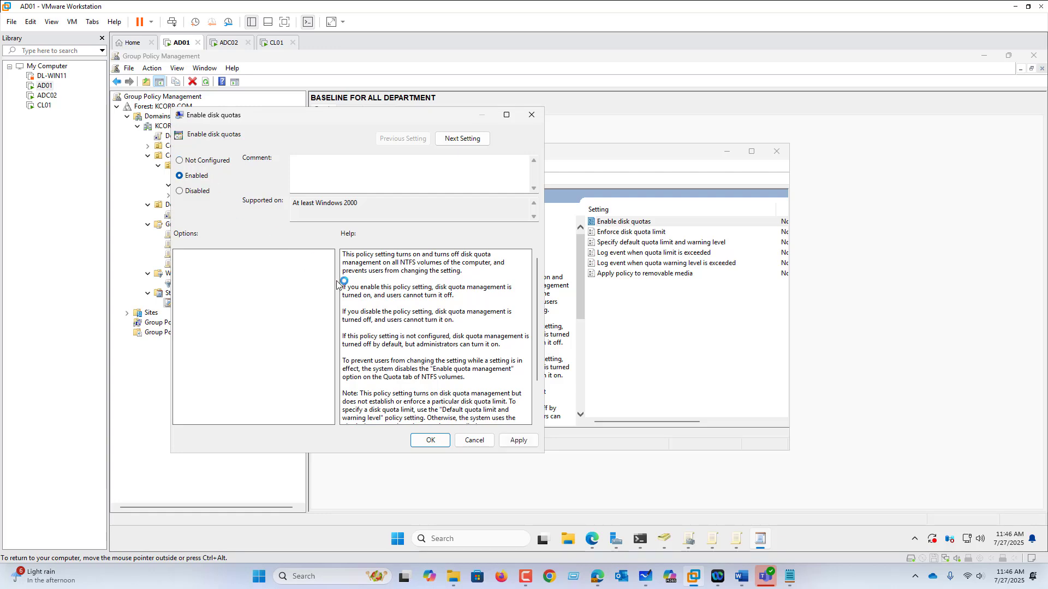
pyautogui.click(439, 440)
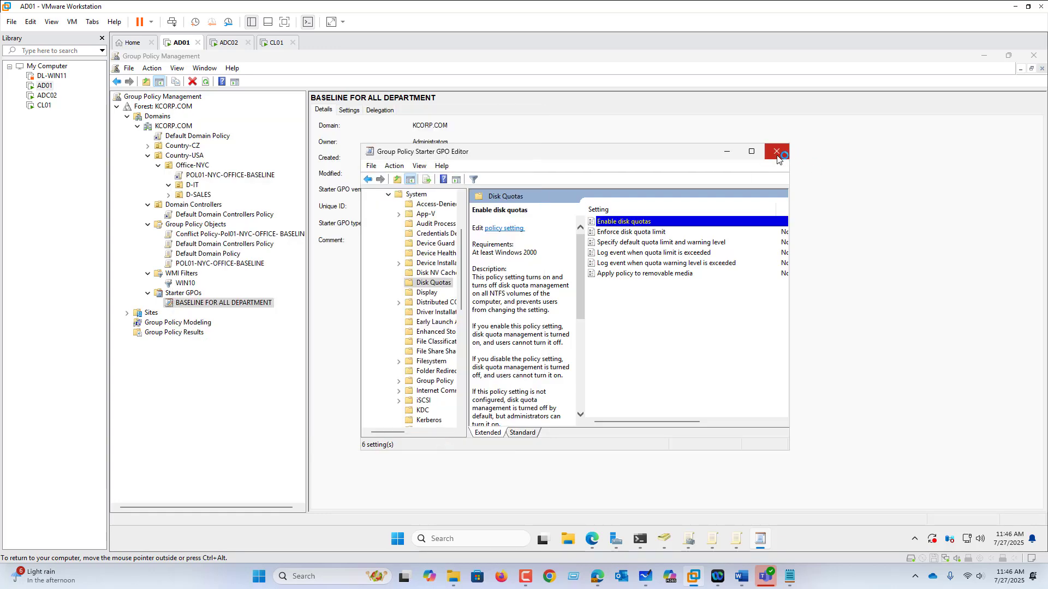
pyautogui.click(776, 154)
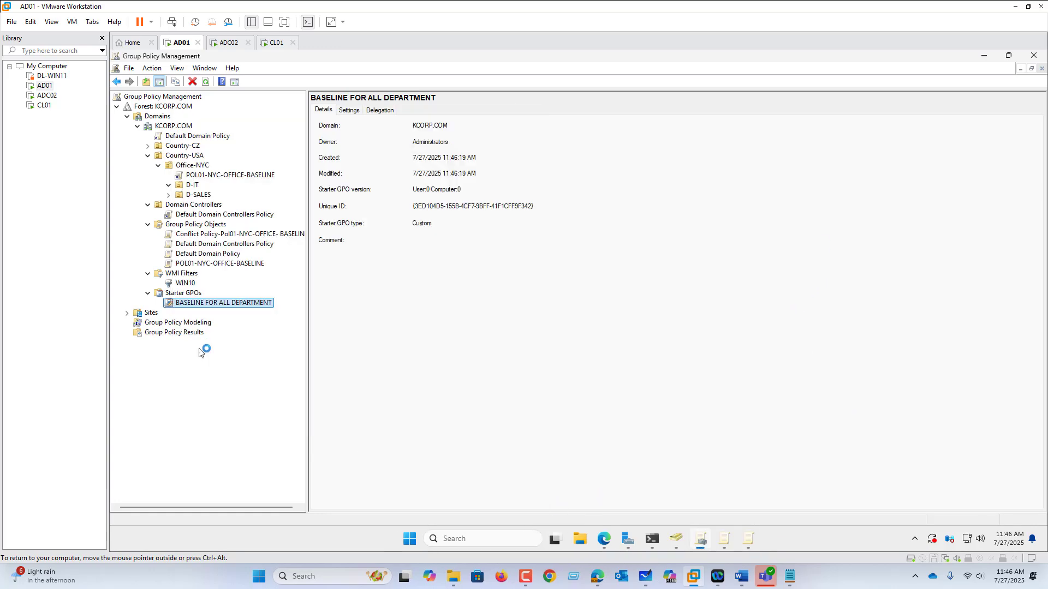
# Create and link a GPO named POL02-PRAGUE on Office-Prague, using BASELINE FOR ALL DEPARTMENT as its source starter GPO
pyautogui.click(149, 146)
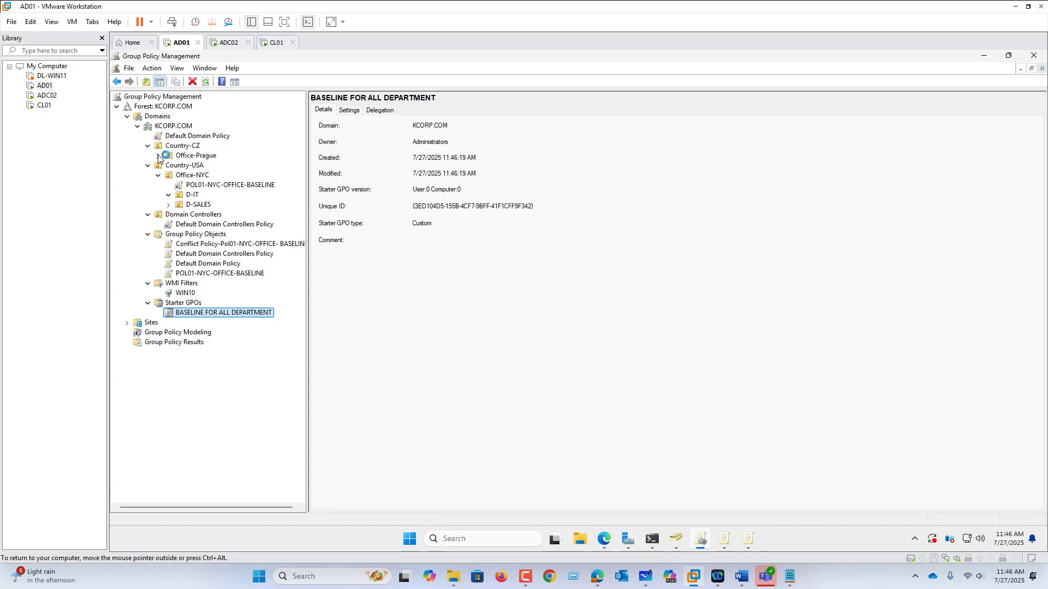
pyautogui.click(159, 156)
pyautogui.rightClick(194, 157)
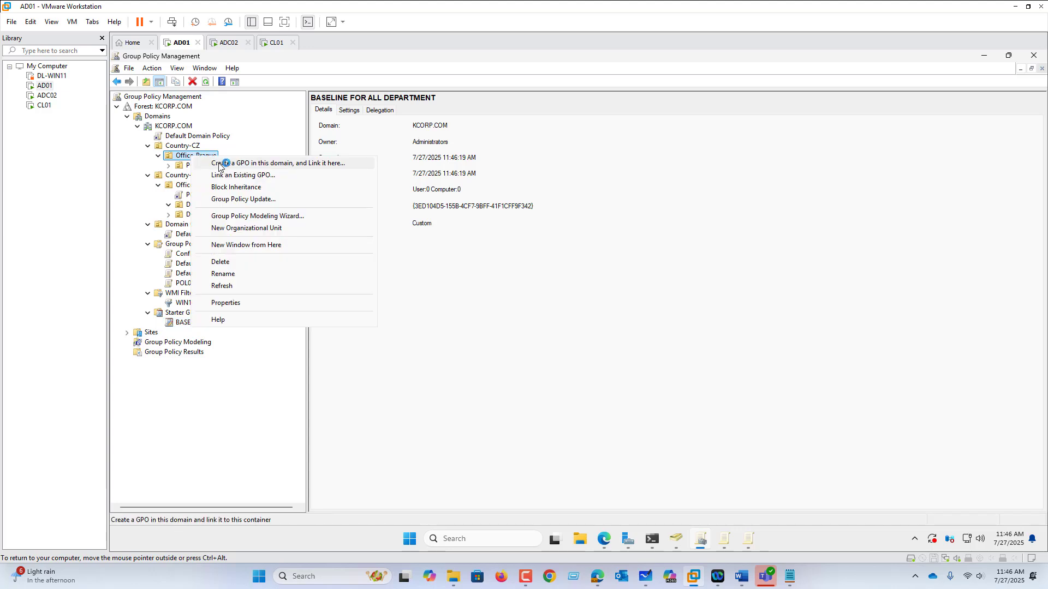
pyautogui.click(233, 164)
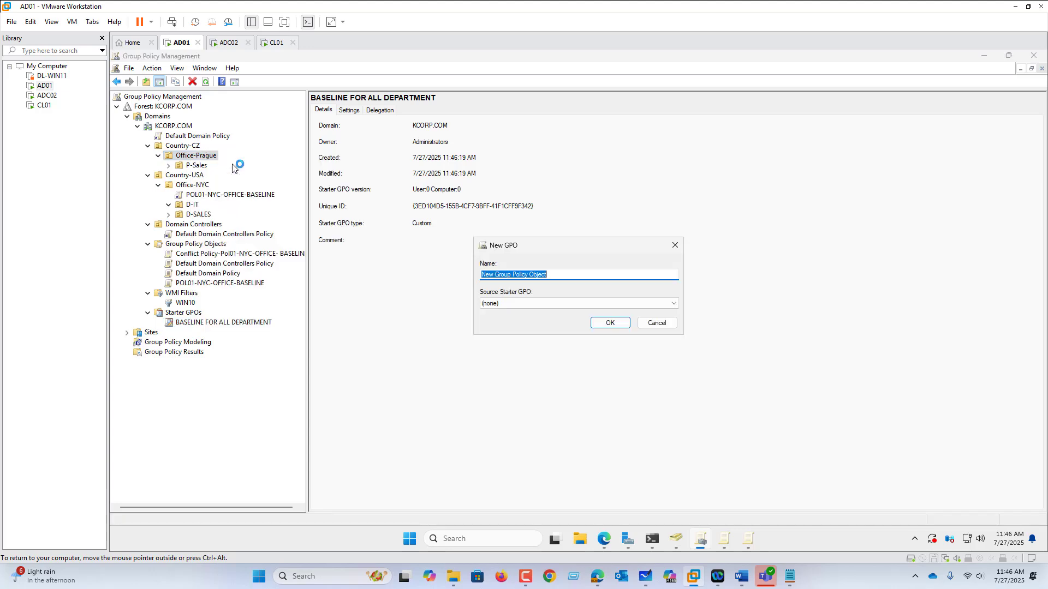
pyautogui.write('POL02-PRAGUE')
pyautogui.click(532, 304)
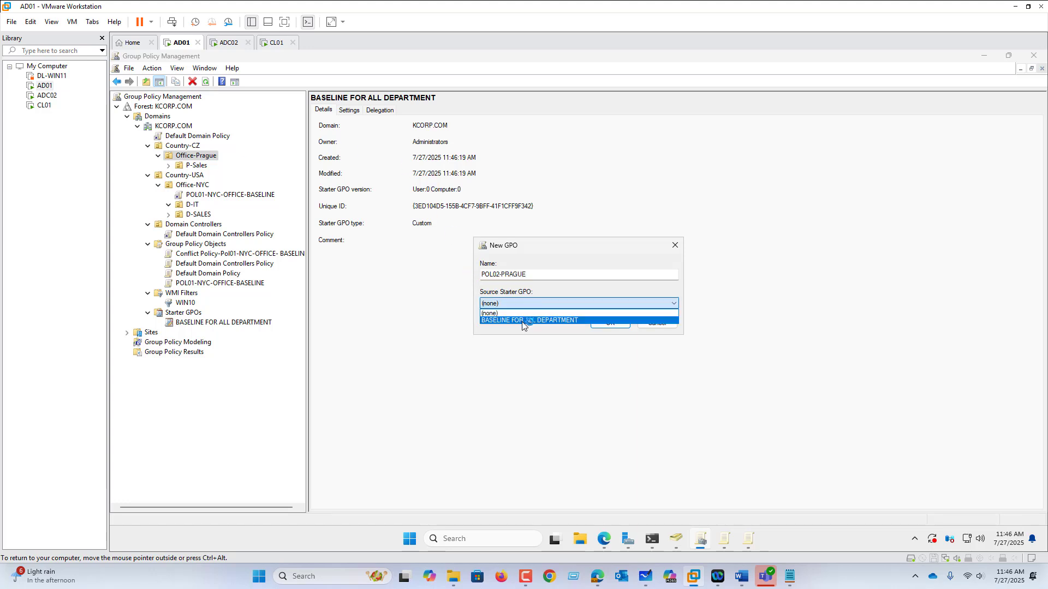
pyautogui.click(522, 321)
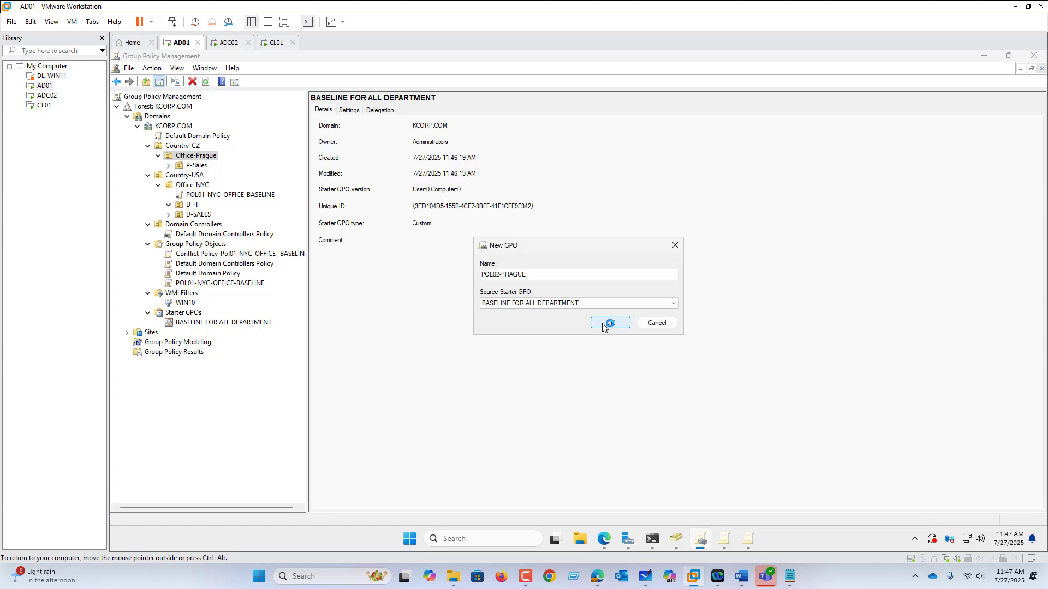
pyautogui.click(607, 323)
# Open POL02-PRAGUE in the policy editor, examine its user Control Panel administrative templates and close the editor
pyautogui.click(219, 166)
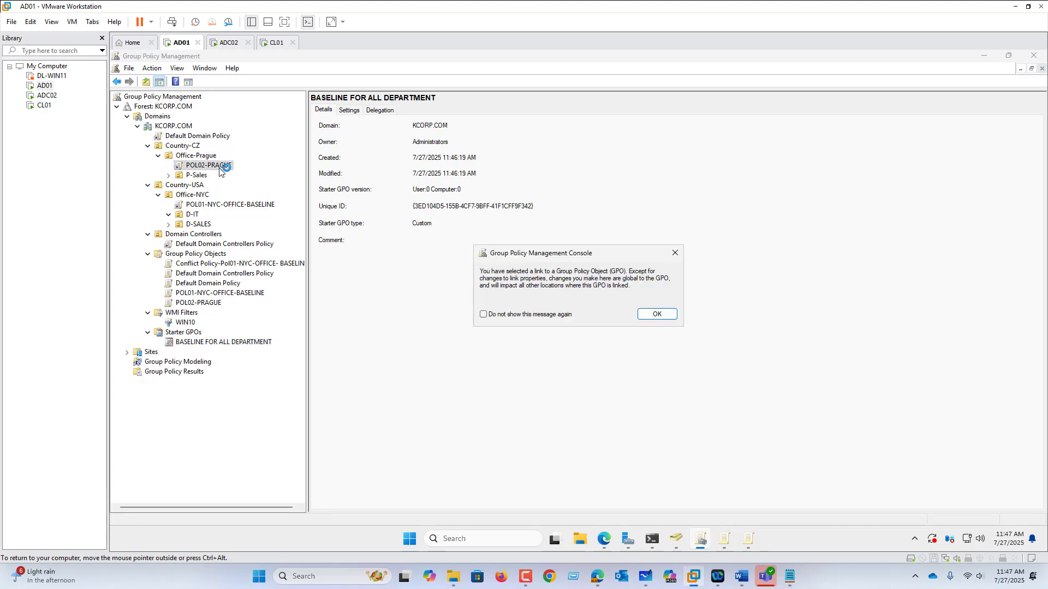
pyautogui.click(660, 313)
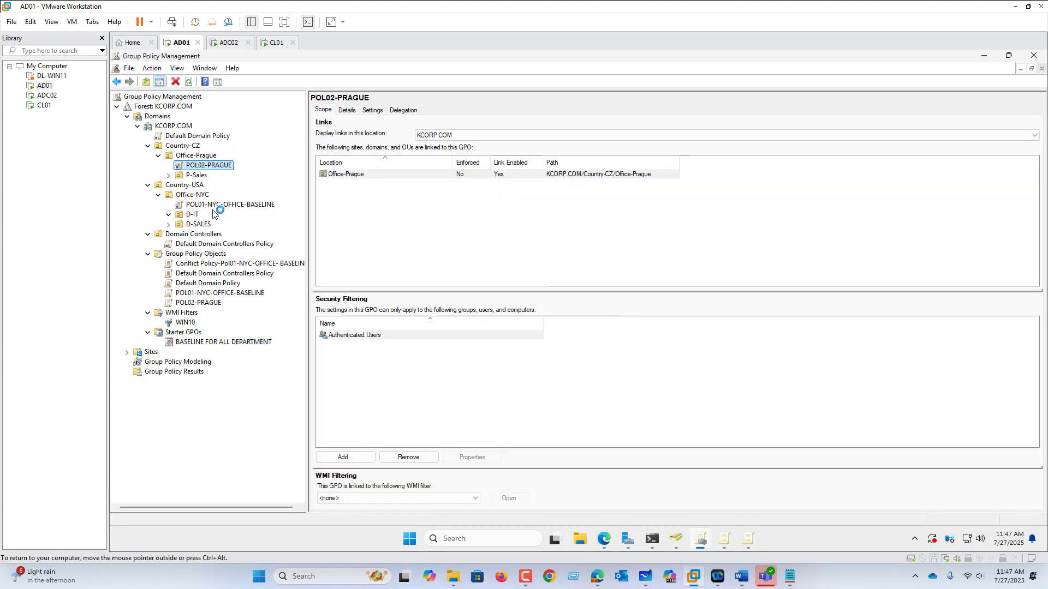
pyautogui.rightClick(214, 168)
pyautogui.click(240, 174)
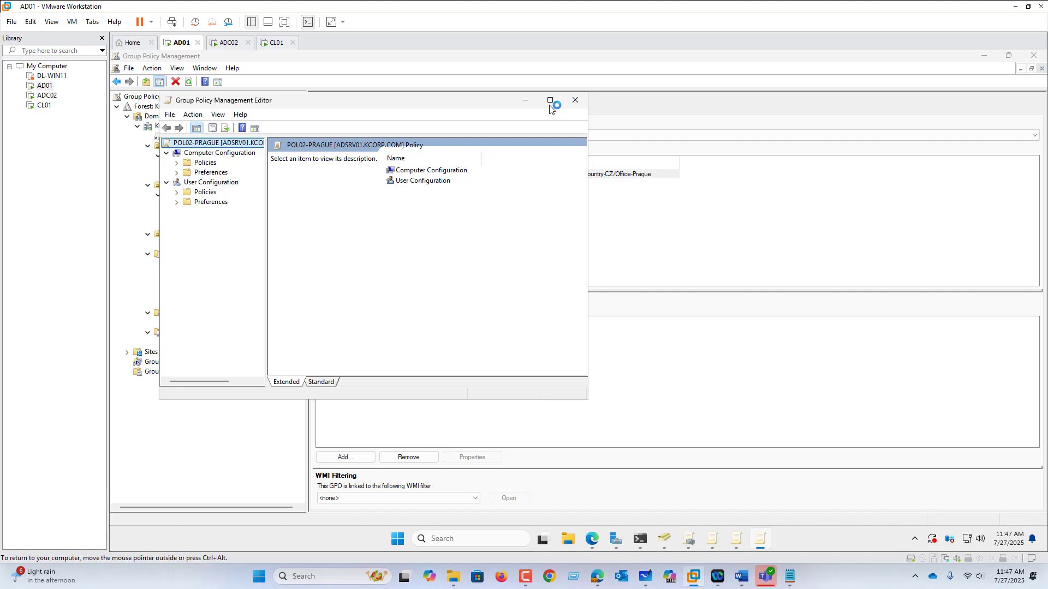
pyautogui.click(550, 101)
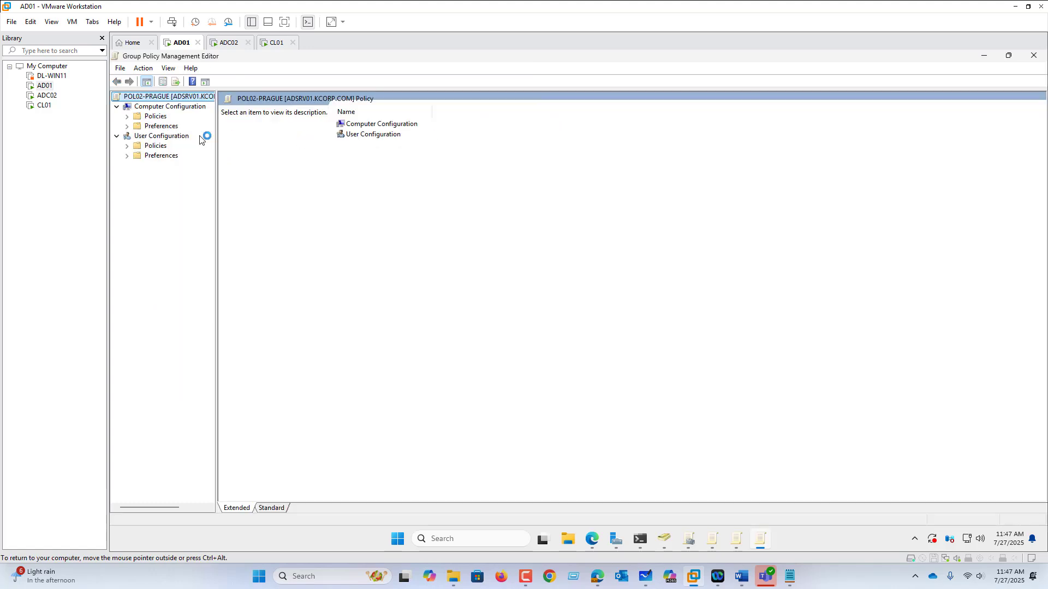
pyautogui.click(127, 145)
pyautogui.click(137, 175)
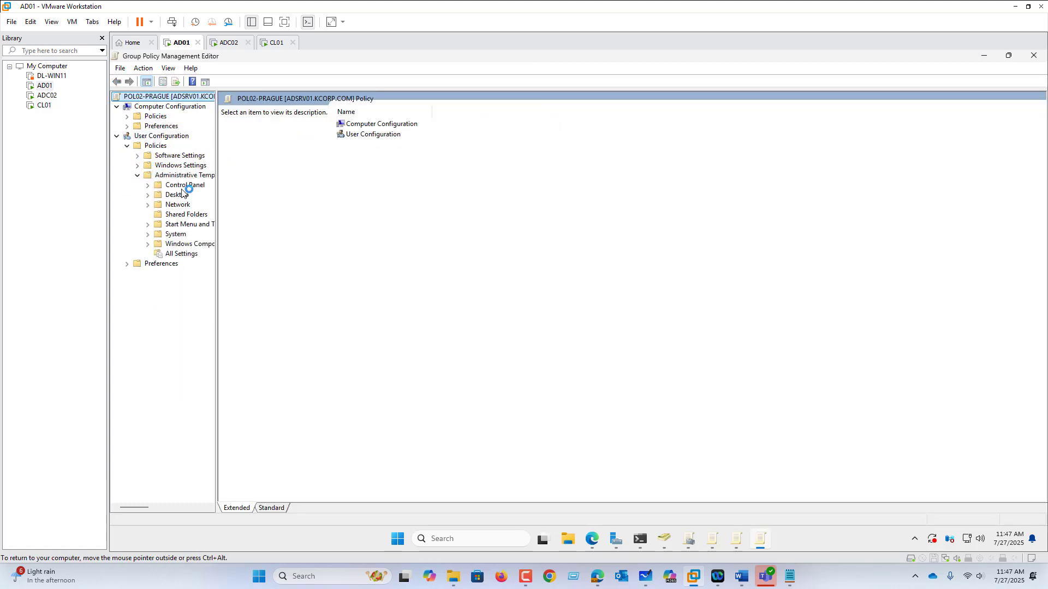
pyautogui.click(188, 185)
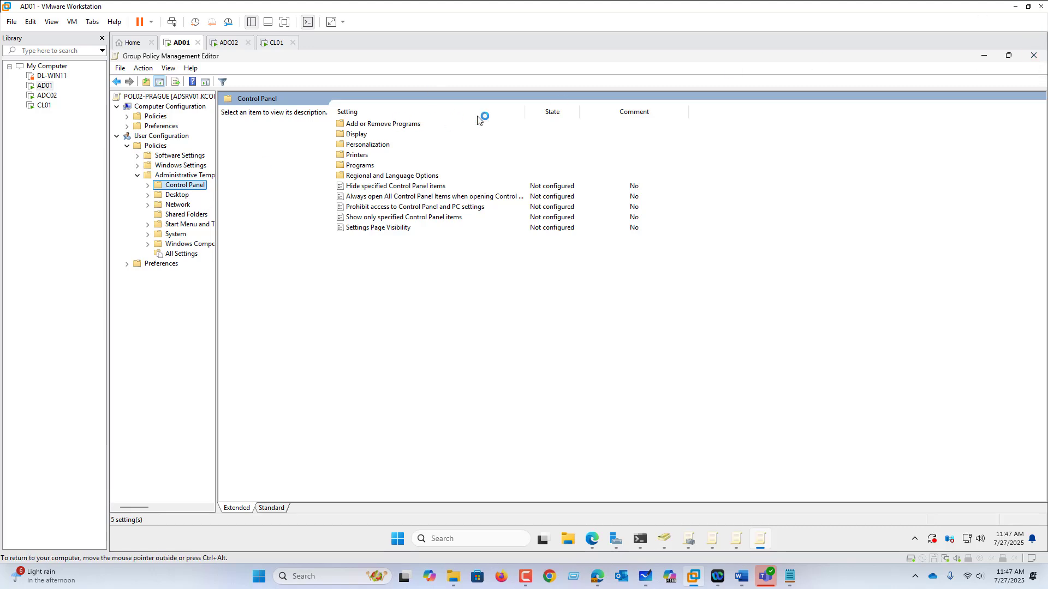
pyautogui.click(1038, 63)
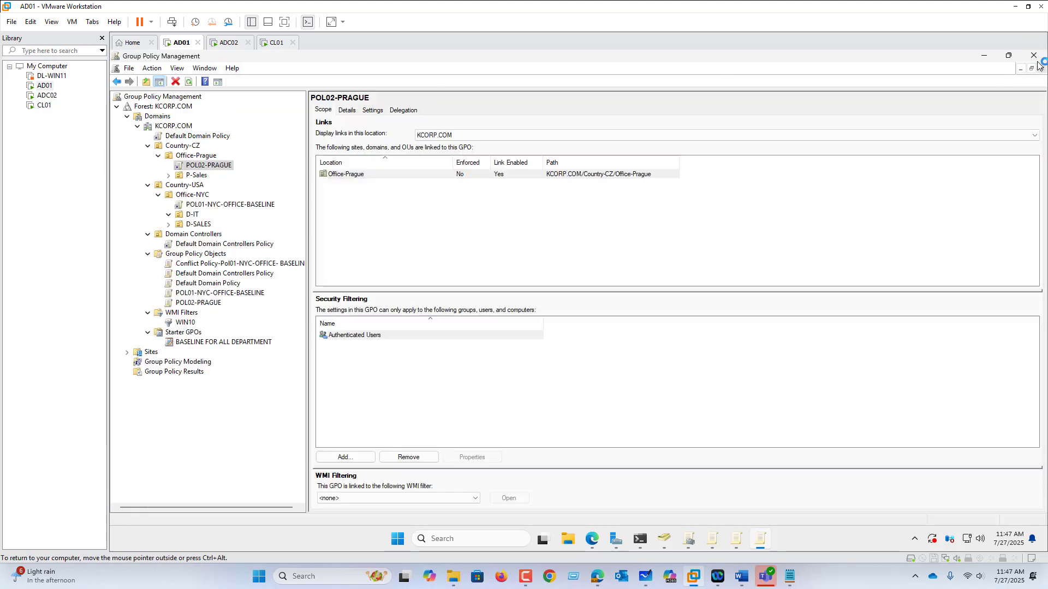
# View the POL02-PRAGUE settings report, expanding the Control Panel and System/Disk Quotas entries under Administrative Templates
pyautogui.click(376, 110)
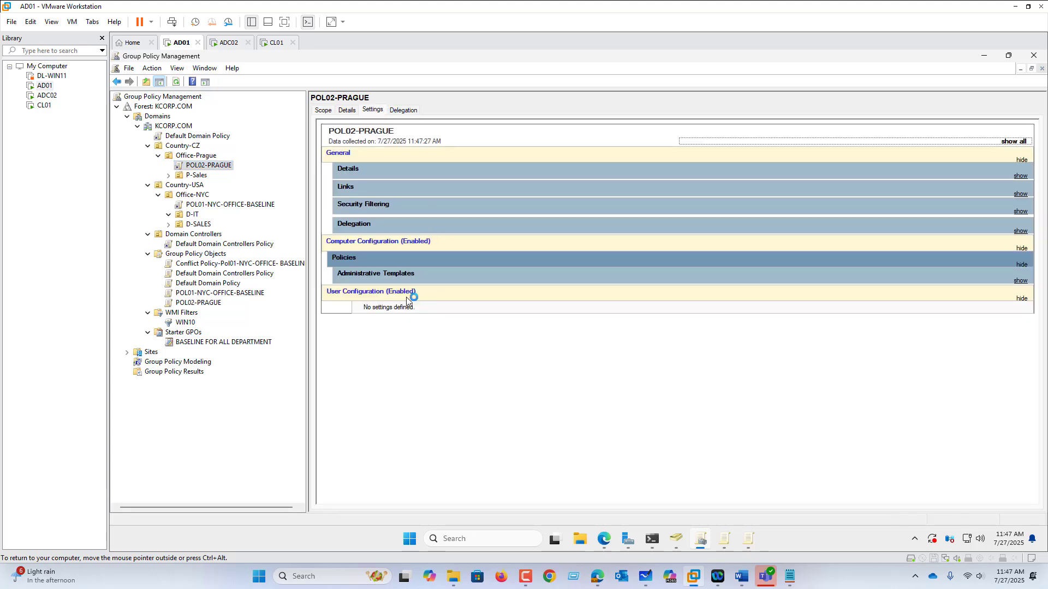
pyautogui.click(393, 280)
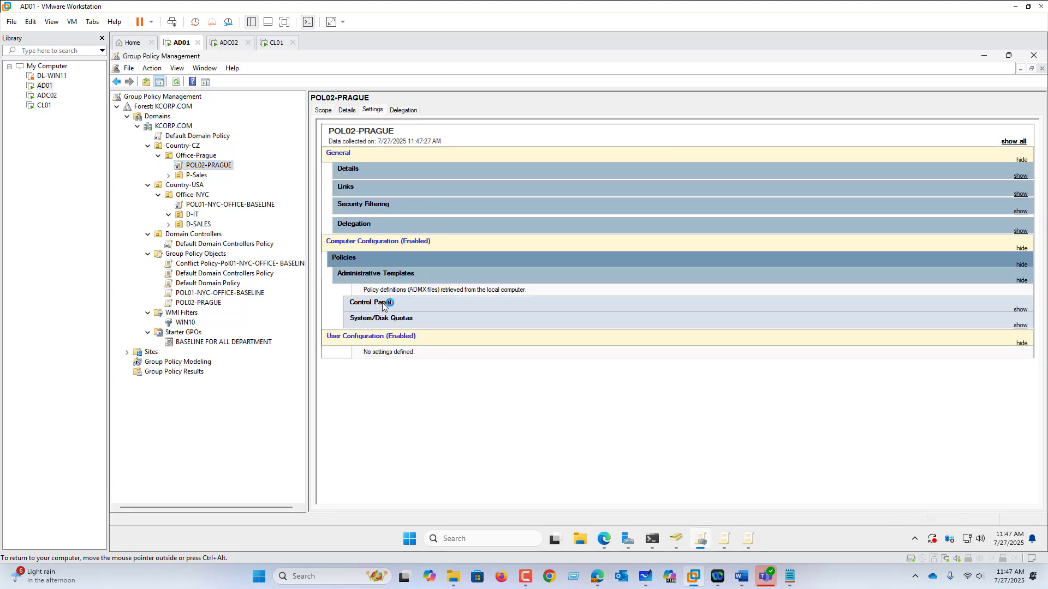
pyautogui.click(385, 304)
pyautogui.click(392, 350)
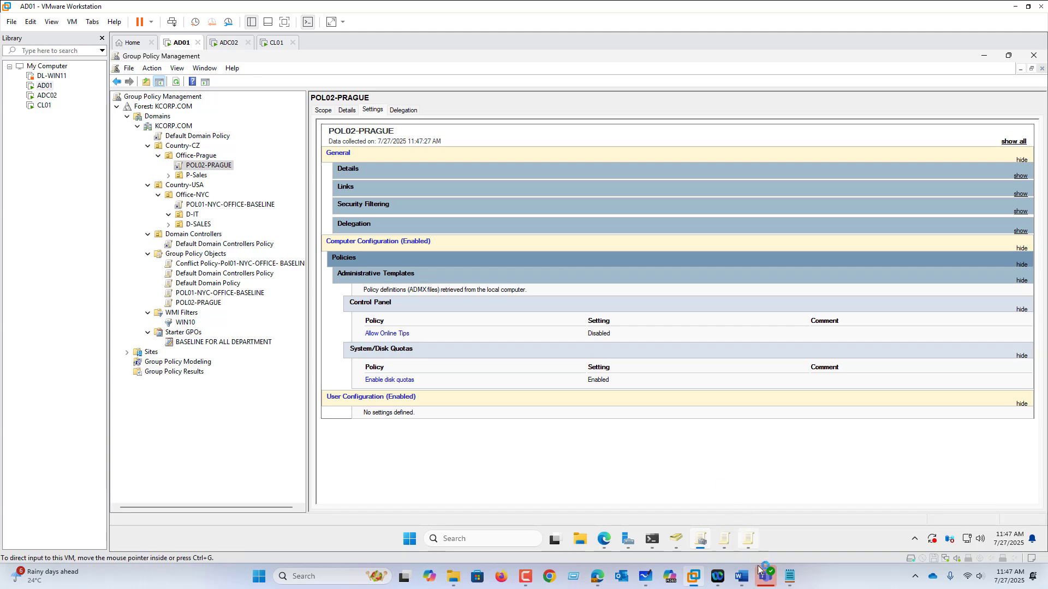
# Switch to the AD-SERVER-2025 Word document, renumber the additional domain controller episode as EP07 and select its line
pyautogui.click(746, 583)
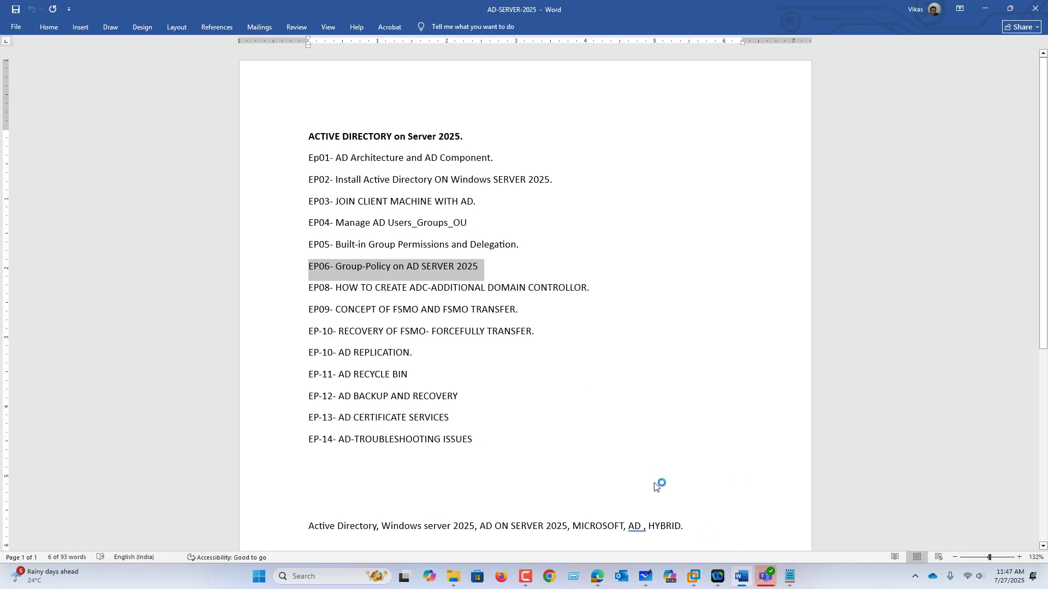
pyautogui.click(622, 451)
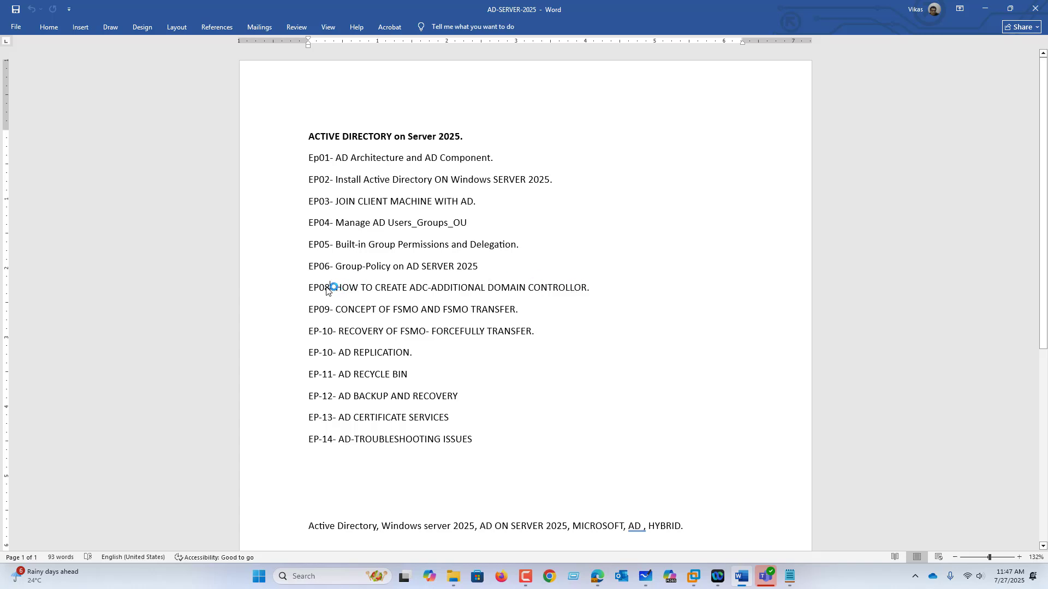
pyautogui.moveTo(327, 287); pyautogui.dragTo(324, 288)
pyautogui.write('7')
pyautogui.click(295, 288)
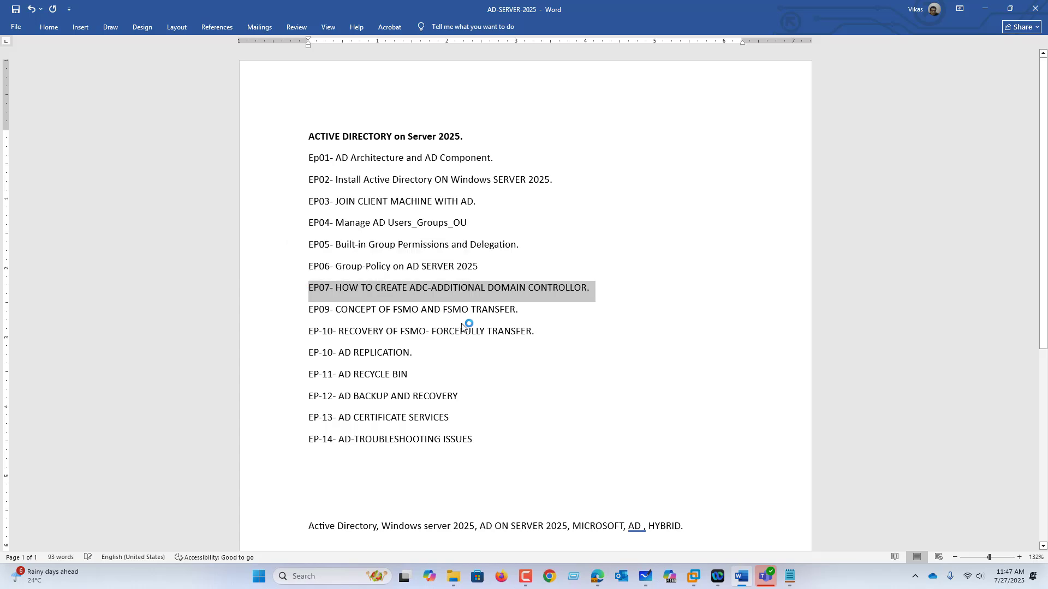